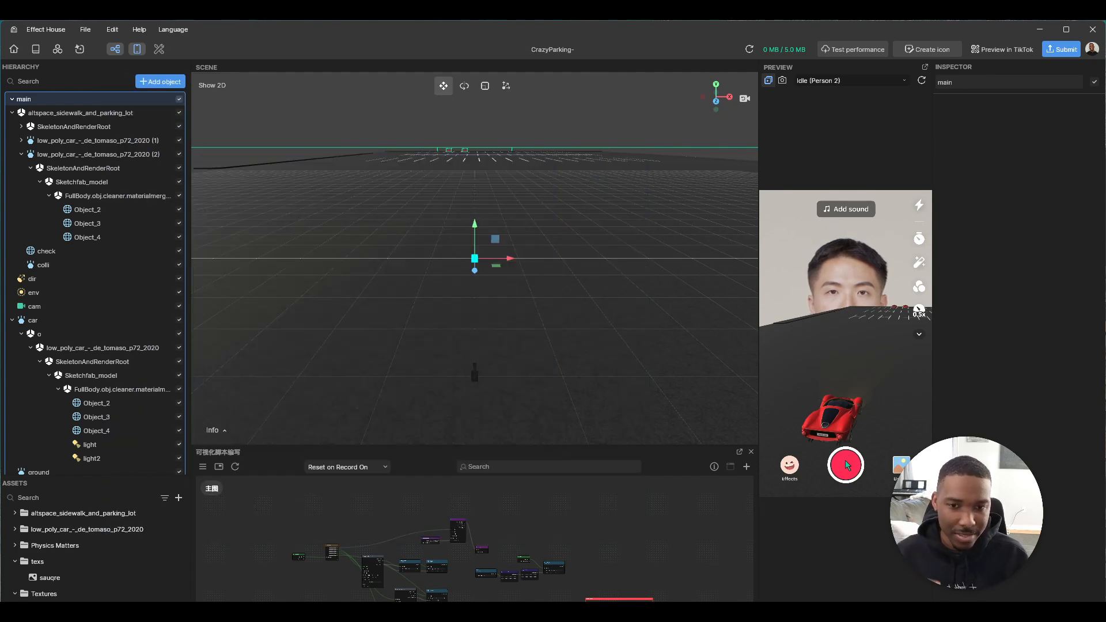
Play two rounds of the parking game in the preview, starting and stopping the recording each time
{"action": "left_click", "coordinate": [845, 464]}
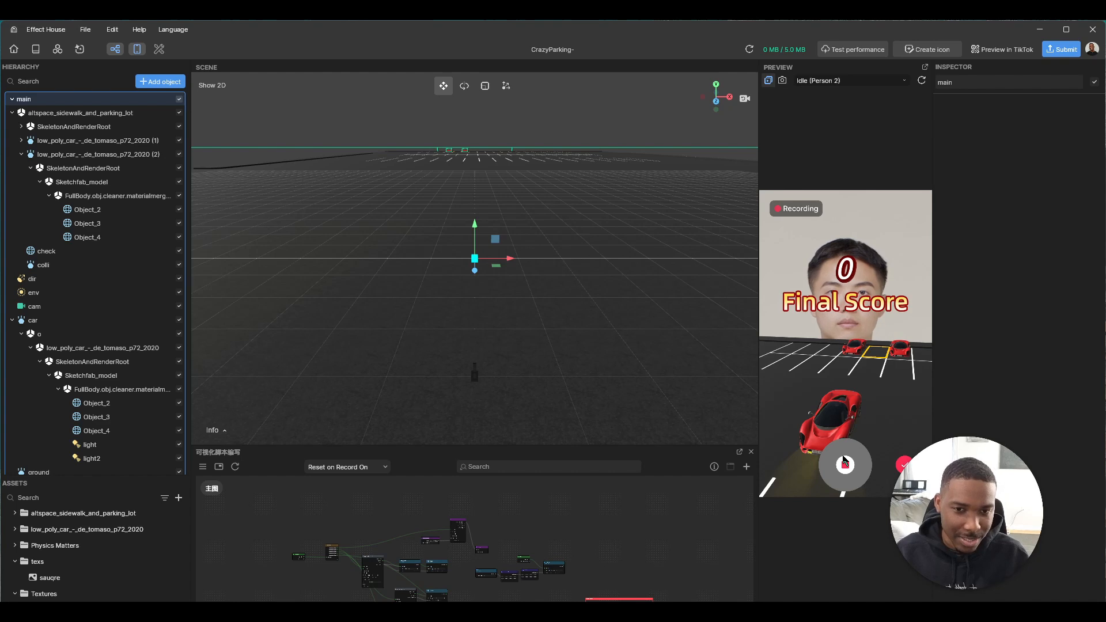
{"action": "left_click", "coordinate": [845, 464]}
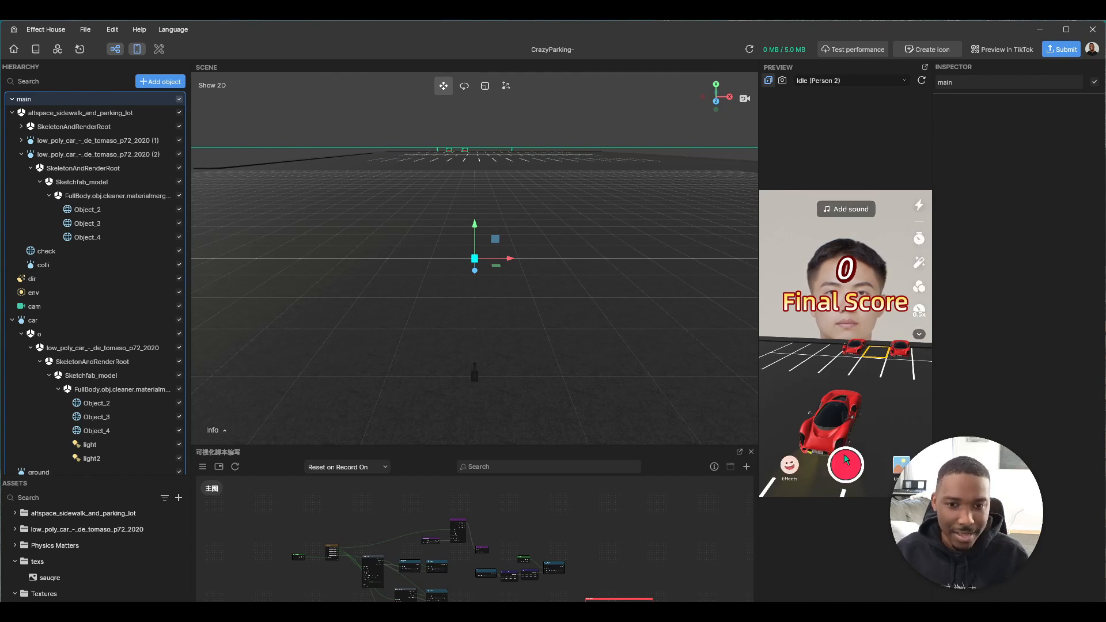
{"action": "left_click", "coordinate": [845, 464]}
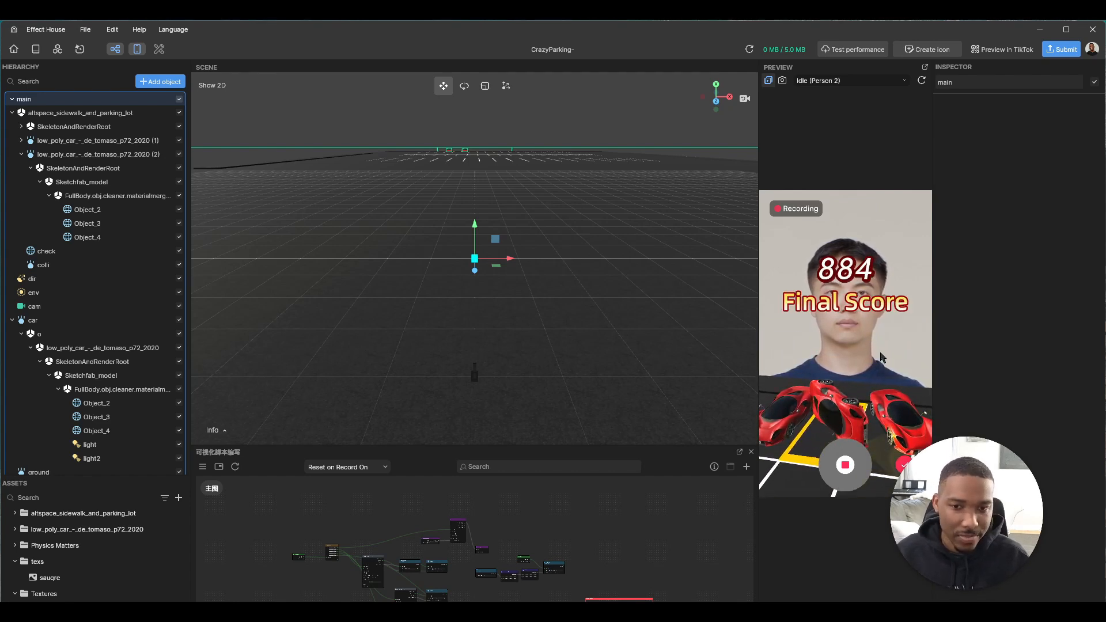
{"action": "left_click", "coordinate": [847, 463]}
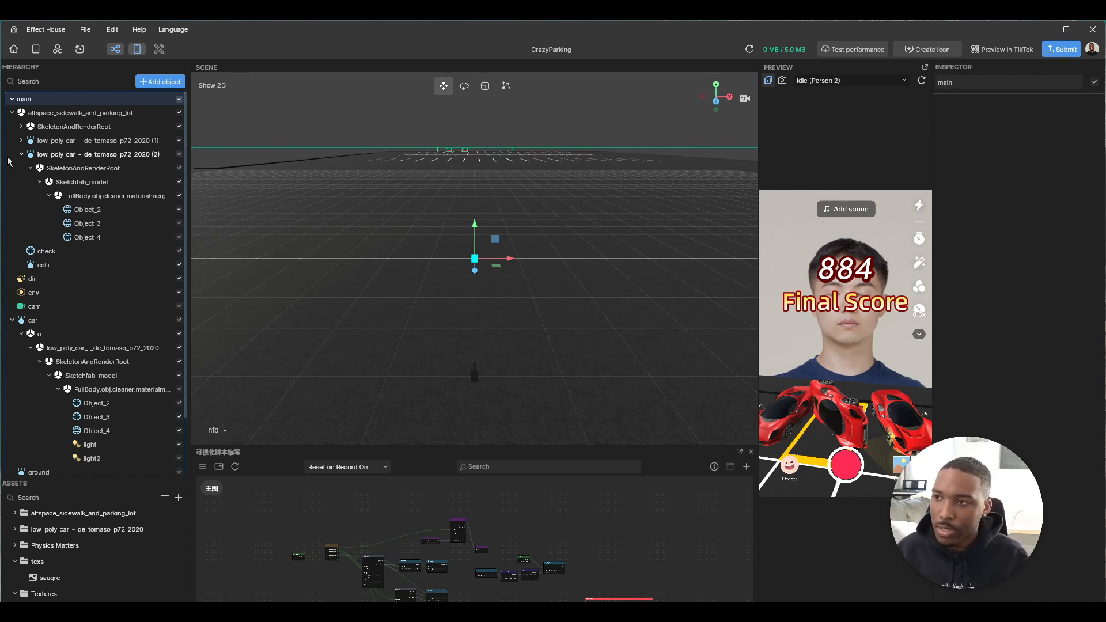
Collapse the altspace_sidewalk_and_parking_lot and car groups in the object hierarchy
{"action": "left_click", "coordinate": [12, 113]}
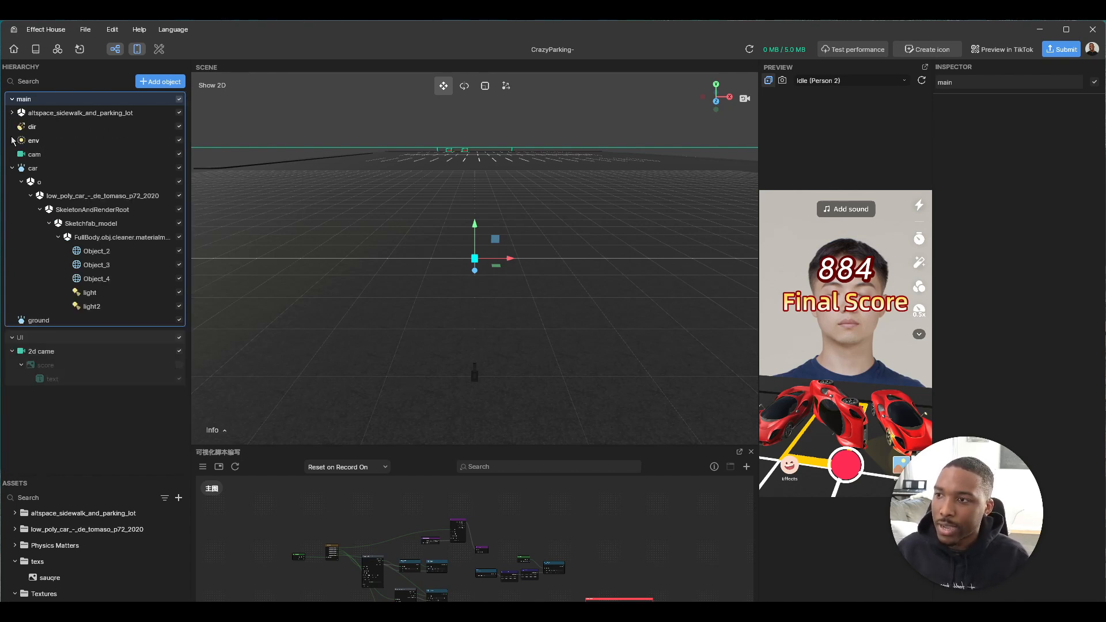
{"action": "left_click", "coordinate": [12, 169]}
{"action": "left_click", "coordinate": [12, 169]}
{"action": "left_click", "coordinate": [12, 168]}
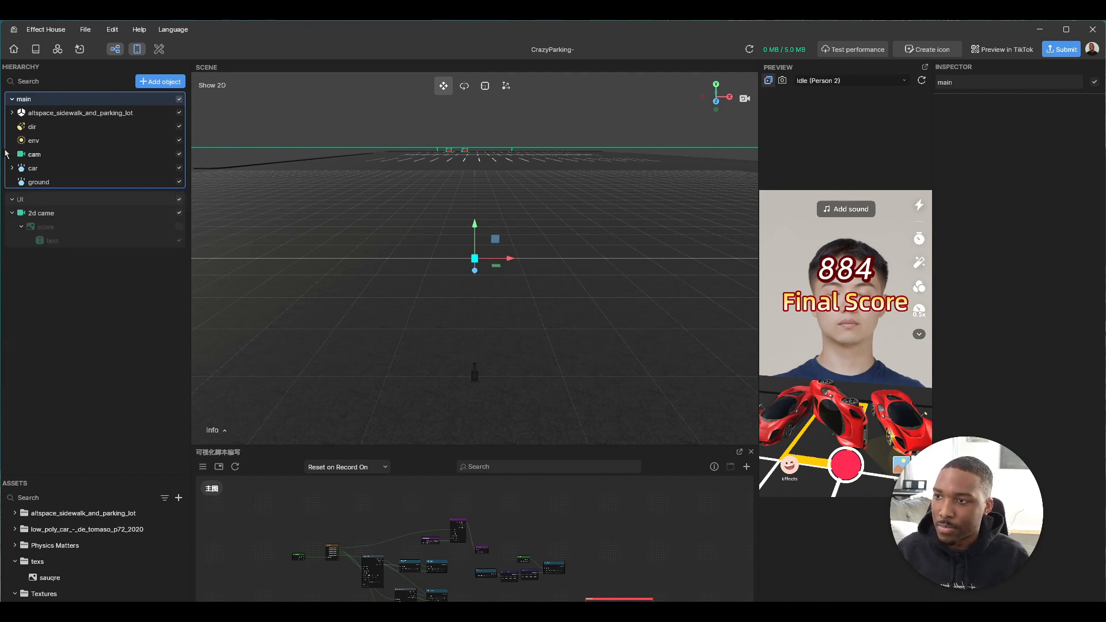
Select the altspace_sidewalk_and_parking_lot model and examine the highlighted parking space between the two parked cars
{"action": "left_click", "coordinate": [33, 115]}
{"action": "scroll", "coordinate": [277, 185], "scroll_direction": "down", "scroll_amount": 5}
{"action": "scroll", "coordinate": [364, 229], "scroll_direction": "down", "scroll_amount": 5}
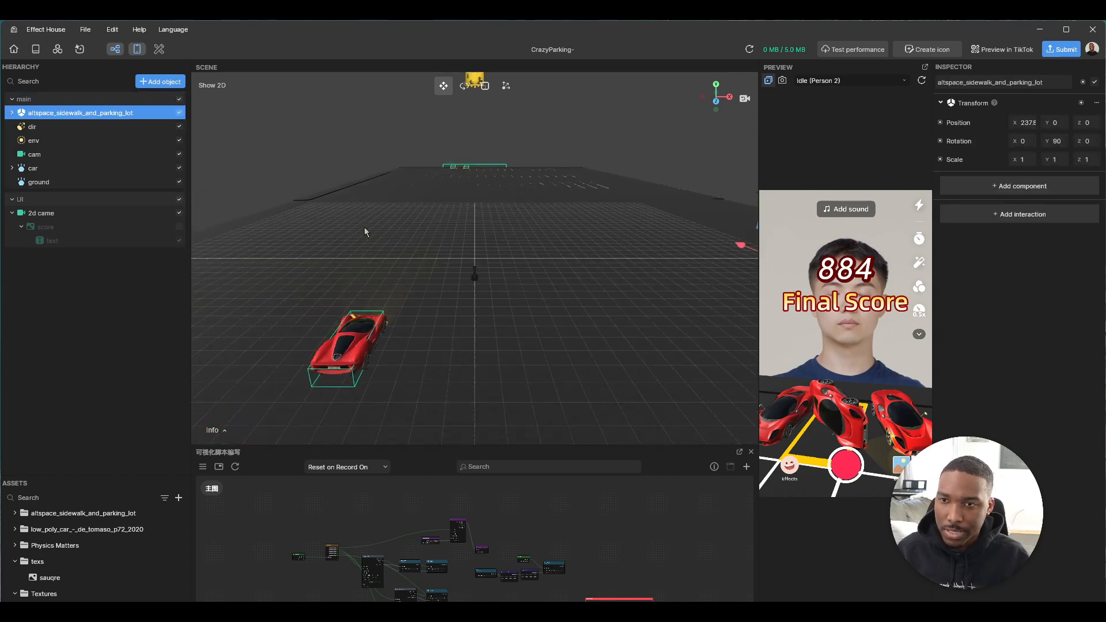
{"action": "scroll", "coordinate": [364, 228], "scroll_direction": "down", "scroll_amount": 2}
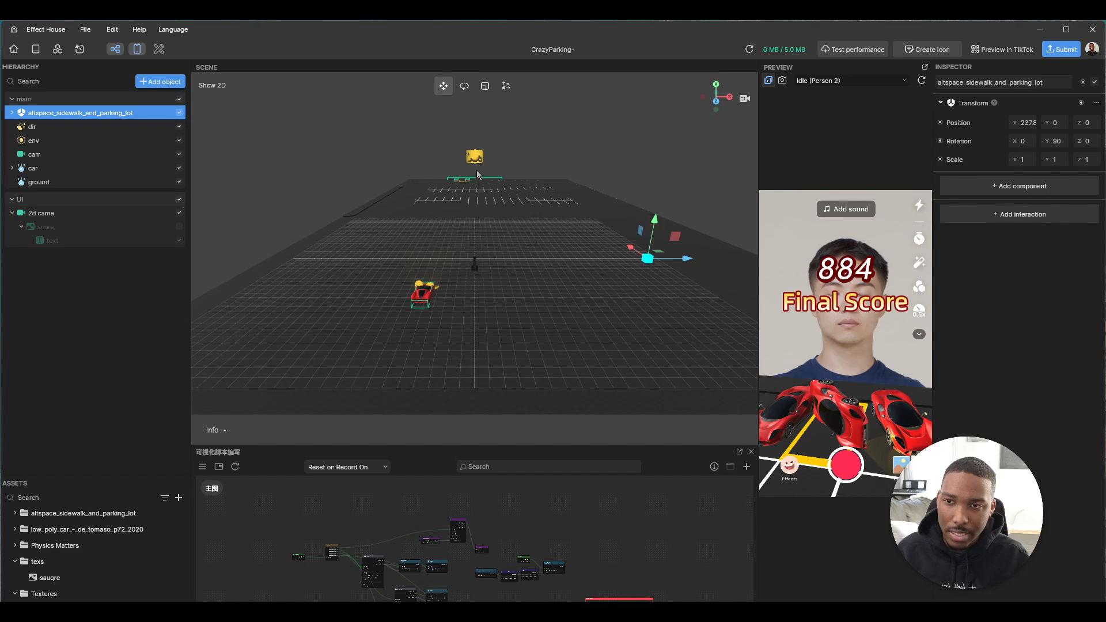
{"action": "scroll", "coordinate": [473, 169], "scroll_direction": "up", "scroll_amount": 5}
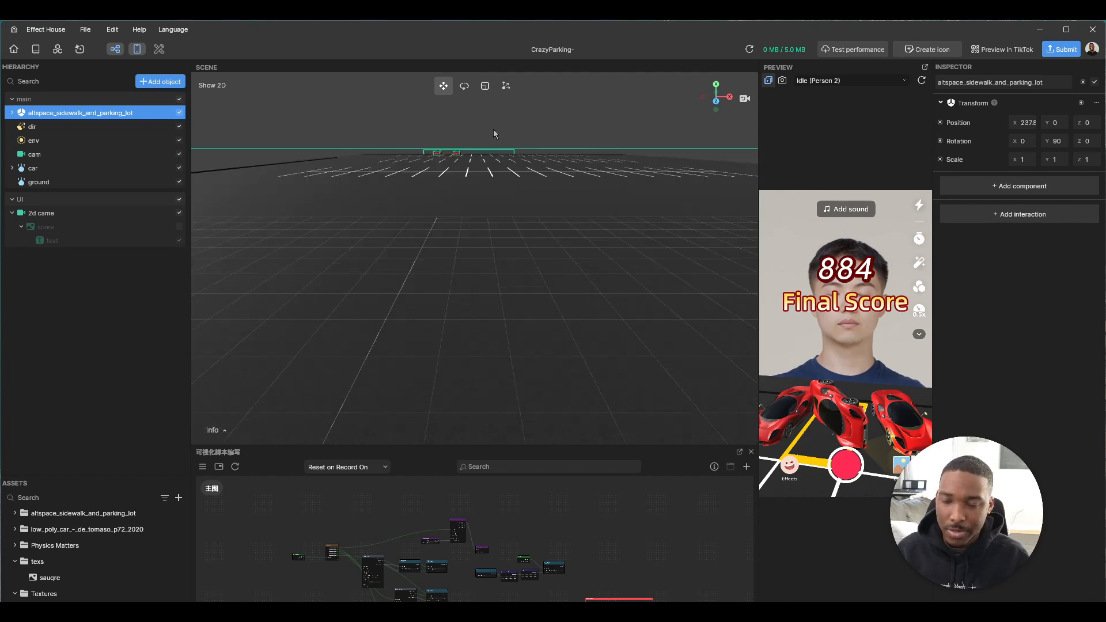
{"action": "middle_click_drag", "start_coordinate": [493, 129], "coordinate": [432, 326]}
{"action": "scroll", "coordinate": [437, 172], "scroll_direction": "up", "scroll_amount": 7}
{"action": "scroll", "coordinate": [437, 176], "scroll_direction": "up", "scroll_amount": 2}
{"action": "middle_click_drag", "start_coordinate": [451, 140], "coordinate": [416, 439]}
{"action": "scroll", "coordinate": [396, 310], "scroll_direction": "up", "scroll_amount": 2}
{"action": "scroll", "coordinate": [397, 290], "scroll_direction": "up", "scroll_amount": 3}
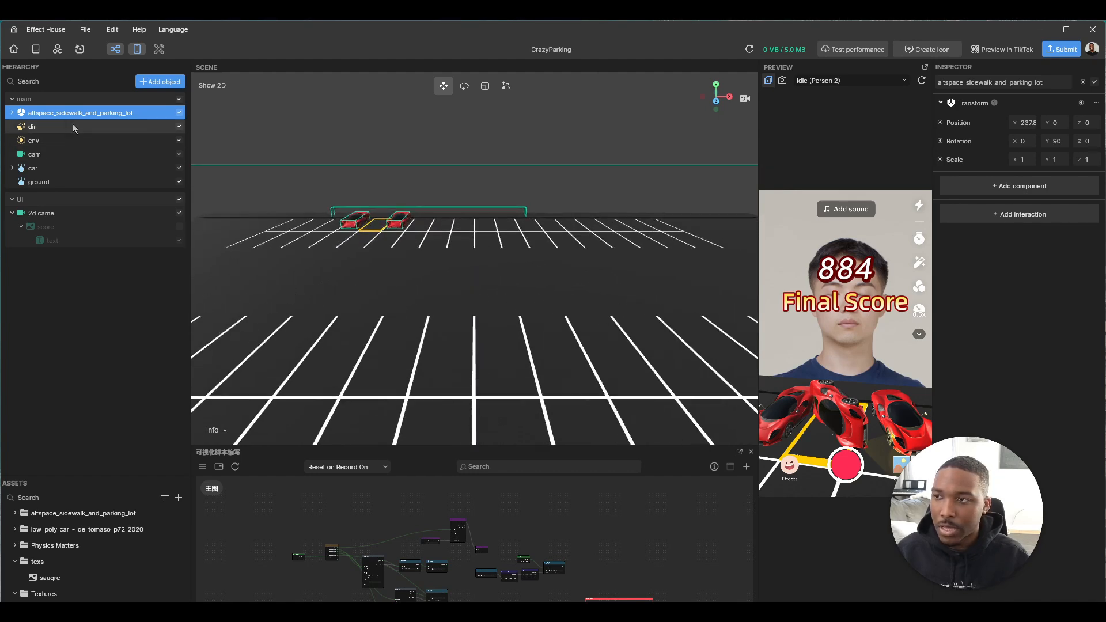
{"action": "middle_click_drag", "start_coordinate": [394, 143], "coordinate": [473, 189]}
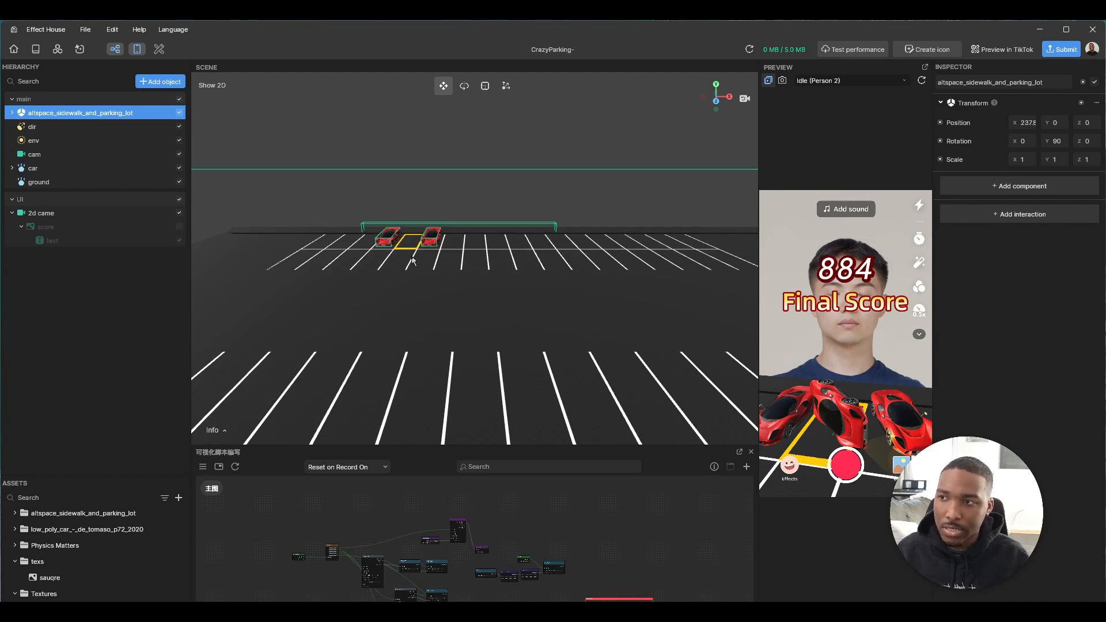
Examine the parking lot's rows of spaces and its overall layout from farther away
{"action": "scroll", "coordinate": [476, 223], "scroll_direction": "down", "scroll_amount": 5}
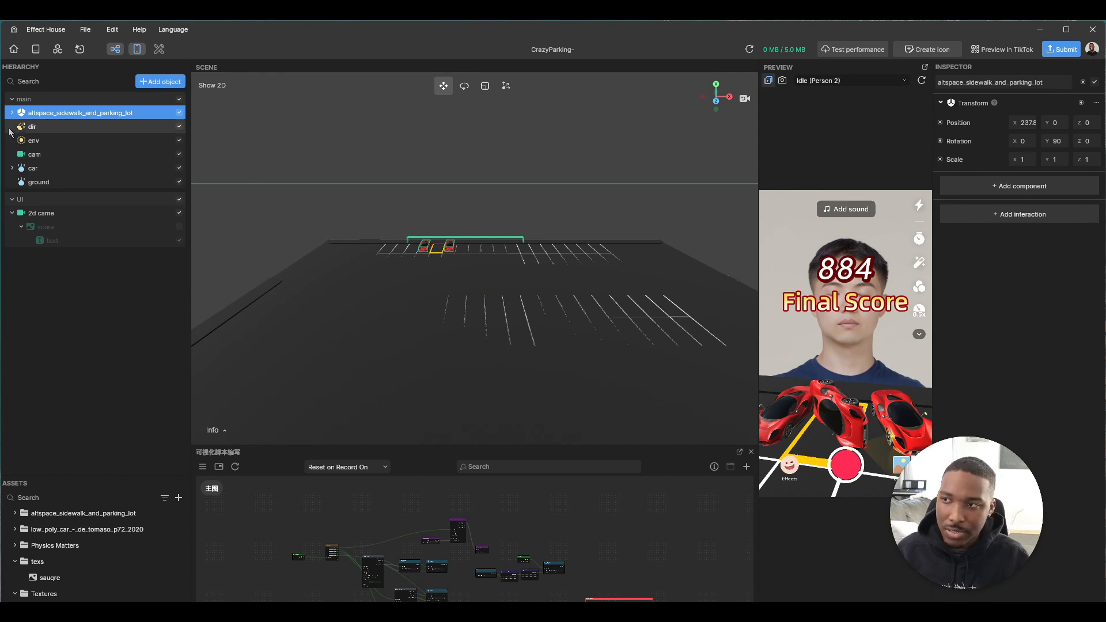
{"action": "scroll", "coordinate": [525, 309], "scroll_direction": "up", "scroll_amount": 5}
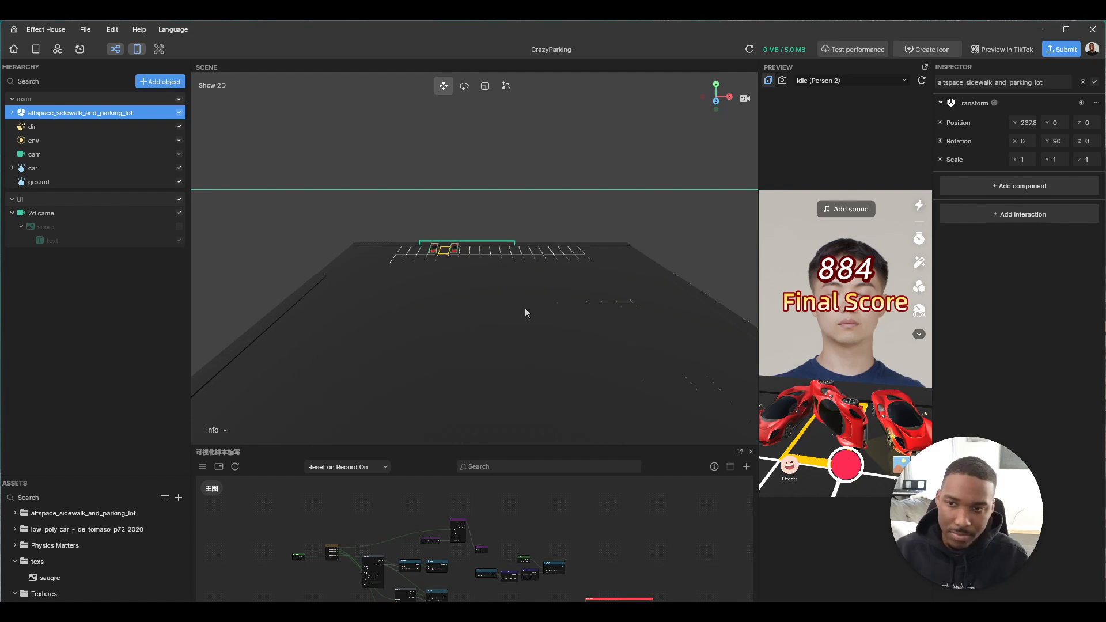
{"action": "scroll", "coordinate": [525, 313], "scroll_direction": "up", "scroll_amount": 5}
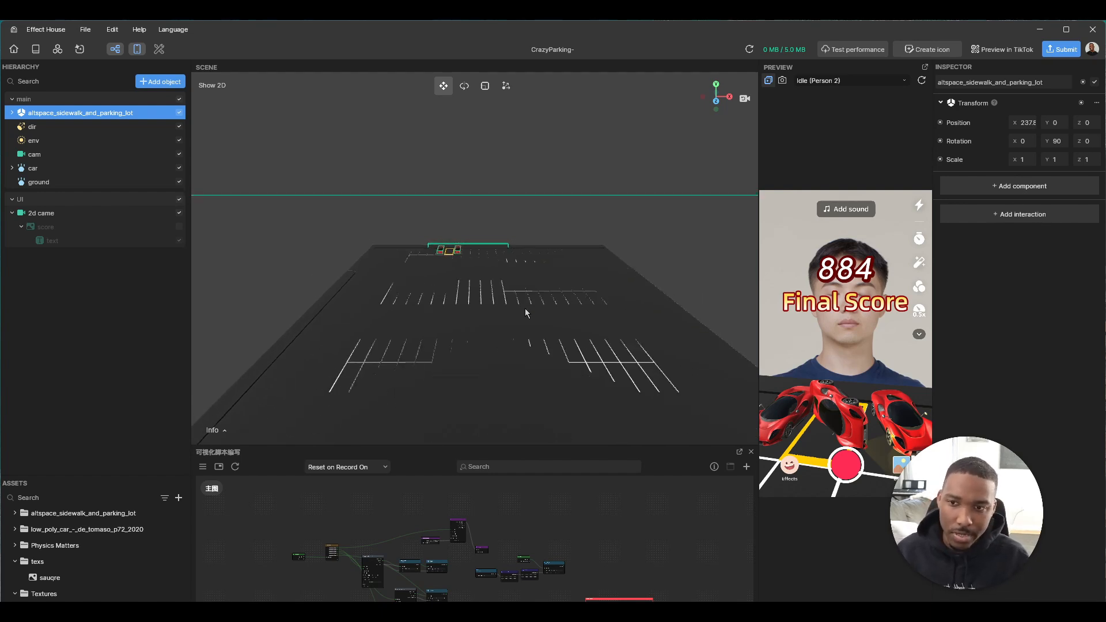
{"action": "scroll", "coordinate": [525, 313], "scroll_direction": "down", "scroll_amount": 5}
{"action": "scroll", "coordinate": [541, 240], "scroll_direction": "down", "scroll_amount": 6}
{"action": "middle_click_drag", "start_coordinate": [639, 285], "coordinate": [642, 197]}
{"action": "scroll", "coordinate": [613, 221], "scroll_direction": "down", "scroll_amount": 2}
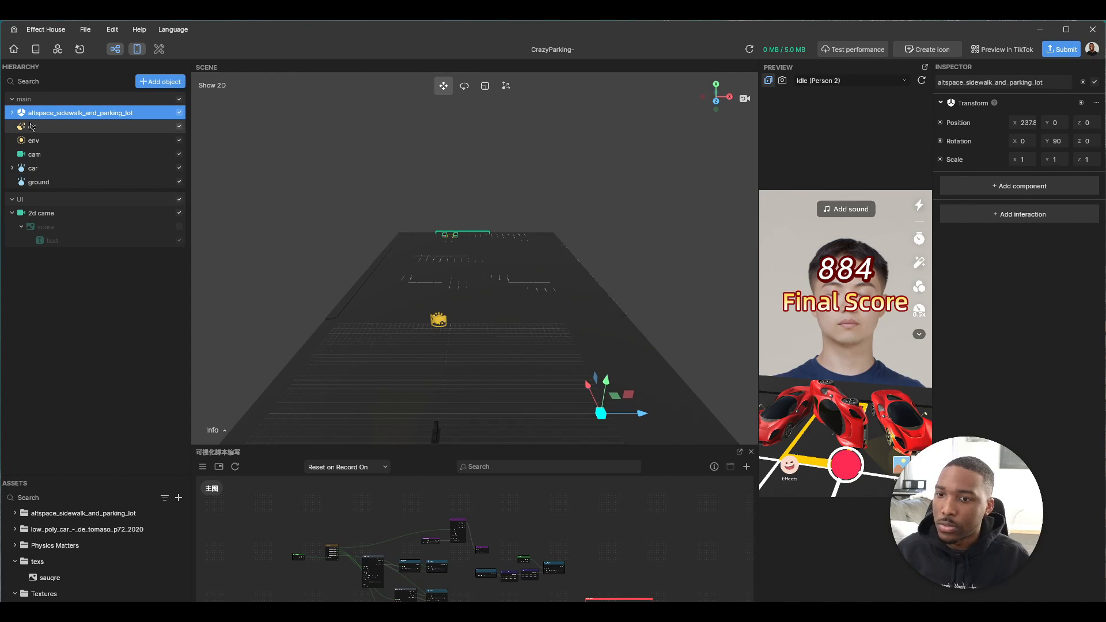
{"action": "scroll", "coordinate": [318, 278], "scroll_direction": "down", "scroll_amount": 1}
Inspect the settings of the dir light, the env light and the cam camera
{"action": "left_click", "coordinate": [74, 130]}
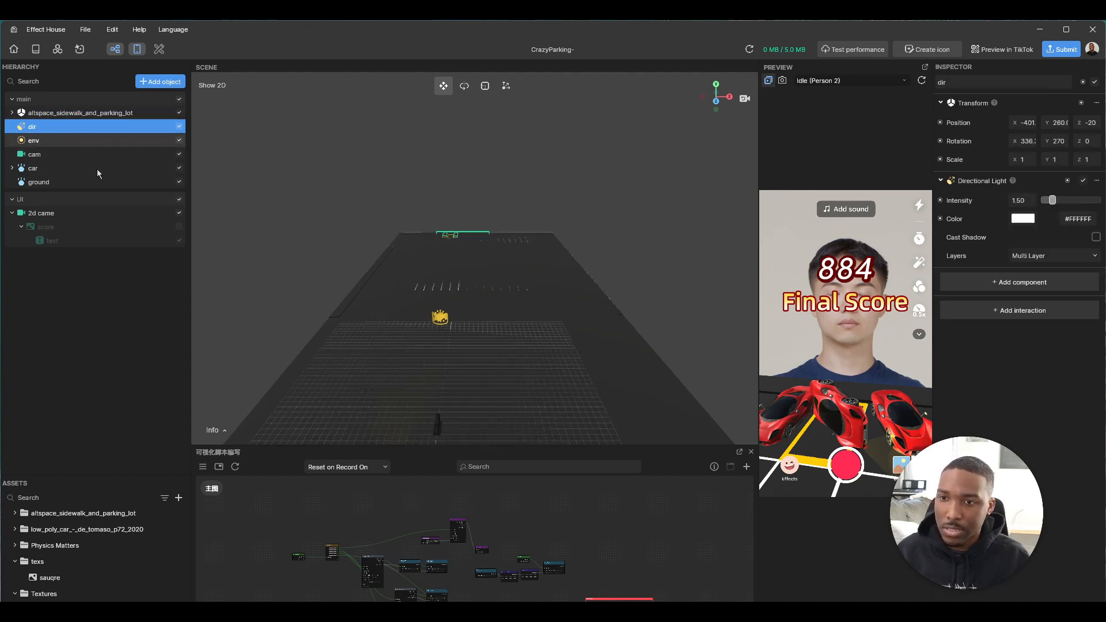
{"action": "left_click", "coordinate": [85, 141]}
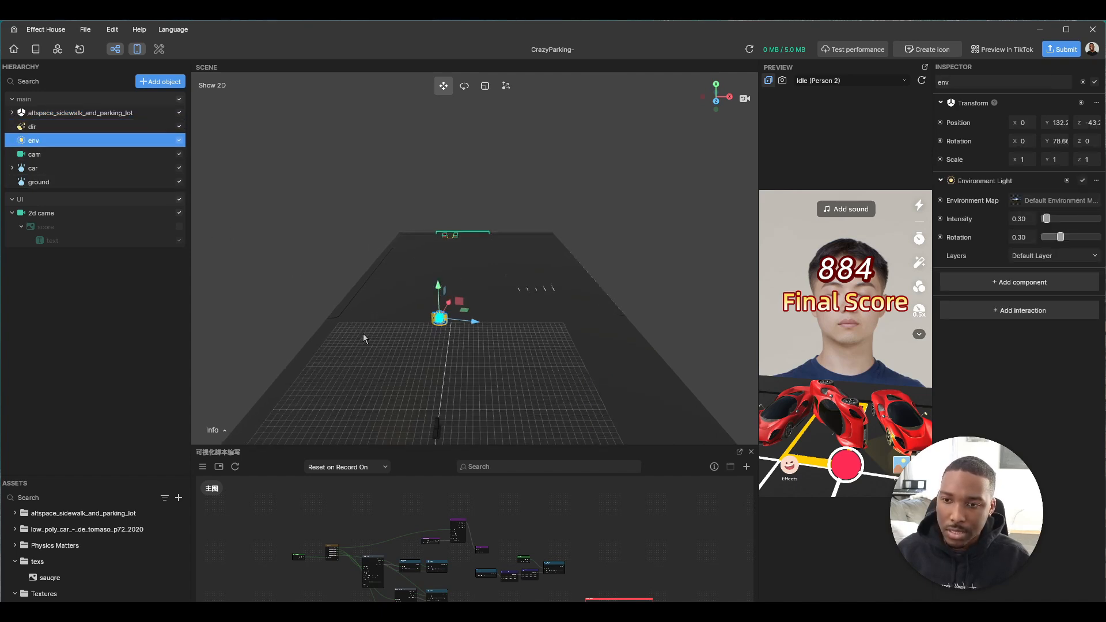
{"action": "scroll", "coordinate": [409, 335], "scroll_direction": "up", "scroll_amount": 1}
{"action": "scroll", "coordinate": [409, 336], "scroll_direction": "up", "scroll_amount": 1}
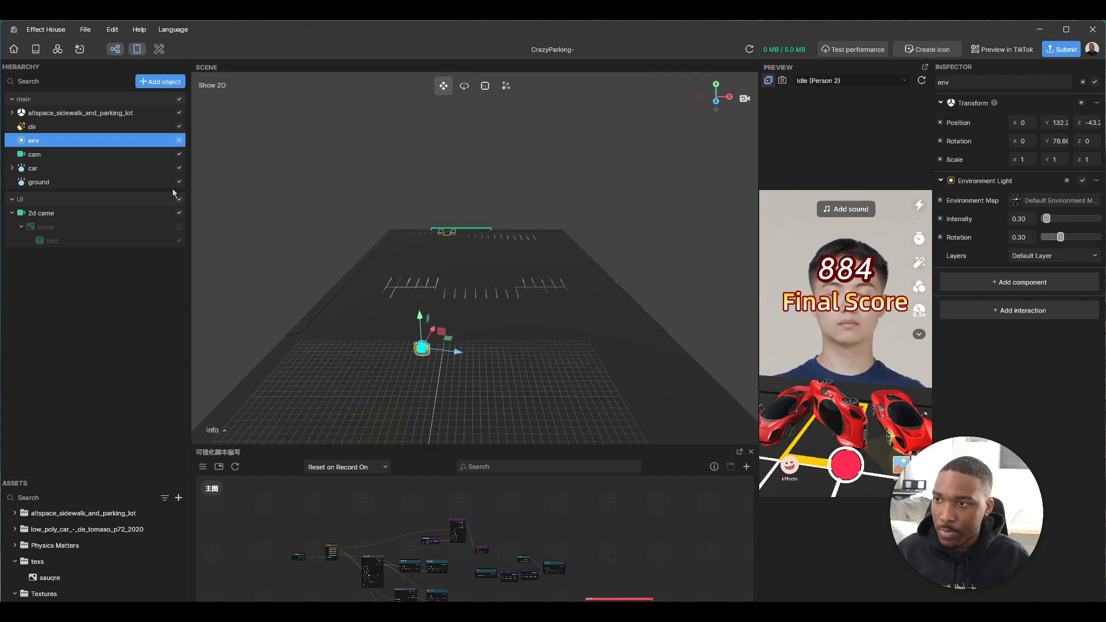
{"action": "left_click", "coordinate": [104, 158]}
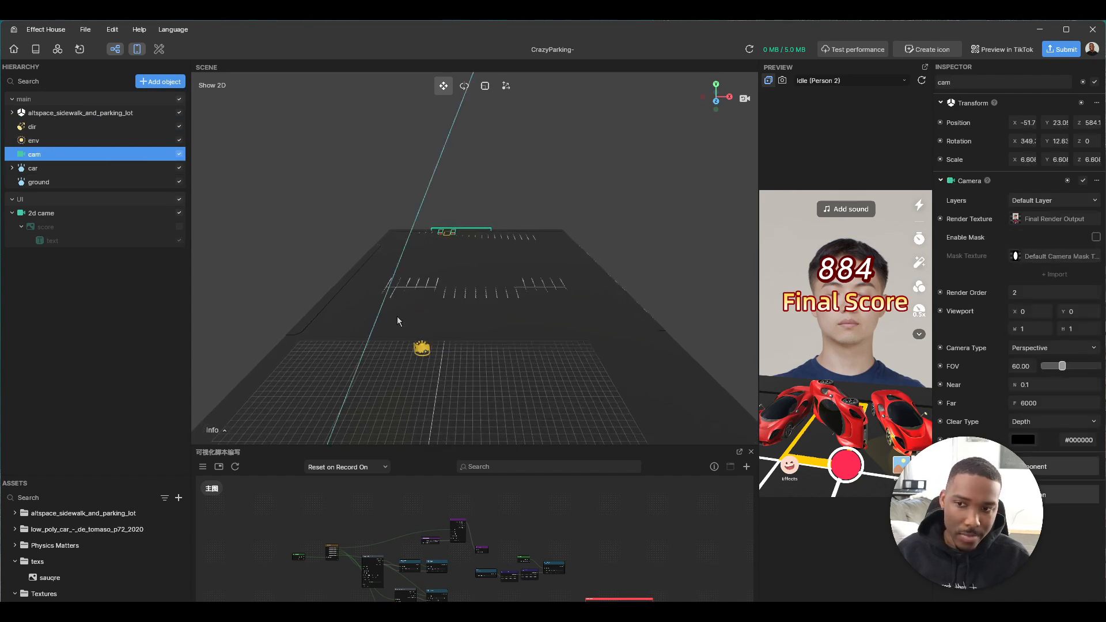
{"action": "scroll", "coordinate": [424, 347], "scroll_direction": "down", "scroll_amount": 3}
{"action": "middle_click_drag", "start_coordinate": [682, 324], "coordinate": [683, 233]}
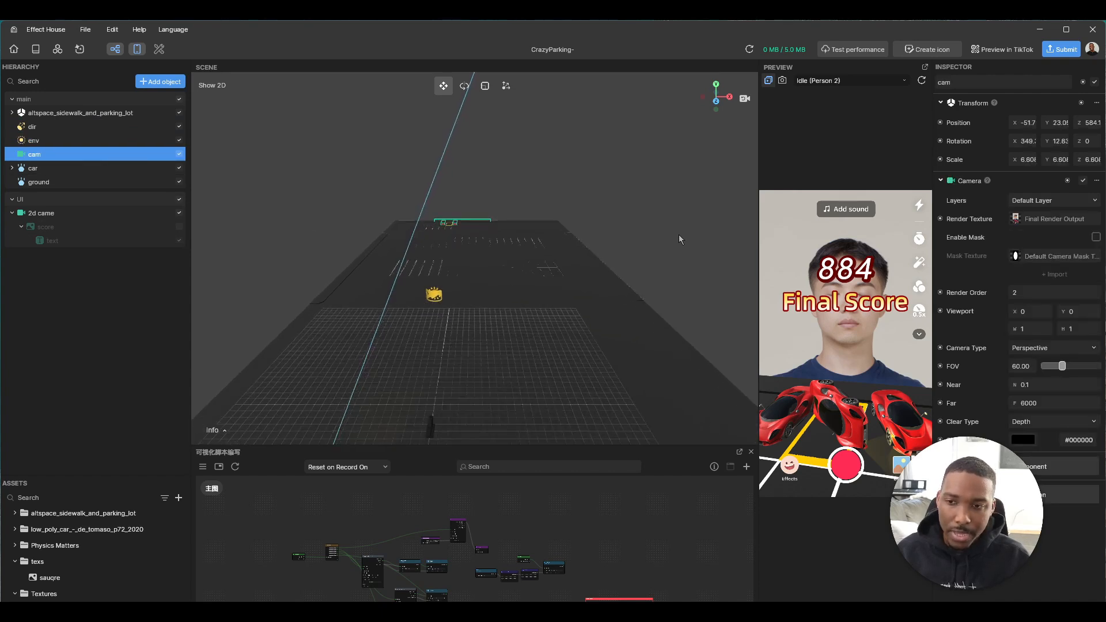
{"action": "scroll", "coordinate": [480, 344], "scroll_direction": "down", "scroll_amount": 3}
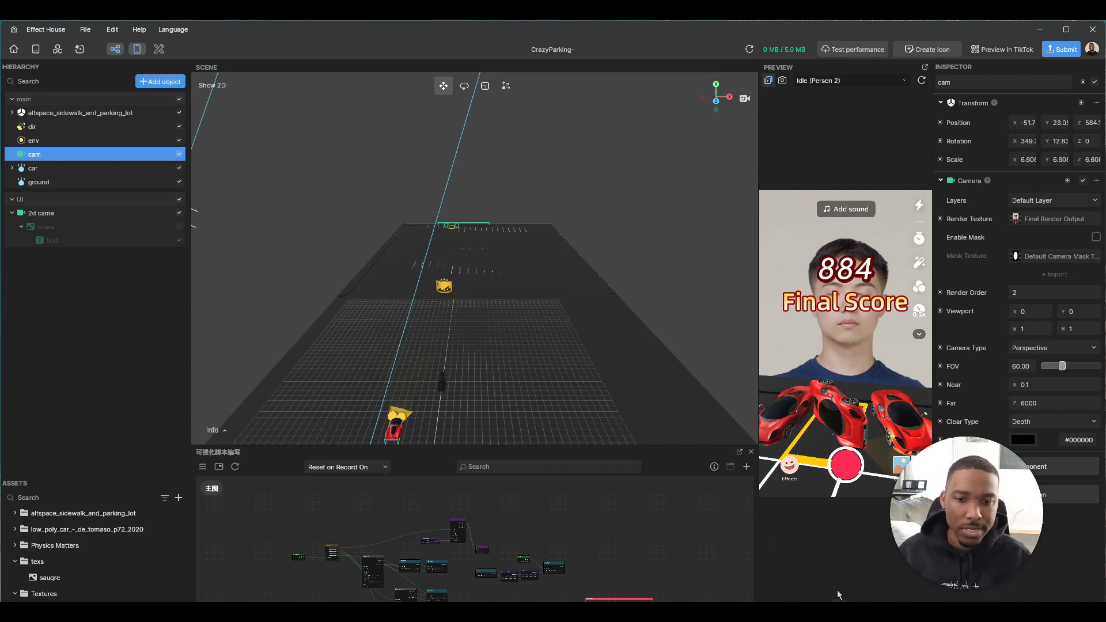
Restart the effect preview and bring more of the visual scripting graph into view
{"action": "left_click", "coordinate": [922, 80]}
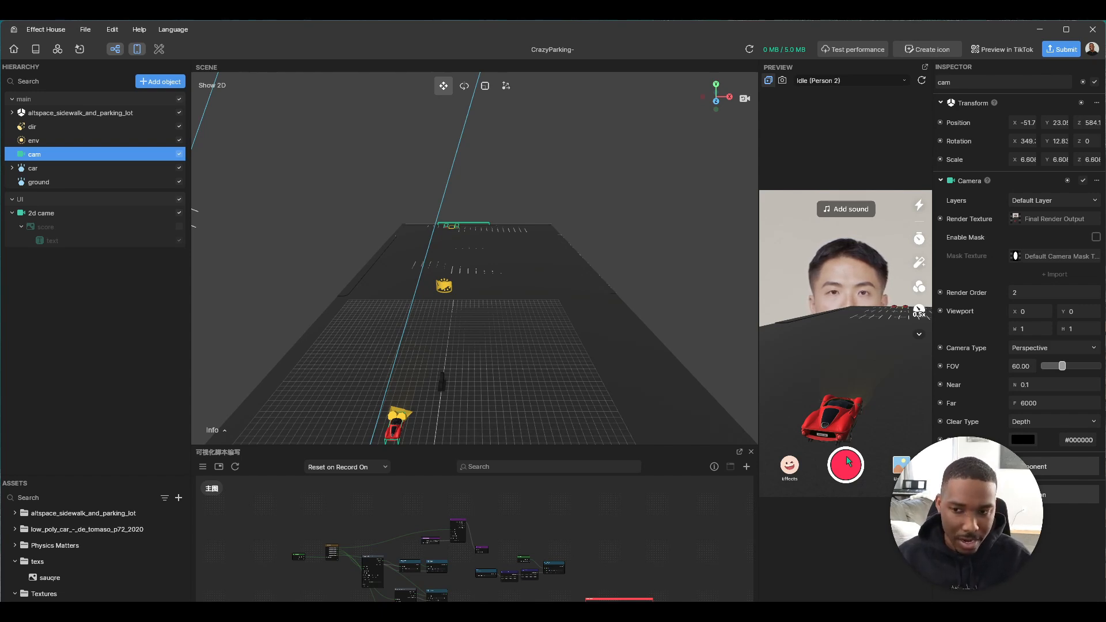
{"action": "middle_click_drag", "start_coordinate": [500, 543], "coordinate": [499, 523]}
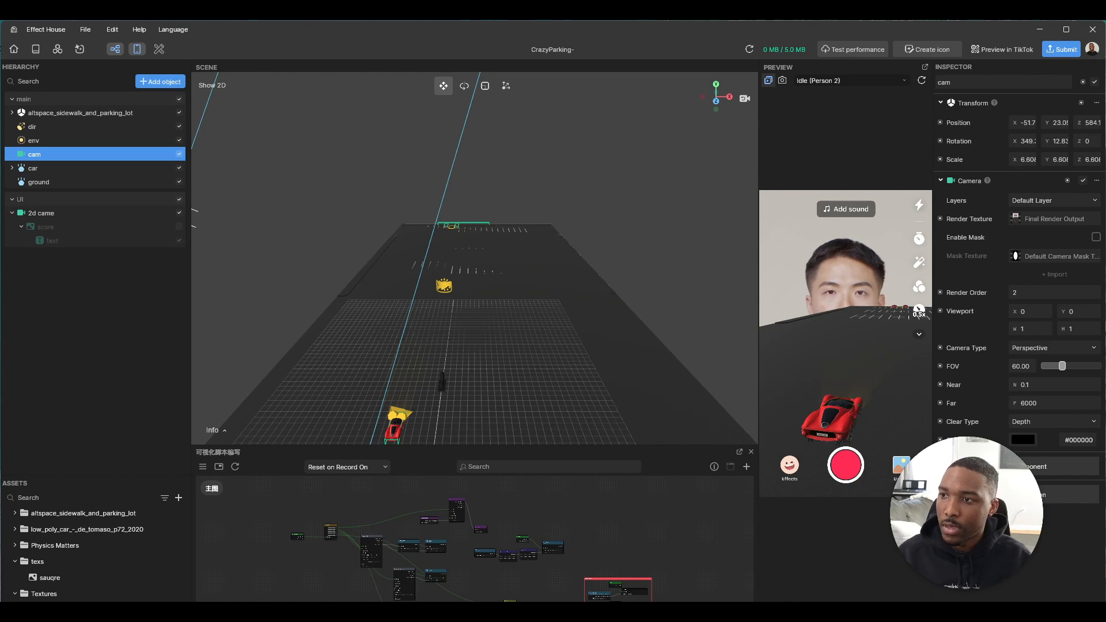
Select the car object and review its Rigid Body and Box Collider settings
{"action": "left_click", "coordinate": [75, 168]}
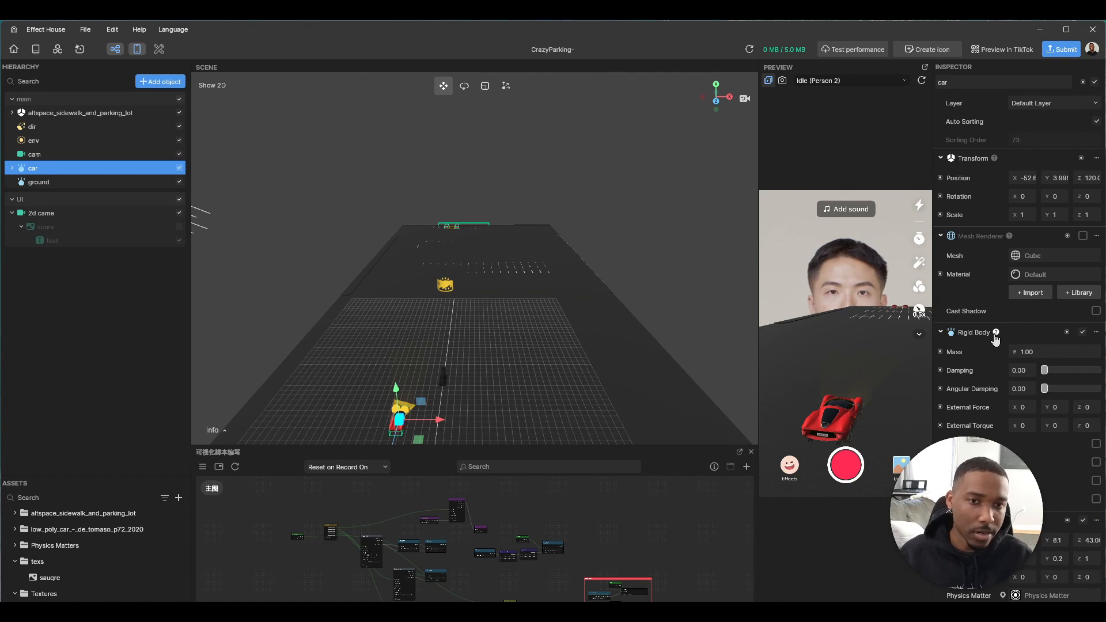
{"action": "mouse_move", "coordinate": [995, 339]}
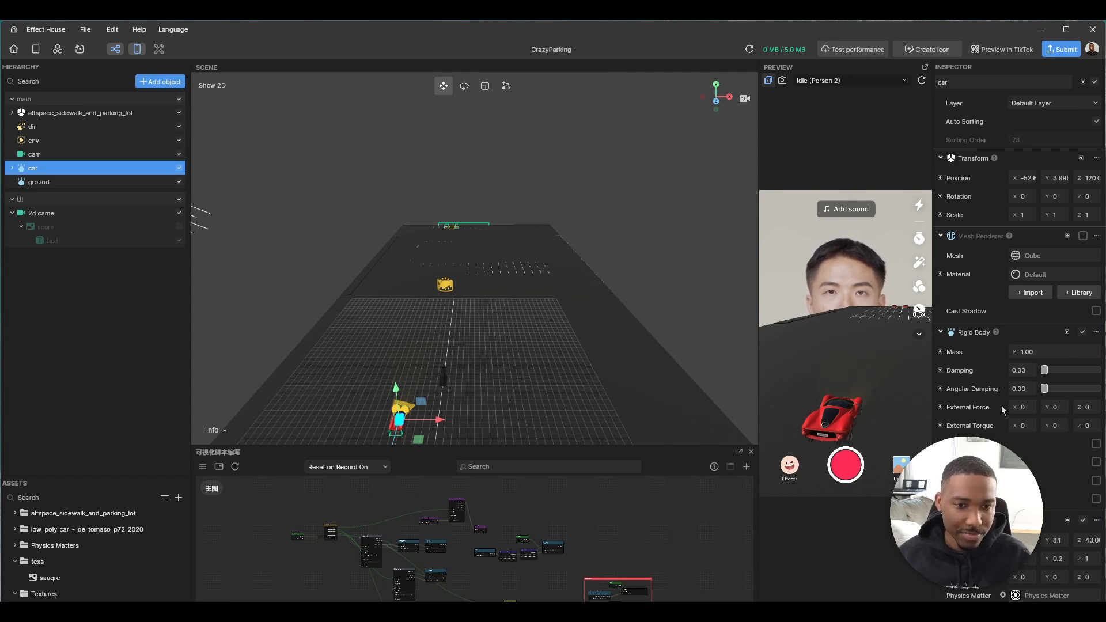
{"action": "scroll", "coordinate": [1001, 406], "scroll_direction": "down", "scroll_amount": 1}
{"action": "scroll", "coordinate": [1001, 406], "scroll_direction": "down", "scroll_amount": 1}
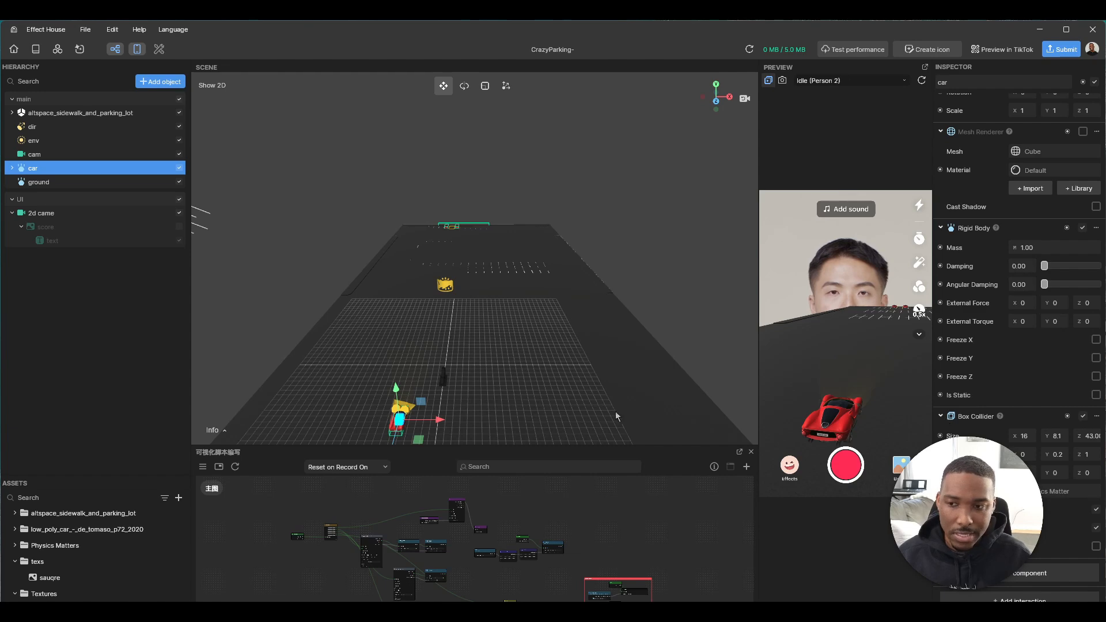
Hide the visual scripting graph, examine the car from its side in the enlarged scene, and deselect it
{"action": "left_click", "coordinate": [115, 50]}
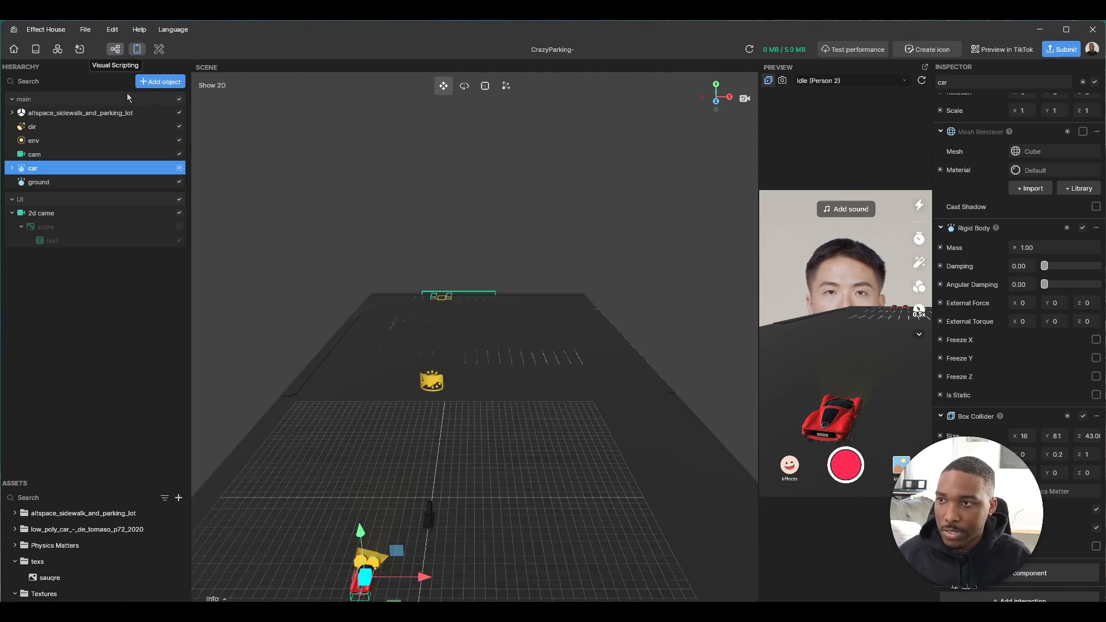
{"action": "middle_click_drag", "start_coordinate": [322, 516], "coordinate": [394, 230]}
{"action": "scroll", "coordinate": [392, 478], "scroll_direction": "up", "scroll_amount": 2}
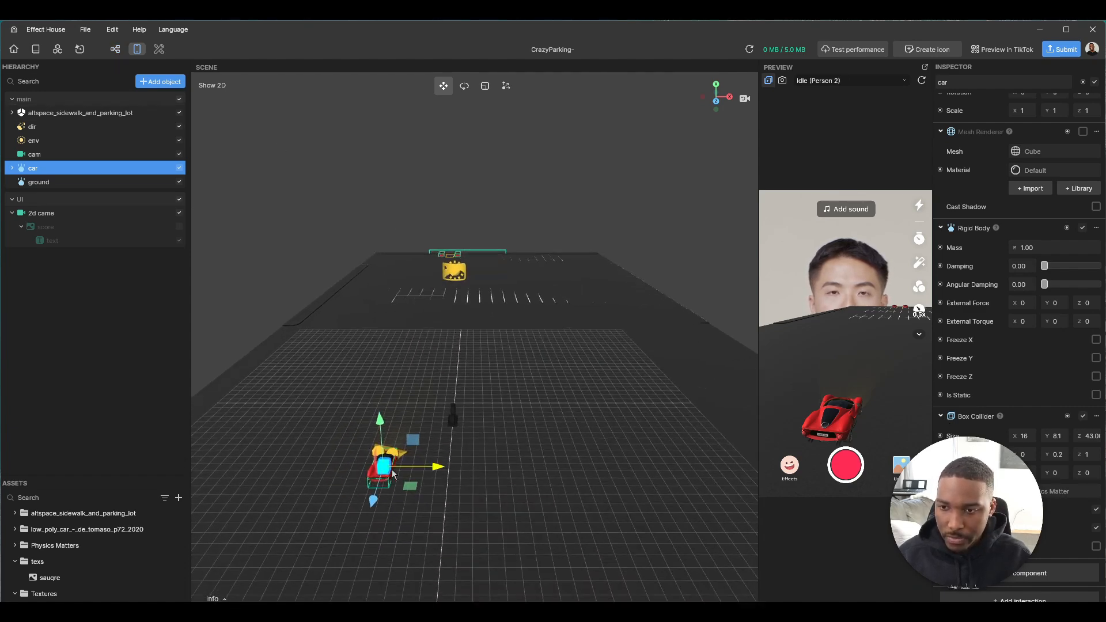
{"action": "scroll", "coordinate": [442, 437], "scroll_direction": "up", "scroll_amount": 1}
{"action": "middle_click_drag", "start_coordinate": [650, 241], "coordinate": [588, 174]}
{"action": "right_click_drag", "start_coordinate": [589, 173], "coordinate": [439, 203]}
{"action": "scroll", "coordinate": [370, 311], "scroll_direction": "up", "scroll_amount": 2}
{"action": "scroll", "coordinate": [370, 320], "scroll_direction": "up", "scroll_amount": 3}
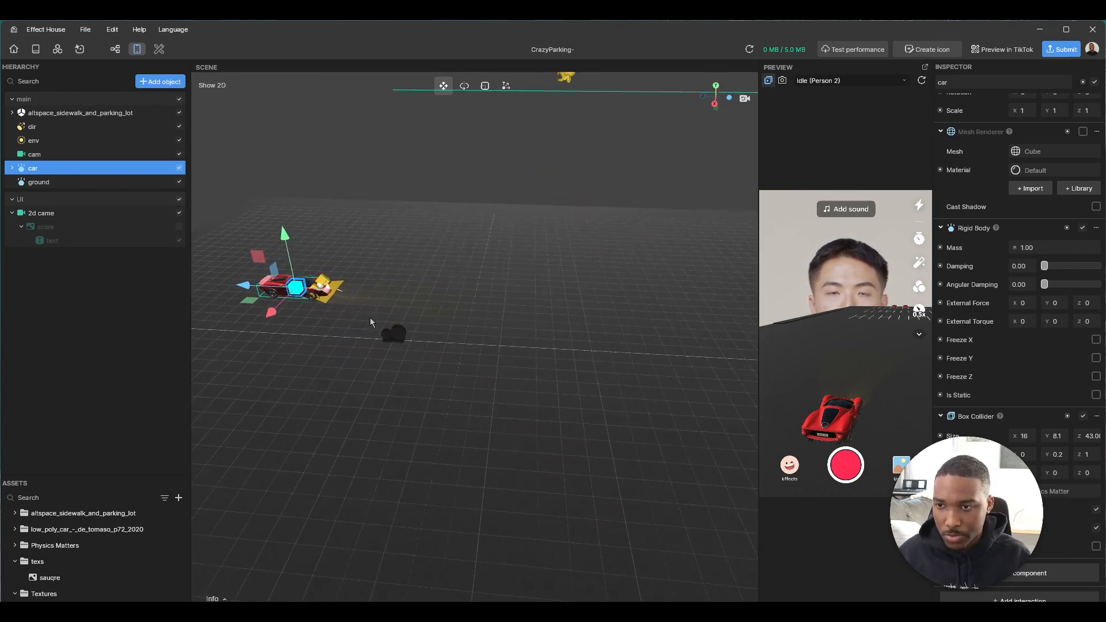
{"action": "middle_click_drag", "start_coordinate": [325, 137], "coordinate": [499, 159]}
{"action": "scroll", "coordinate": [451, 254], "scroll_direction": "up", "scroll_amount": 4}
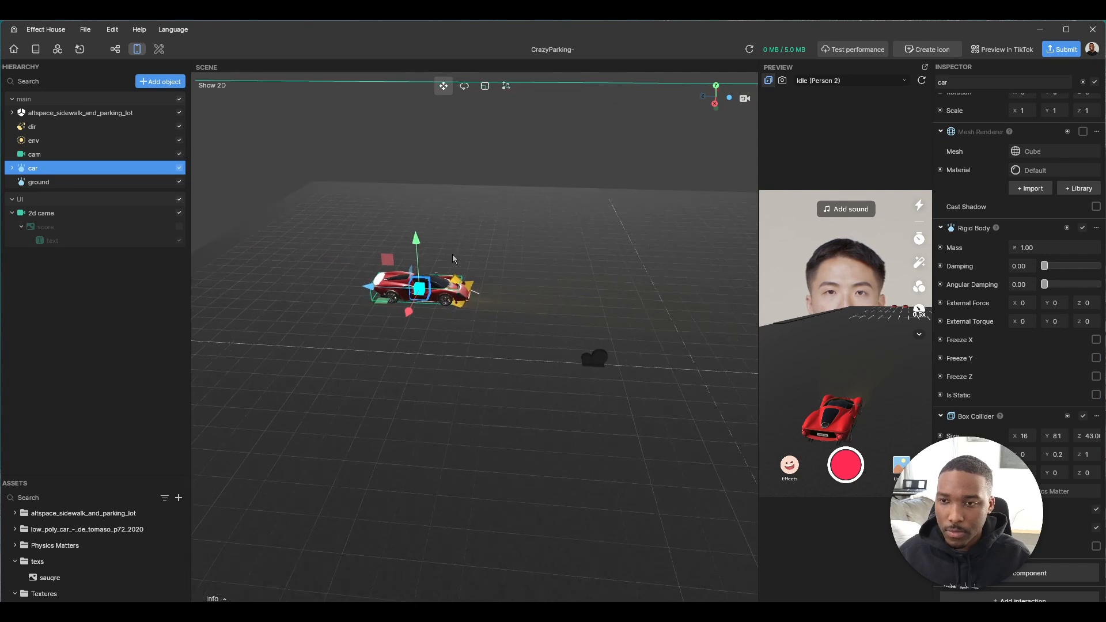
{"action": "left_click", "coordinate": [478, 134]}
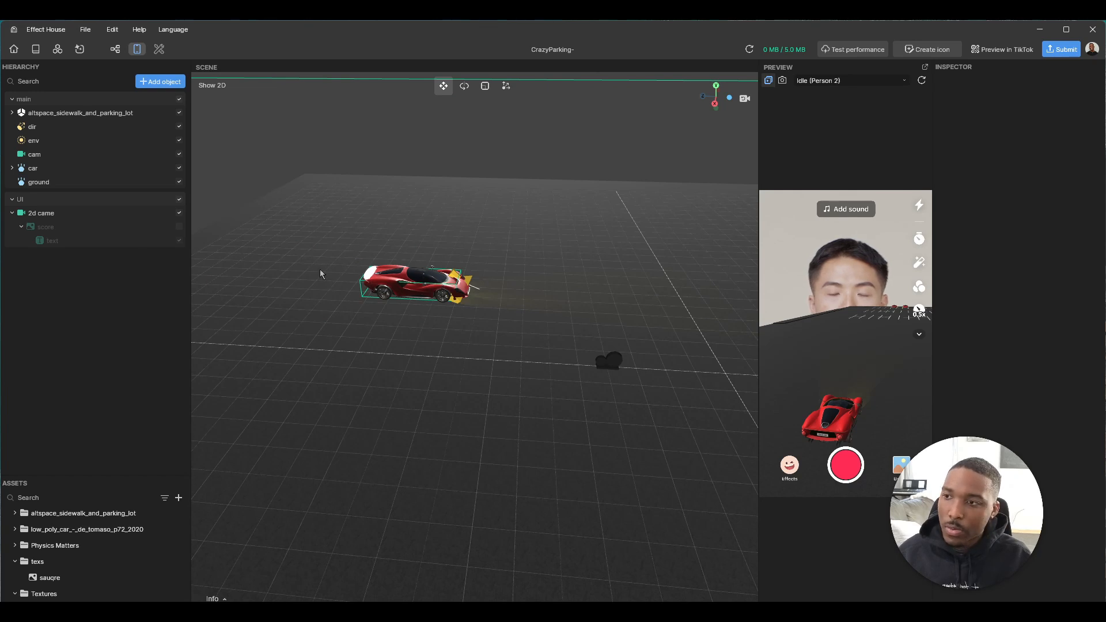
Reselect the car to review its transform and physics components in relation to the model, and clear the selection
{"action": "left_click", "coordinate": [114, 172]}
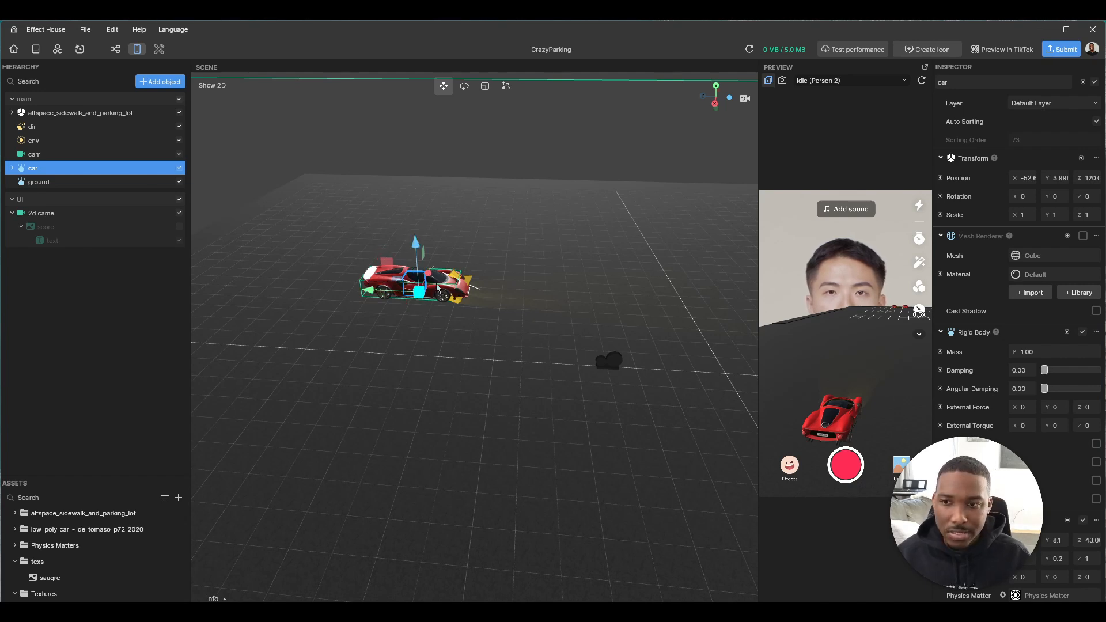
{"action": "left_click", "coordinate": [436, 287]}
{"action": "left_click", "coordinate": [492, 143]}
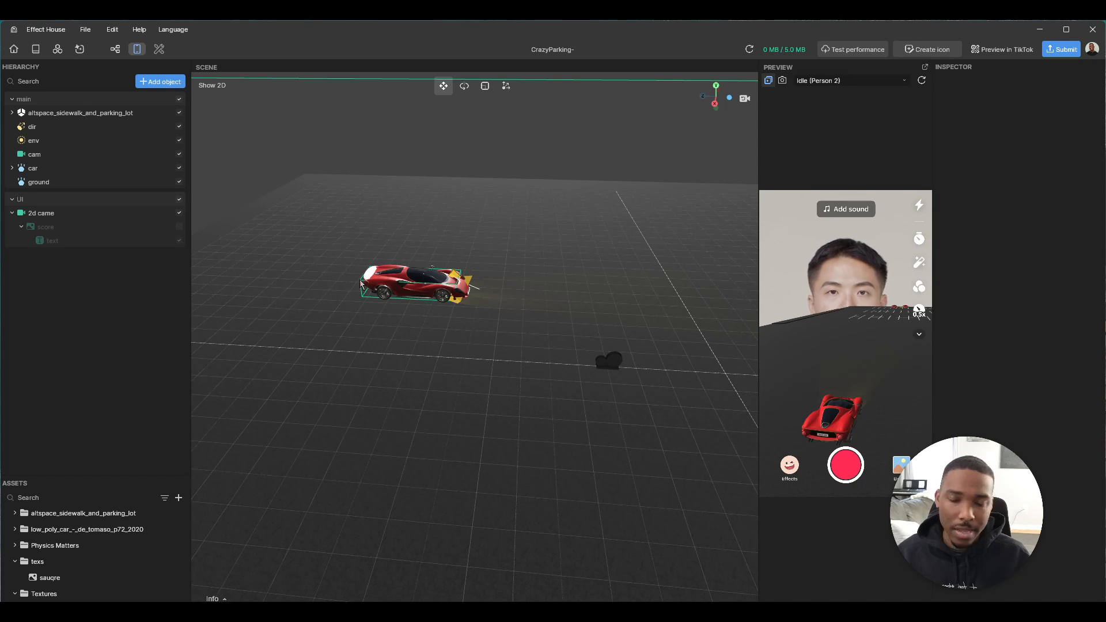
{"action": "left_click", "coordinate": [45, 169]}
{"action": "scroll", "coordinate": [1077, 460], "scroll_direction": "down", "scroll_amount": 2}
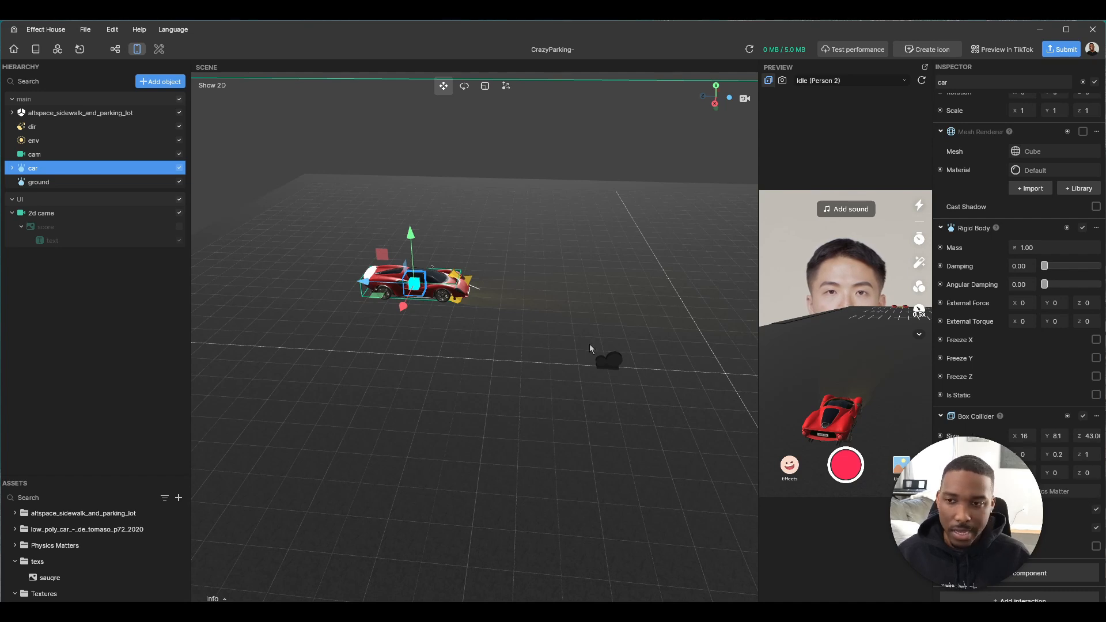
{"action": "left_click", "coordinate": [483, 121]}
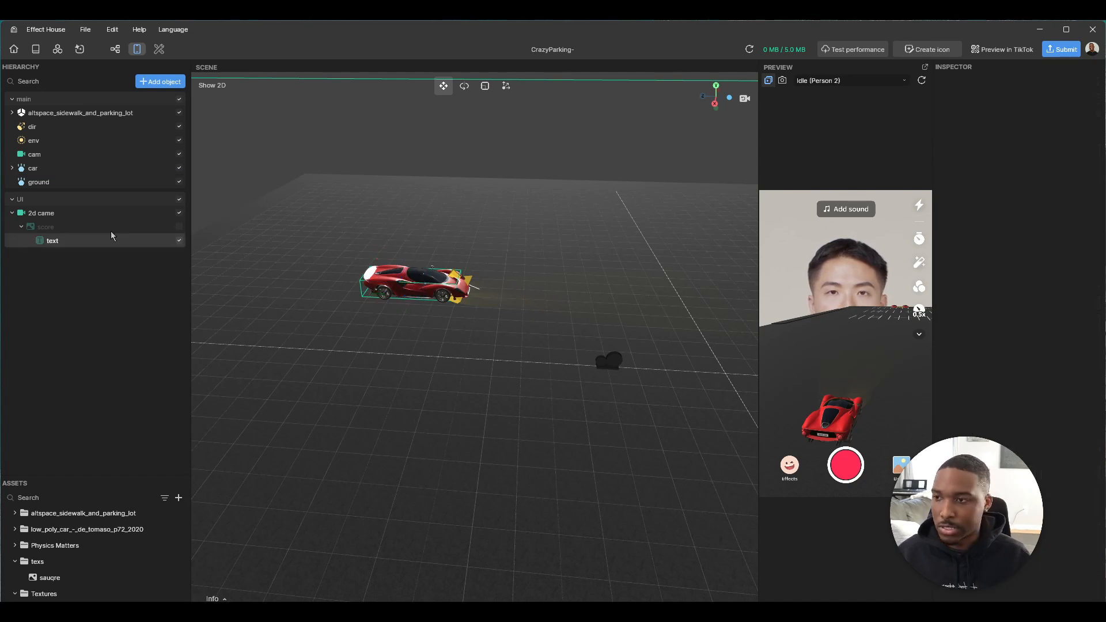
Review the 2d came camera's settings and enable the score image nested under it
{"action": "left_click", "coordinate": [36, 214]}
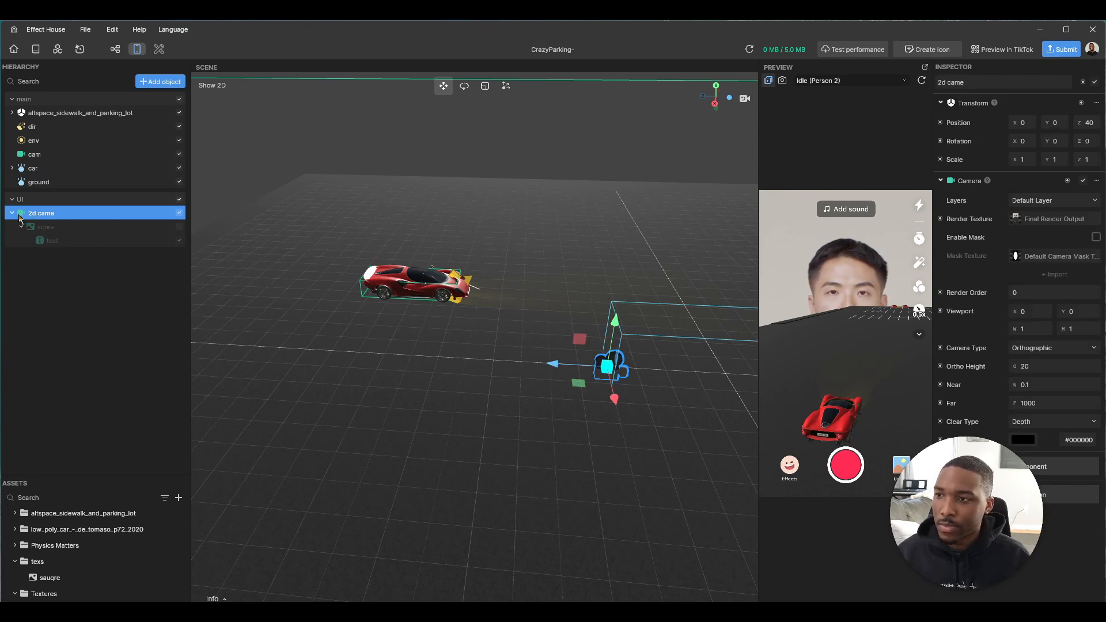
{"action": "left_click", "coordinate": [35, 227]}
{"action": "left_click", "coordinate": [39, 218]}
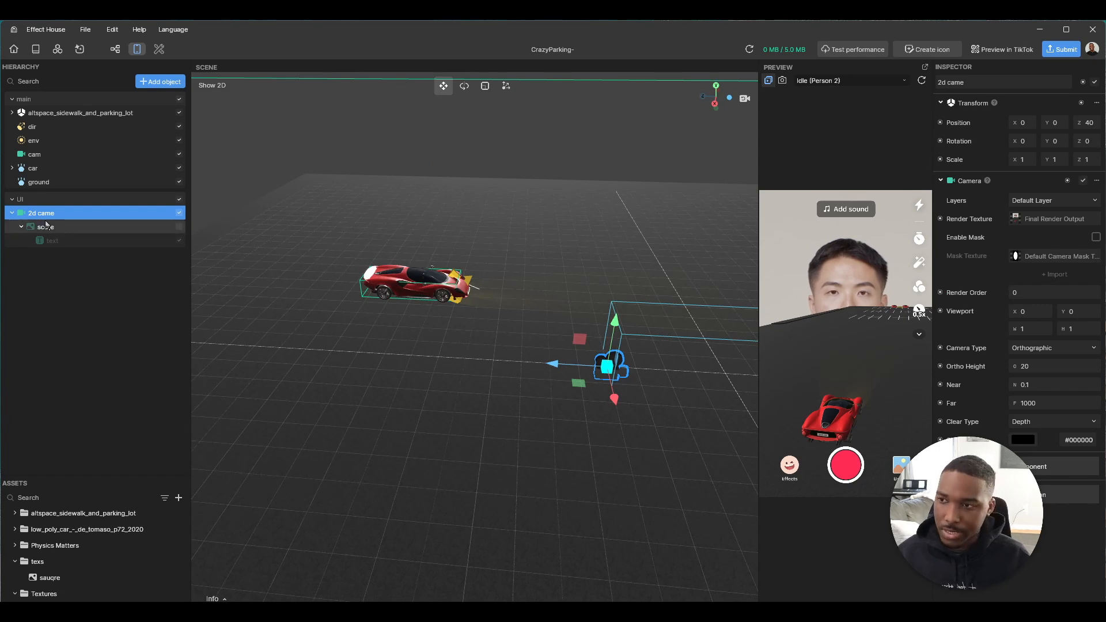
{"action": "left_click", "coordinate": [49, 228]}
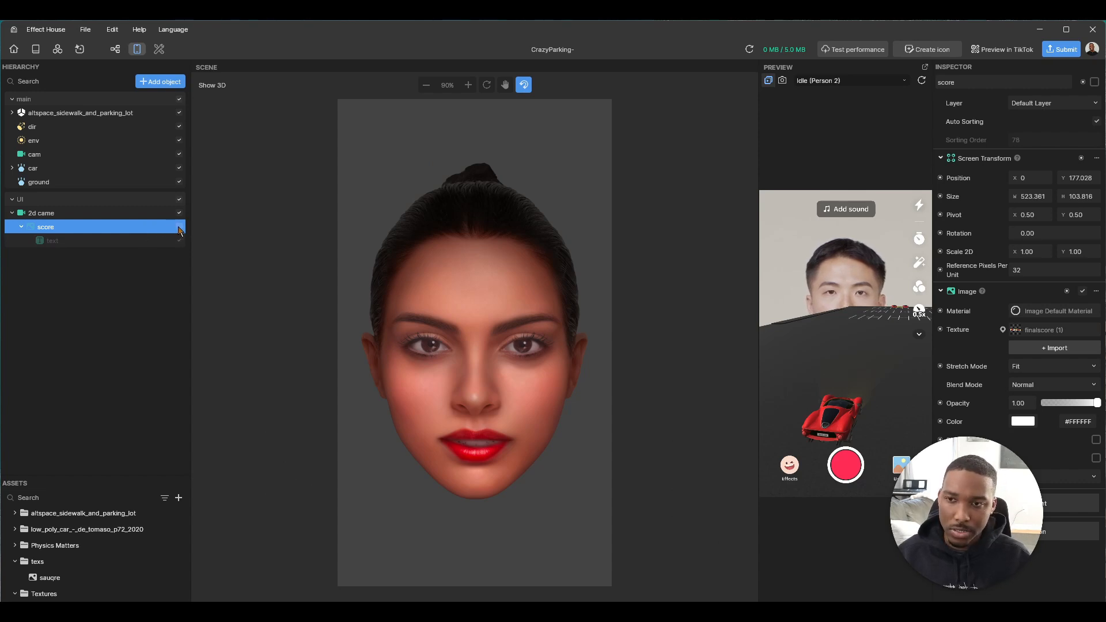
{"action": "left_click", "coordinate": [179, 228]}
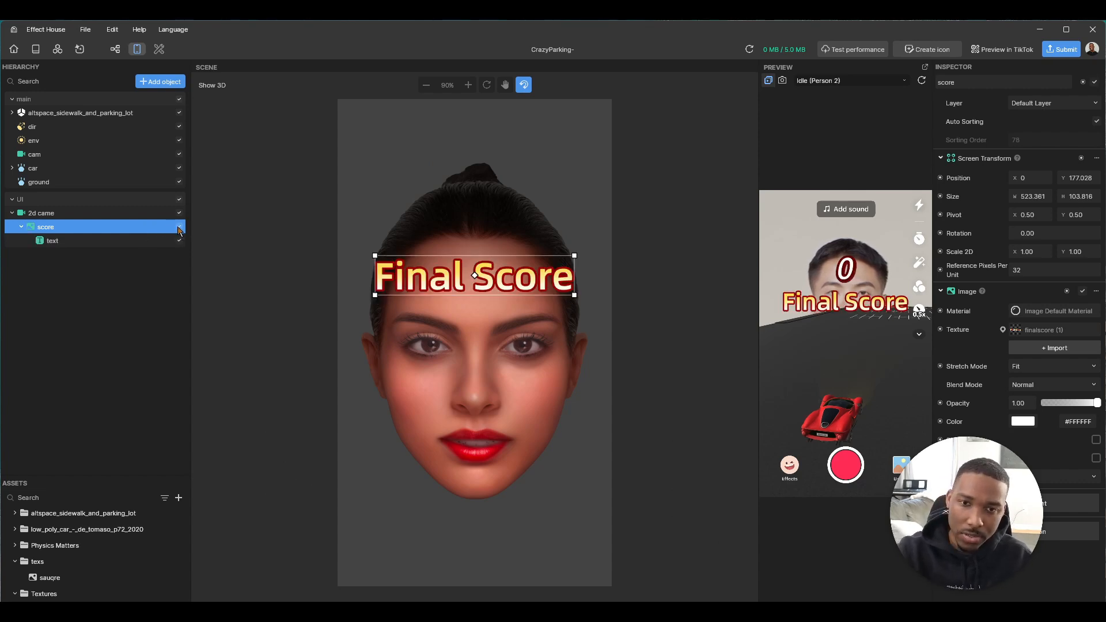
Review the text object under score, and switch the score image off and back on to compare the preview
{"action": "left_click", "coordinate": [143, 239]}
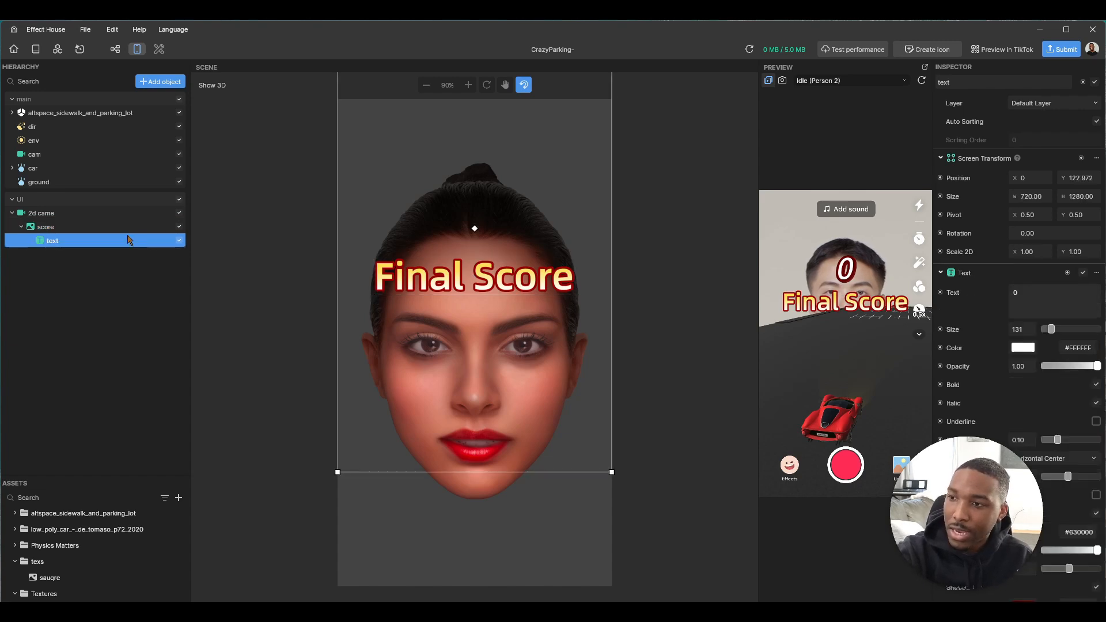
{"action": "left_click", "coordinate": [82, 228]}
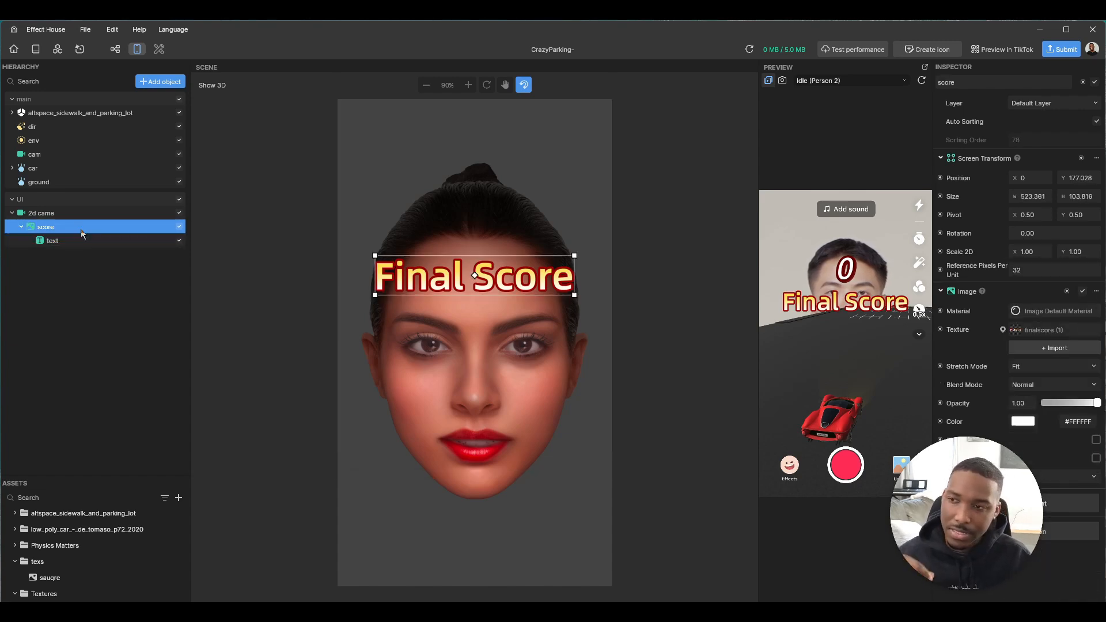
{"action": "left_click", "coordinate": [179, 228]}
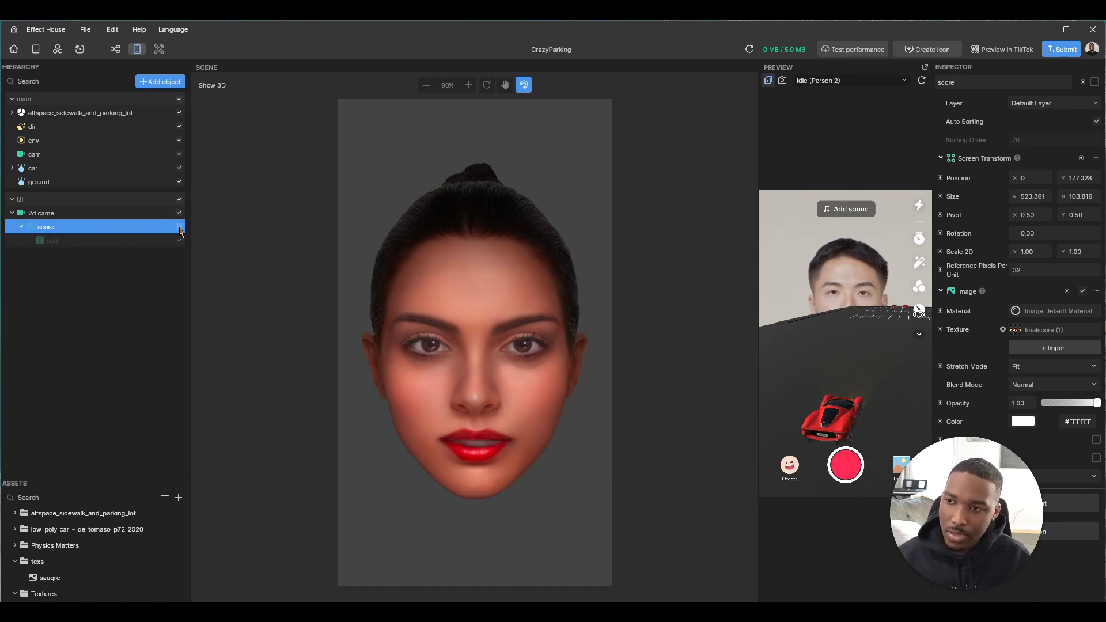
{"action": "left_click", "coordinate": [179, 228]}
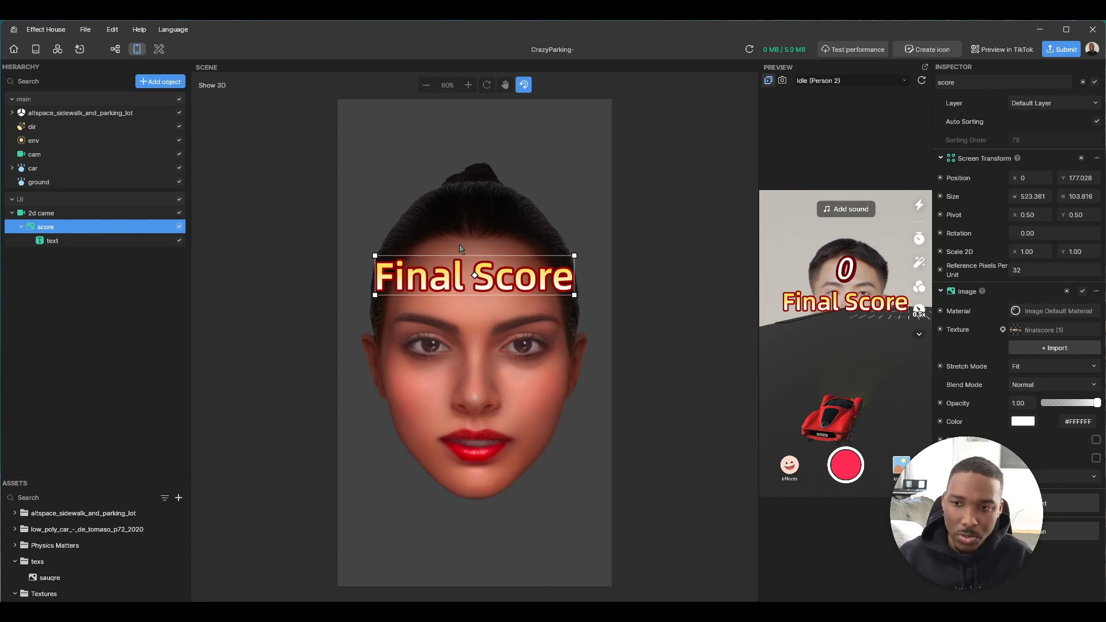
Rename the text object under score to "end number"
{"action": "left_click", "coordinate": [98, 241]}
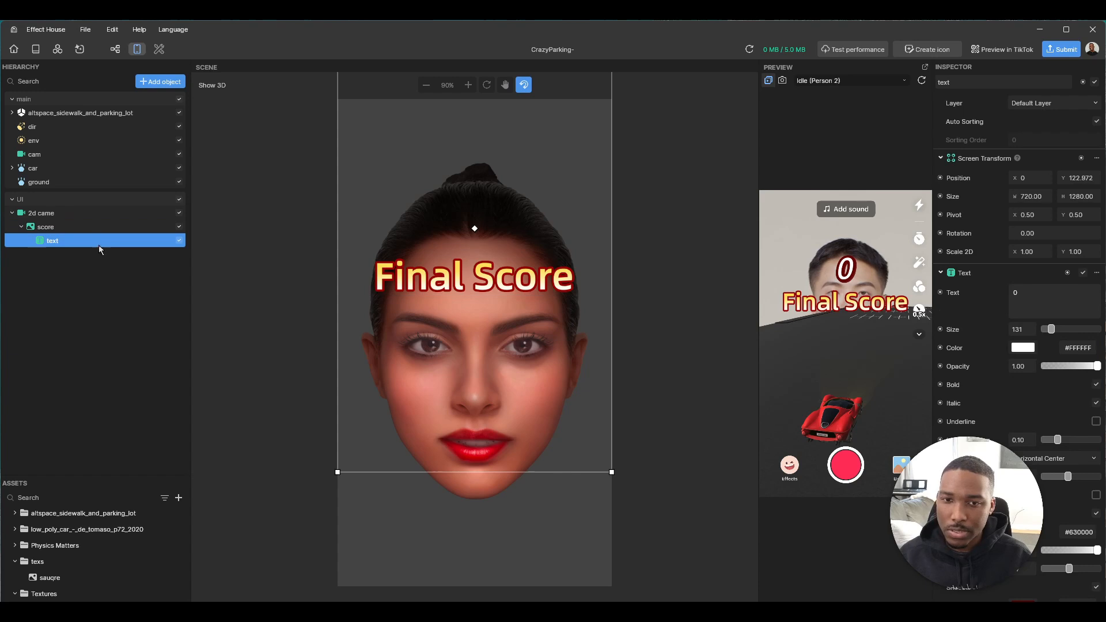
{"action": "right_click", "coordinate": [50, 237]}
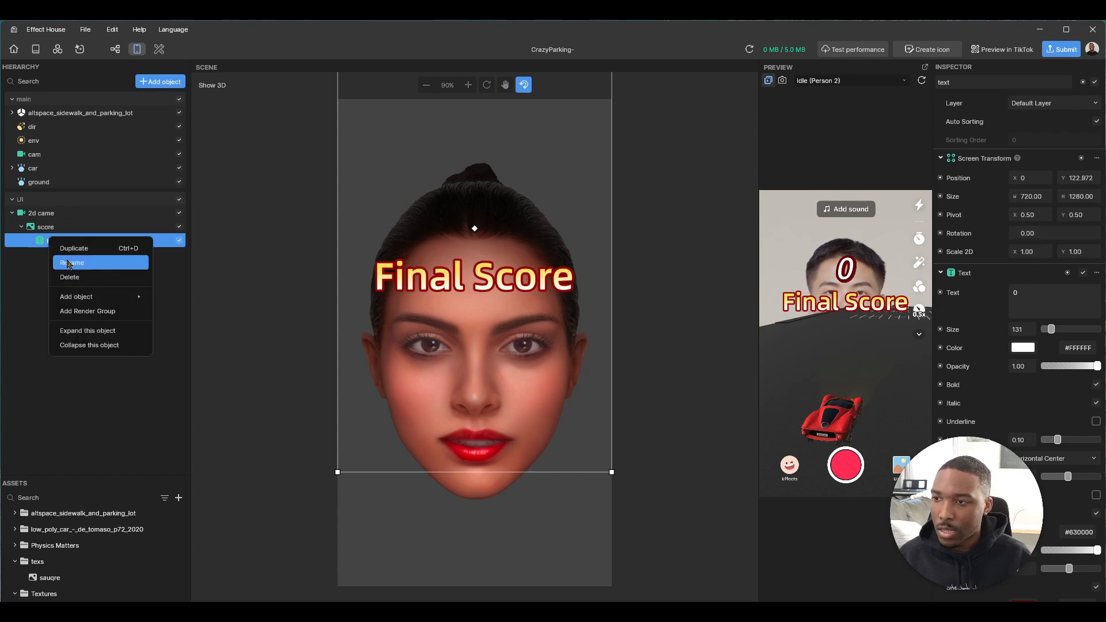
{"action": "left_click", "coordinate": [67, 261]}
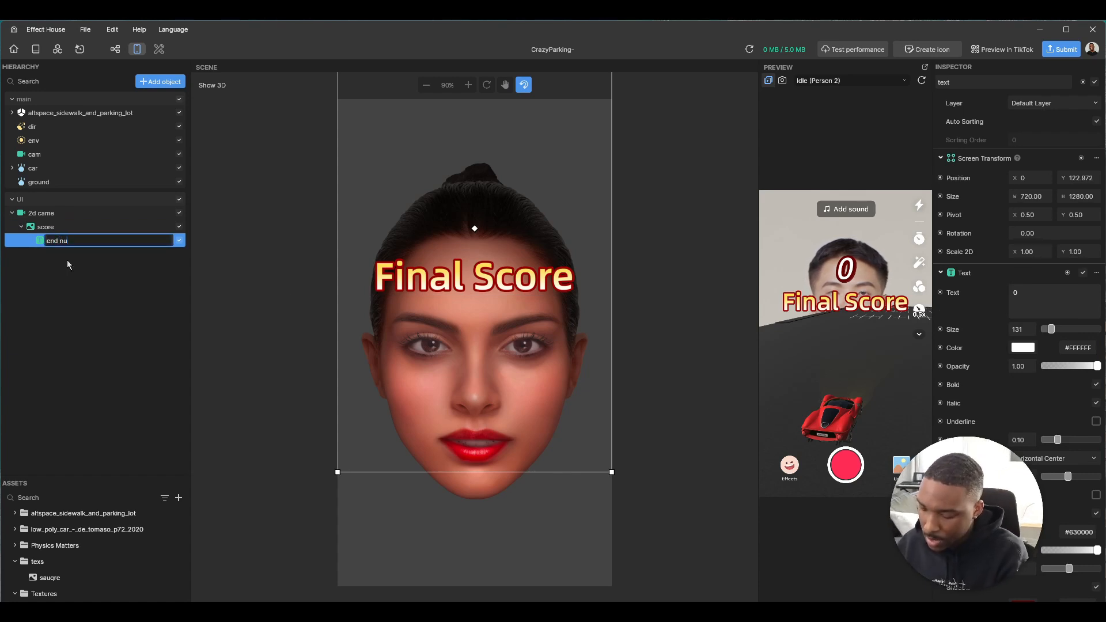
{"action": "type", "text": "end number"}
{"action": "key", "text": "Return"}
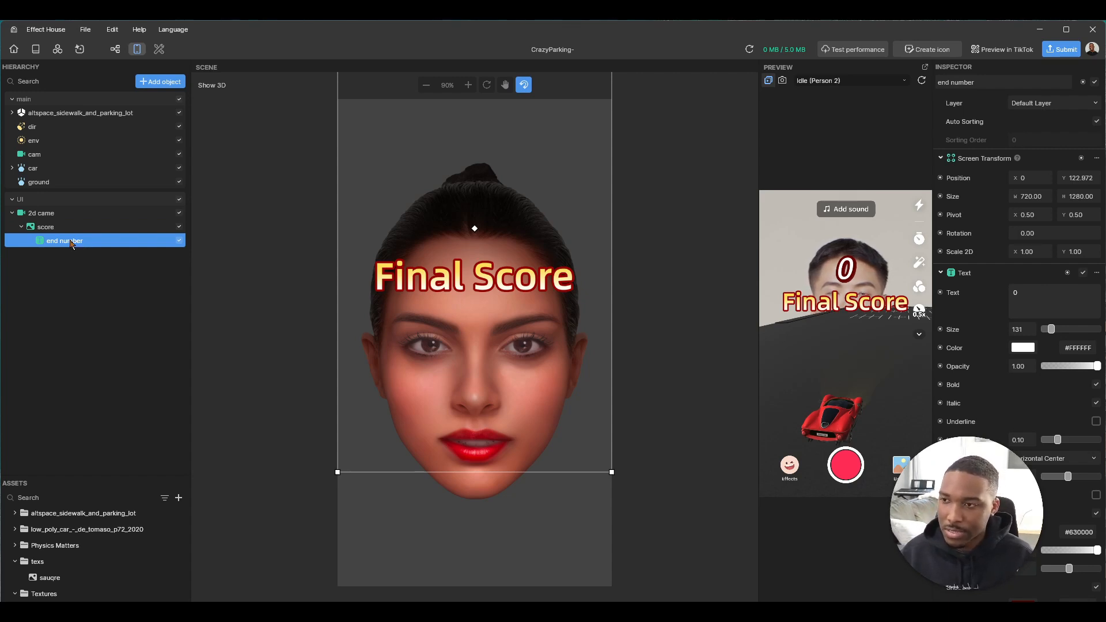
Compare the score and end number objects, toggle the score image off and on again, and collapse its group
{"action": "left_click", "coordinate": [71, 230]}
{"action": "left_click", "coordinate": [70, 240]}
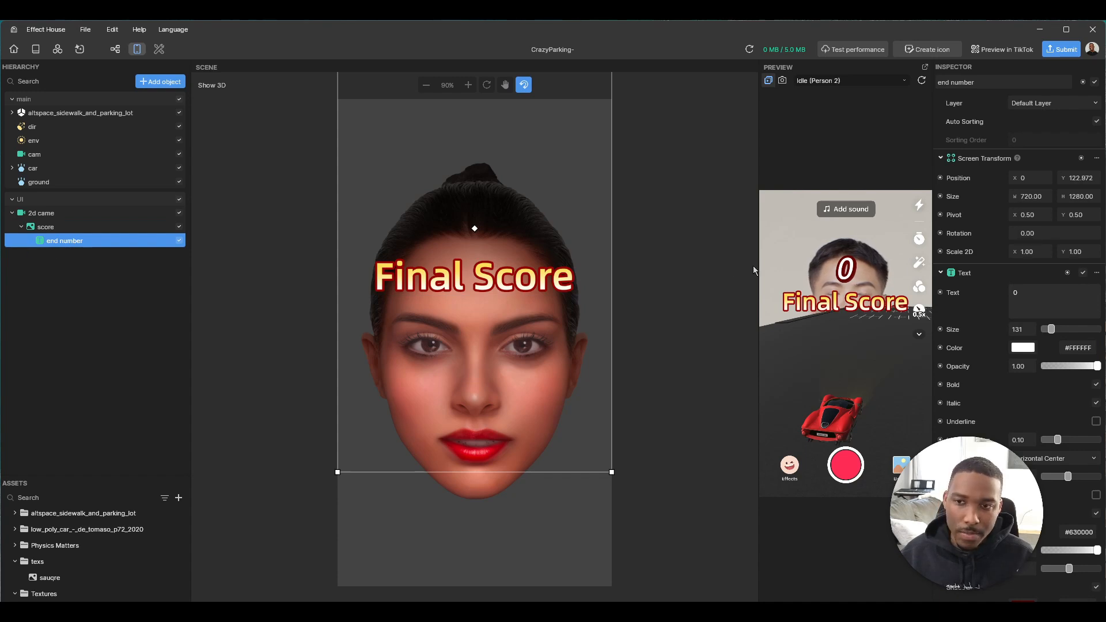
{"action": "left_click", "coordinate": [48, 230]}
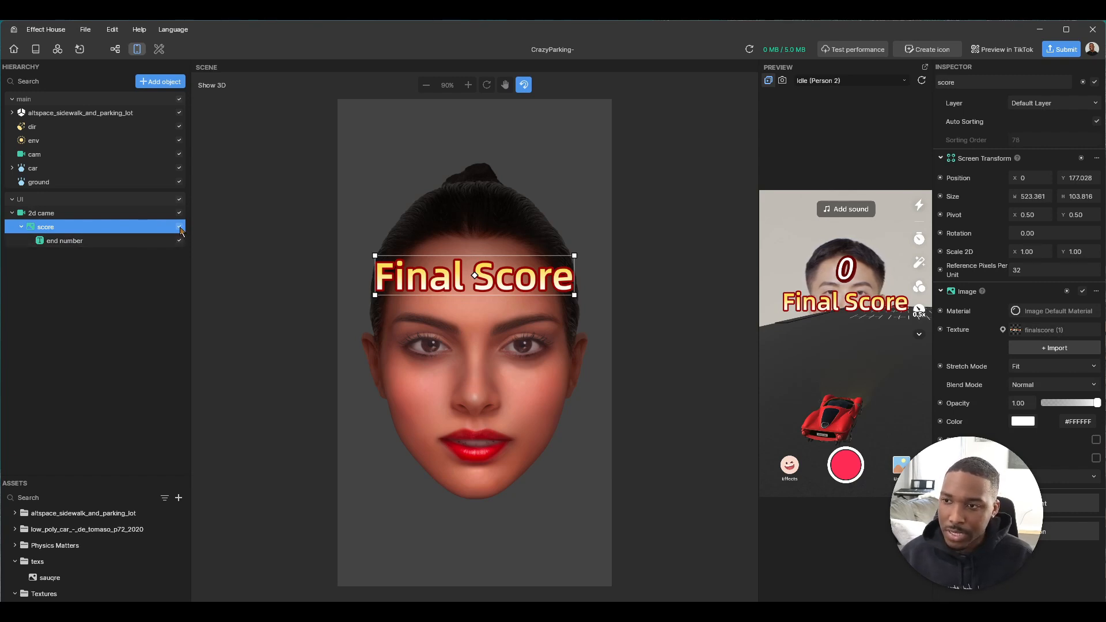
{"action": "left_click", "coordinate": [179, 227]}
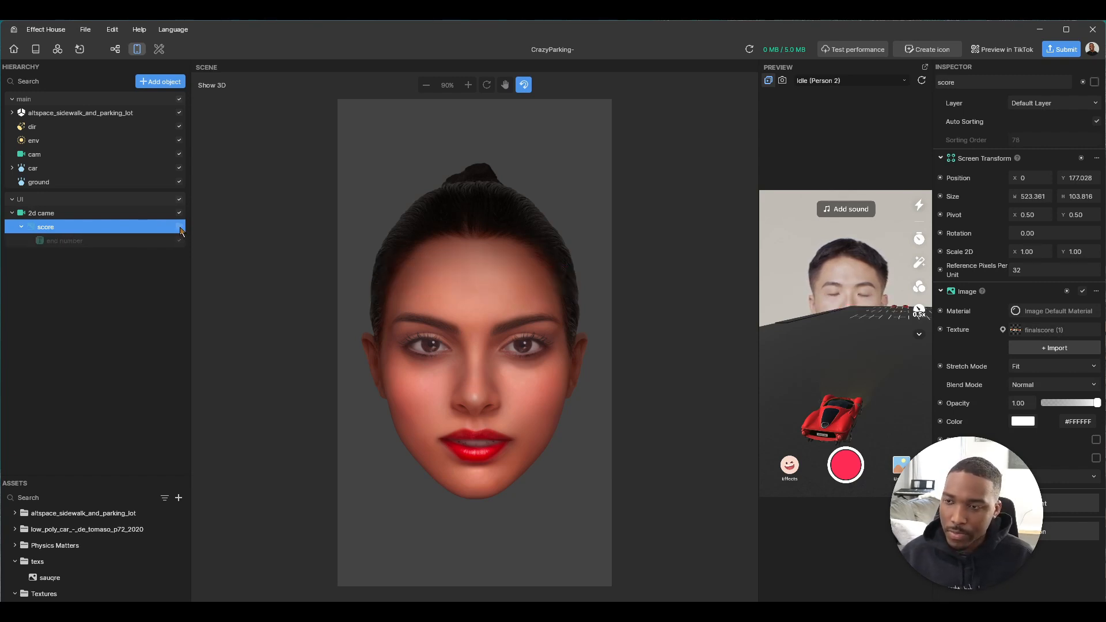
{"action": "left_click", "coordinate": [179, 227]}
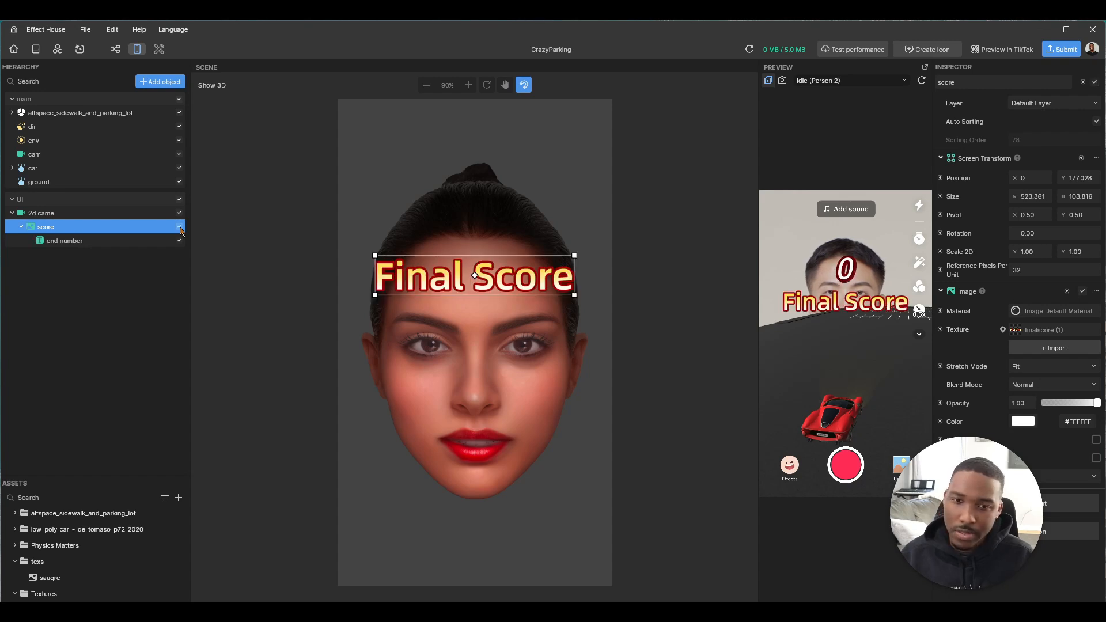
{"action": "left_click", "coordinate": [21, 228]}
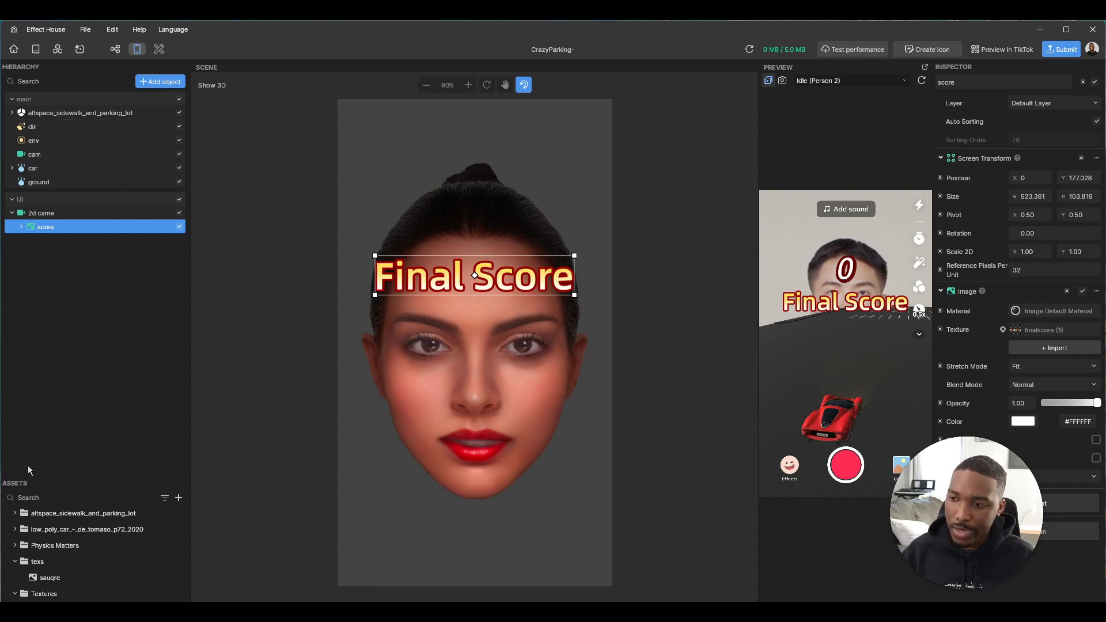
Look through the parking lot, low poly car, Physics Matters and texs asset folders, and collapse texs
{"action": "left_click", "coordinate": [33, 515]}
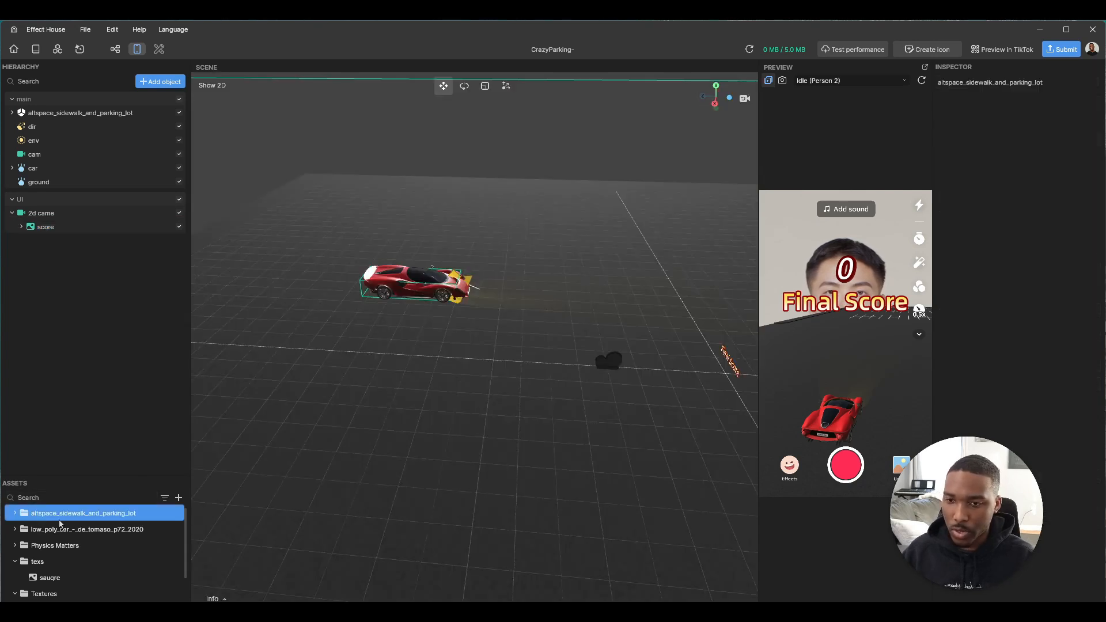
{"action": "left_click", "coordinate": [15, 513]}
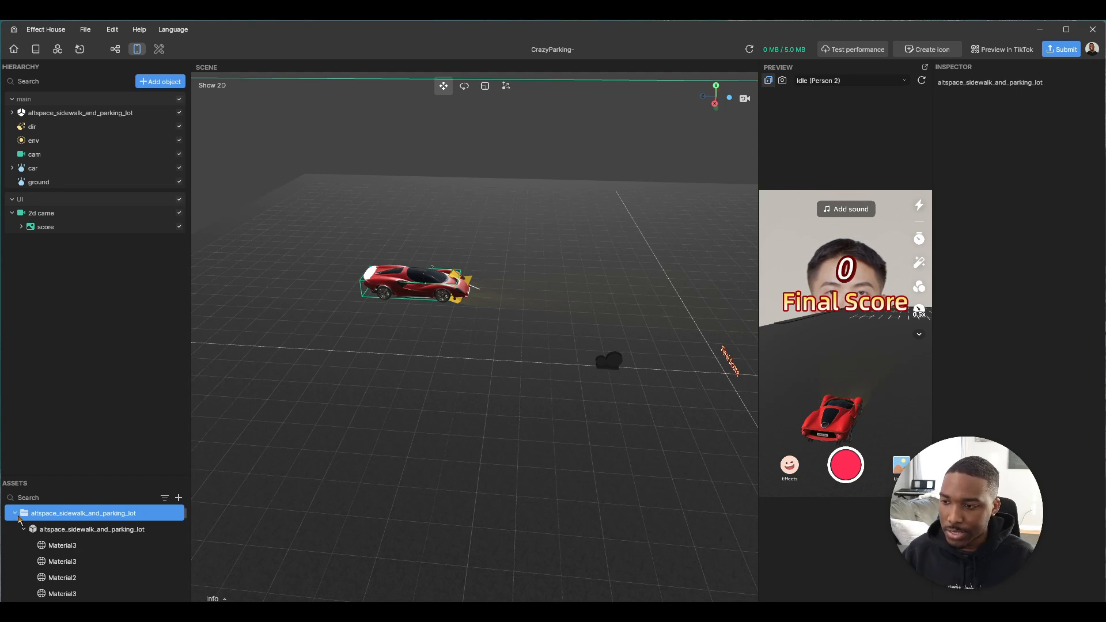
{"action": "left_click", "coordinate": [15, 513]}
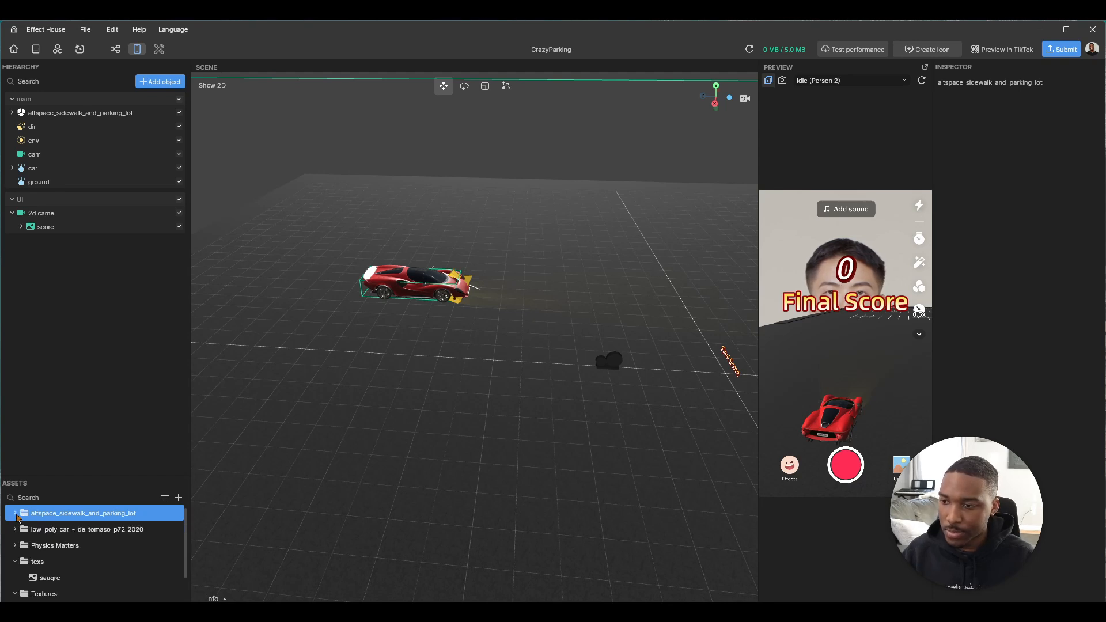
{"action": "left_click", "coordinate": [71, 528]}
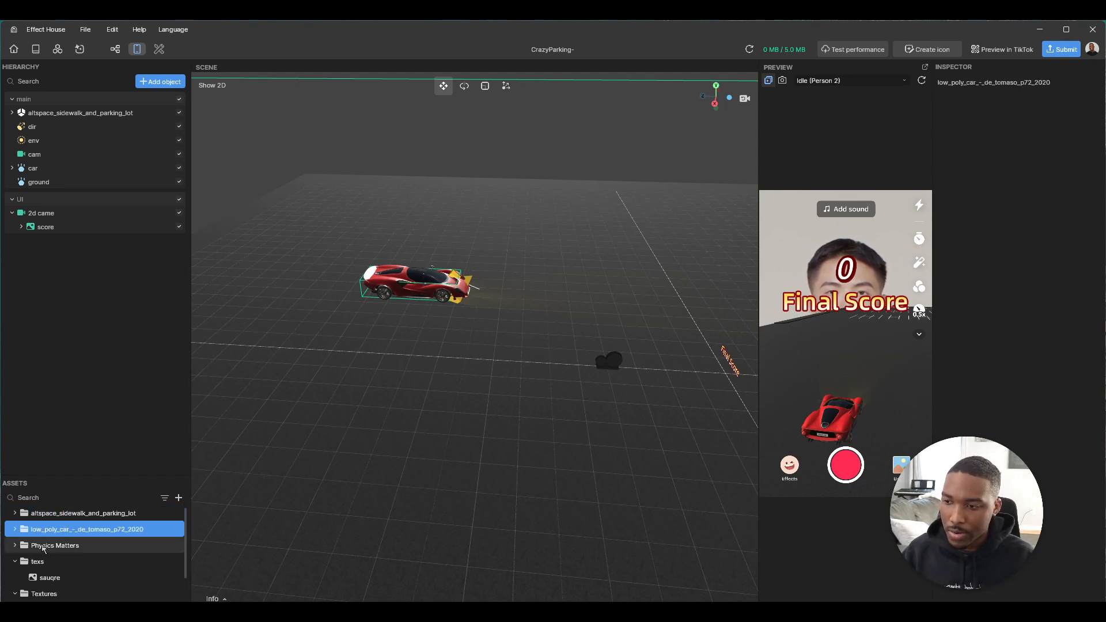
{"action": "left_click", "coordinate": [43, 544]}
{"action": "left_click", "coordinate": [39, 561]}
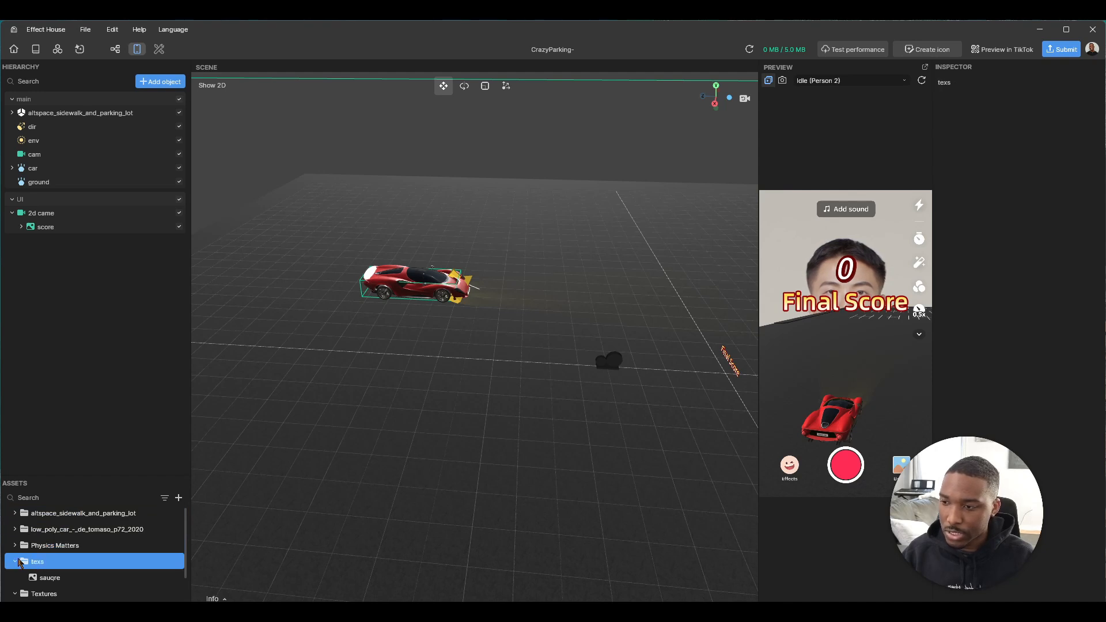
{"action": "left_click", "coordinate": [15, 561]}
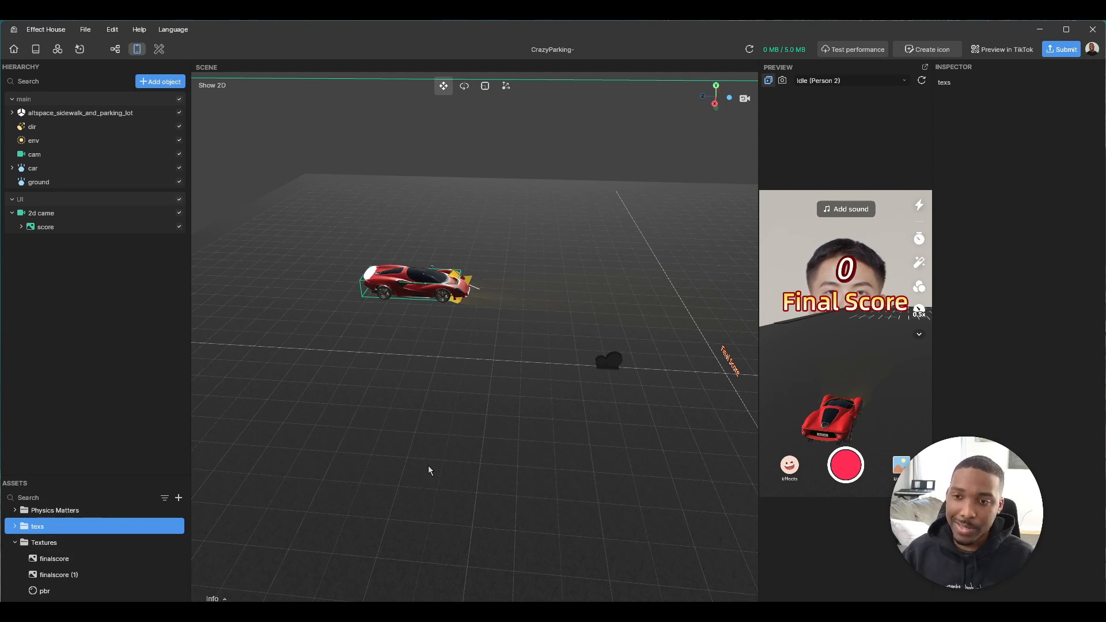
Show the visual scripting graph, enlarge its editing area, and bring the complete node network into view
{"action": "left_click", "coordinate": [138, 30]}
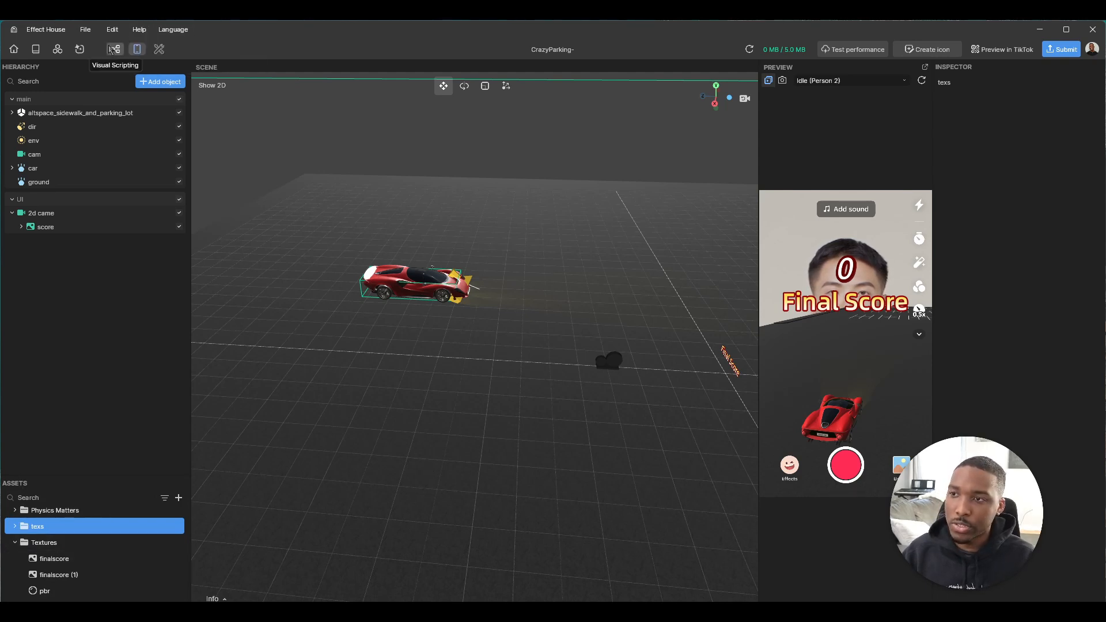
{"action": "left_click", "coordinate": [112, 49]}
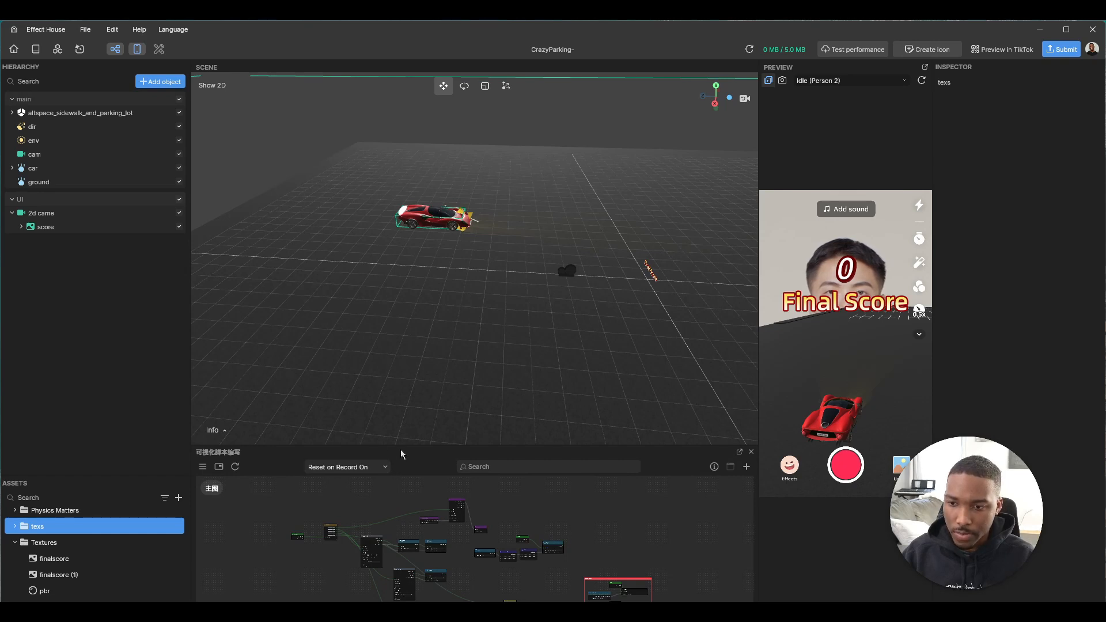
{"action": "left_click_drag", "start_coordinate": [401, 451], "coordinate": [400, 207]}
{"action": "left_click_drag", "start_coordinate": [508, 268], "coordinate": [526, 366]}
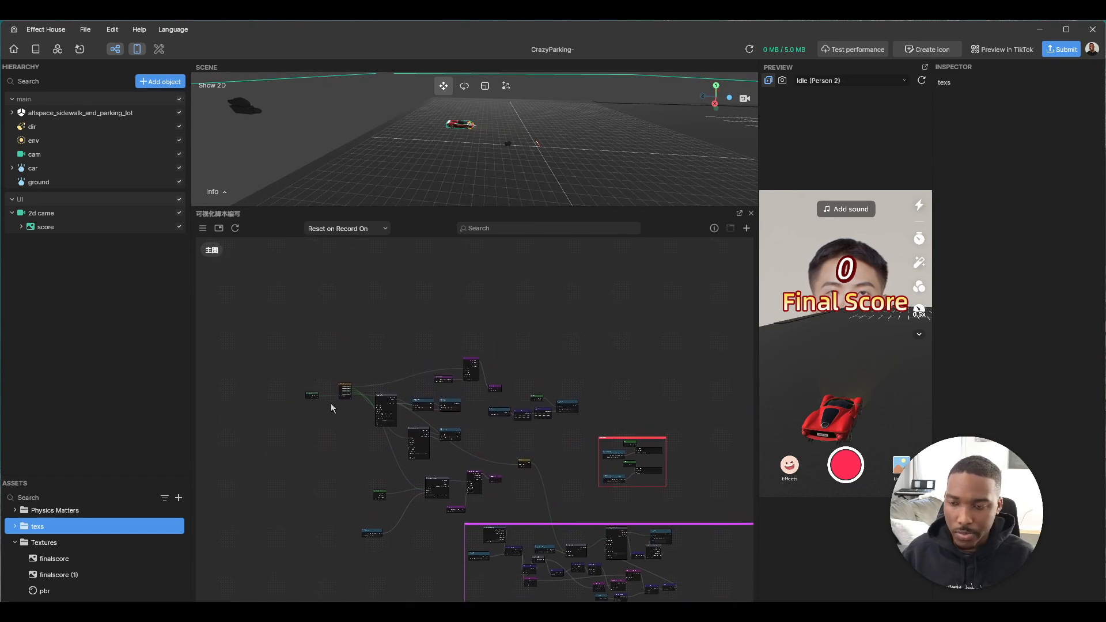
{"action": "scroll", "coordinate": [327, 401], "scroll_direction": "up", "scroll_amount": 8}
{"action": "left_click_drag", "start_coordinate": [322, 331], "coordinate": [335, 409]}
{"action": "scroll", "coordinate": [335, 409], "scroll_direction": "down", "scroll_amount": 10}
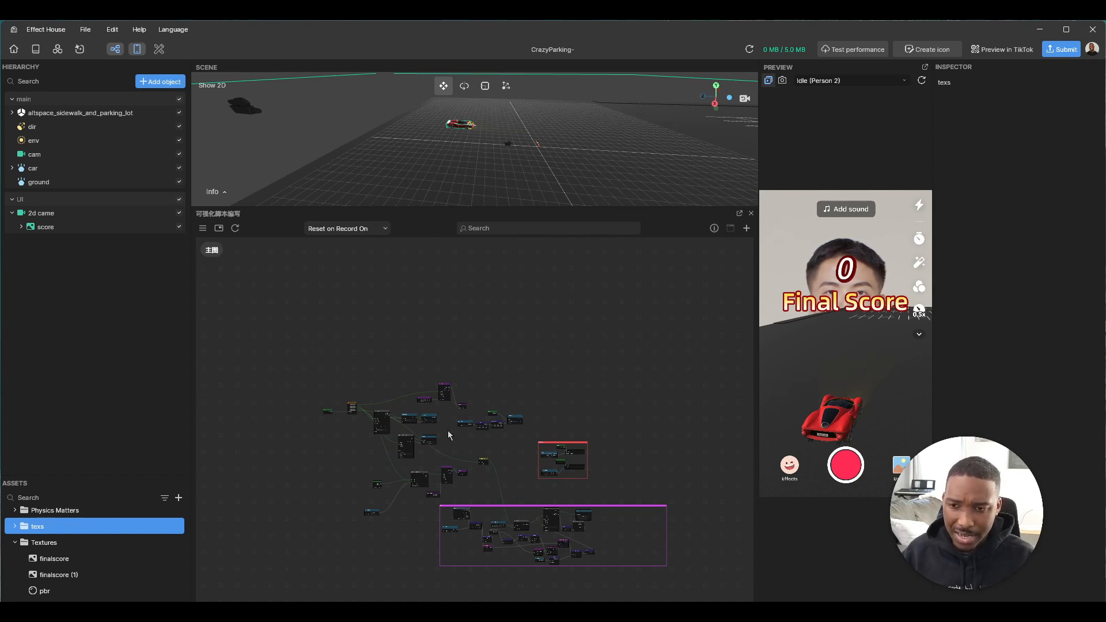
Examine the Screen Tap node and move the Sequence node closer to it at the start of the graph
{"action": "scroll", "coordinate": [331, 406], "scroll_direction": "up", "scroll_amount": 5}
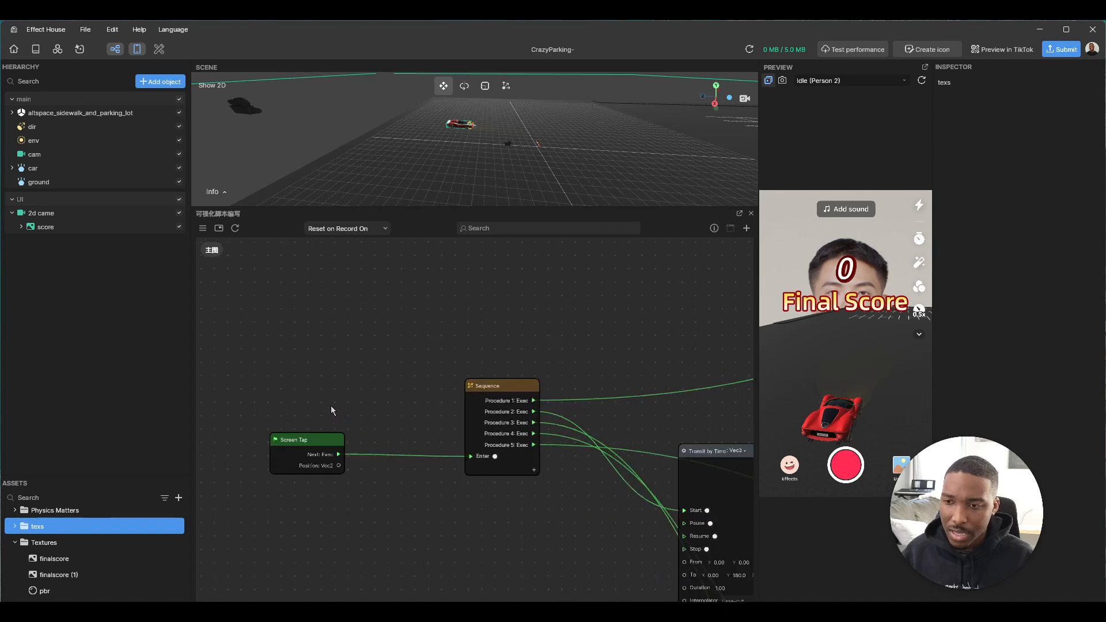
{"action": "mouse_move", "coordinate": [321, 446]}
{"action": "left_mouse_down"}
{"action": "mouse_move", "coordinate": [323, 424]}
{"action": "mouse_move", "coordinate": [321, 441]}
{"action": "left_mouse_up"}
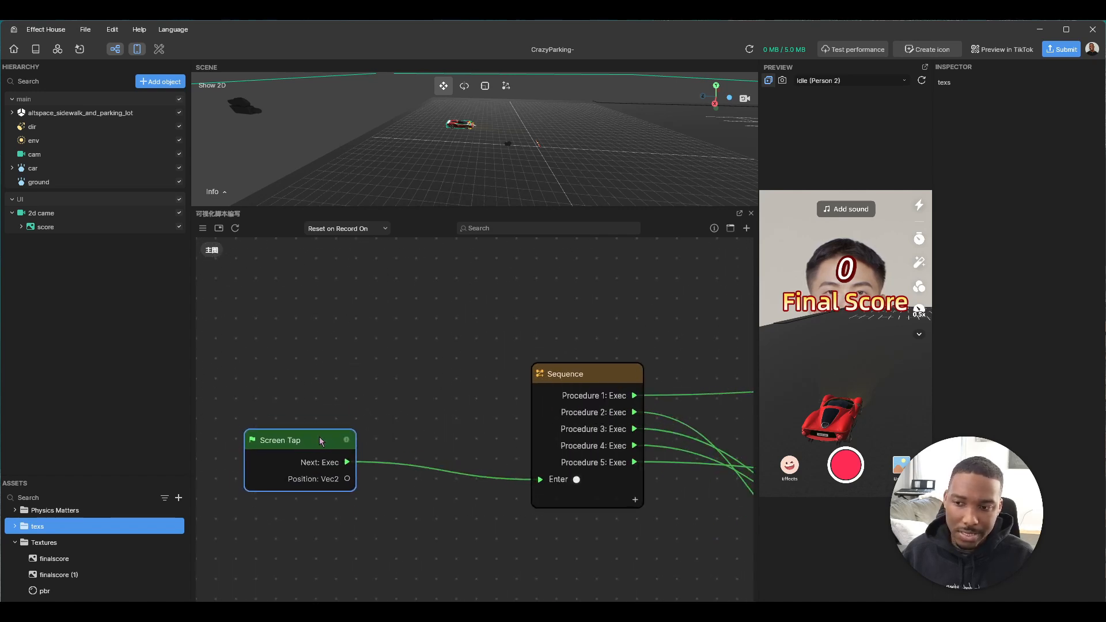
{"action": "left_click_drag", "start_coordinate": [577, 382], "coordinate": [444, 359]}
{"action": "left_click_drag", "start_coordinate": [589, 312], "coordinate": [417, 400]}
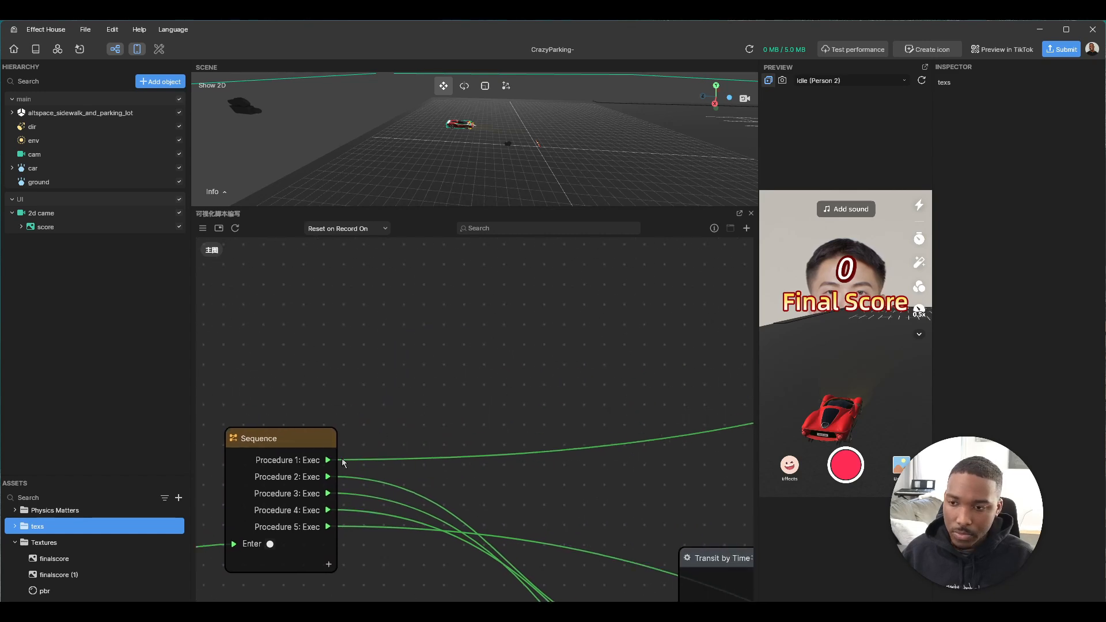
{"action": "left_click_drag", "start_coordinate": [520, 414], "coordinate": [414, 399]}
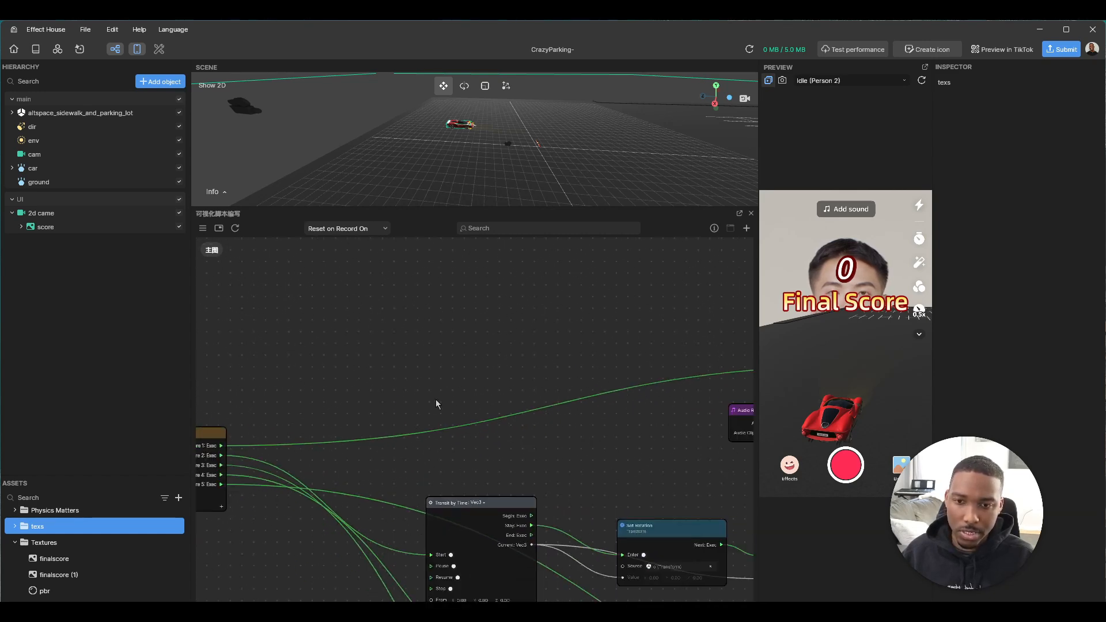
Follow the Sequence node's first procedure to the audio nodes, and shift the Audio Resource Controller and Audio Resource nodes slightly left
{"action": "scroll", "coordinate": [612, 412], "scroll_direction": "down", "scroll_amount": 5}
{"action": "scroll", "coordinate": [462, 399], "scroll_direction": "up", "scroll_amount": 5}
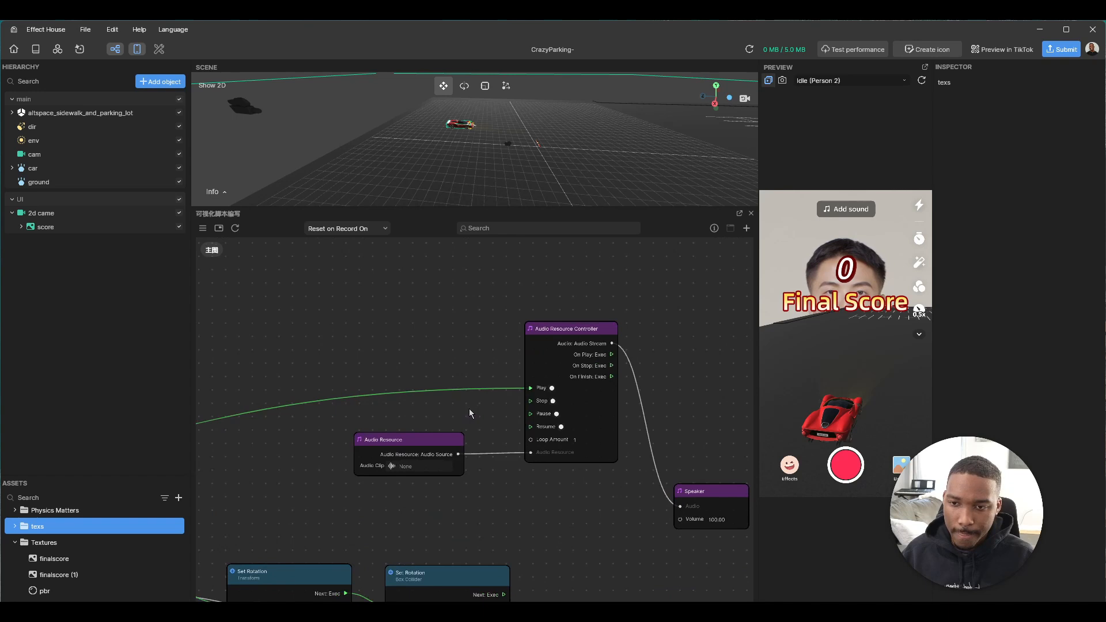
{"action": "left_click_drag", "start_coordinate": [570, 331], "coordinate": [563, 334]}
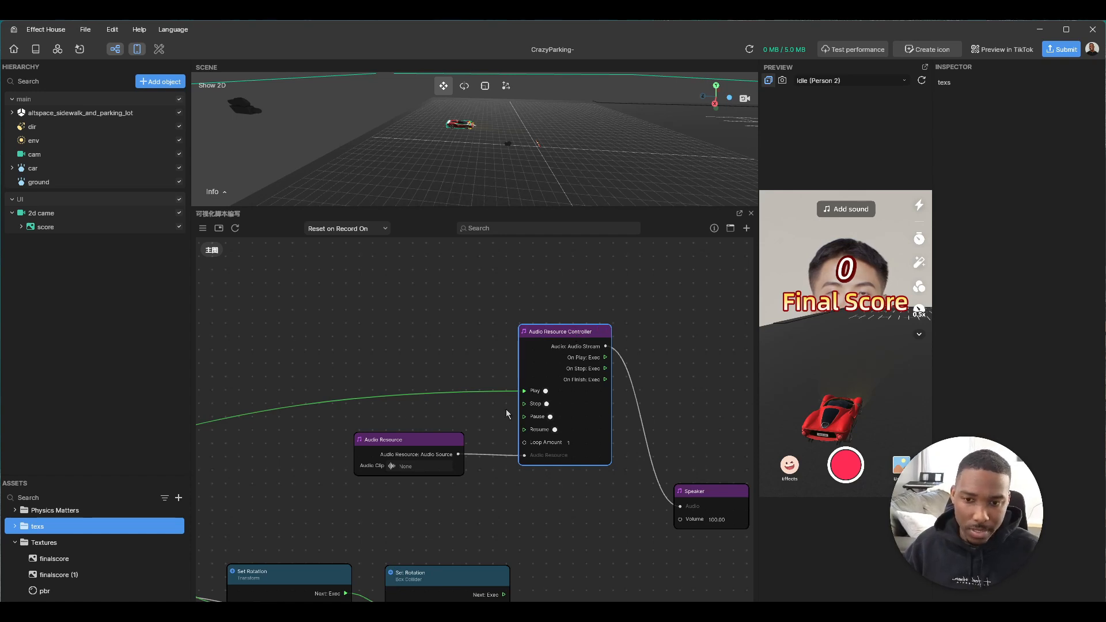
{"action": "left_click_drag", "start_coordinate": [449, 449], "coordinate": [440, 444]}
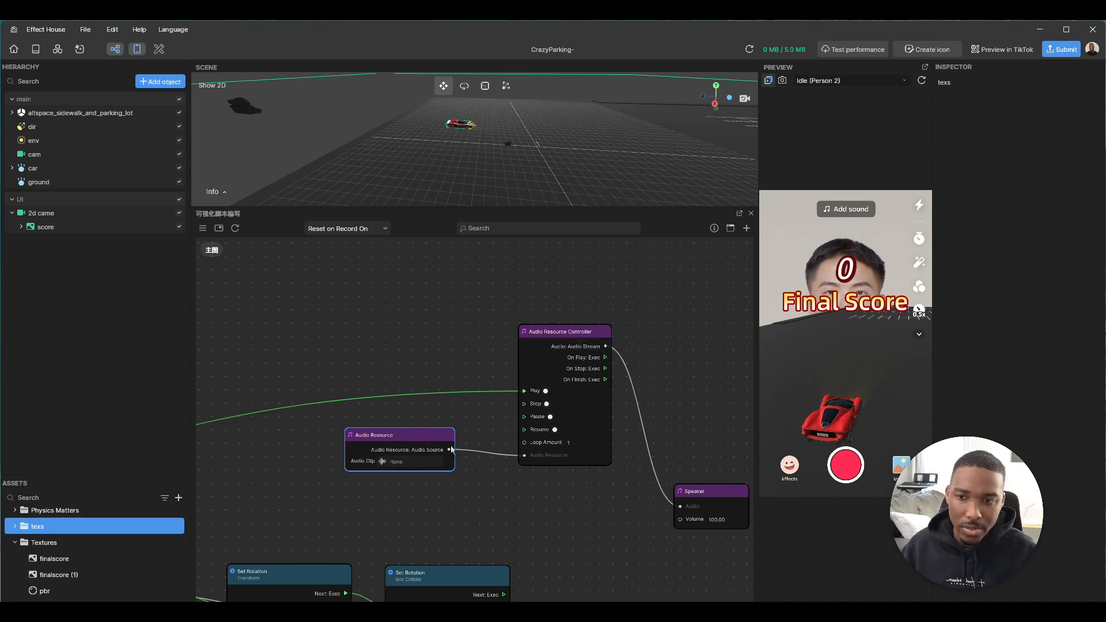
{"action": "scroll", "coordinate": [578, 438], "scroll_direction": "down", "scroll_amount": 5}
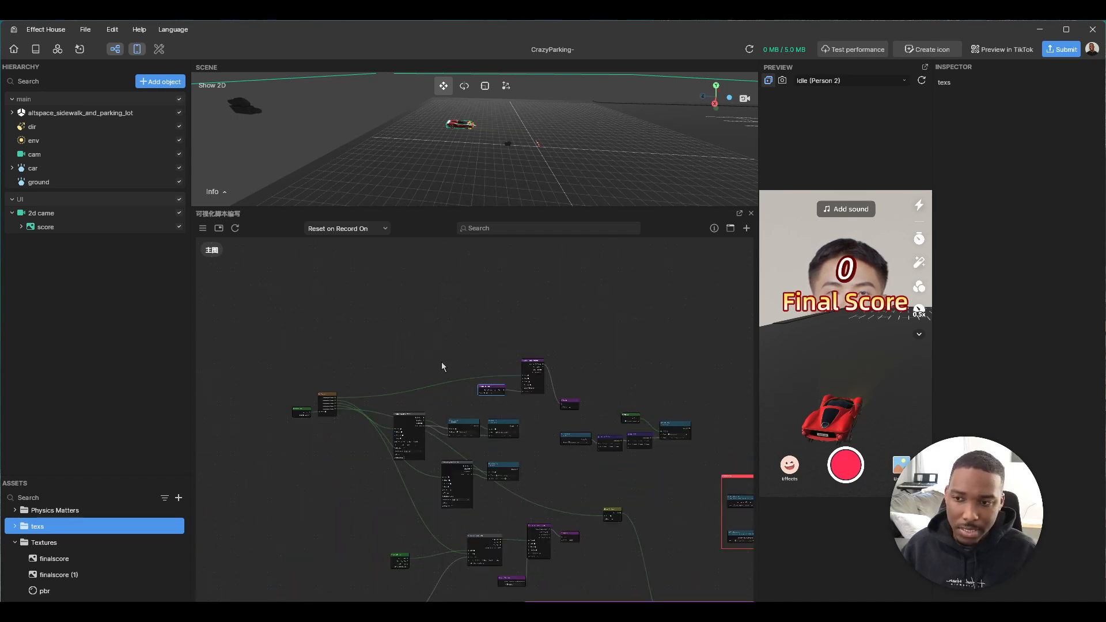
Return to the Sequence node, start a preview recording, and tap the preview screen to test the car's tap response
{"action": "scroll", "coordinate": [418, 352], "scroll_direction": "up", "scroll_amount": 3}
{"action": "scroll", "coordinate": [345, 452], "scroll_direction": "up", "scroll_amount": 5}
{"action": "middle_click_drag", "start_coordinate": [548, 430], "coordinate": [368, 466]}
{"action": "scroll", "coordinate": [368, 465], "scroll_direction": "down", "scroll_amount": 1}
{"action": "scroll", "coordinate": [368, 465], "scroll_direction": "down", "scroll_amount": 3}
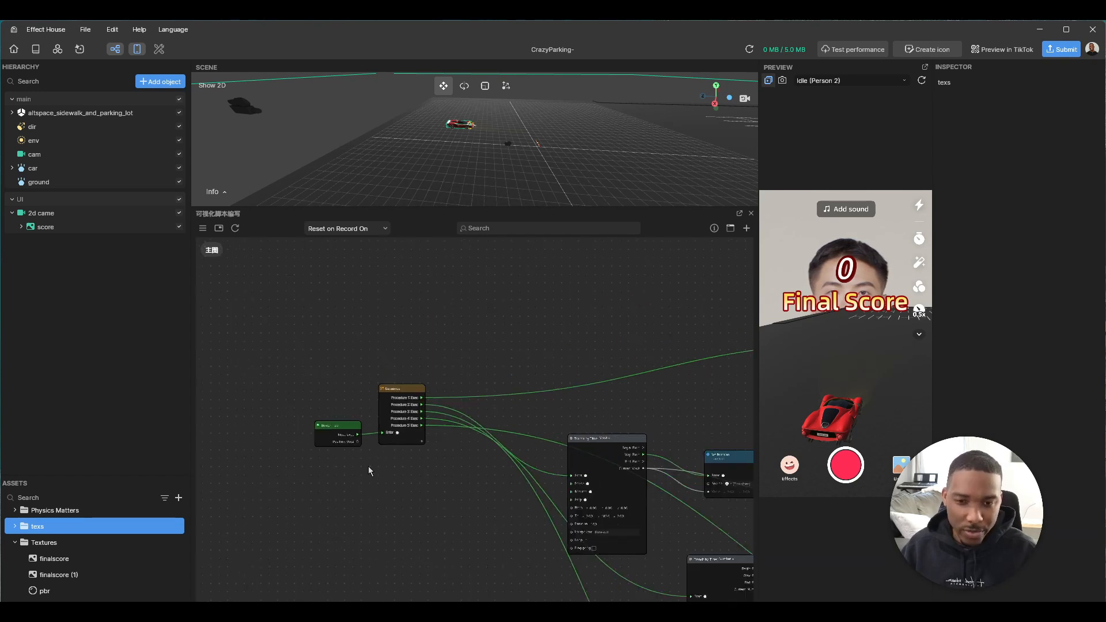
{"action": "left_click", "coordinate": [858, 469]}
{"action": "left_click", "coordinate": [882, 364]}
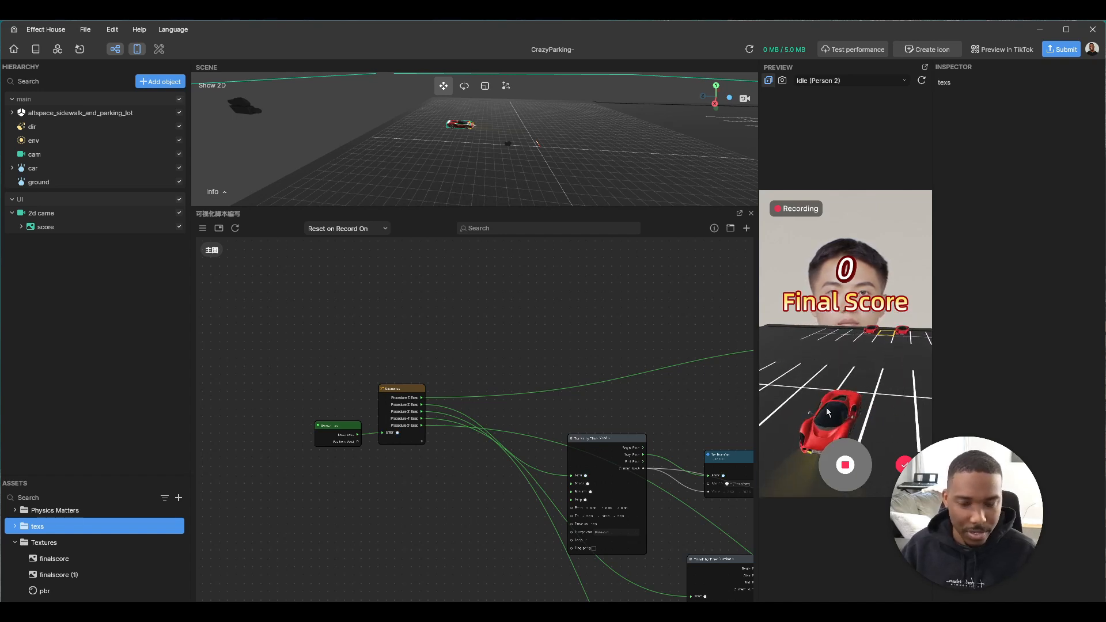
Follow the Sequence outputs to the number-type Transit by Time node, nudge it slightly, and move the Set Damping node closer to it
{"action": "scroll", "coordinate": [485, 413], "scroll_direction": "up", "scroll_amount": 1}
{"action": "middle_click_drag", "start_coordinate": [485, 413], "coordinate": [481, 391]}
{"action": "left_click", "coordinate": [442, 389]}
{"action": "middle_click_drag", "start_coordinate": [463, 462], "coordinate": [315, 352]}
{"action": "scroll", "coordinate": [601, 473], "scroll_direction": "up", "scroll_amount": 3}
{"action": "middle_click_drag", "start_coordinate": [578, 394], "coordinate": [409, 288]}
{"action": "left_click_drag", "start_coordinate": [525, 338], "coordinate": [514, 334]}
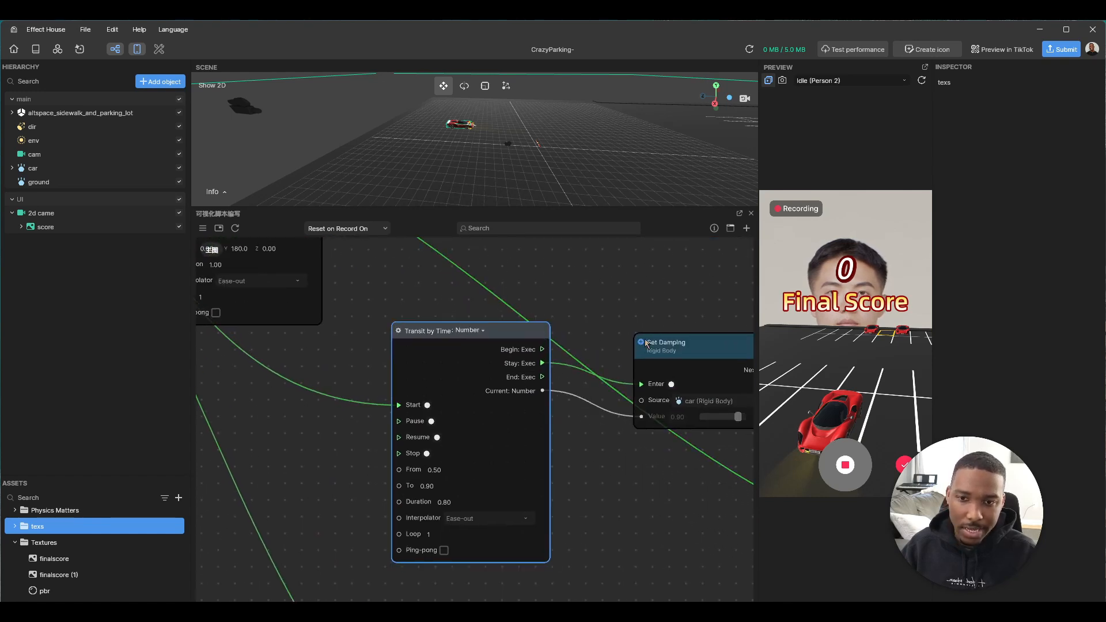
{"action": "left_click_drag", "start_coordinate": [646, 343], "coordinate": [620, 330]}
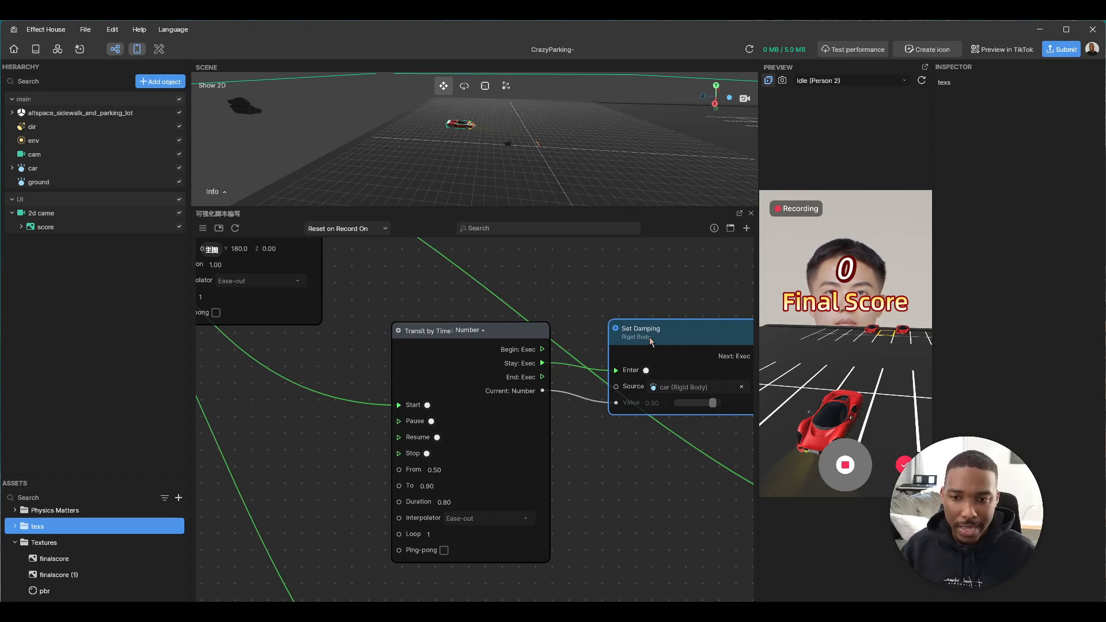
Select the car to inspect its Rigid Body damping, and compare it with the Transit by Time node's From, To and Duration values
{"action": "left_click", "coordinate": [40, 169]}
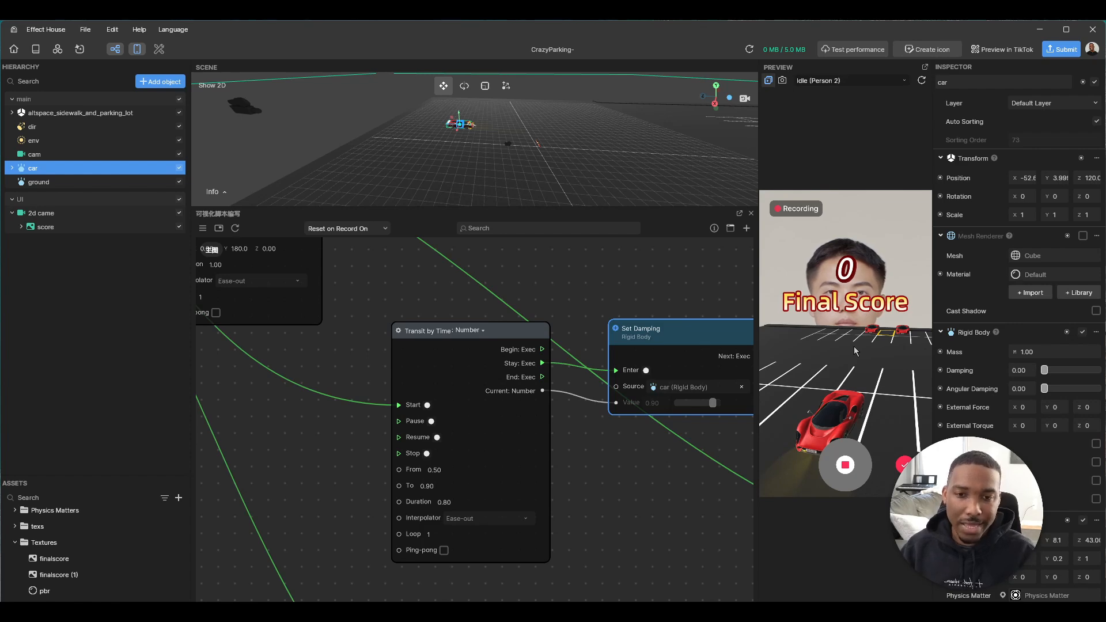
{"action": "scroll", "coordinate": [626, 300], "scroll_direction": "down", "scroll_amount": 2}
{"action": "scroll", "coordinate": [626, 299], "scroll_direction": "up", "scroll_amount": 2}
{"action": "scroll", "coordinate": [626, 298], "scroll_direction": "up", "scroll_amount": 1}
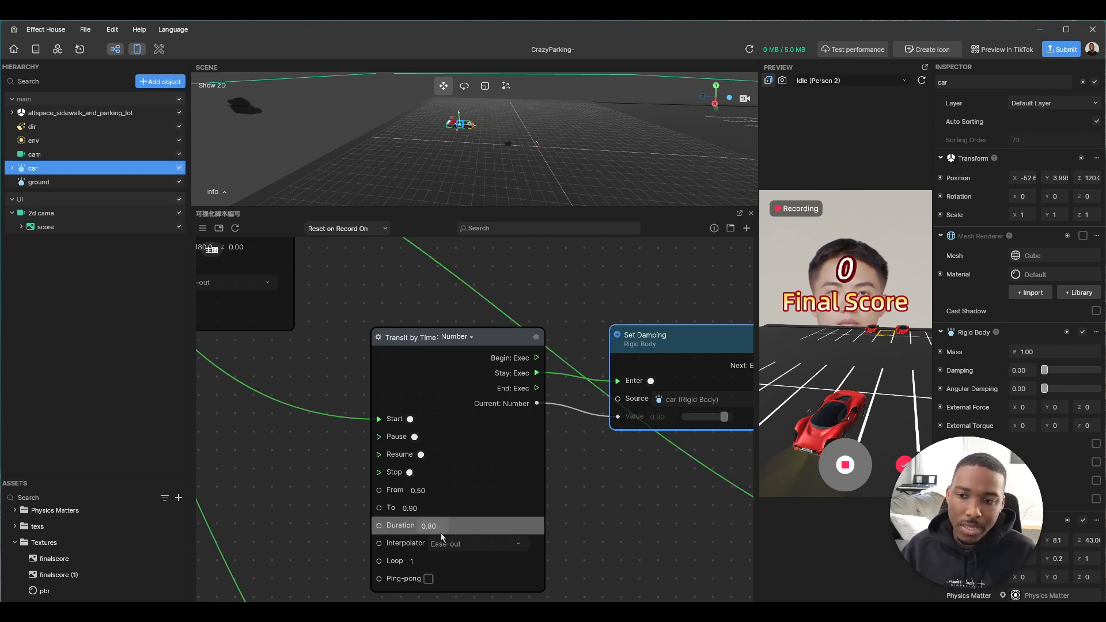
{"action": "scroll", "coordinate": [605, 497], "scroll_direction": "down", "scroll_amount": 2}
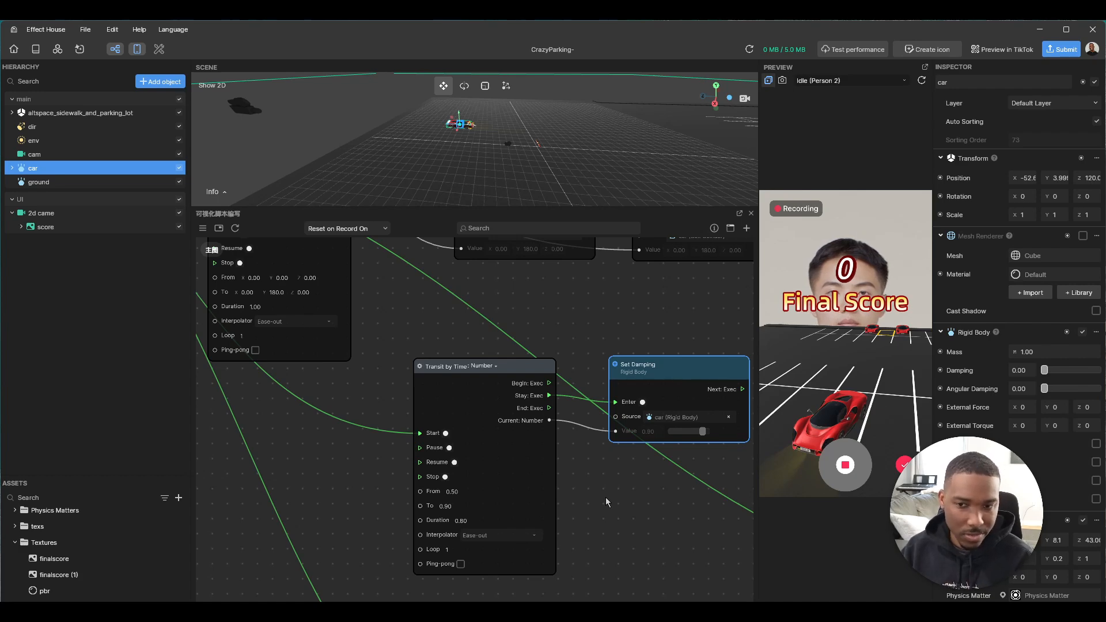
Trace the Sequence node's connection to the Acceleration Controller and Video Record nodes, and examine the controller's inputs up close
{"action": "scroll", "coordinate": [538, 315], "scroll_direction": "down", "scroll_amount": 5}
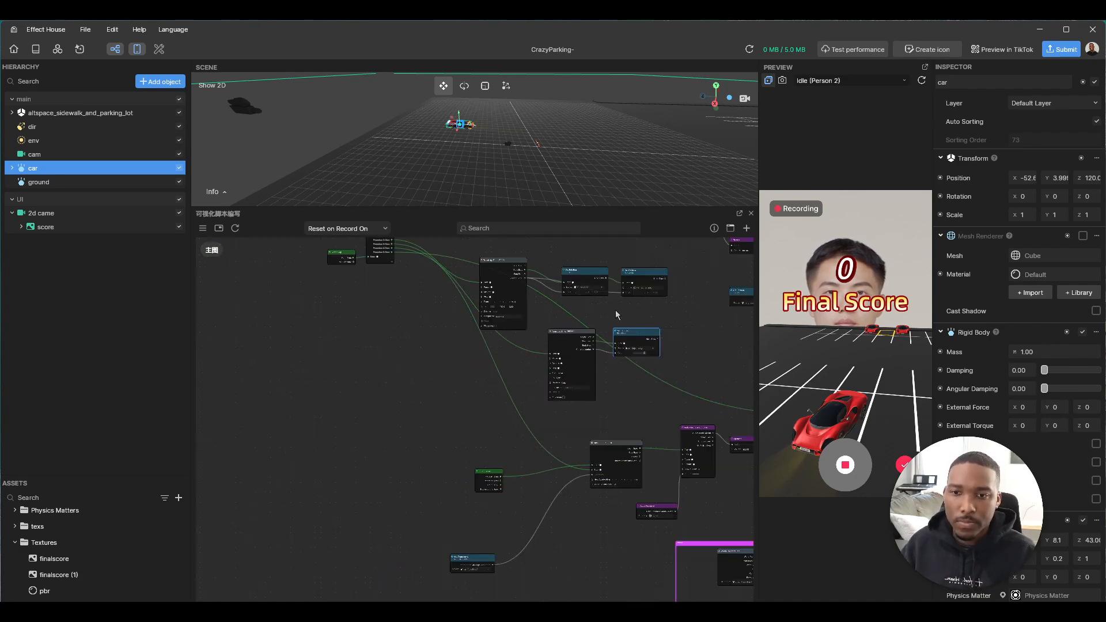
{"action": "middle_click_drag", "start_coordinate": [586, 315], "coordinate": [451, 413]}
{"action": "scroll", "coordinate": [243, 359], "scroll_direction": "up", "scroll_amount": 5}
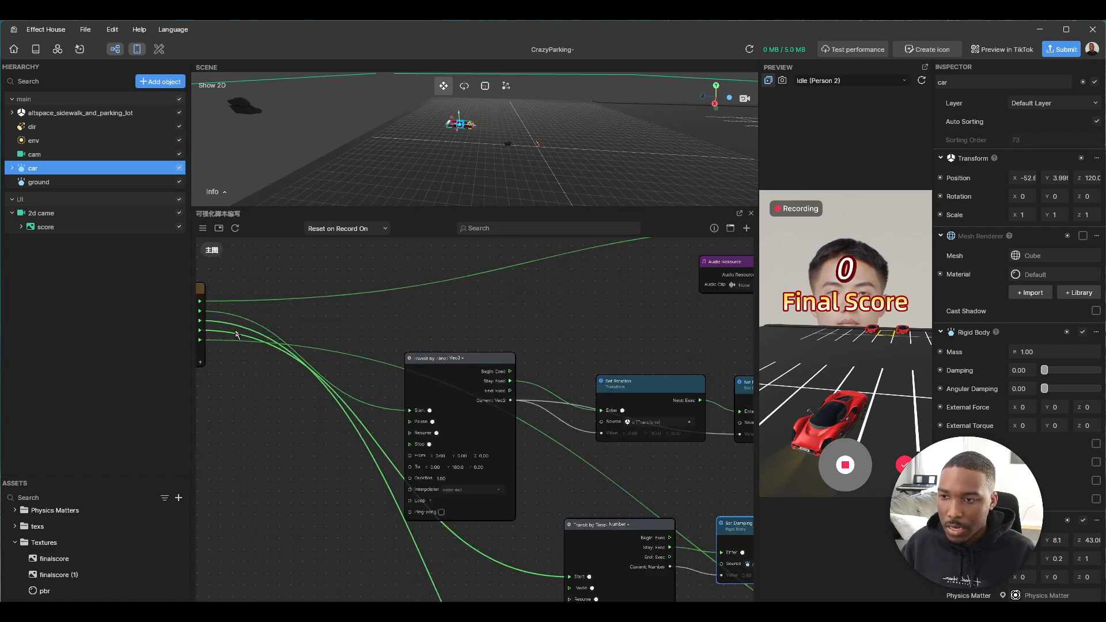
{"action": "scroll", "coordinate": [323, 348], "scroll_direction": "down", "scroll_amount": 5}
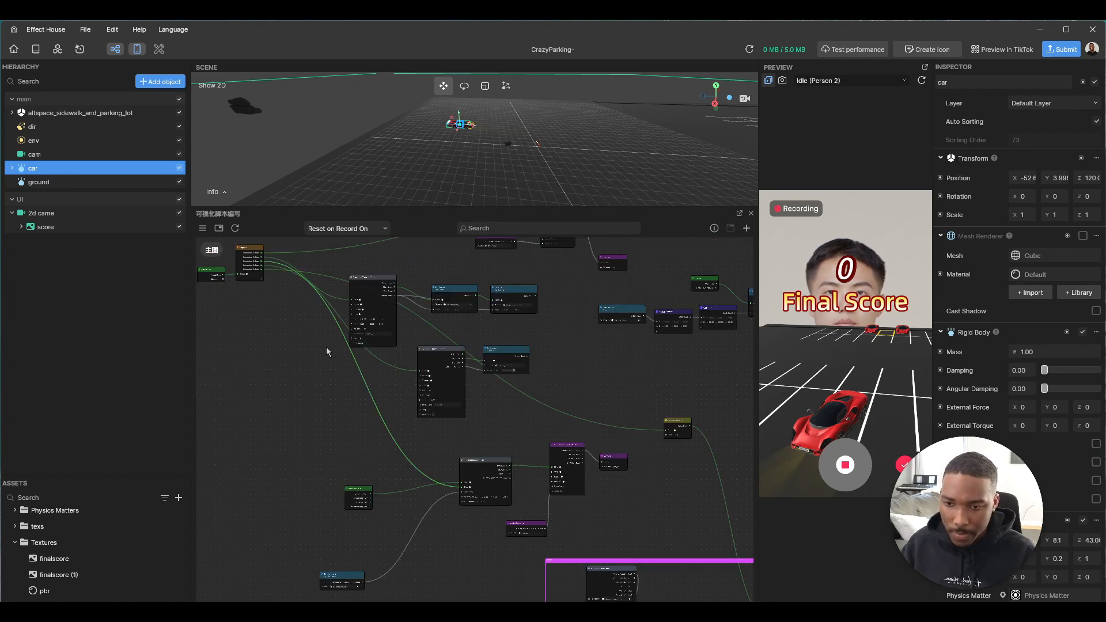
{"action": "scroll", "coordinate": [328, 457], "scroll_direction": "up", "scroll_amount": 5}
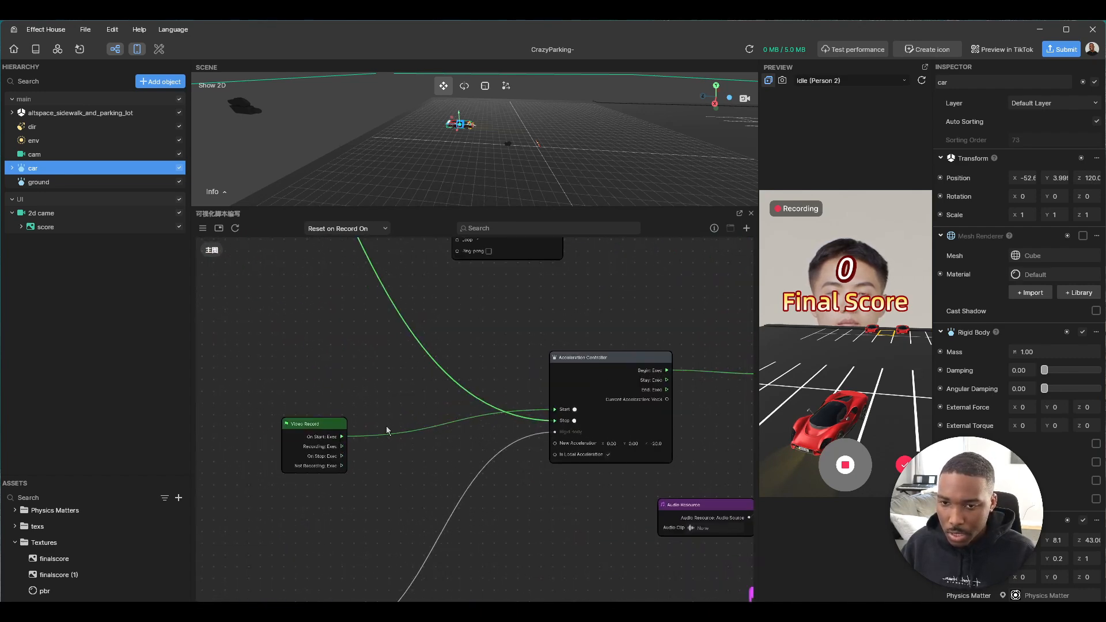
{"action": "scroll", "coordinate": [599, 351], "scroll_direction": "up", "scroll_amount": 3}
{"action": "left_click_drag", "start_coordinate": [626, 339], "coordinate": [627, 335]}
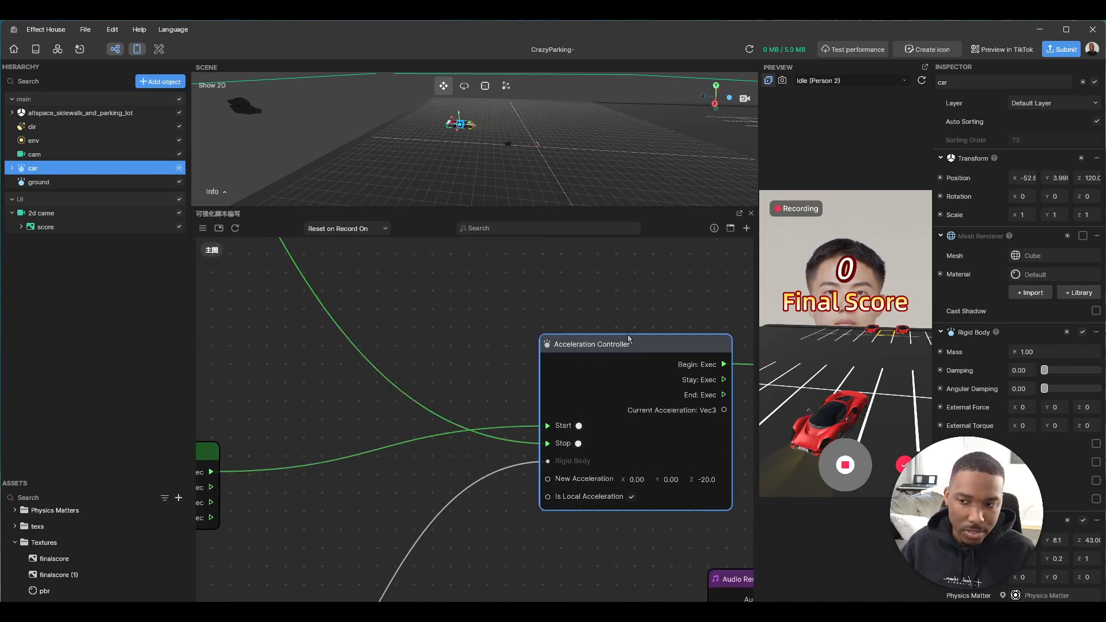
{"action": "left_click_drag", "start_coordinate": [466, 398], "coordinate": [423, 374]}
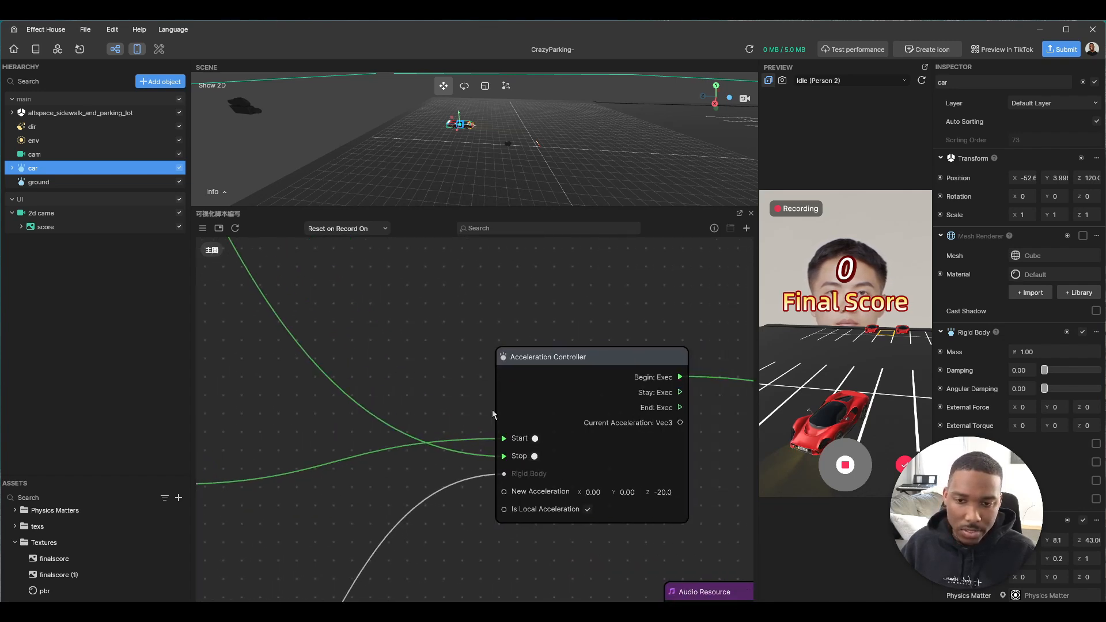
Set the Acceleration Controller's New Acceleration Z value to 20
{"action": "left_click", "coordinate": [659, 495]}
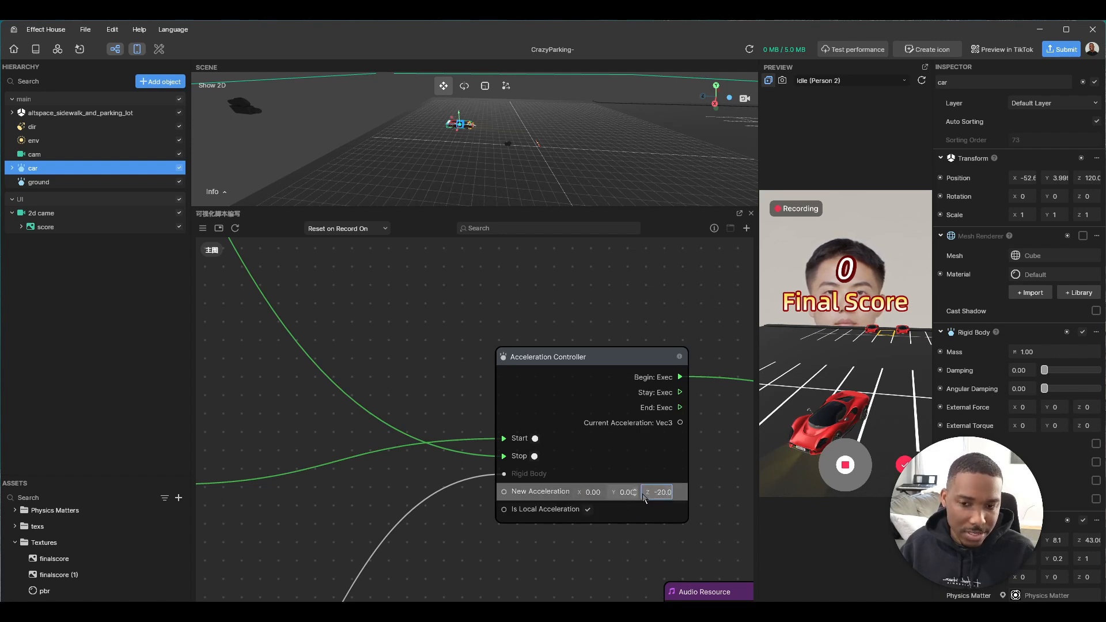
{"action": "left_click", "coordinate": [648, 494]}
{"action": "left_click", "coordinate": [648, 495]}
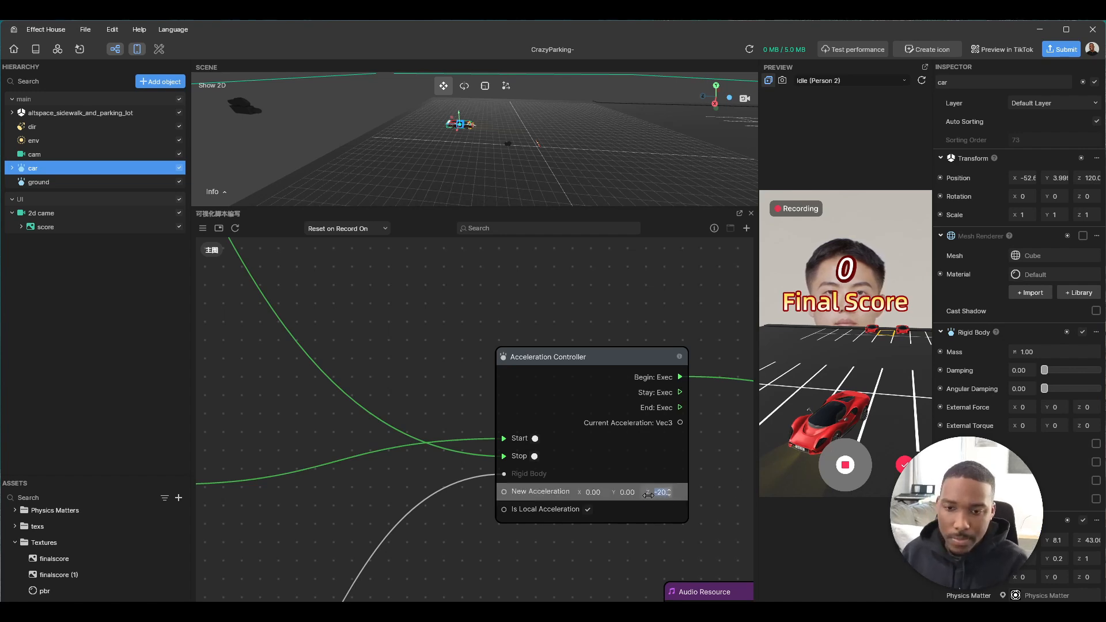
{"action": "type", "text": "20"}
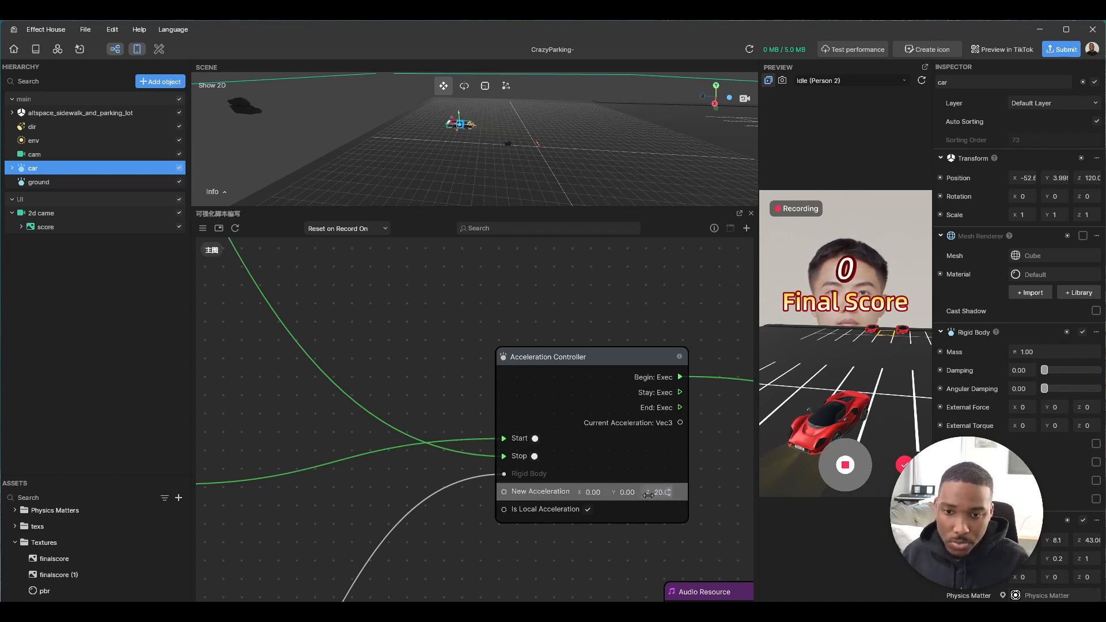
{"action": "key", "text": "Return"}
Restart the preview recording to test the car's movement with the changed acceleration, and stop it
{"action": "left_click", "coordinate": [828, 471]}
{"action": "left_click", "coordinate": [835, 468]}
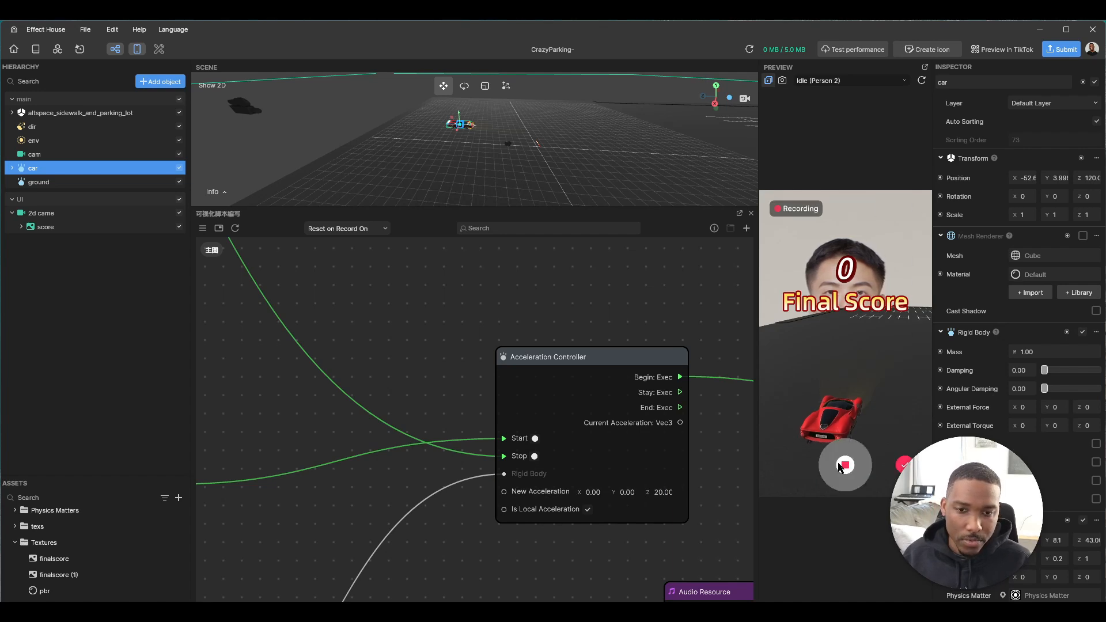
{"action": "left_click", "coordinate": [840, 468]}
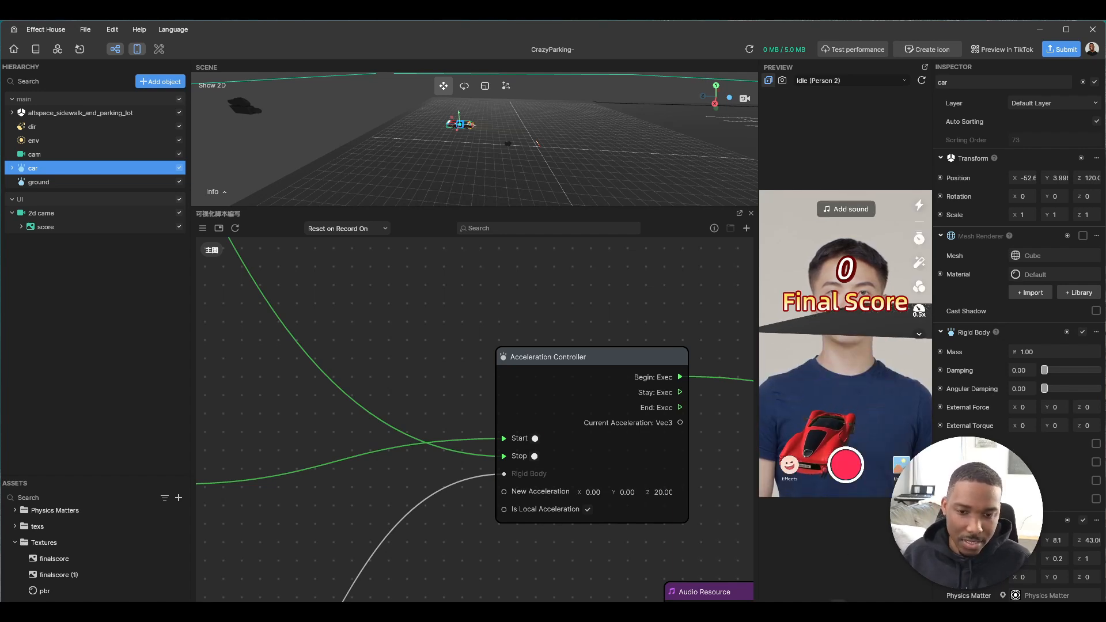
Restore the Acceleration Controller's New Acceleration Z value to -20
{"action": "left_click", "coordinate": [657, 493]}
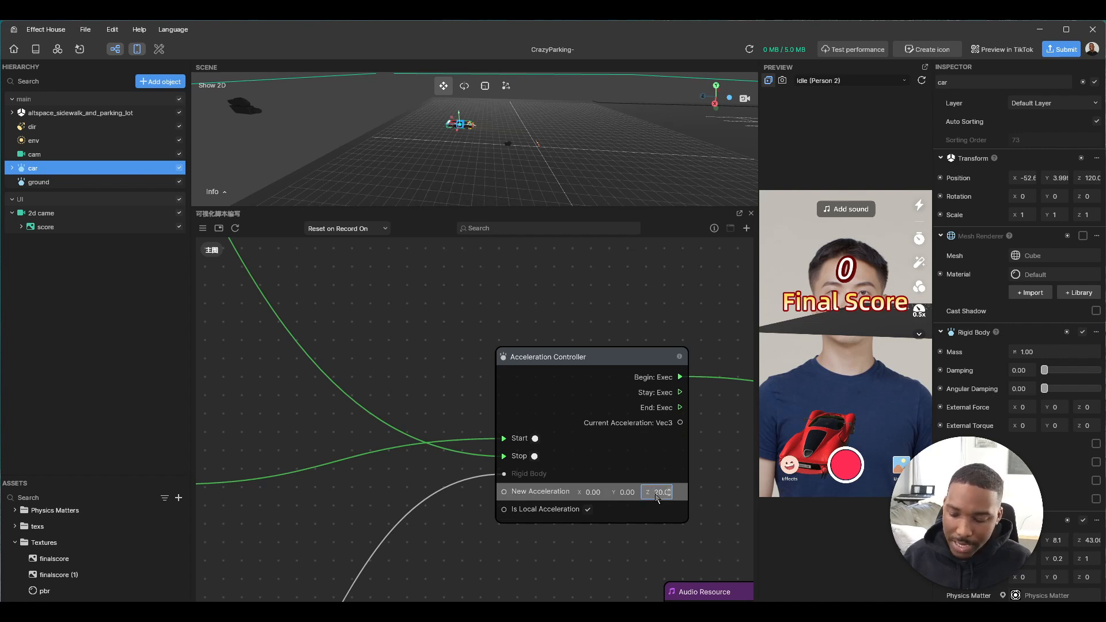
{"action": "type", "text": "-"}
{"action": "key", "text": "Return"}
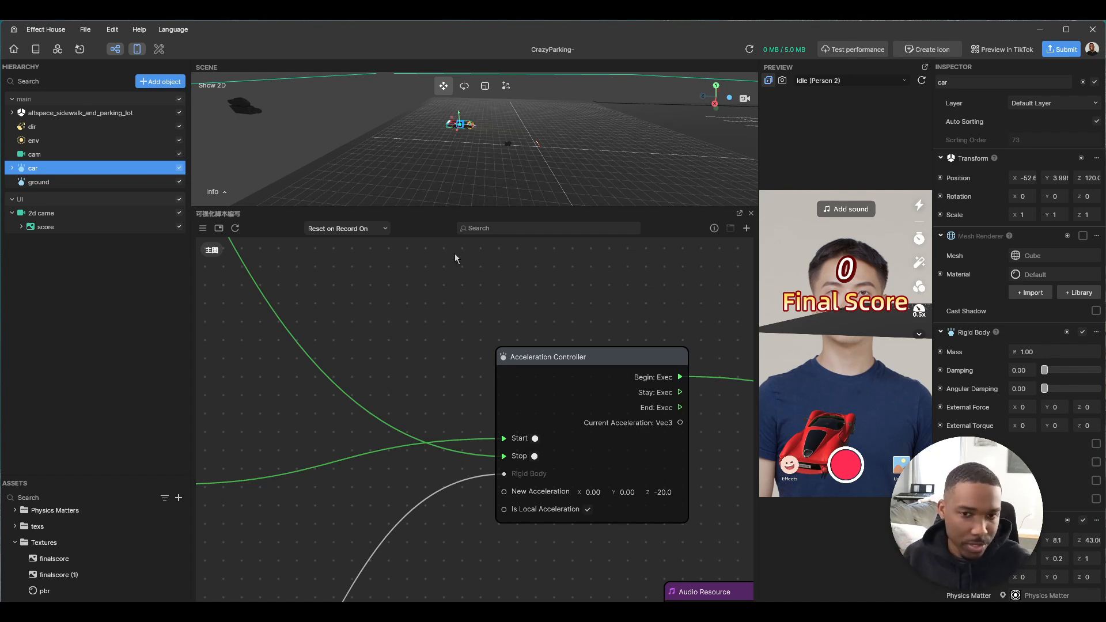
Examine the nodes linked to the Acceleration Controller: the car's Get Component, the Audio Resource Controller and the Speaker
{"action": "scroll", "coordinate": [584, 395], "scroll_direction": "down", "scroll_amount": 4}
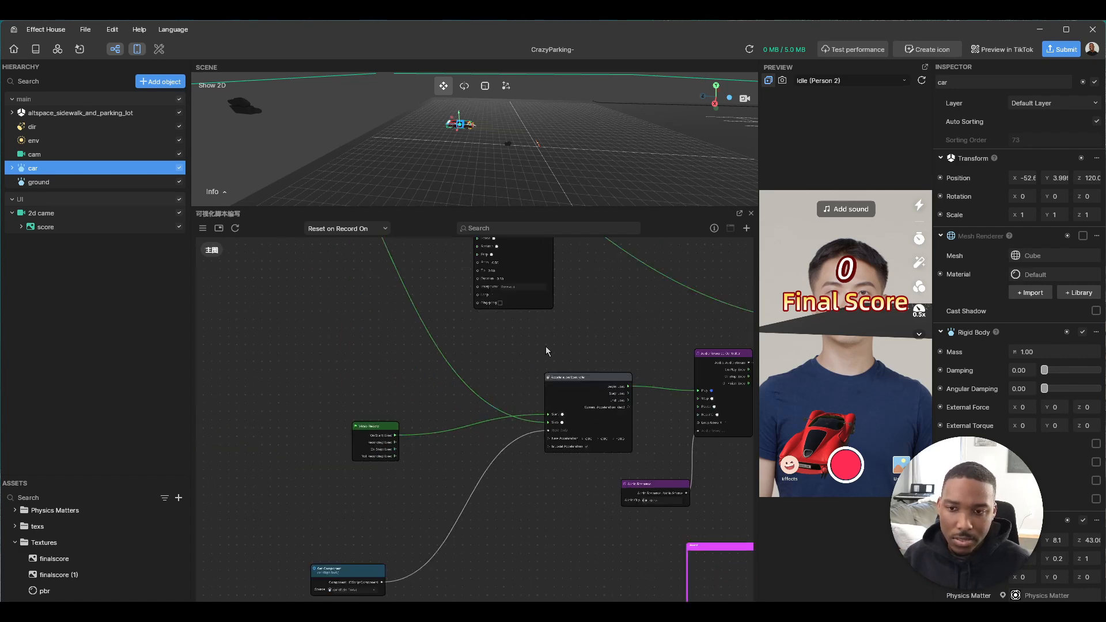
{"action": "scroll", "coordinate": [590, 385], "scroll_direction": "up", "scroll_amount": 5}
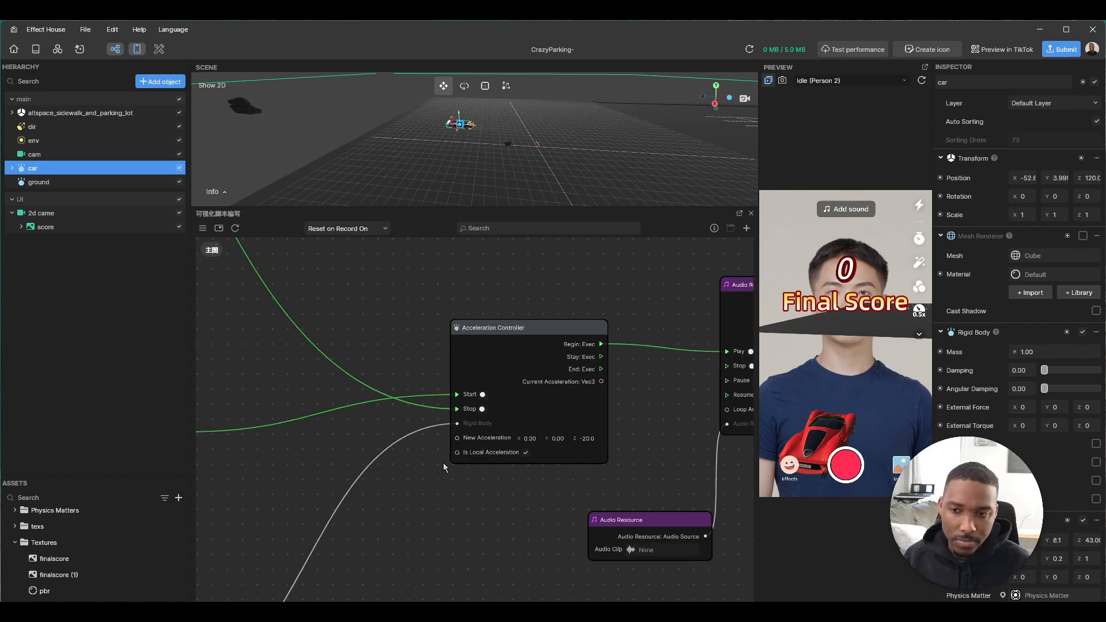
{"action": "scroll", "coordinate": [403, 501], "scroll_direction": "down", "scroll_amount": 3}
{"action": "middle_click_drag", "start_coordinate": [396, 504], "coordinate": [602, 314]}
{"action": "scroll", "coordinate": [274, 496], "scroll_direction": "up", "scroll_amount": 4}
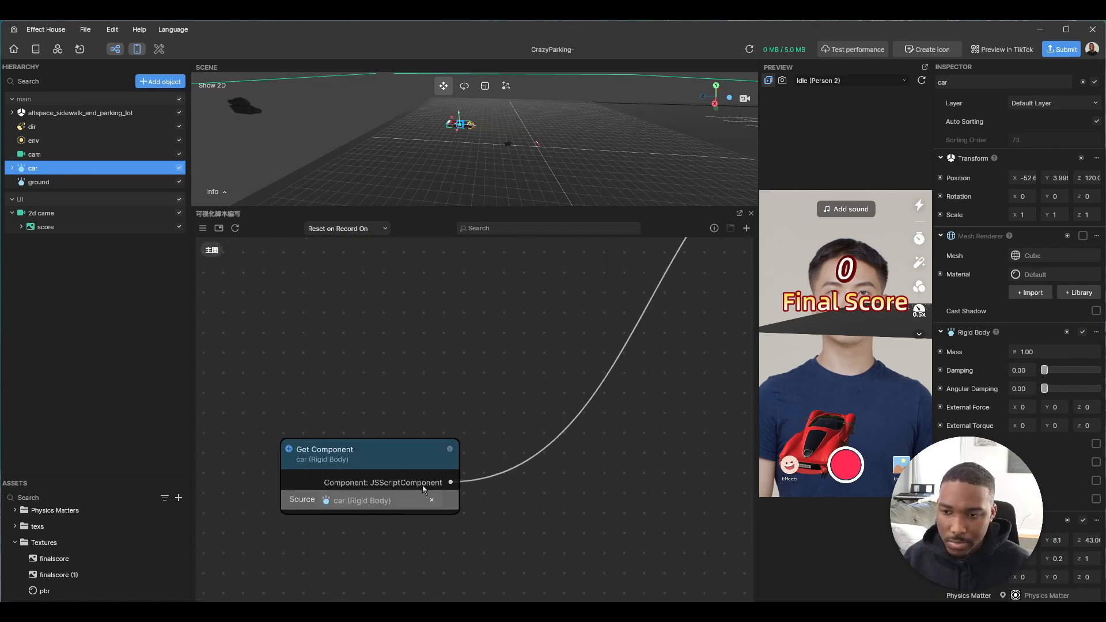
{"action": "scroll", "coordinate": [571, 375], "scroll_direction": "down", "scroll_amount": 8}
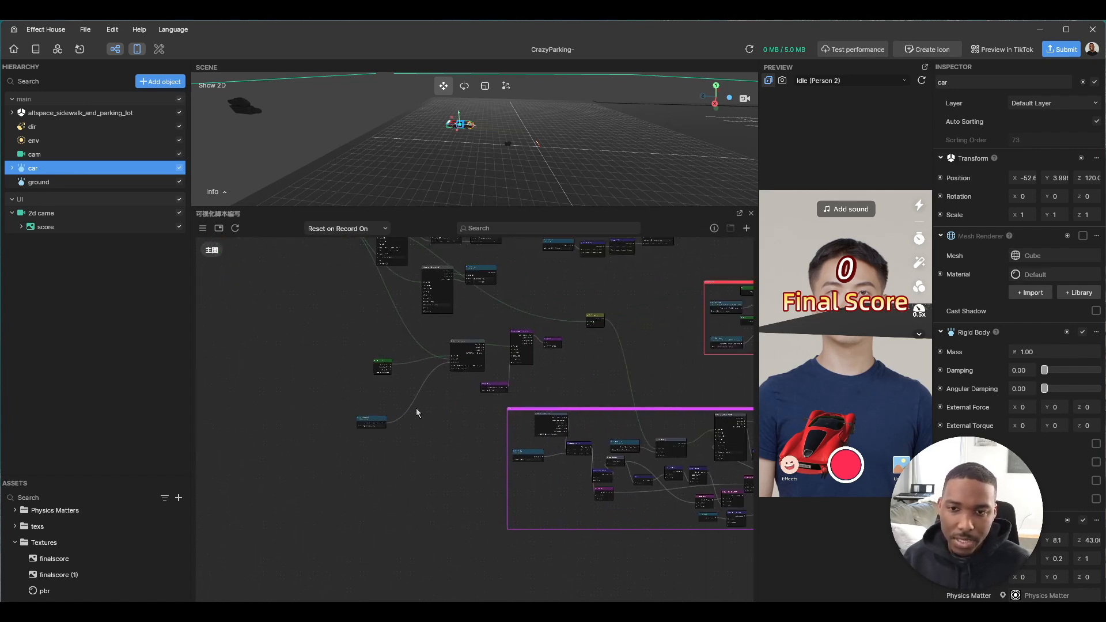
{"action": "scroll", "coordinate": [477, 378], "scroll_direction": "up", "scroll_amount": 6}
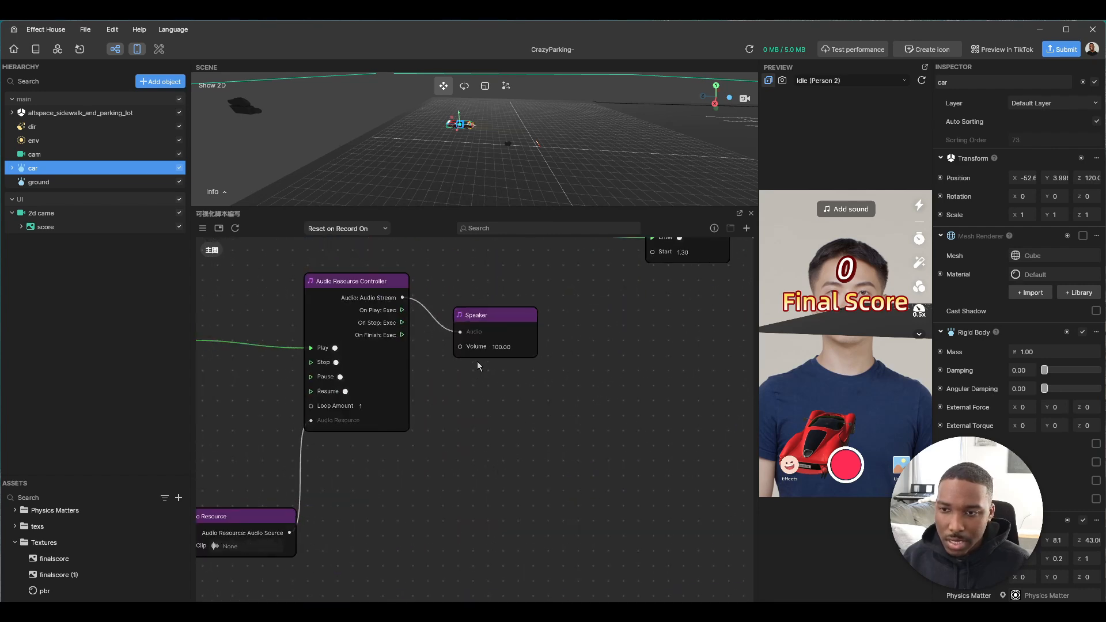
{"action": "scroll", "coordinate": [413, 464], "scroll_direction": "down", "scroll_amount": 4}
Examine the start of the score group, where World Transform Info and Get Position feed the Distance node
{"action": "middle_click_drag", "start_coordinate": [495, 497], "coordinate": [367, 331]}
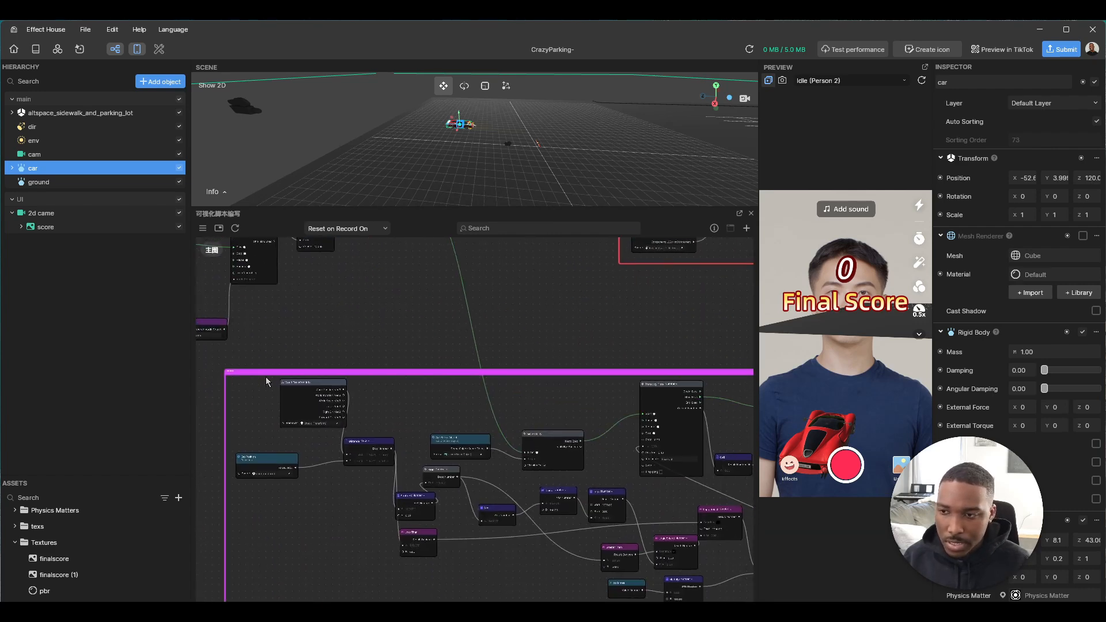
{"action": "scroll", "coordinate": [231, 376], "scroll_direction": "up", "scroll_amount": 5}
{"action": "scroll", "coordinate": [220, 376], "scroll_direction": "up", "scroll_amount": 2}
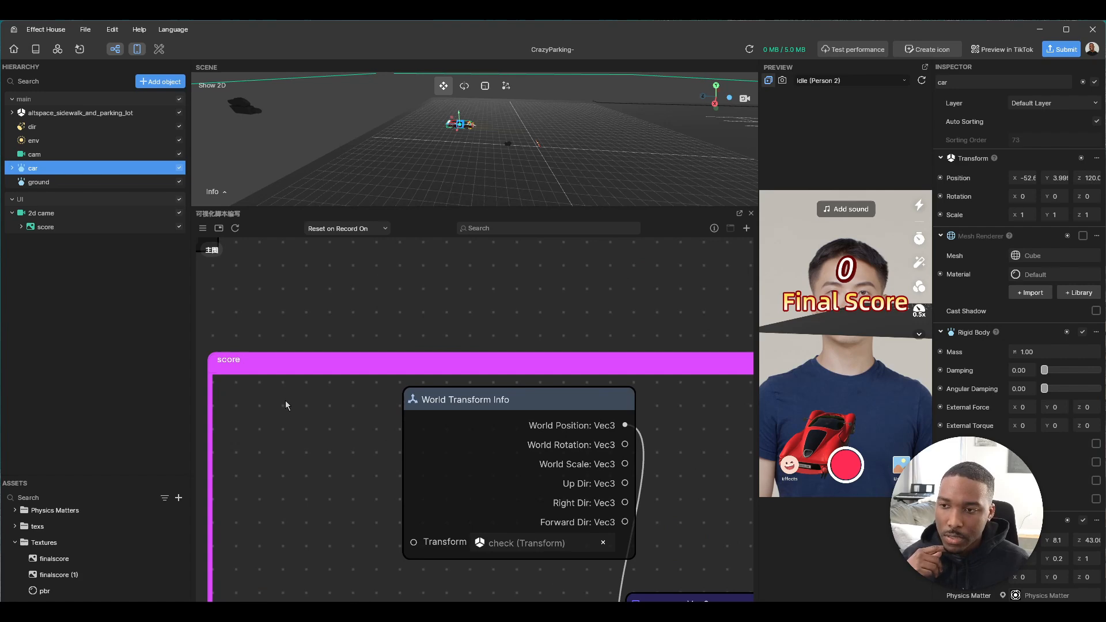
{"action": "scroll", "coordinate": [428, 406], "scroll_direction": "down", "scroll_amount": 4}
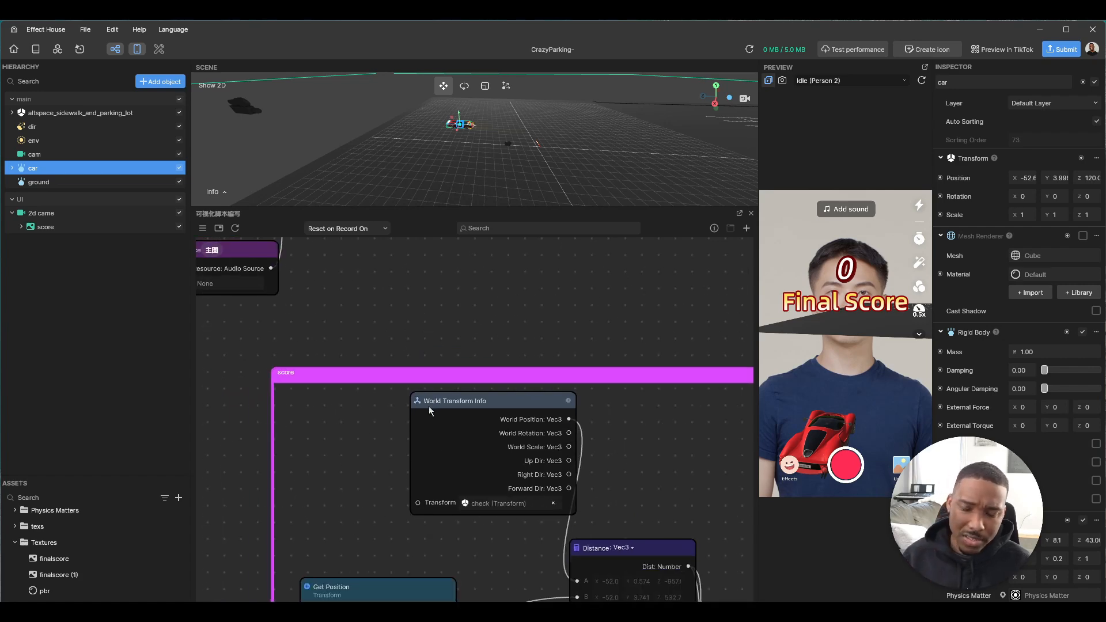
{"action": "middle_click_drag", "start_coordinate": [406, 451], "coordinate": [361, 452]}
{"action": "scroll", "coordinate": [403, 380], "scroll_direction": "up", "scroll_amount": 4}
{"action": "scroll", "coordinate": [361, 453], "scroll_direction": "down", "scroll_amount": 2}
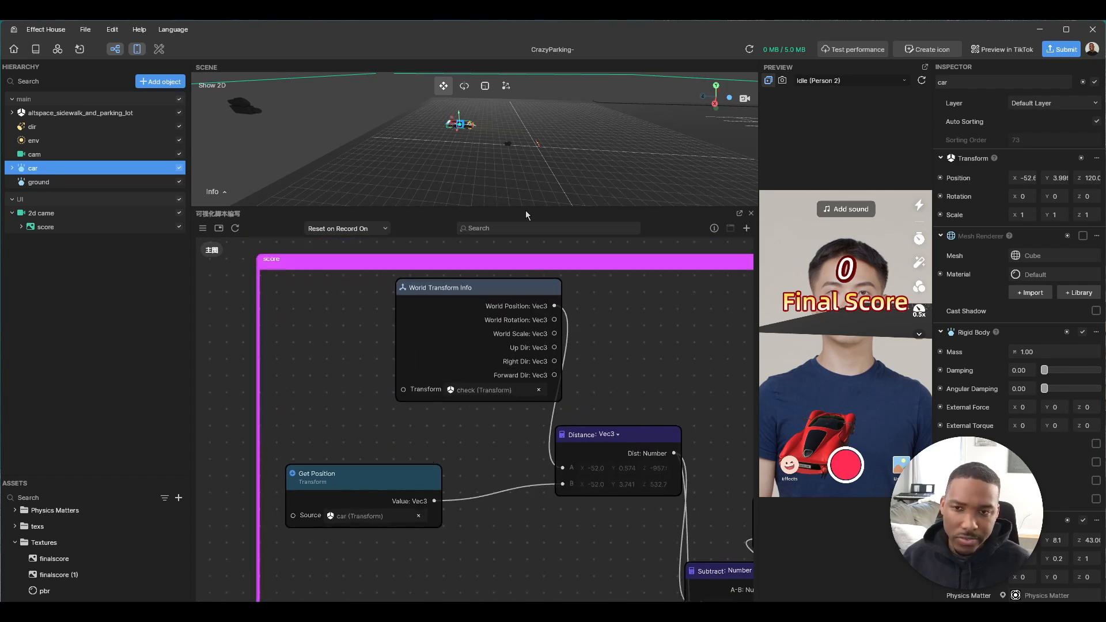
Follow the score group to the Get Scene Object and Set Visibility nodes, and look over the surrounding score calculation nodes
{"action": "scroll", "coordinate": [641, 365], "scroll_direction": "down", "scroll_amount": 5}
{"action": "middle_click_drag", "start_coordinate": [644, 364], "coordinate": [279, 334]}
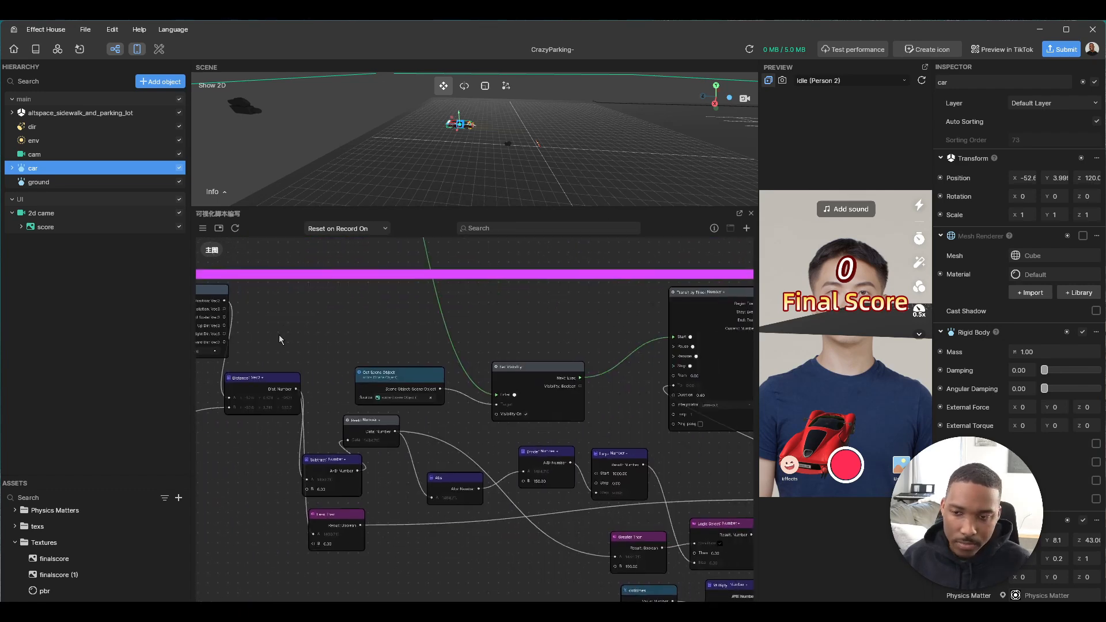
{"action": "middle_click_drag", "start_coordinate": [402, 391], "coordinate": [309, 399]}
{"action": "scroll", "coordinate": [308, 400], "scroll_direction": "up", "scroll_amount": 4}
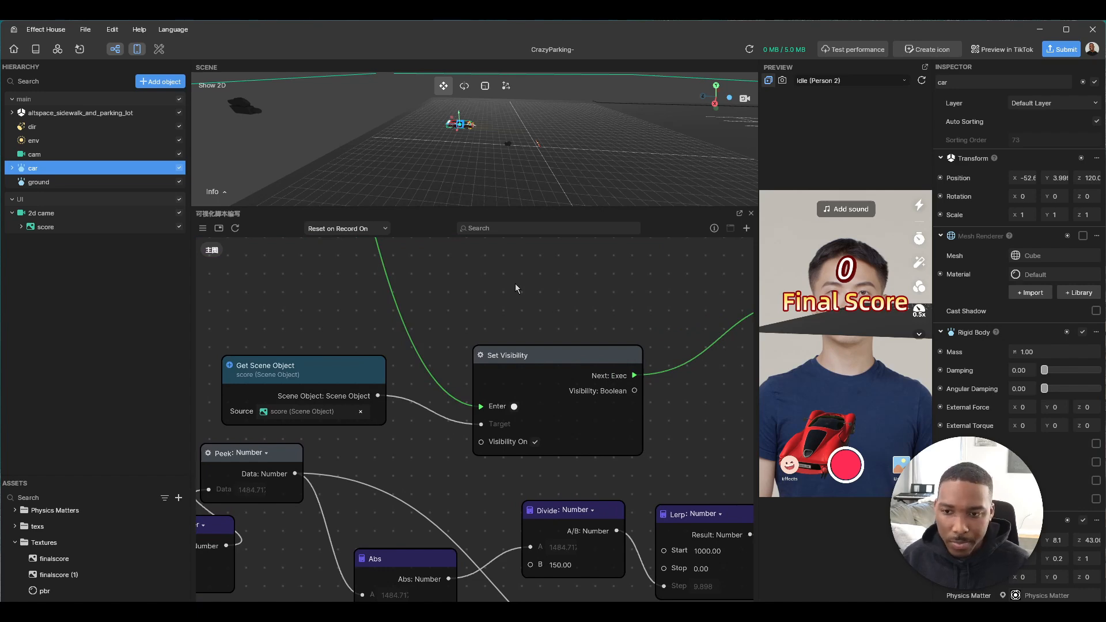
{"action": "scroll", "coordinate": [515, 284], "scroll_direction": "down", "scroll_amount": 5}
{"action": "middle_click_drag", "start_coordinate": [530, 283], "coordinate": [438, 323]}
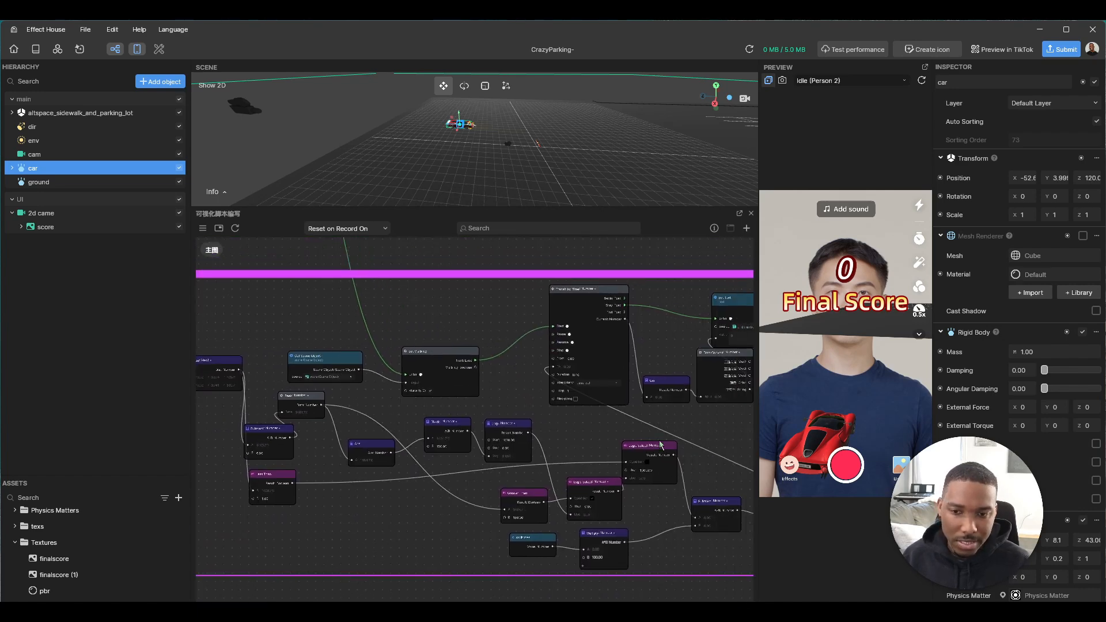
Examine the red collision group with its Start, Get Component, Subgraph 1 and Subgraph 2 nodes
{"action": "scroll", "coordinate": [645, 443], "scroll_direction": "down", "scroll_amount": 6}
{"action": "scroll", "coordinate": [557, 334], "scroll_direction": "up", "scroll_amount": 8}
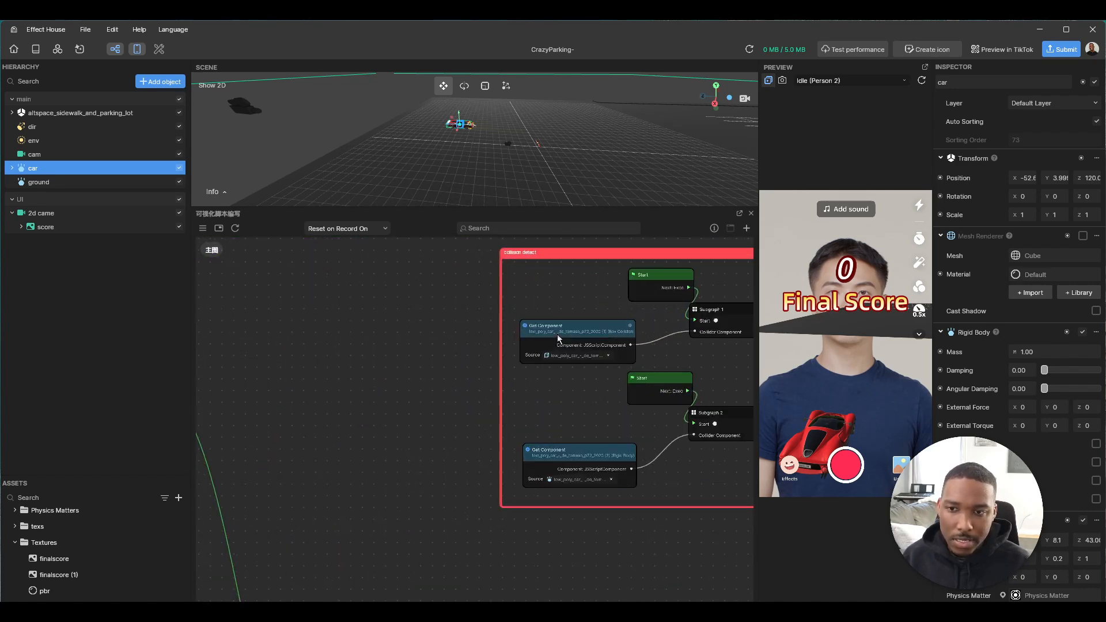
{"action": "scroll", "coordinate": [553, 288], "scroll_direction": "up", "scroll_amount": 3}
{"action": "middle_click_drag", "start_coordinate": [542, 267], "coordinate": [451, 295]}
{"action": "scroll", "coordinate": [508, 320], "scroll_direction": "up", "scroll_amount": 1}
{"action": "scroll", "coordinate": [447, 294], "scroll_direction": "down", "scroll_amount": 1}
{"action": "scroll", "coordinate": [447, 295], "scroll_direction": "down", "scroll_amount": 2}
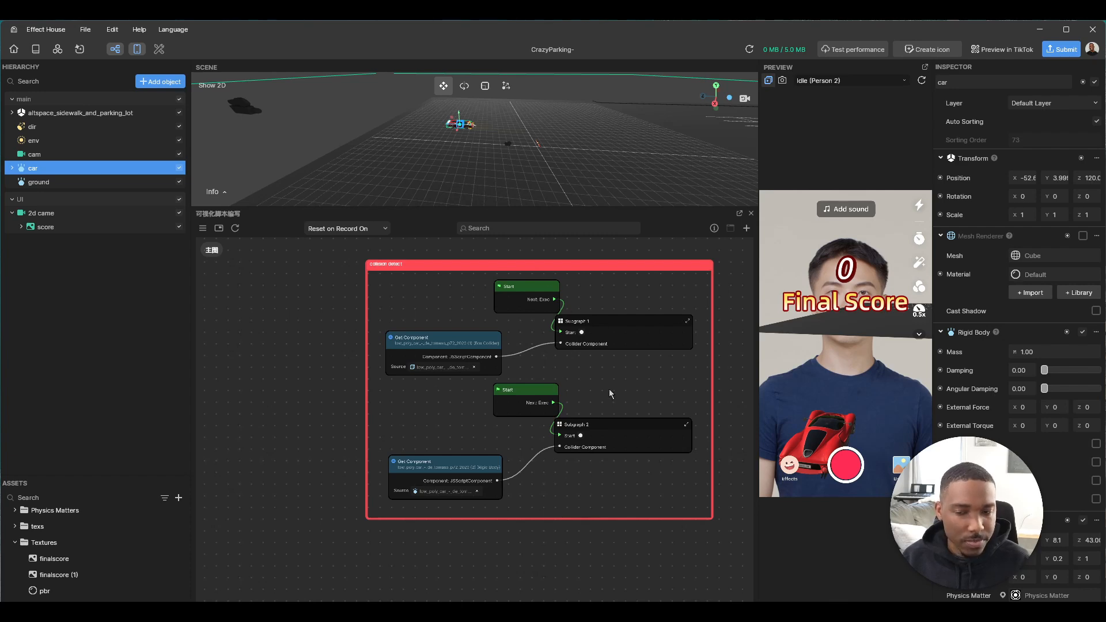
Return to the score group and examine its Transit by Time, Ceil, Data Convert and Set Text nodes
{"action": "scroll", "coordinate": [609, 389], "scroll_direction": "down", "scroll_amount": 5}
{"action": "scroll", "coordinate": [620, 440], "scroll_direction": "down", "scroll_amount": 3}
{"action": "scroll", "coordinate": [537, 418], "scroll_direction": "up", "scroll_amount": 5}
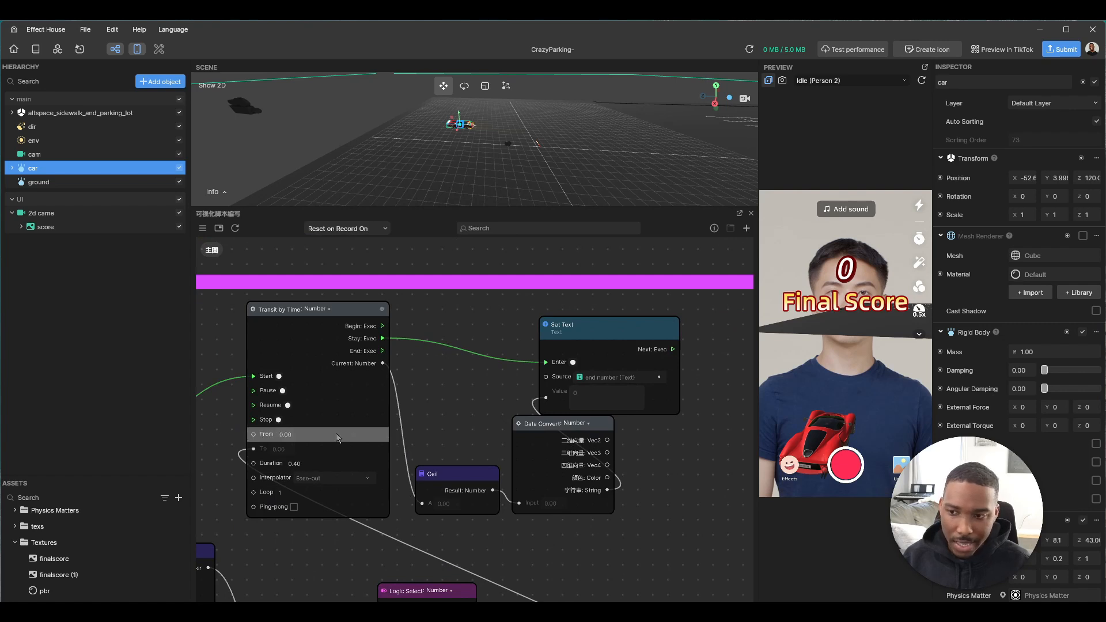
Move the Data Convert and Set Text nodes apart in the score group, and select the end number text object under score
{"action": "left_click_drag", "start_coordinate": [556, 427], "coordinate": [555, 450]}
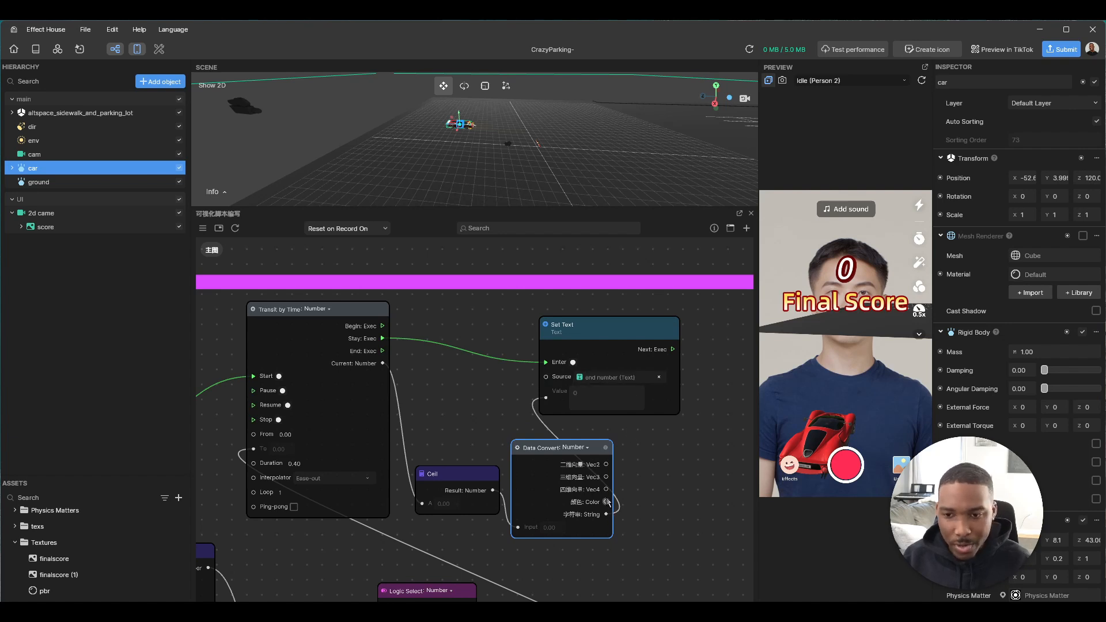
{"action": "left_click_drag", "start_coordinate": [579, 325], "coordinate": [597, 308]}
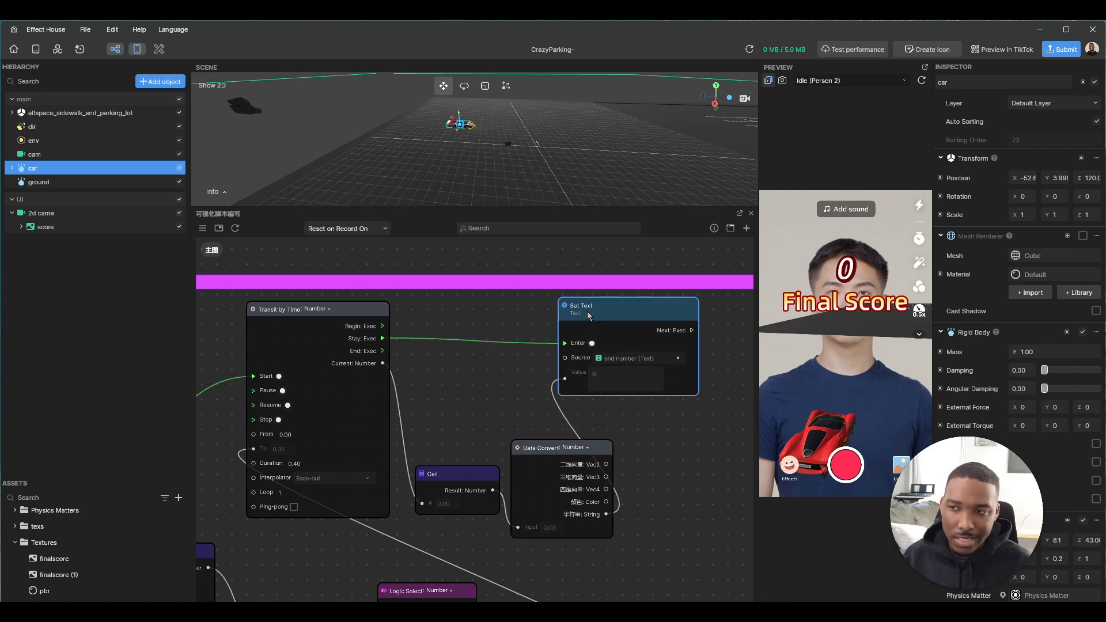
{"action": "left_click", "coordinate": [22, 227]}
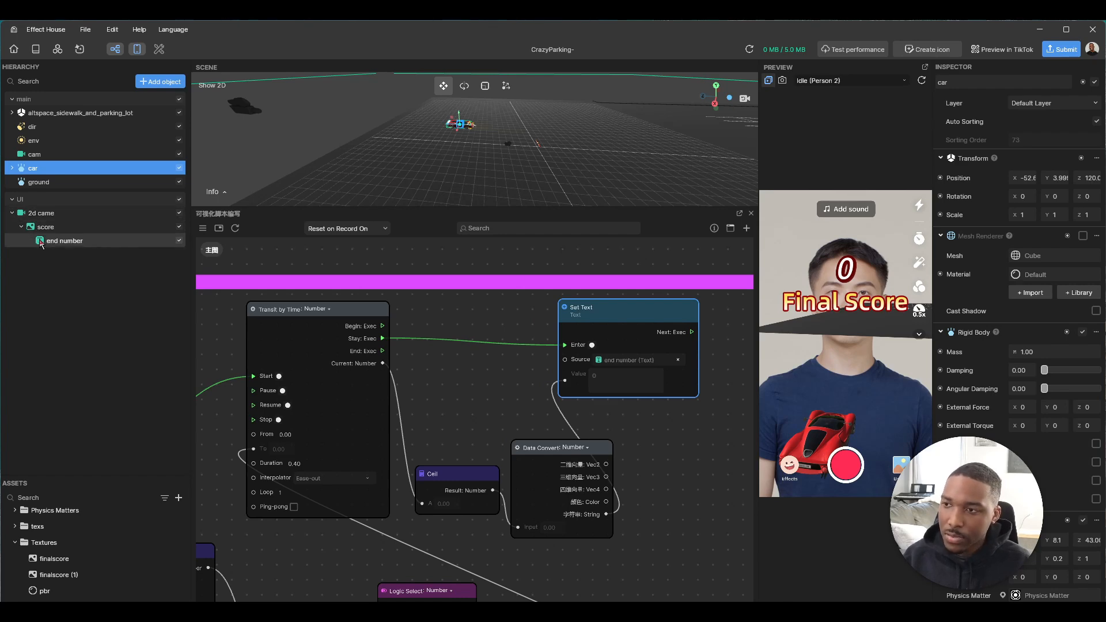
{"action": "left_click", "coordinate": [63, 240]}
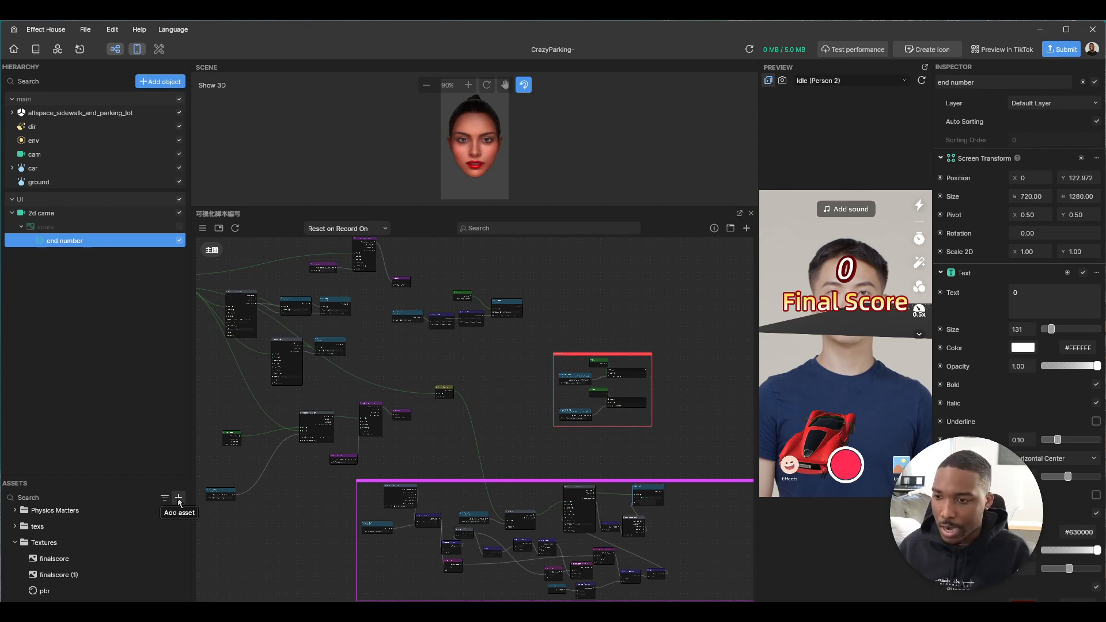
Open the Asset Library and browse its 3D assets
{"action": "left_click", "coordinate": [179, 498]}
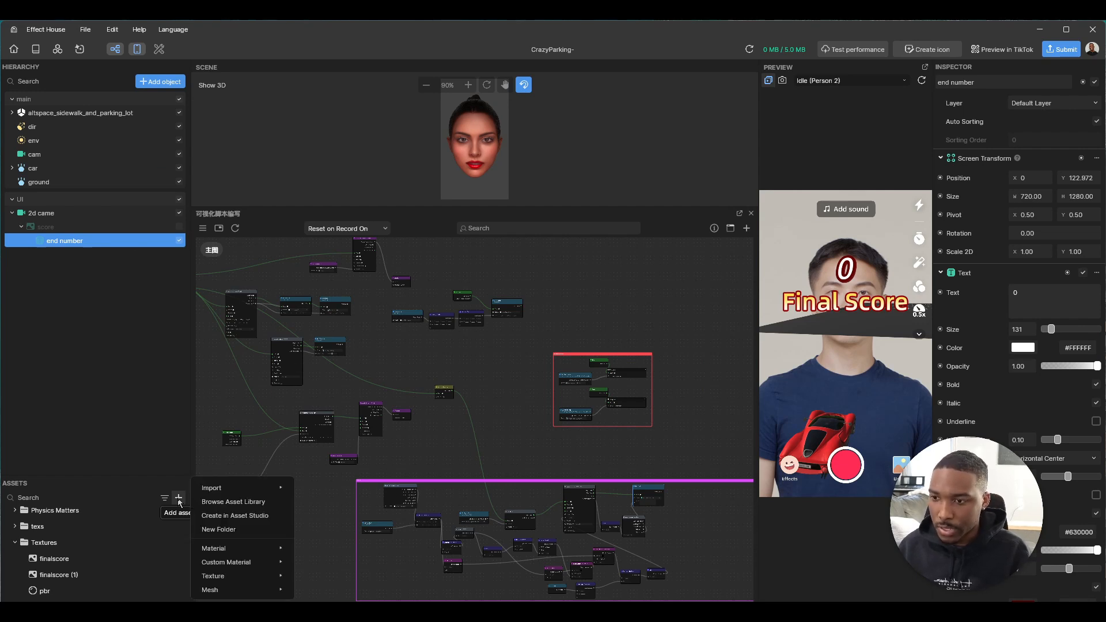
{"action": "left_click", "coordinate": [245, 502]}
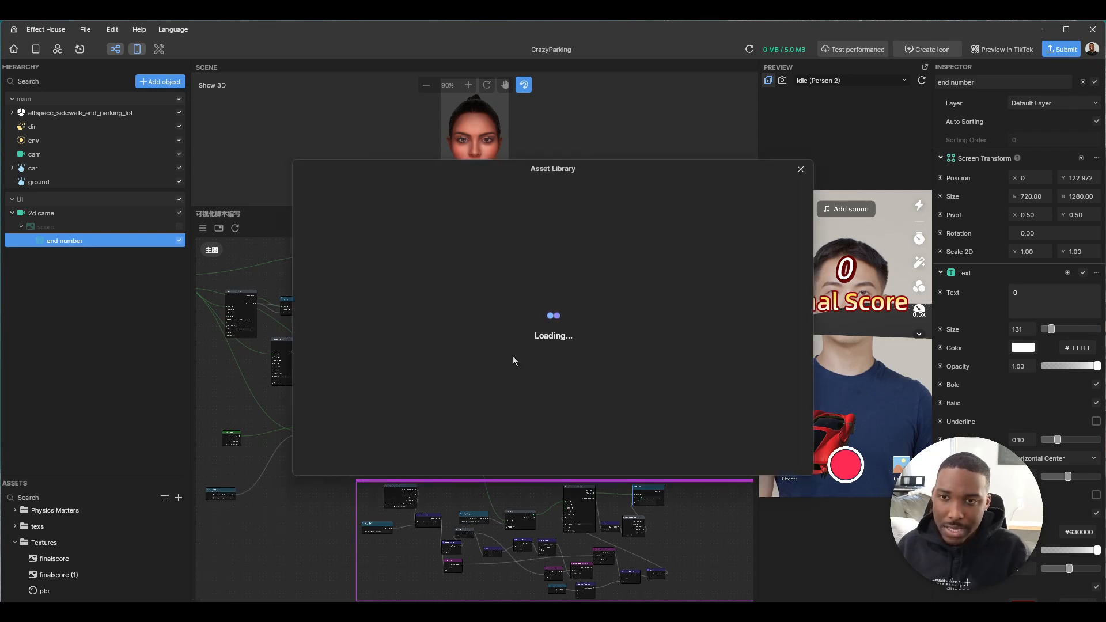
{"action": "left_click", "coordinate": [319, 228]}
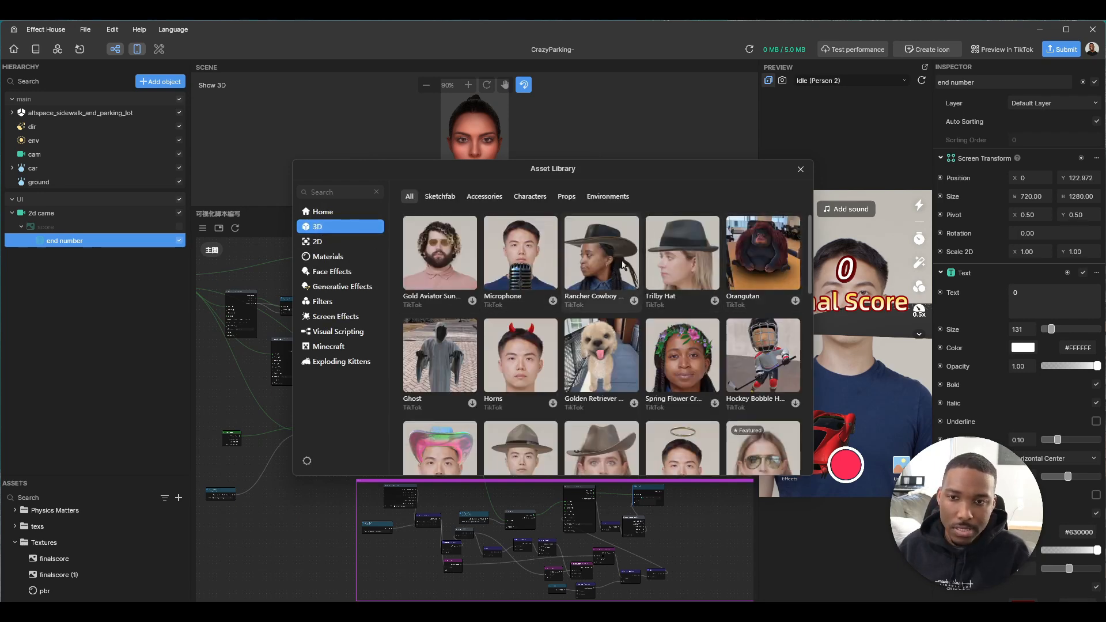
{"action": "scroll", "coordinate": [638, 265], "scroll_direction": "down", "scroll_amount": 5}
{"action": "scroll", "coordinate": [638, 265], "scroll_direction": "down", "scroll_amount": 2}
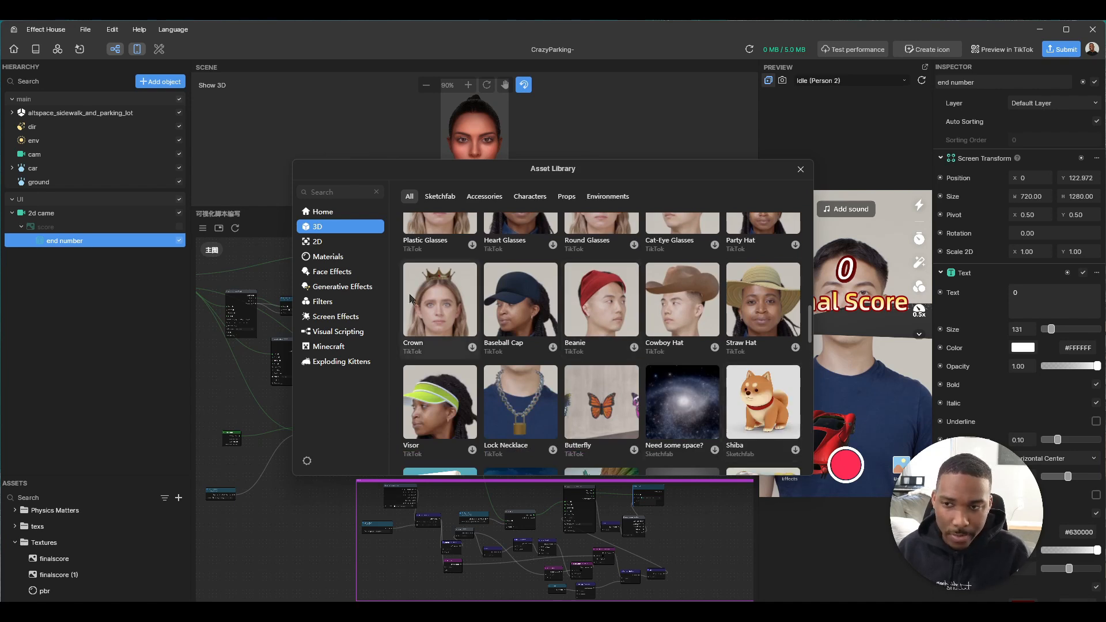
Search the Asset Library for "low poly car" and look through the 3D results
{"action": "left_click", "coordinate": [338, 191]}
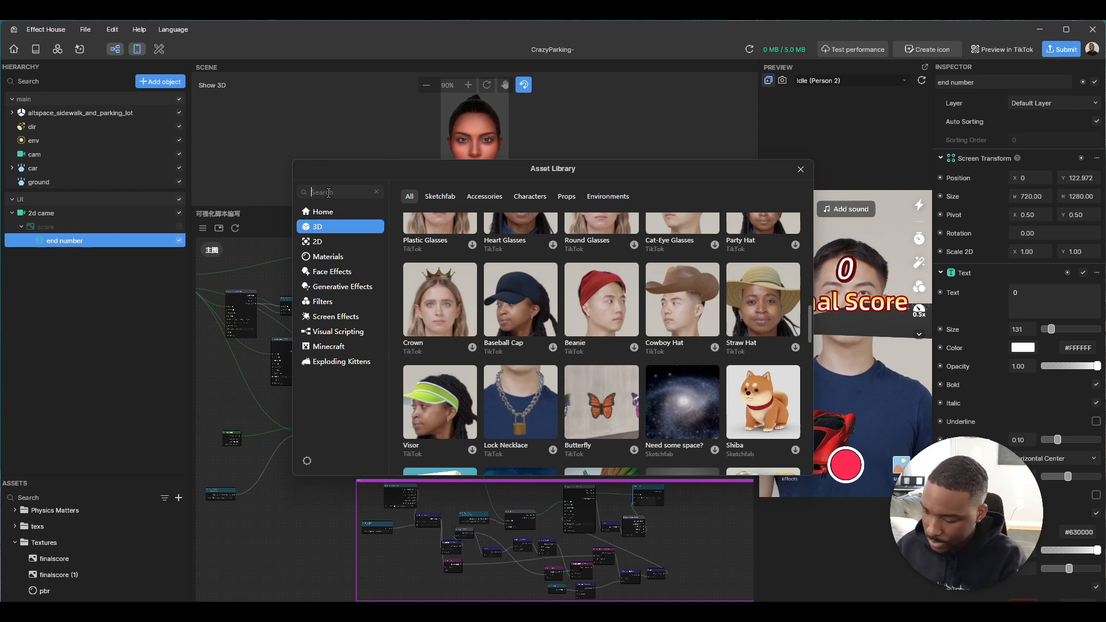
{"action": "type", "text": "low pol"}
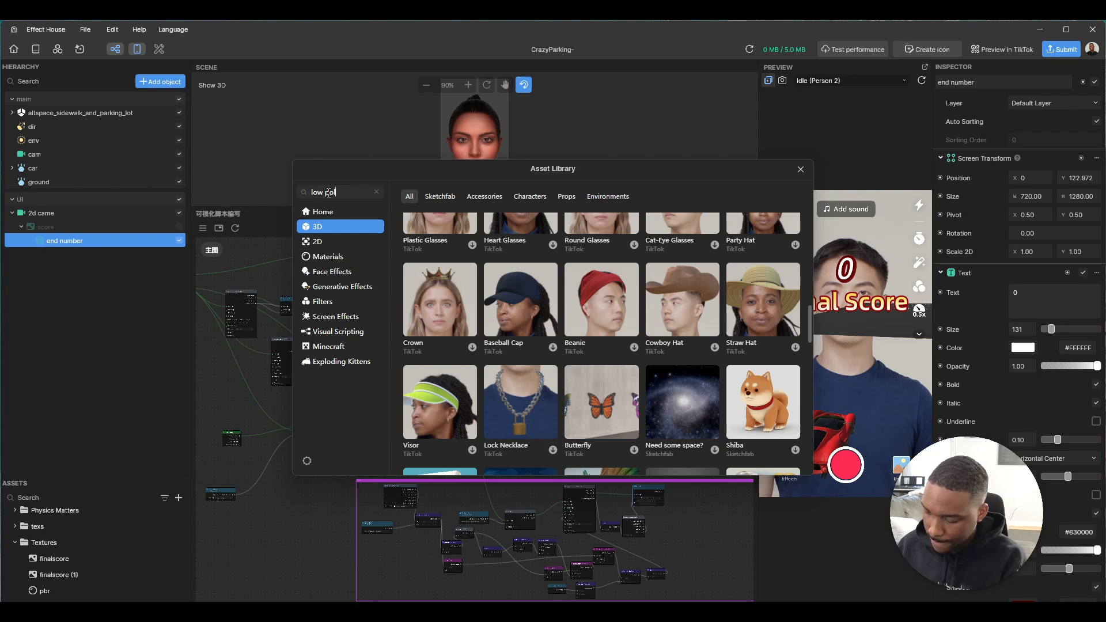
{"action": "type", "text": "y car"}
{"action": "key", "text": "Return"}
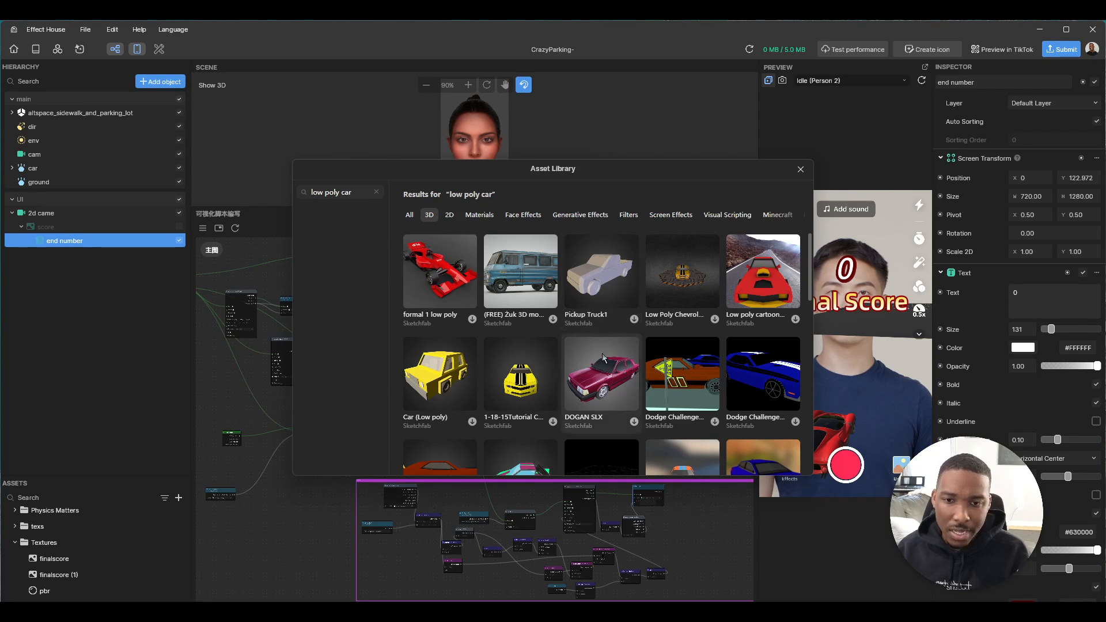
{"action": "scroll", "coordinate": [602, 353], "scroll_direction": "down", "scroll_amount": 3}
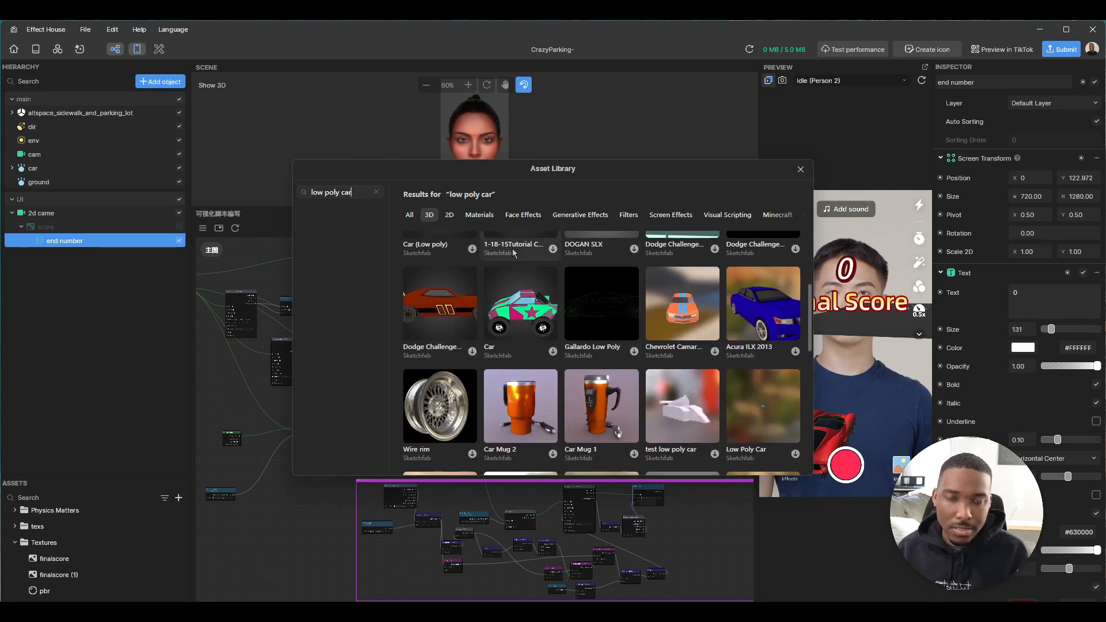
{"action": "scroll", "coordinate": [542, 298], "scroll_direction": "down", "scroll_amount": 5}
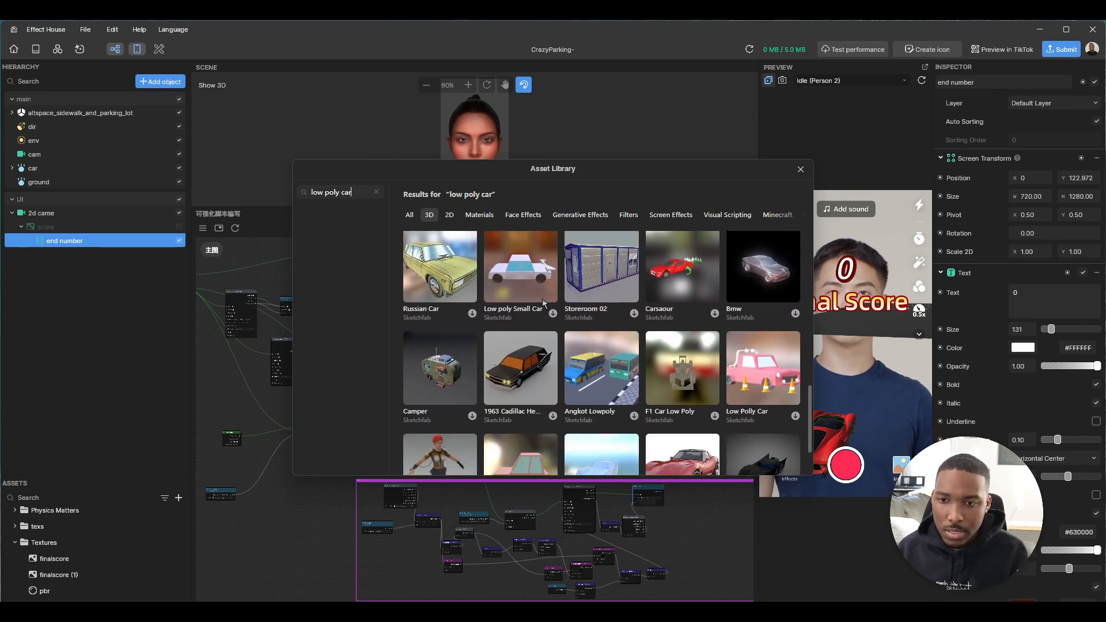
{"action": "scroll", "coordinate": [541, 298], "scroll_direction": "down", "scroll_amount": 5}
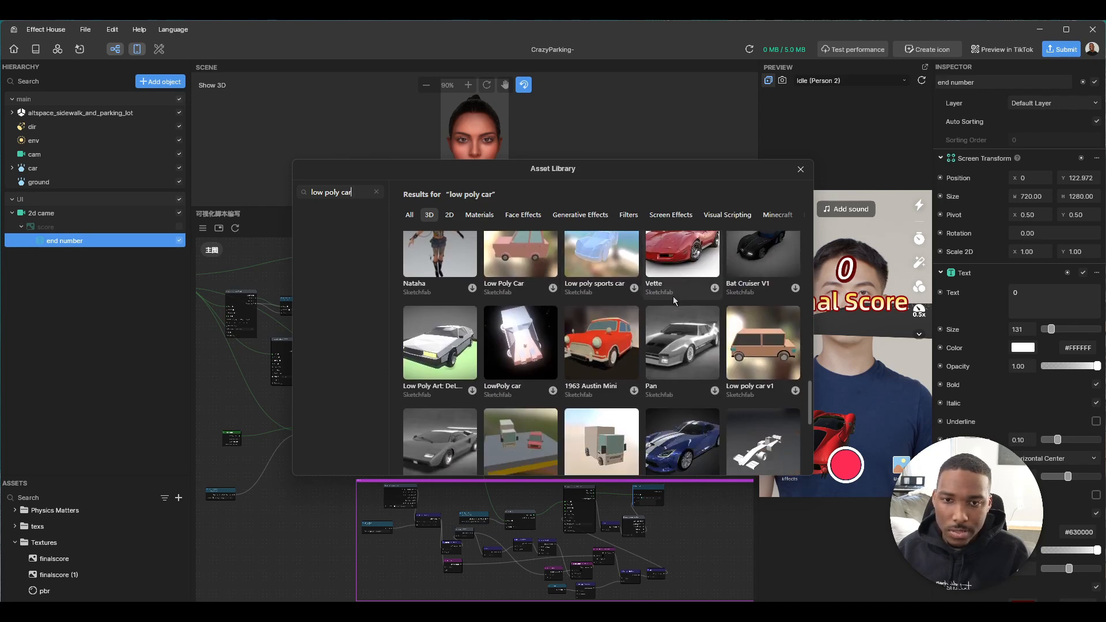
Import the Bat Cruiser V1 model into the project's assets, accepting the Sketchfab authorization request, and close the Asset Library
{"action": "left_click", "coordinate": [734, 302]}
{"action": "left_click", "coordinate": [729, 427]}
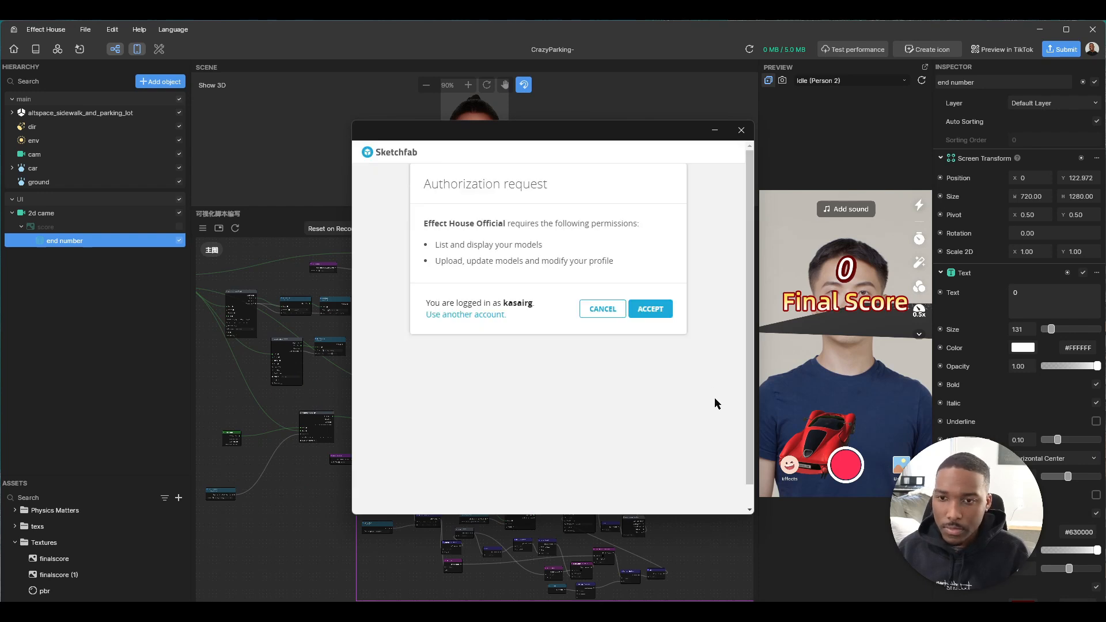
{"action": "left_click", "coordinate": [650, 311]}
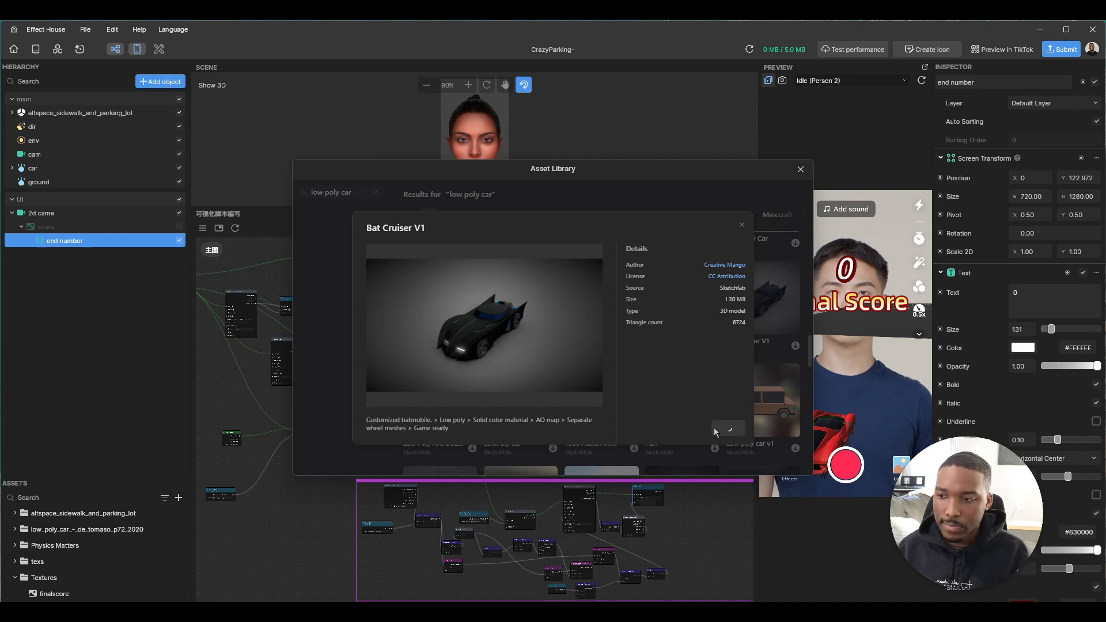
{"action": "left_click", "coordinate": [742, 226]}
{"action": "left_click", "coordinate": [800, 168]}
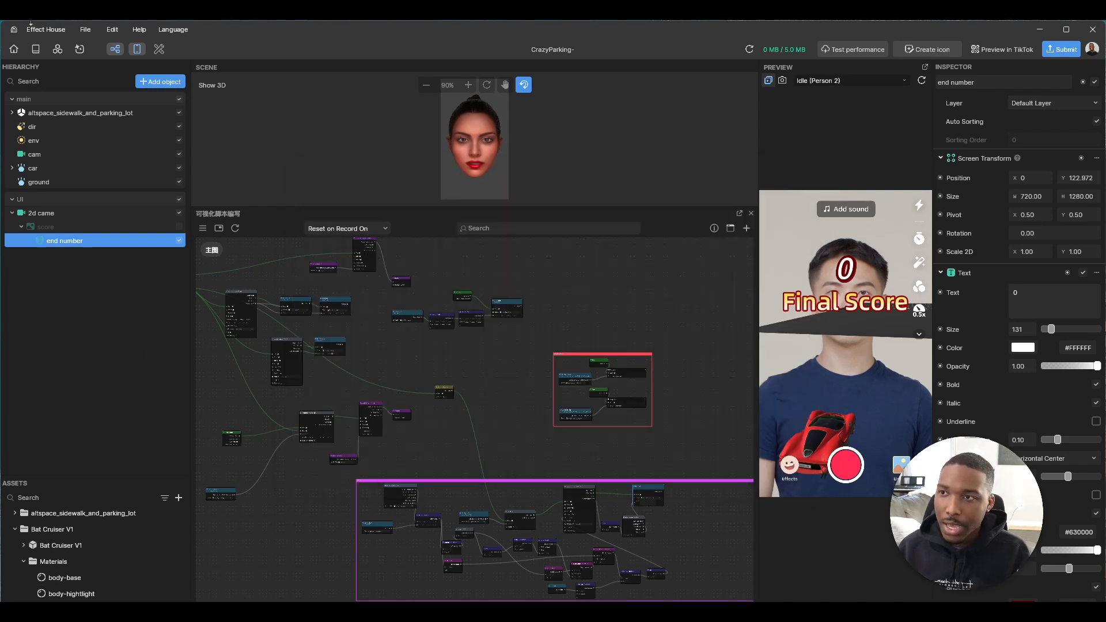
Hide the visual scripting editor, select the cam object and view the 3D scene from behind the red car, facing the parking lot
{"action": "left_click", "coordinate": [115, 50]}
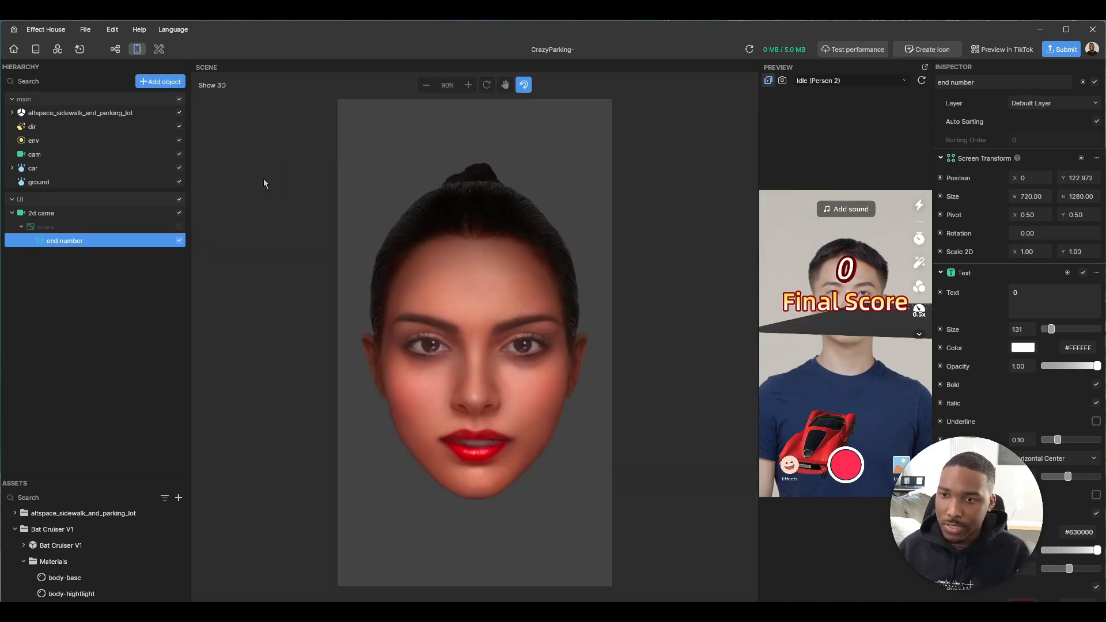
{"action": "left_click", "coordinate": [34, 154]}
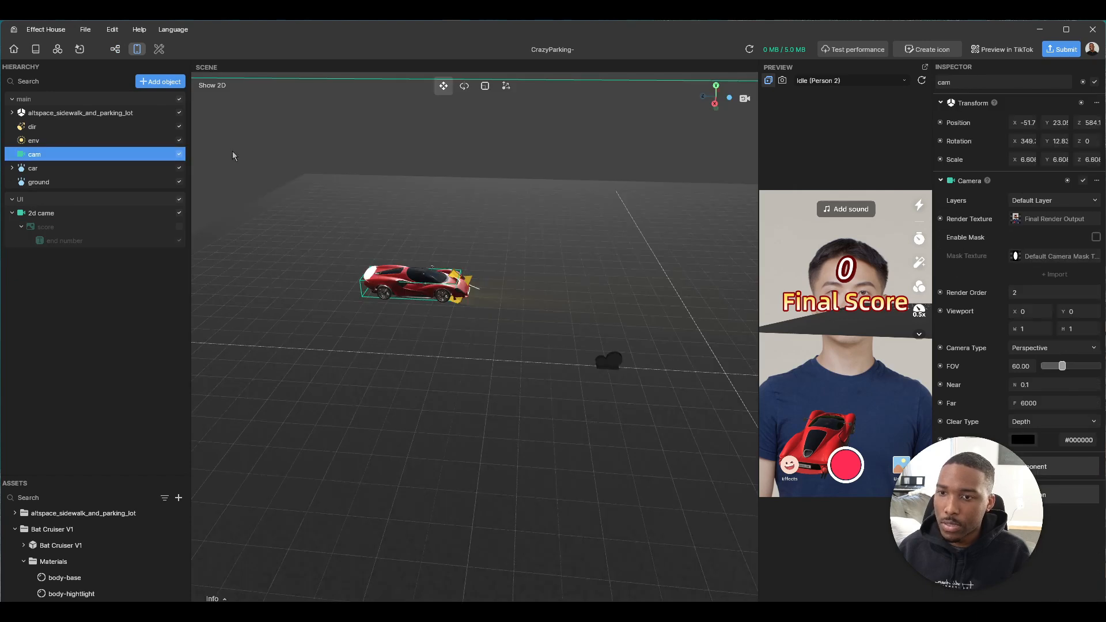
{"action": "left_click", "coordinate": [743, 98]}
{"action": "scroll", "coordinate": [514, 253], "scroll_direction": "down", "scroll_amount": 8}
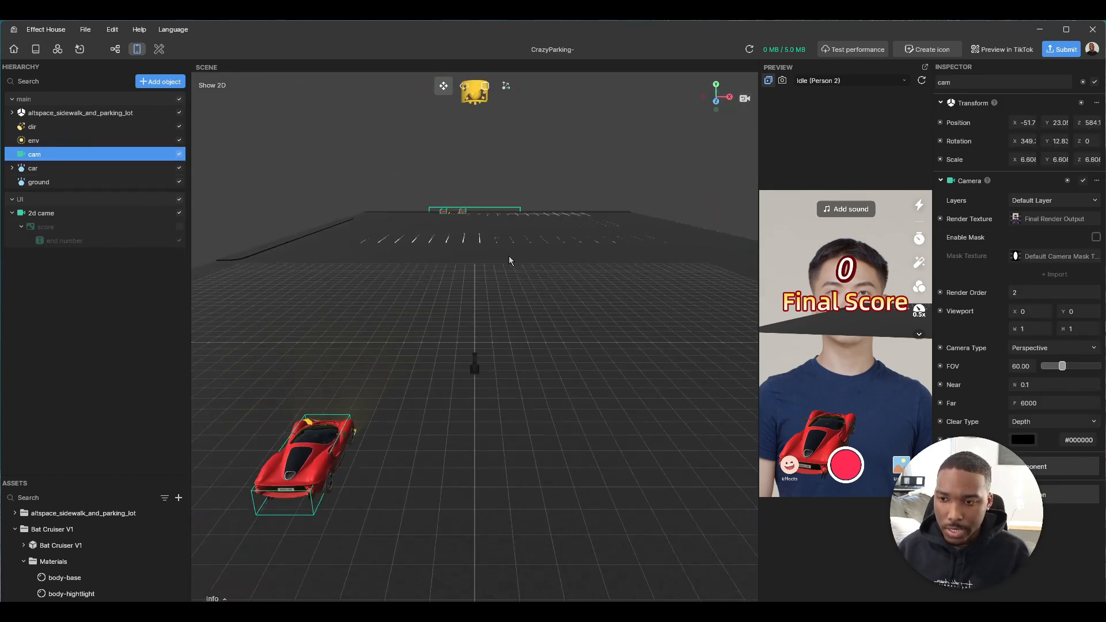
{"action": "scroll", "coordinate": [473, 316], "scroll_direction": "up", "scroll_amount": 3}
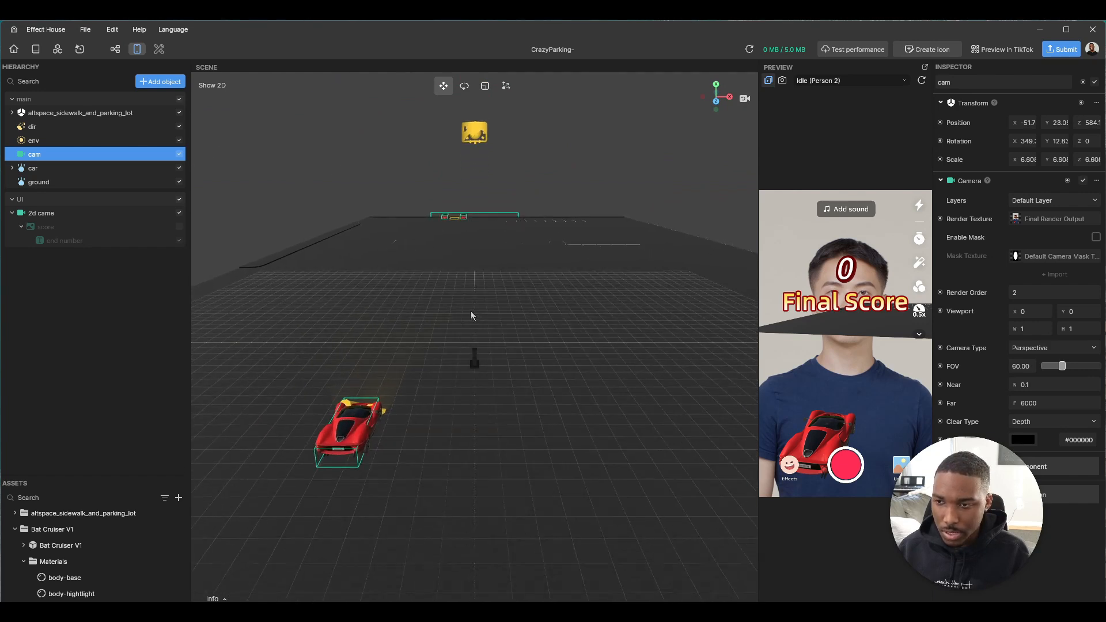
Add the imported Bat Cruiser V1 model to the main scene hierarchy, above the car object
{"action": "left_click", "coordinate": [44, 545]}
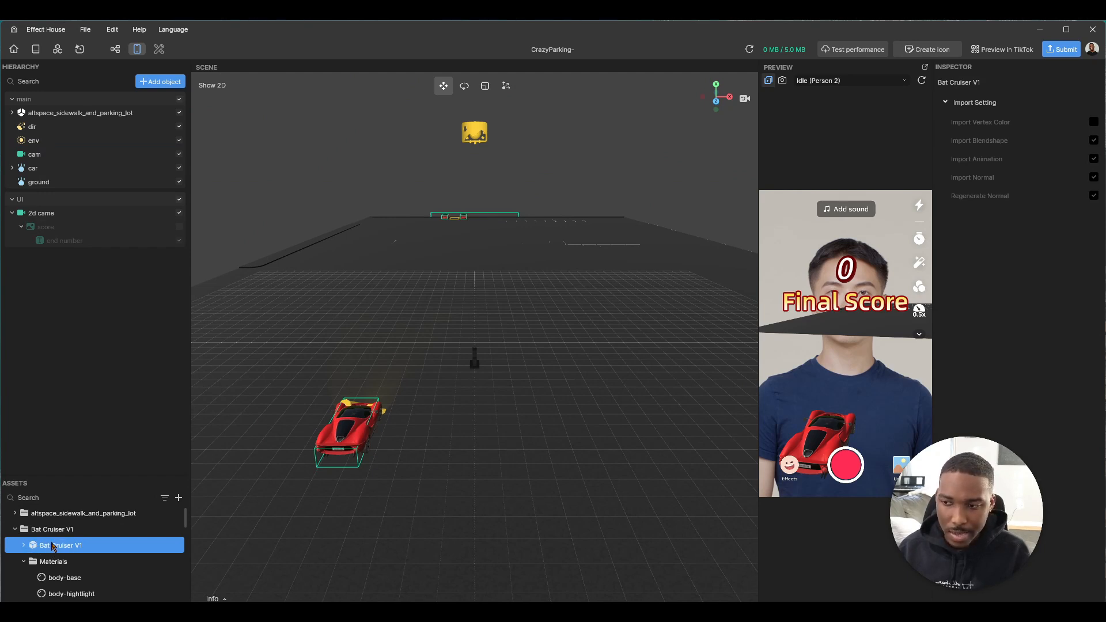
{"action": "left_click", "coordinate": [49, 531]}
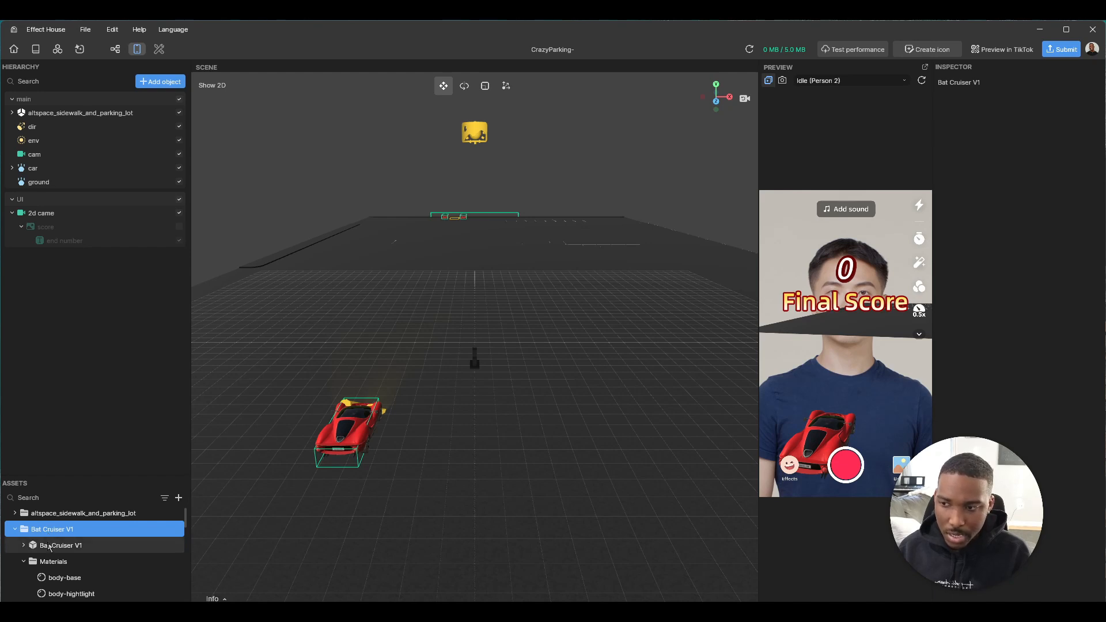
{"action": "left_click", "coordinate": [49, 546]}
{"action": "left_click_drag", "start_coordinate": [50, 547], "coordinate": [58, 163]}
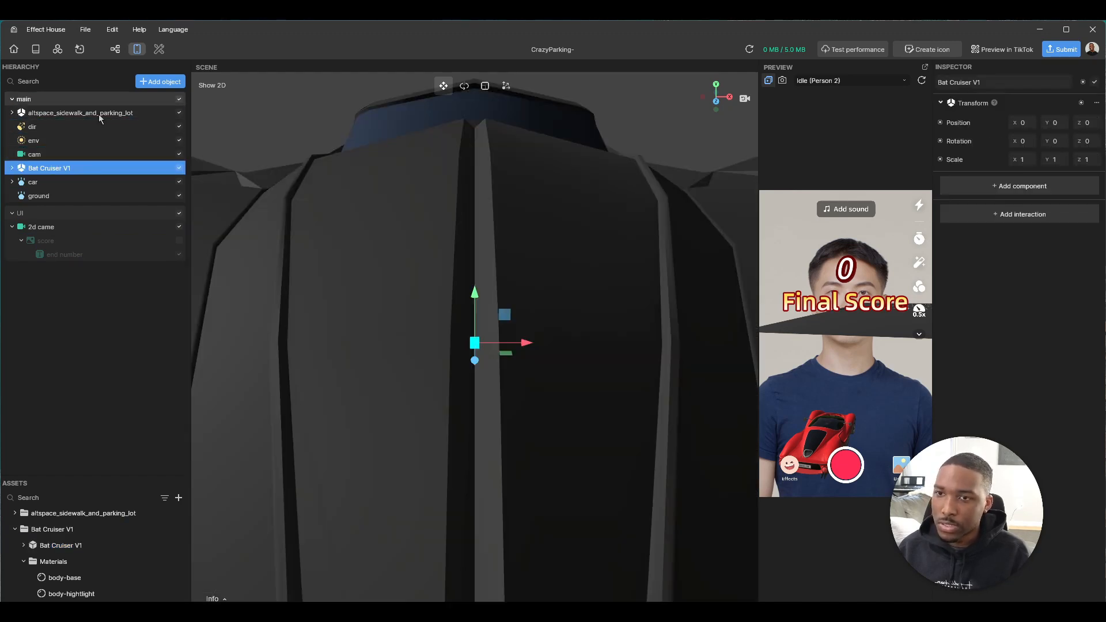
{"action": "scroll", "coordinate": [430, 259], "scroll_direction": "down", "scroll_amount": 6}
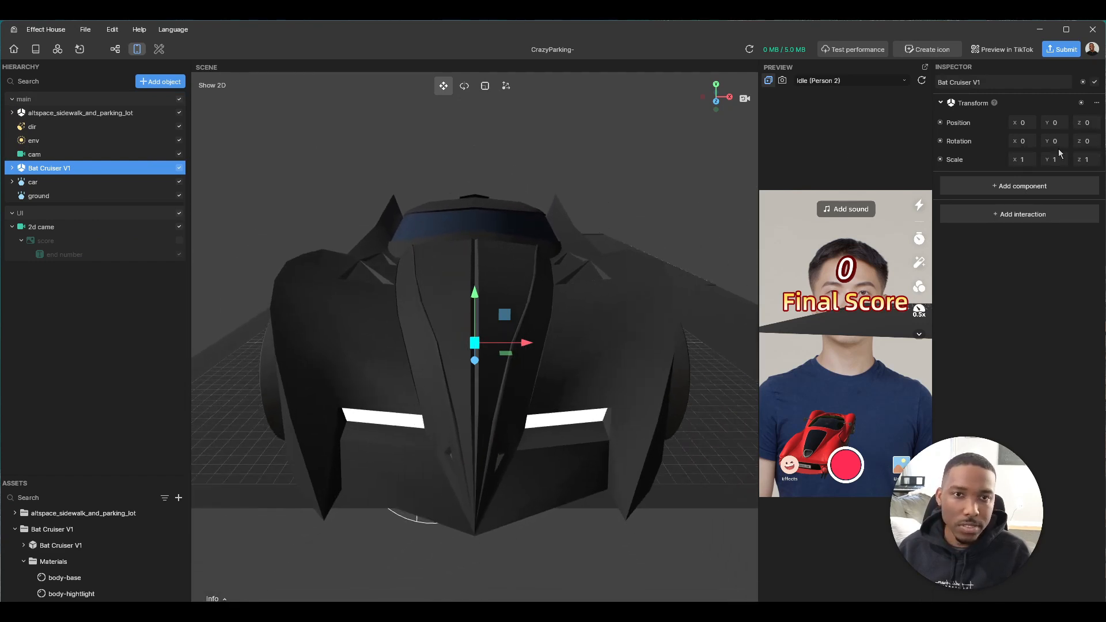
Scale the Bat Cruiser V1 object to 0.1 on the X, Y and Z axes
{"action": "left_click", "coordinate": [1014, 161]}
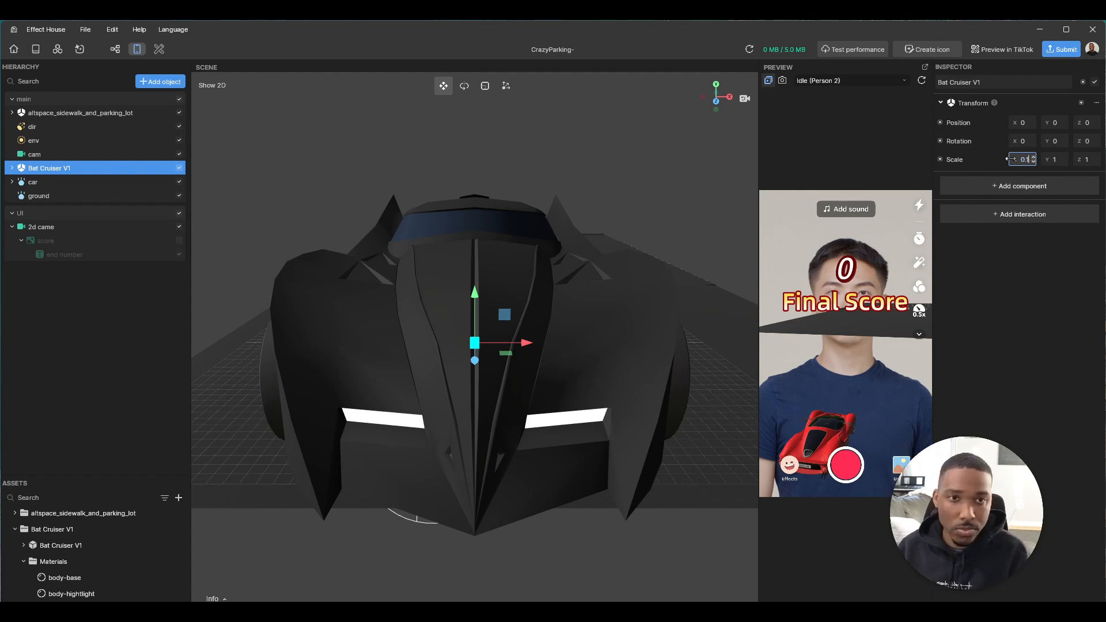
{"action": "key", "text": "Return"}
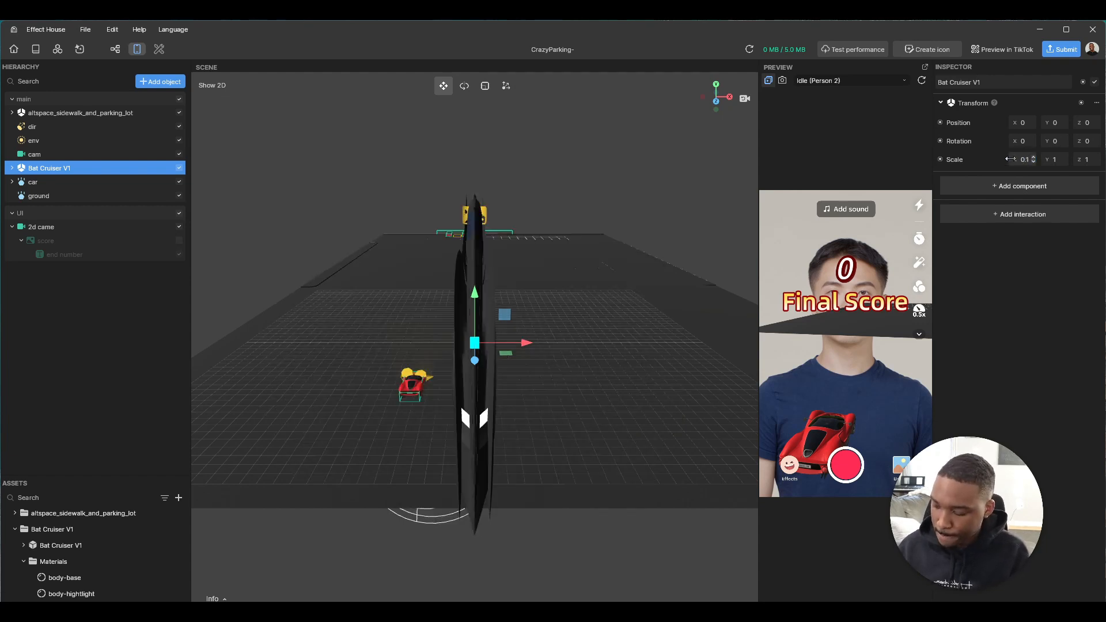
{"action": "left_click", "coordinate": [1048, 167]}
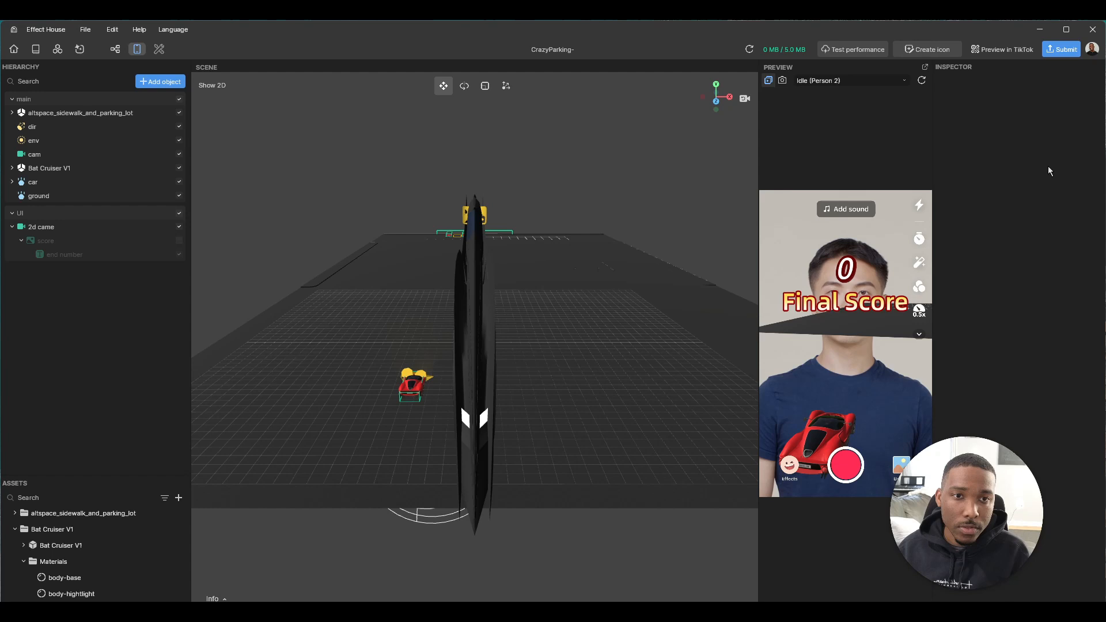
{"action": "left_click", "coordinate": [173, 168]}
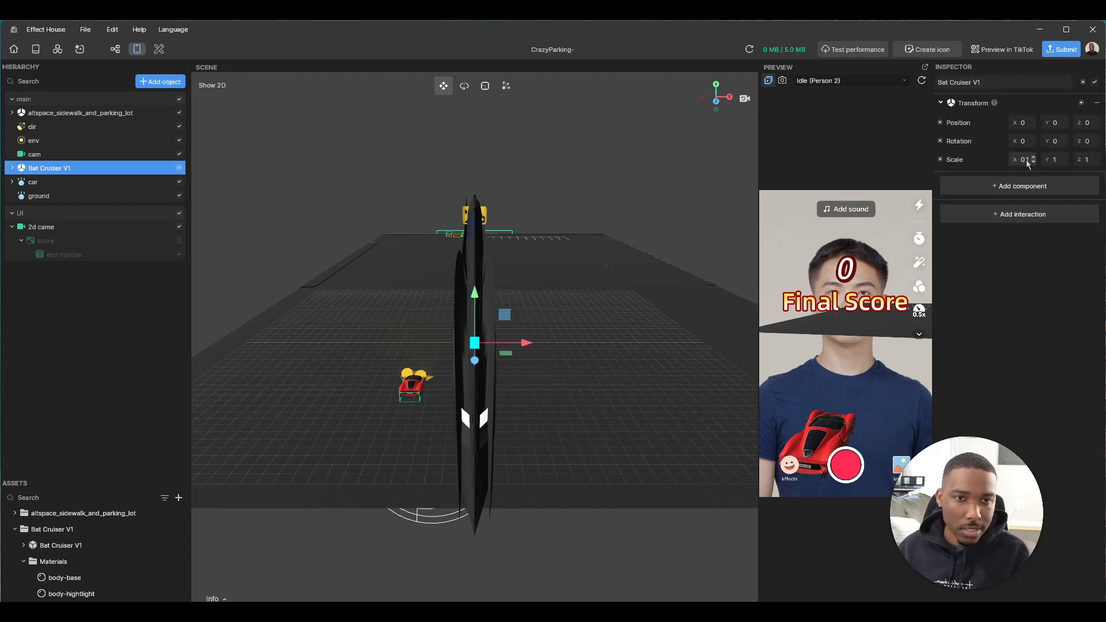
{"action": "left_click", "coordinate": [1048, 160]}
{"action": "type", "text": "0.1"}
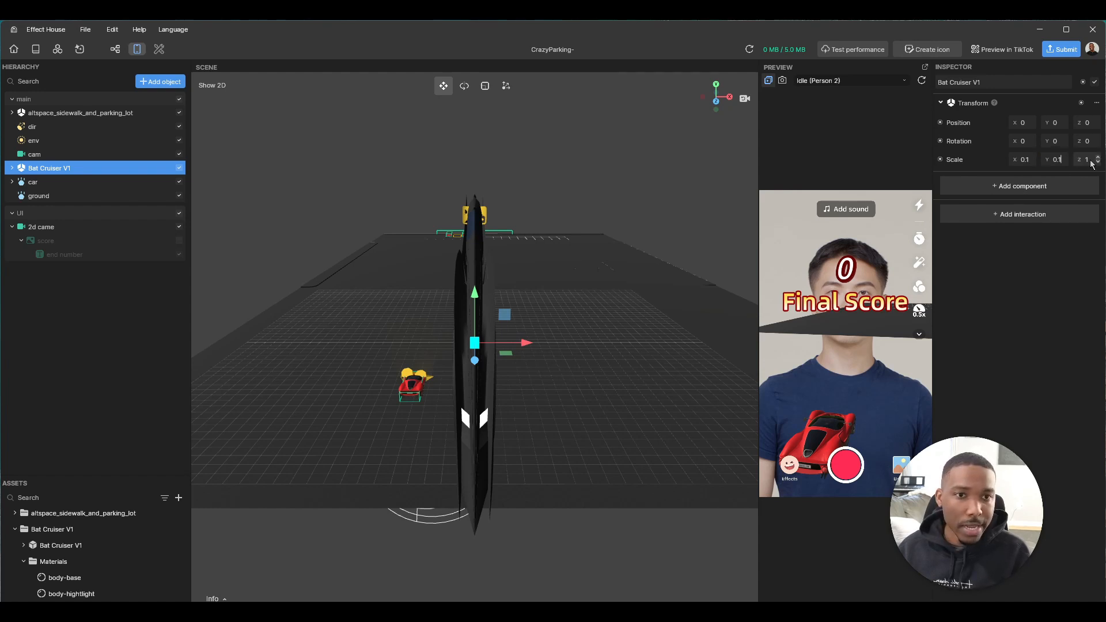
{"action": "left_click_drag", "start_coordinate": [1089, 161], "coordinate": [1073, 161]}
{"action": "type", "text": "0.1"}
{"action": "key", "text": "Return"}
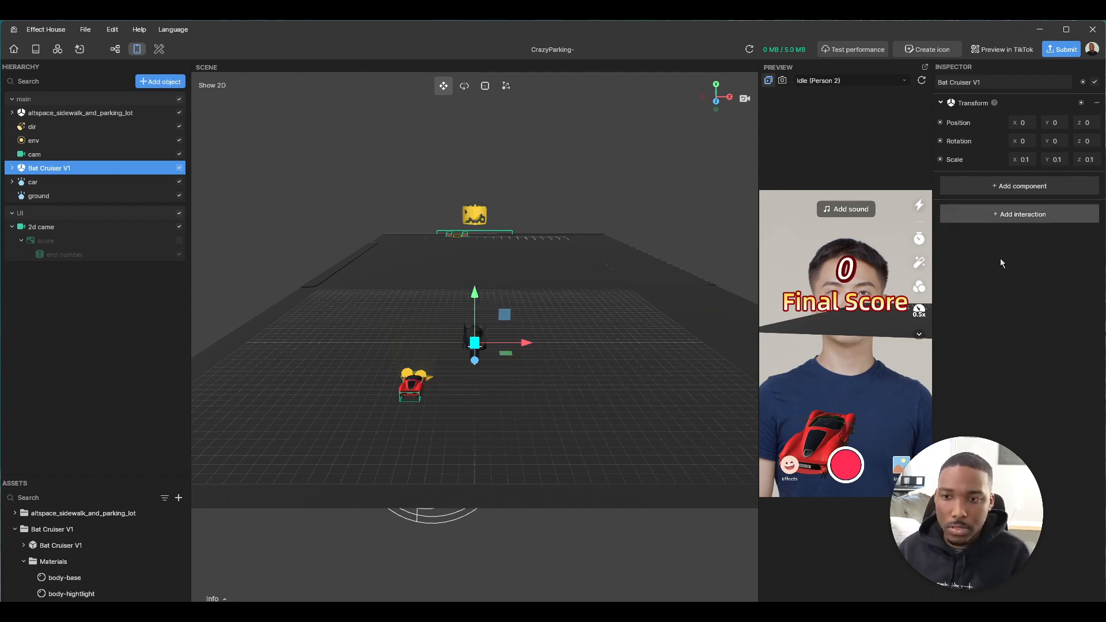
Set the Bat Cruiser V1's Y rotation to 180 and move it along Z to about 130, beside the red car
{"action": "scroll", "coordinate": [464, 356], "scroll_direction": "up", "scroll_amount": 4}
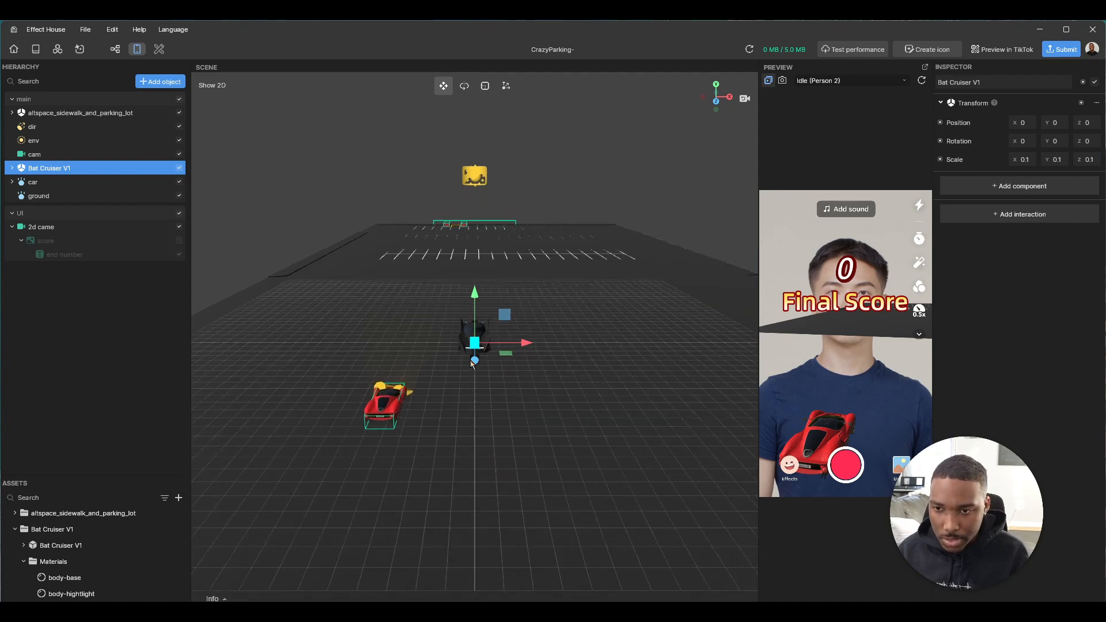
{"action": "left_click_drag", "start_coordinate": [474, 361], "coordinate": [475, 427]}
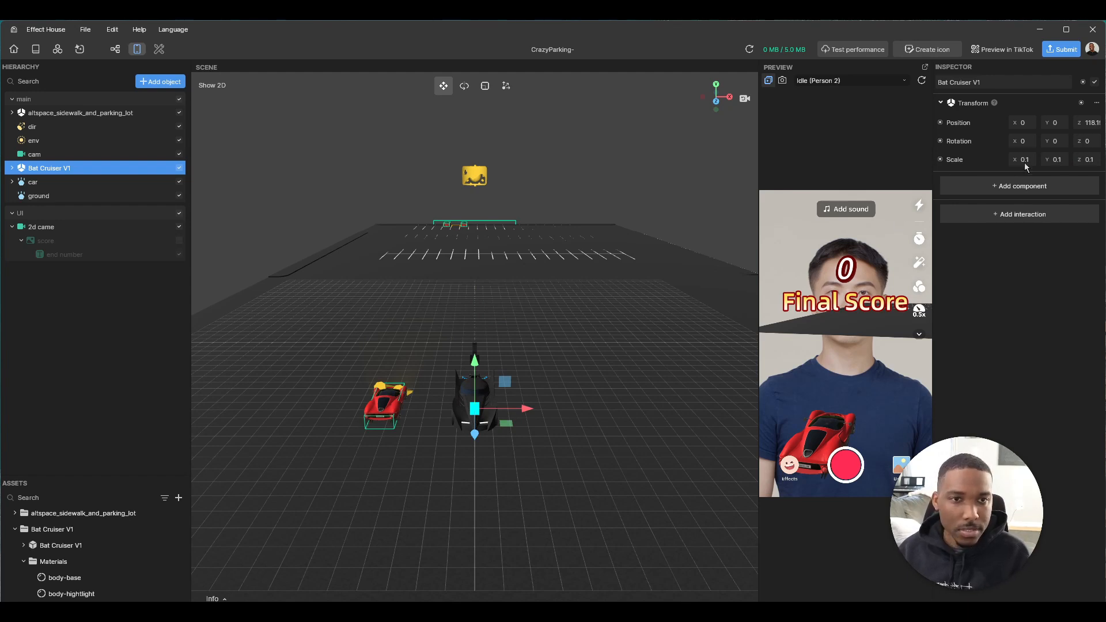
{"action": "left_click", "coordinate": [1055, 142]}
{"action": "type", "text": "180"}
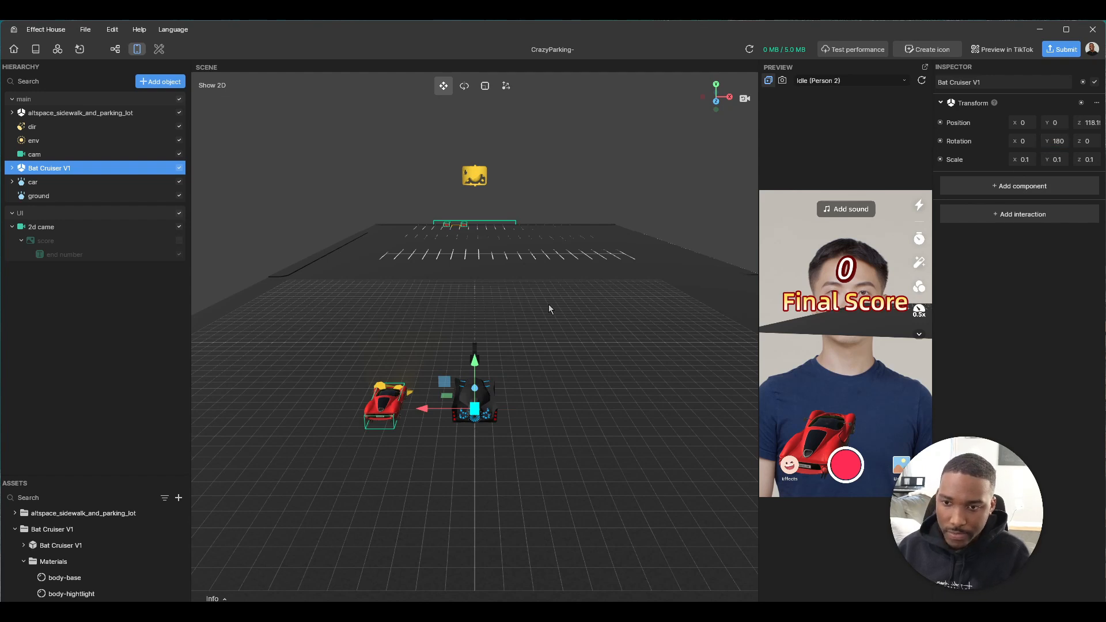
{"action": "mouse_move", "coordinate": [474, 405]}
{"action": "left_mouse_down"}
{"action": "mouse_move", "coordinate": [474, 417]}
{"action": "mouse_move", "coordinate": [474, 397]}
{"action": "left_mouse_up"}
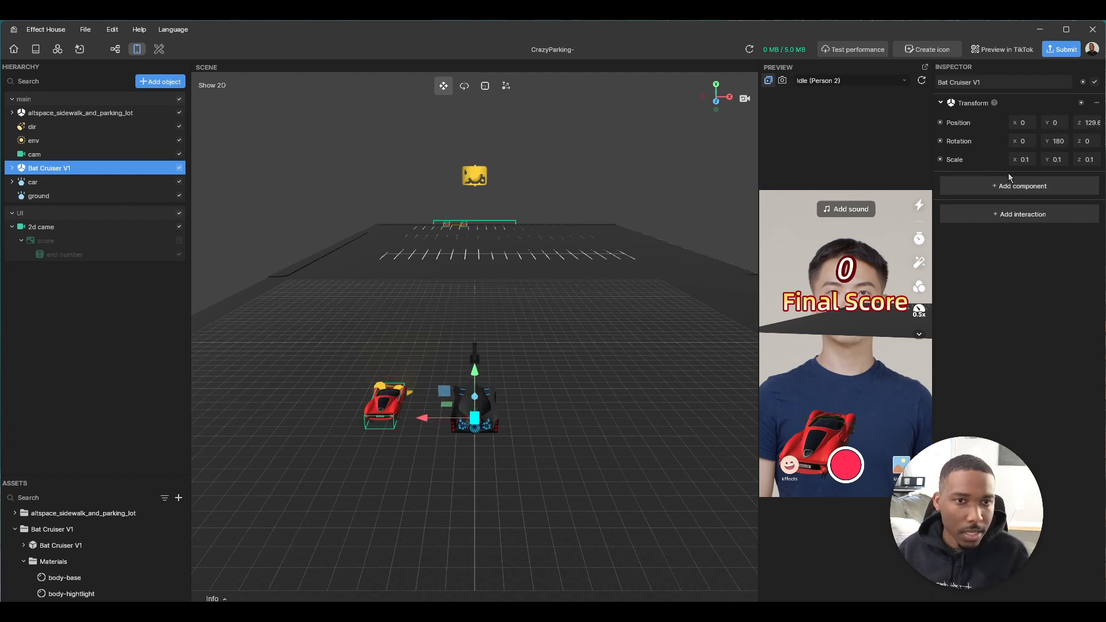
Scale the Bat Cruiser V1 to 0.08 on the X, Y and Z axes and move it along X right beside the red car
{"action": "left_click", "coordinate": [1023, 161]}
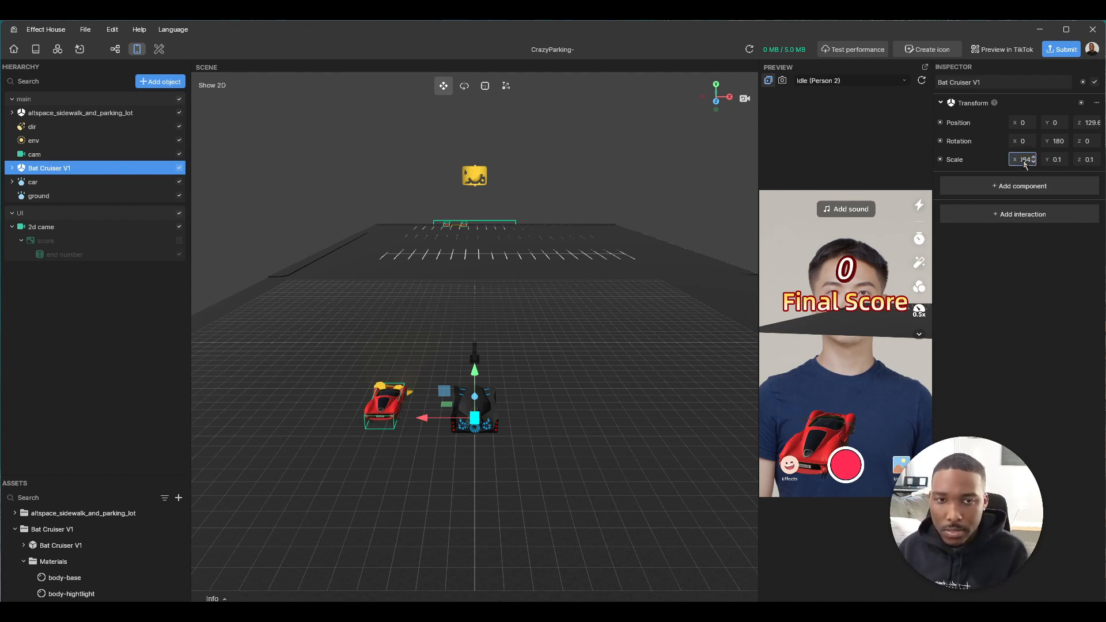
{"action": "key", "text": "Return"}
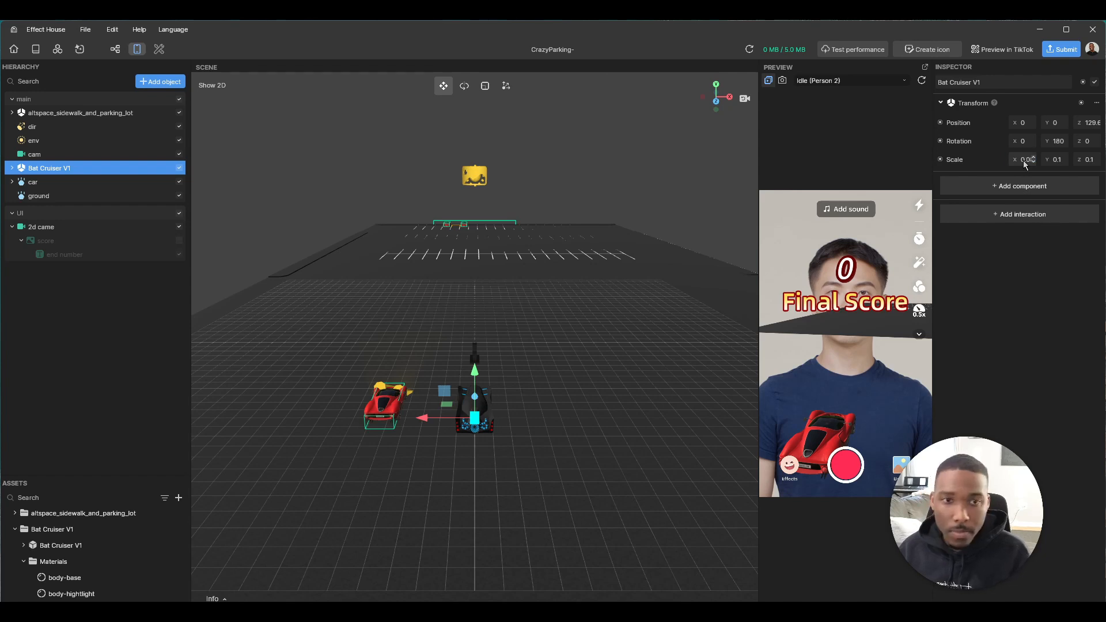
{"action": "left_click", "coordinate": [1023, 162]}
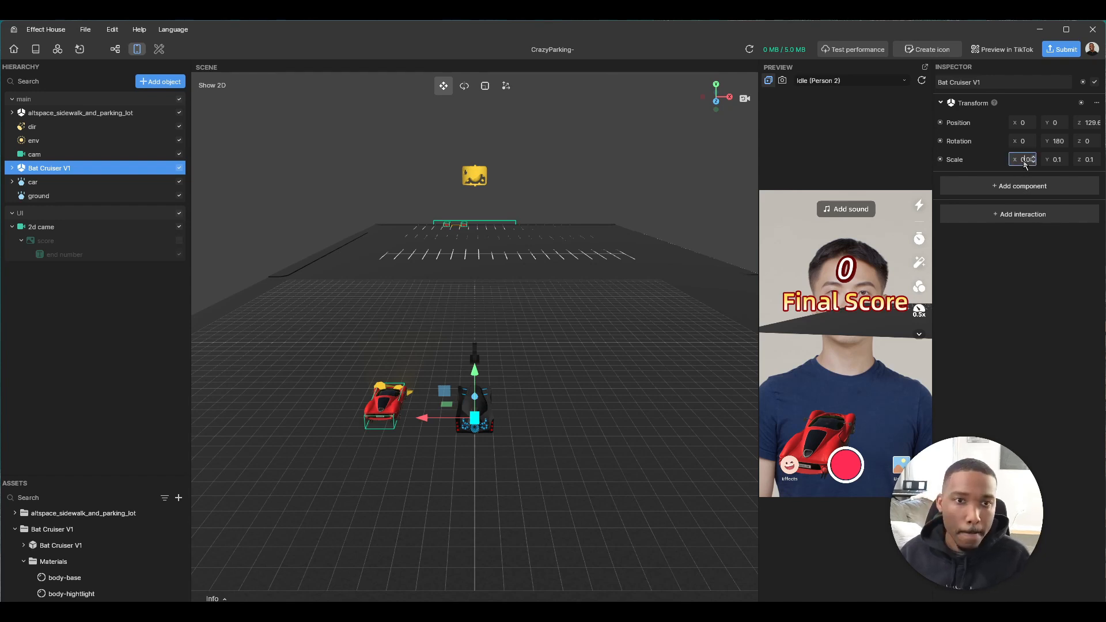
{"action": "left_click", "coordinate": [1057, 162]}
{"action": "type", "text": "0.08"}
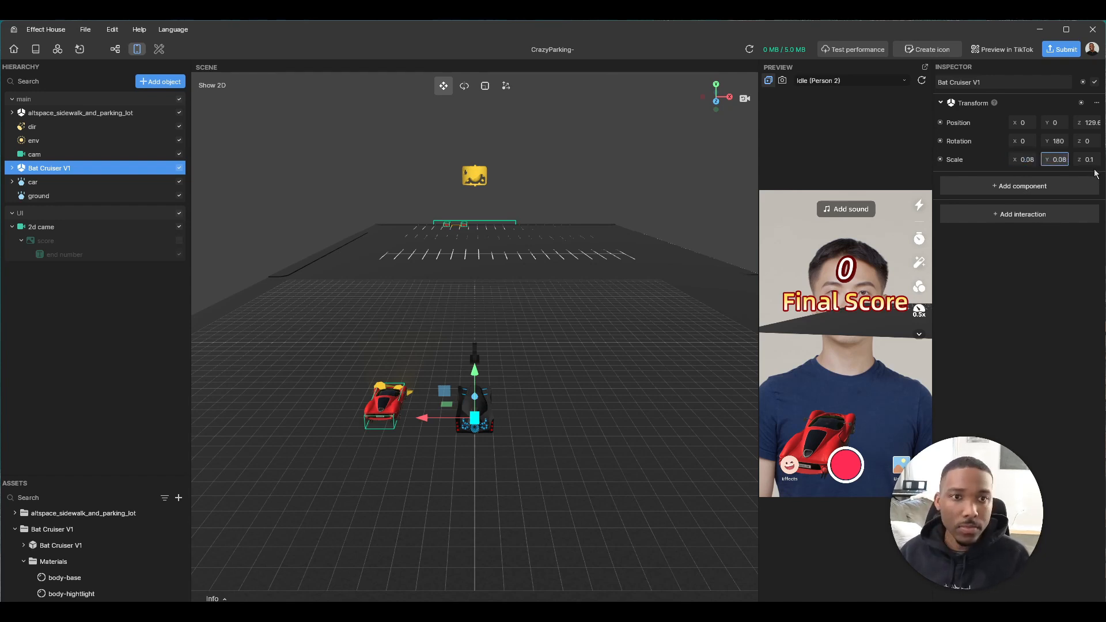
{"action": "left_click", "coordinate": [1088, 161]}
{"action": "type", "text": "0.08"}
{"action": "key", "text": "Return"}
{"action": "left_click_drag", "start_coordinate": [441, 419], "coordinate": [396, 408]}
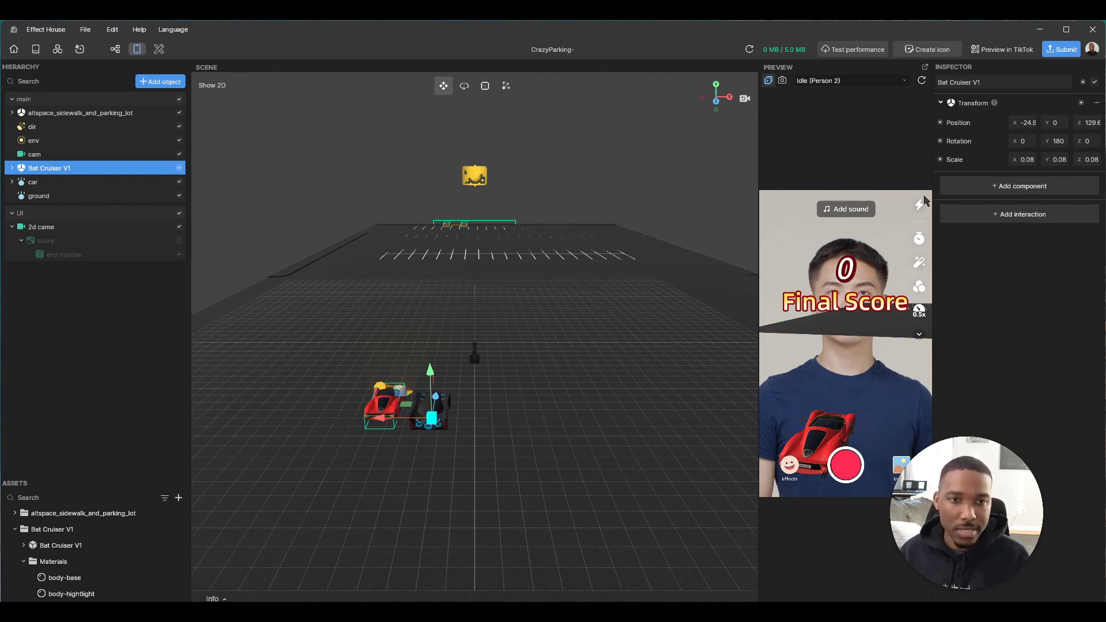
Add a 3D physics Rigid Body component to the Bat Cruiser V1
{"action": "left_click", "coordinate": [1014, 186]}
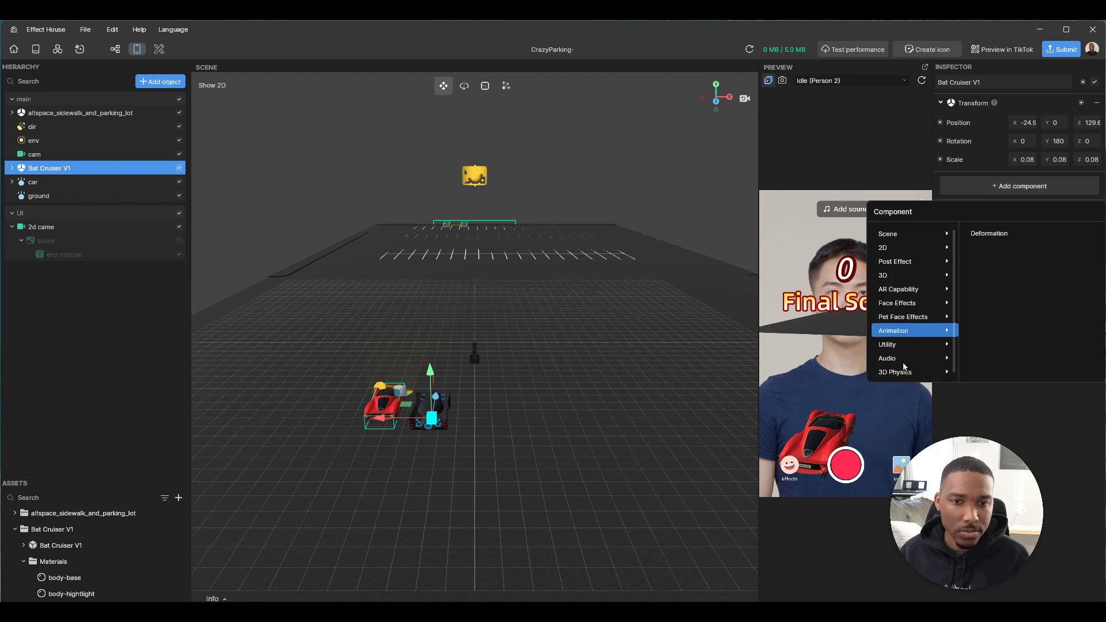
{"action": "mouse_move", "coordinate": [904, 373]}
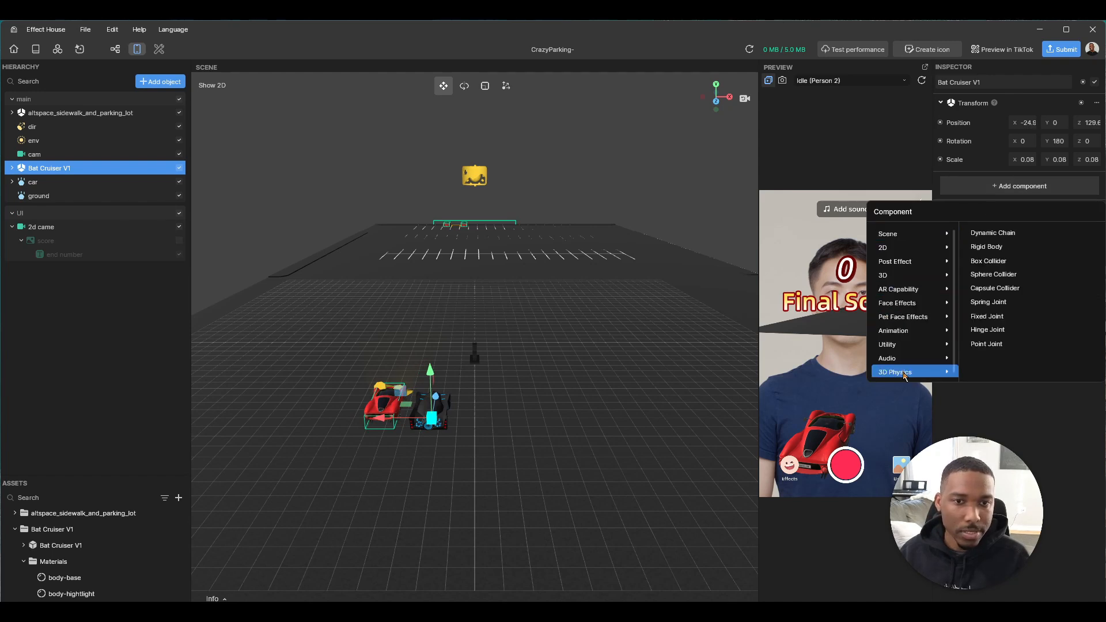
{"action": "left_click", "coordinate": [986, 247]}
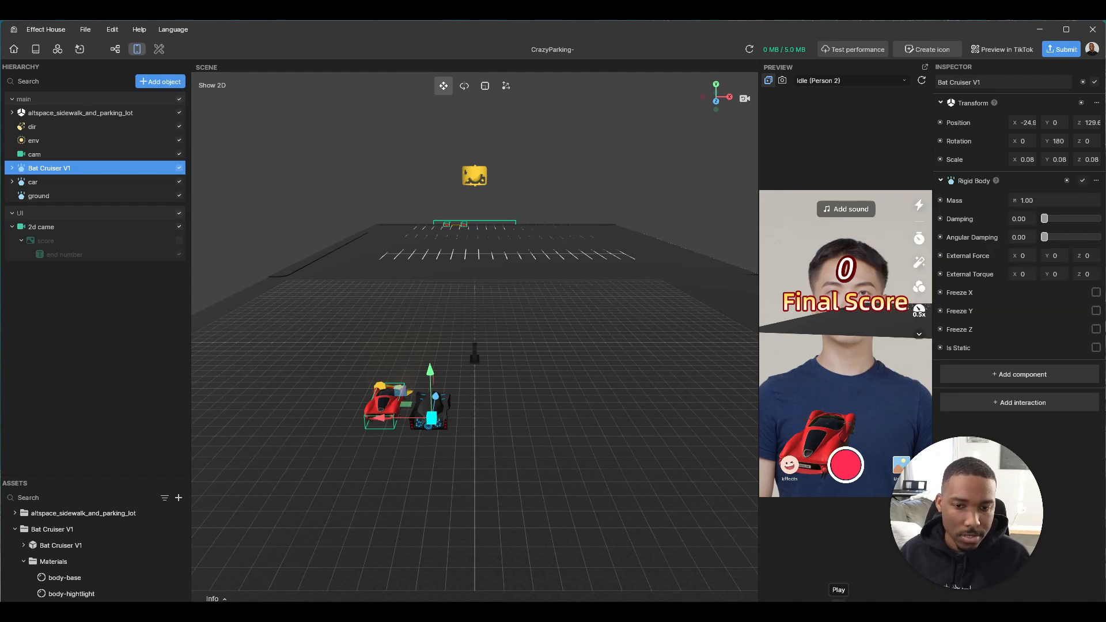
Play the effect preview and switch the Bat Cruiser V1's Rigid Body off and back on to compare its behaviour
{"action": "left_click", "coordinate": [839, 602]}
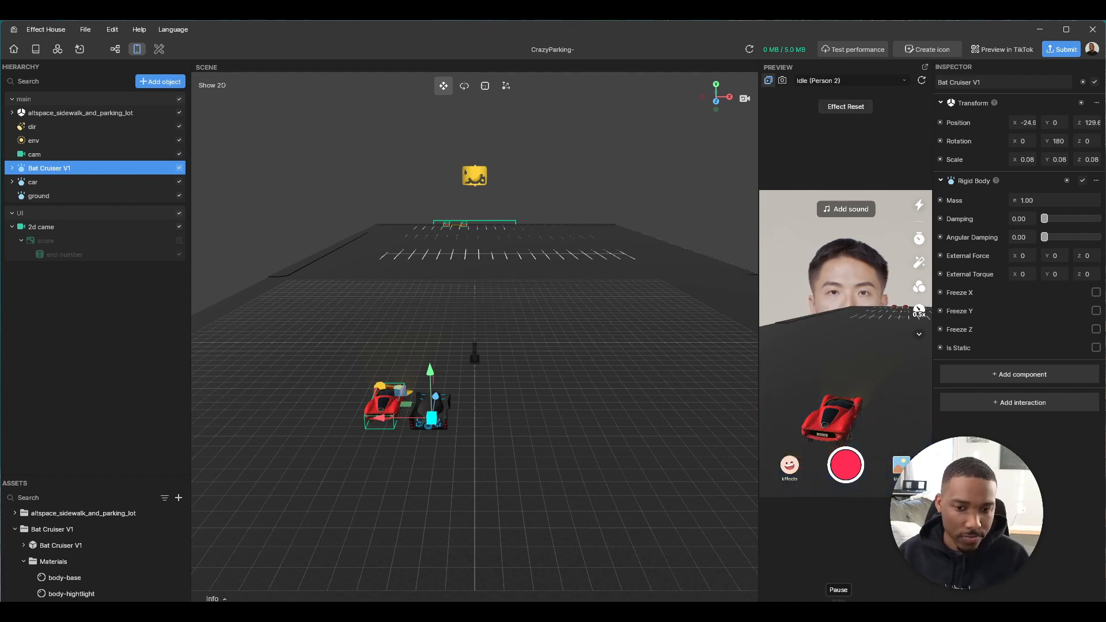
{"action": "left_click", "coordinate": [1082, 181]}
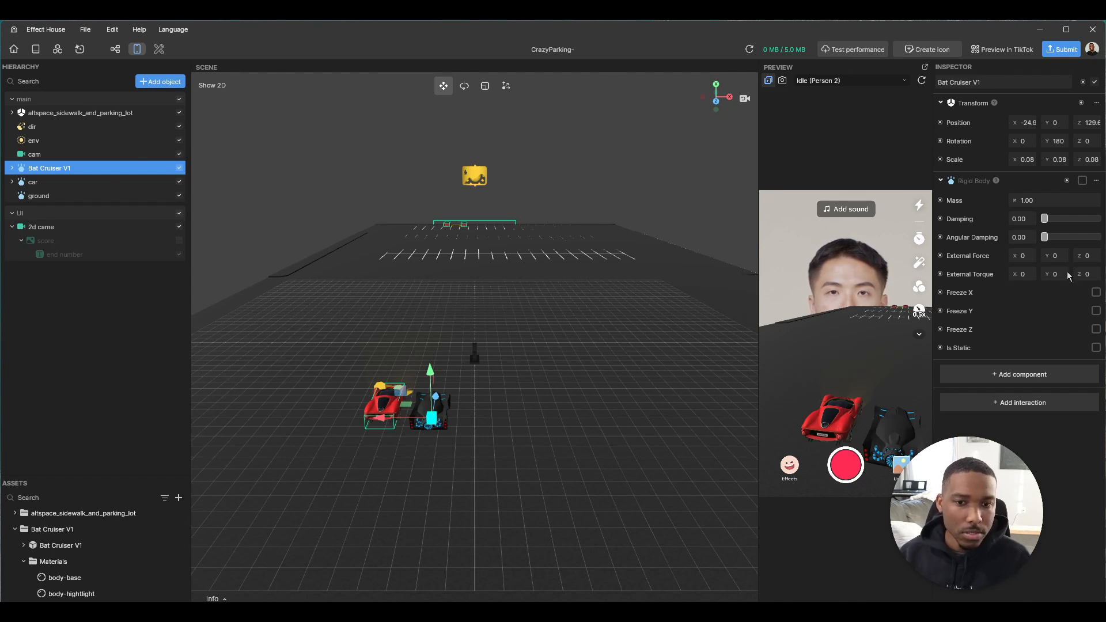
{"action": "left_click", "coordinate": [1082, 181]}
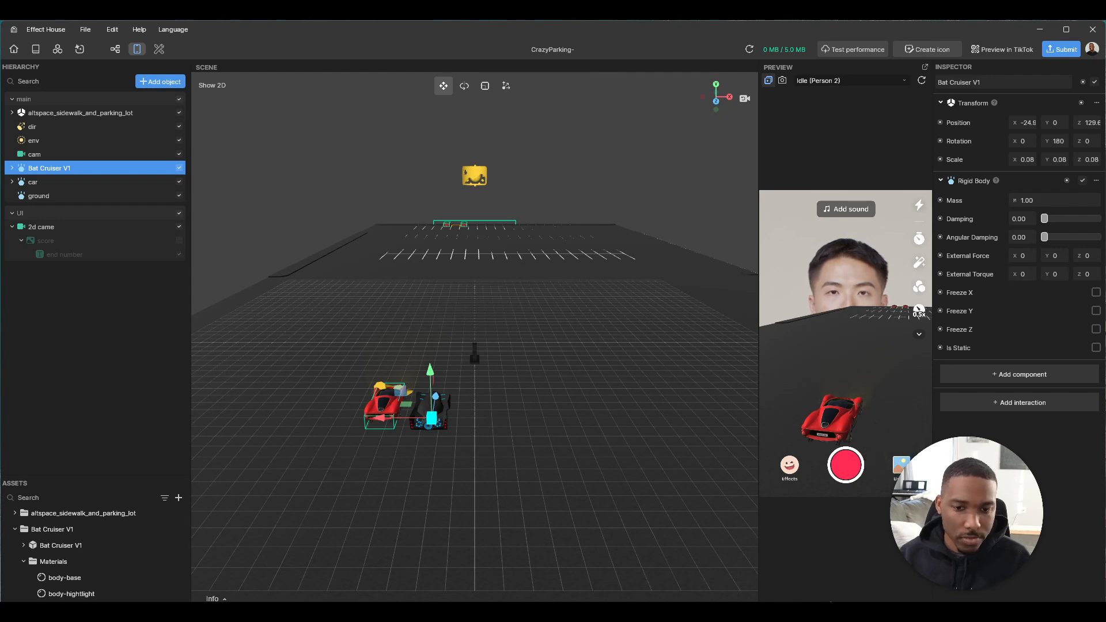
Add a Box Collider to the Bat Cruiser V1 and assign it the Physics Matter asset
{"action": "left_click", "coordinate": [1011, 375]}
{"action": "left_click", "coordinate": [1001, 239]}
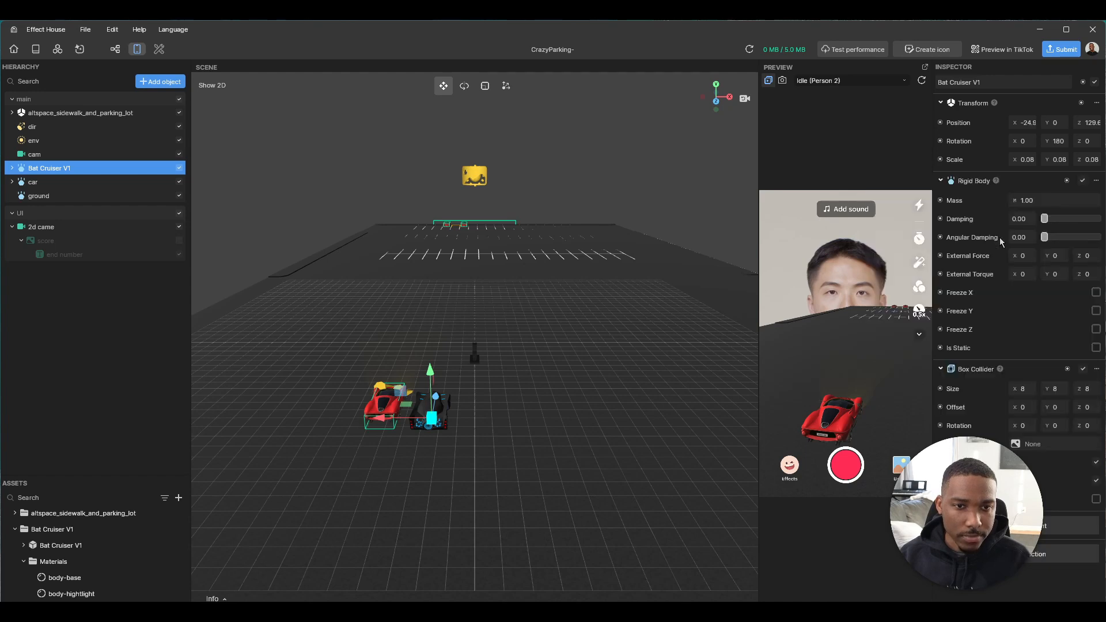
{"action": "left_click", "coordinate": [1034, 444]}
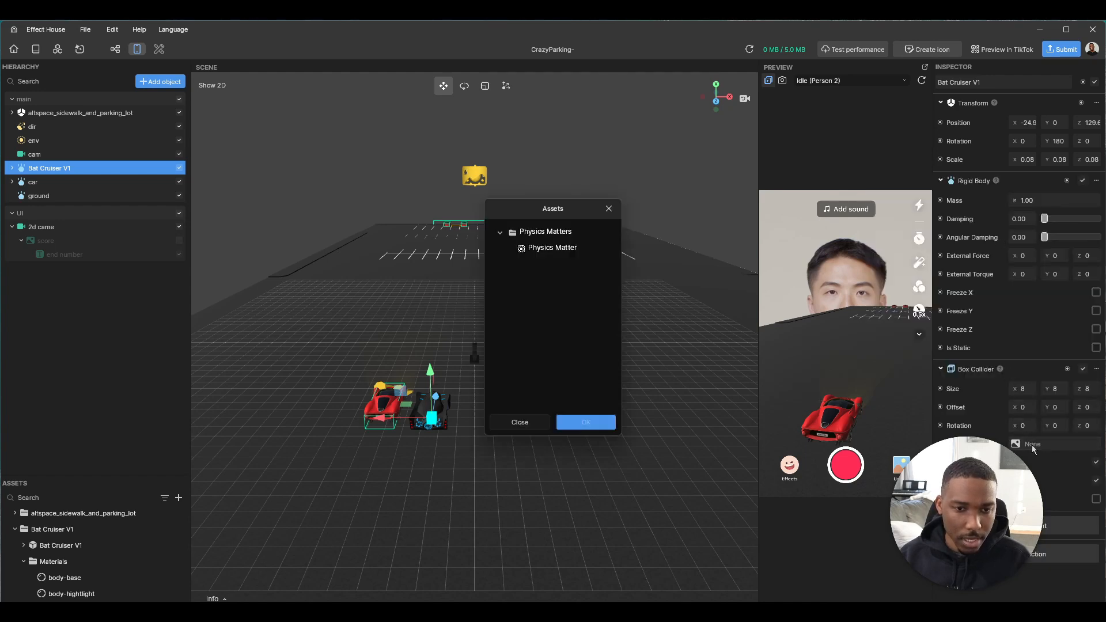
{"action": "left_click", "coordinate": [541, 248]}
{"action": "left_click", "coordinate": [586, 423]}
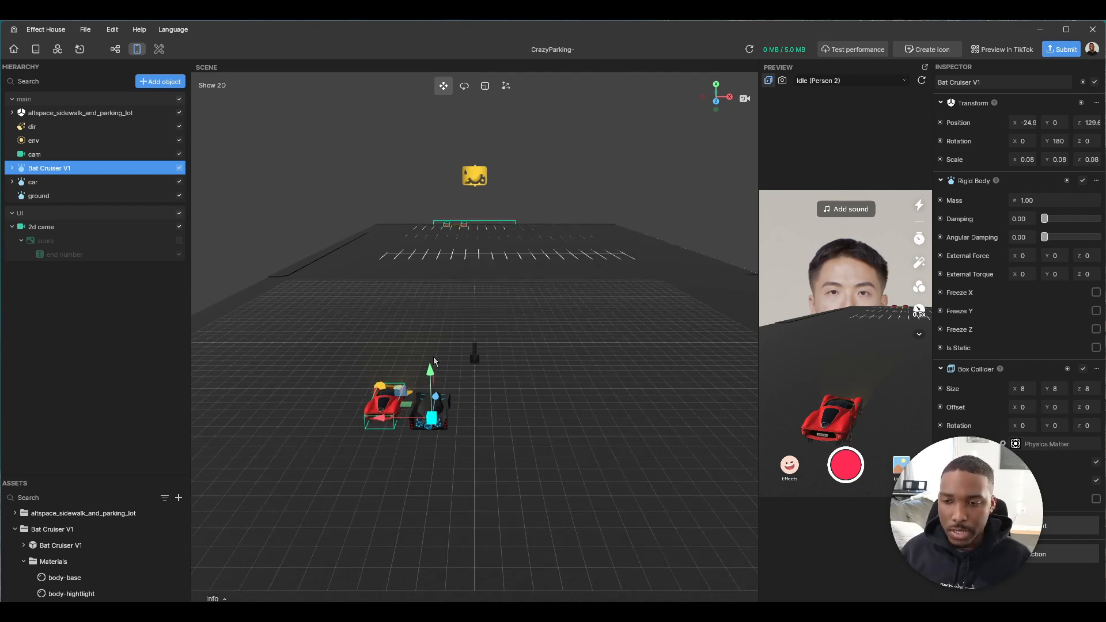
Set the Bat Cruiser V1's Box Collider size to 300 on the X, Y and Z axes
{"action": "scroll", "coordinate": [433, 357], "scroll_direction": "up", "scroll_amount": 4}
{"action": "right_click_drag", "start_coordinate": [436, 358], "coordinate": [403, 282]}
{"action": "middle_click_drag", "start_coordinate": [302, 260], "coordinate": [348, 311]}
{"action": "scroll", "coordinate": [351, 388], "scroll_direction": "up", "scroll_amount": 3}
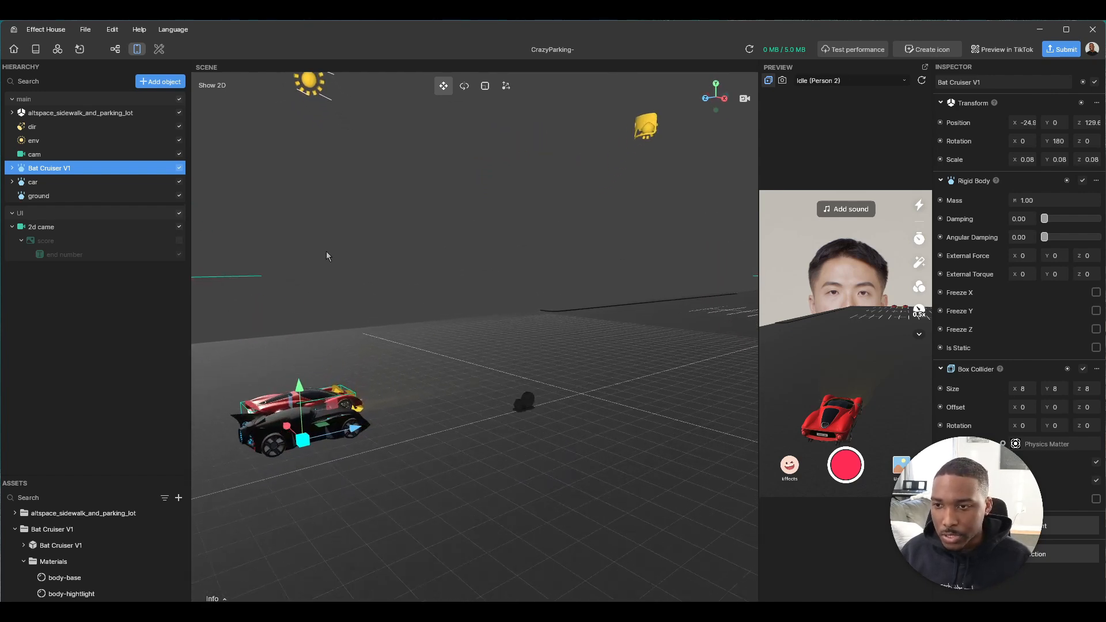
{"action": "middle_click_drag", "start_coordinate": [326, 252], "coordinate": [404, 243]}
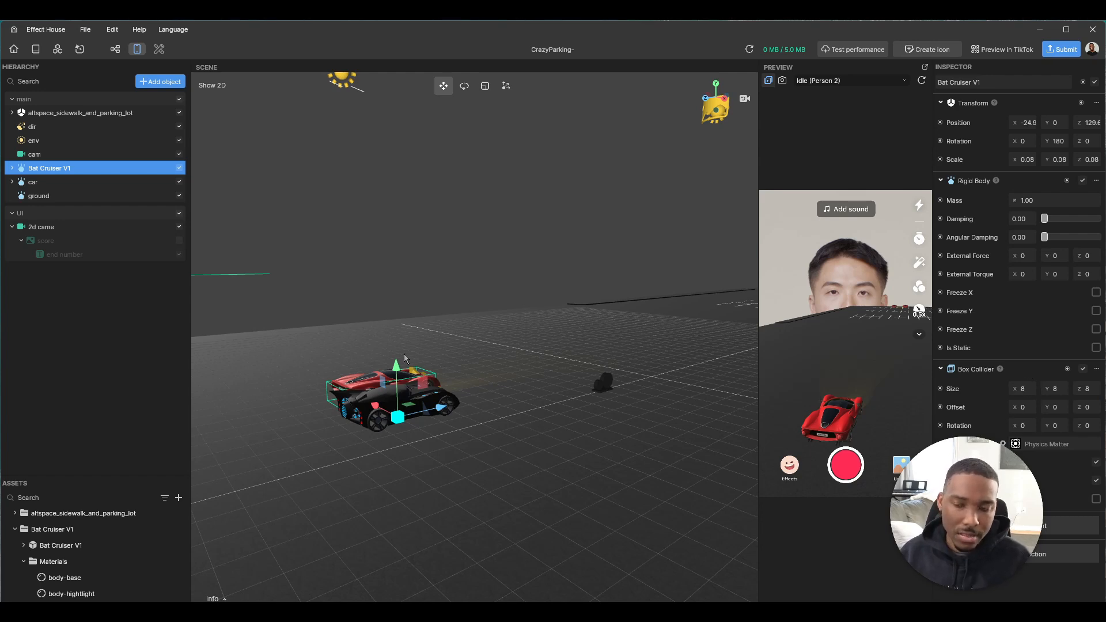
{"action": "left_click", "coordinate": [1010, 391]}
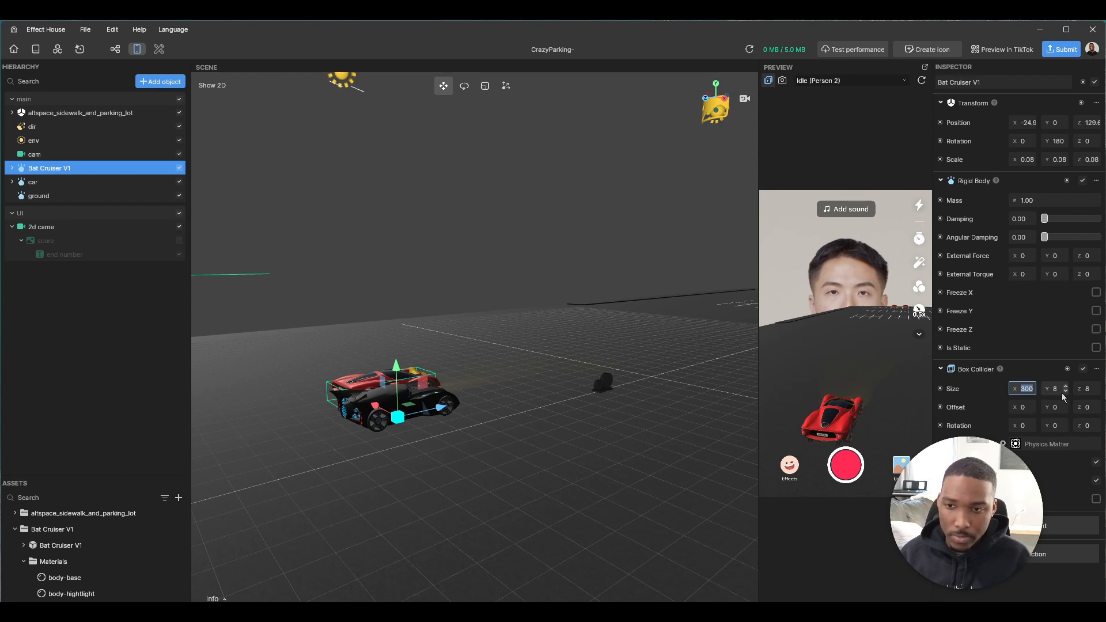
{"action": "key", "text": "Tab"}
{"action": "type", "text": "300"}
{"action": "key", "text": "Tab"}
{"action": "key", "text": "Return"}
Try Z sizes of 450 and 480 for the Box Collider, checking the fit against the car's length from above
{"action": "right_click_drag", "start_coordinate": [372, 203], "coordinate": [371, 291]}
{"action": "scroll", "coordinate": [420, 231], "scroll_direction": "up", "scroll_amount": 3}
{"action": "right_click_drag", "start_coordinate": [421, 230], "coordinate": [587, 377]}
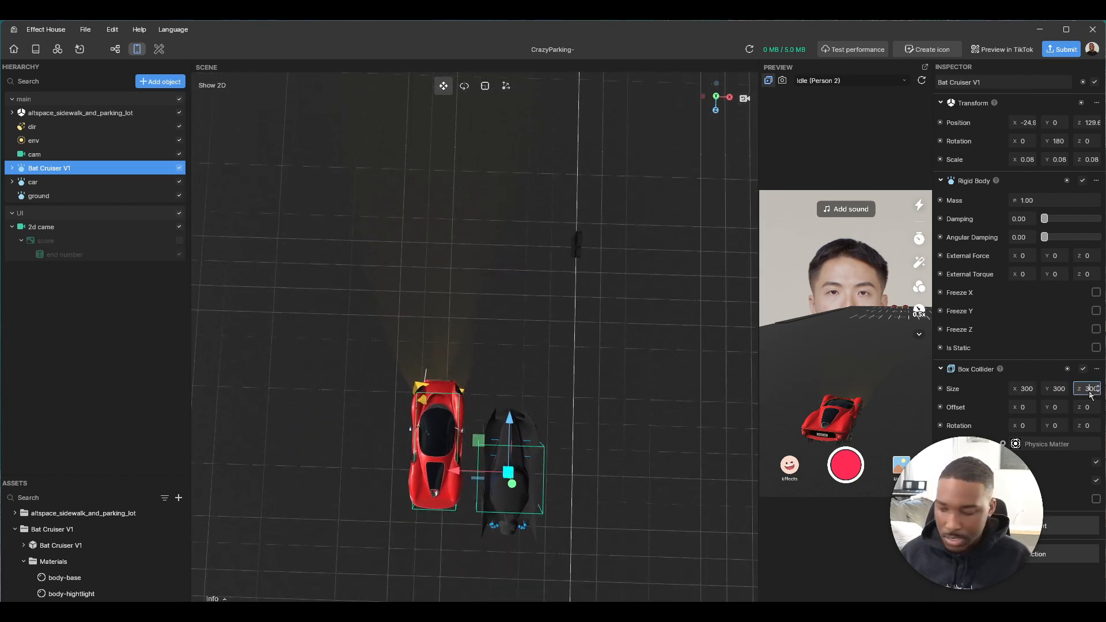
{"action": "type", "text": "0"}
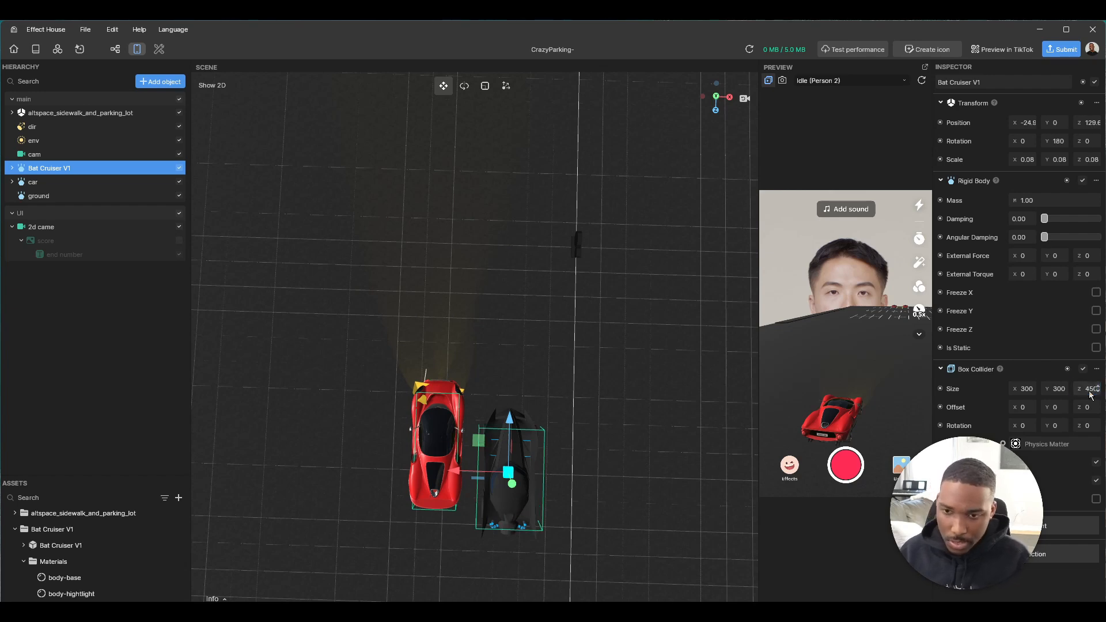
{"action": "middle_click_drag", "start_coordinate": [705, 423], "coordinate": [674, 366]}
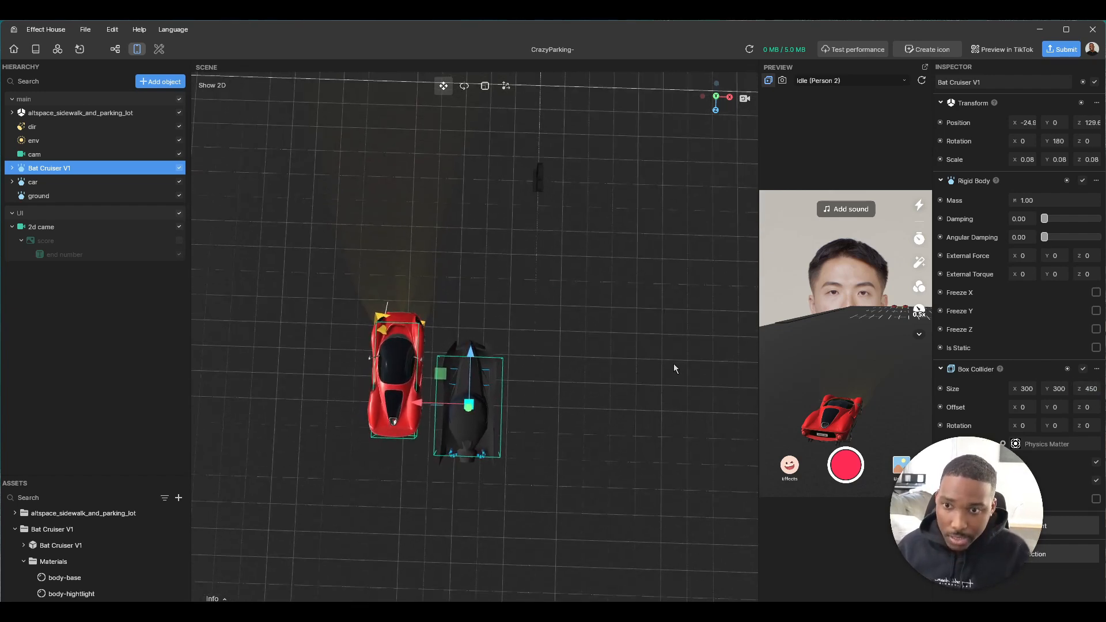
{"action": "key", "text": "Return"}
{"action": "left_click", "coordinate": [1094, 392]}
{"action": "type", "text": "480"}
{"action": "key", "text": "Return"}
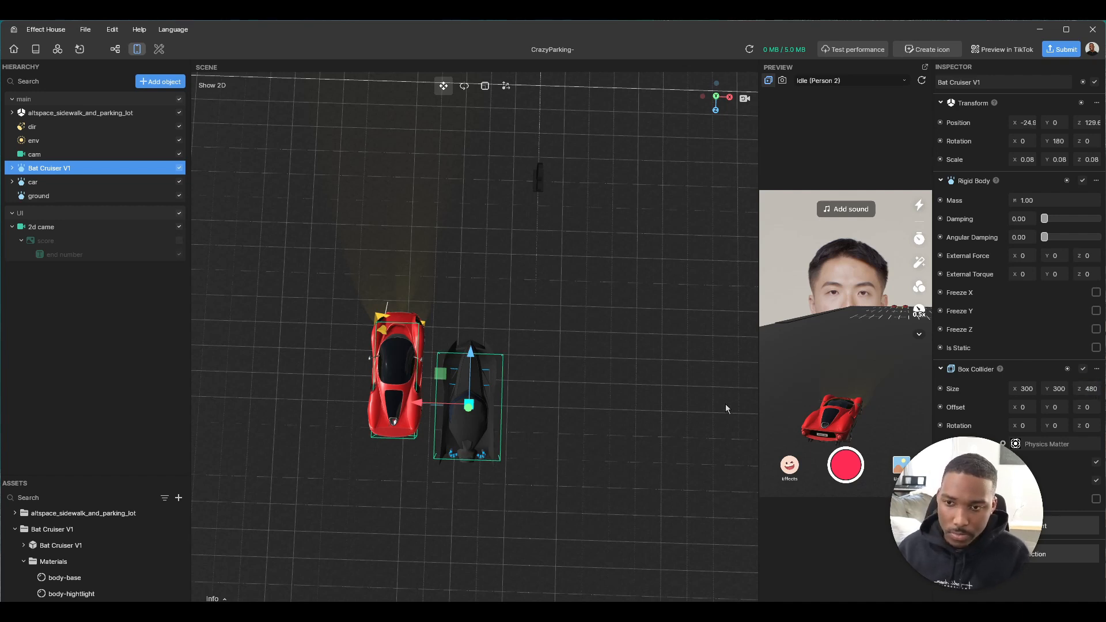
Set the Box Collider's Z size to 500
{"action": "left_click", "coordinate": [1091, 393]}
{"action": "type", "text": "504"}
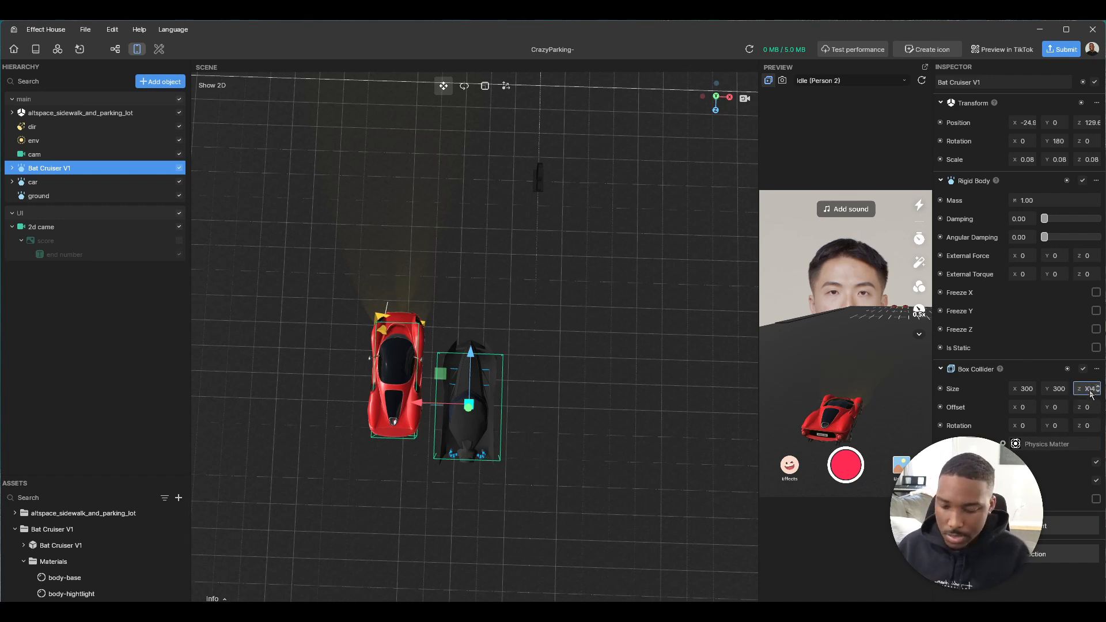
{"action": "key", "text": "Return"}
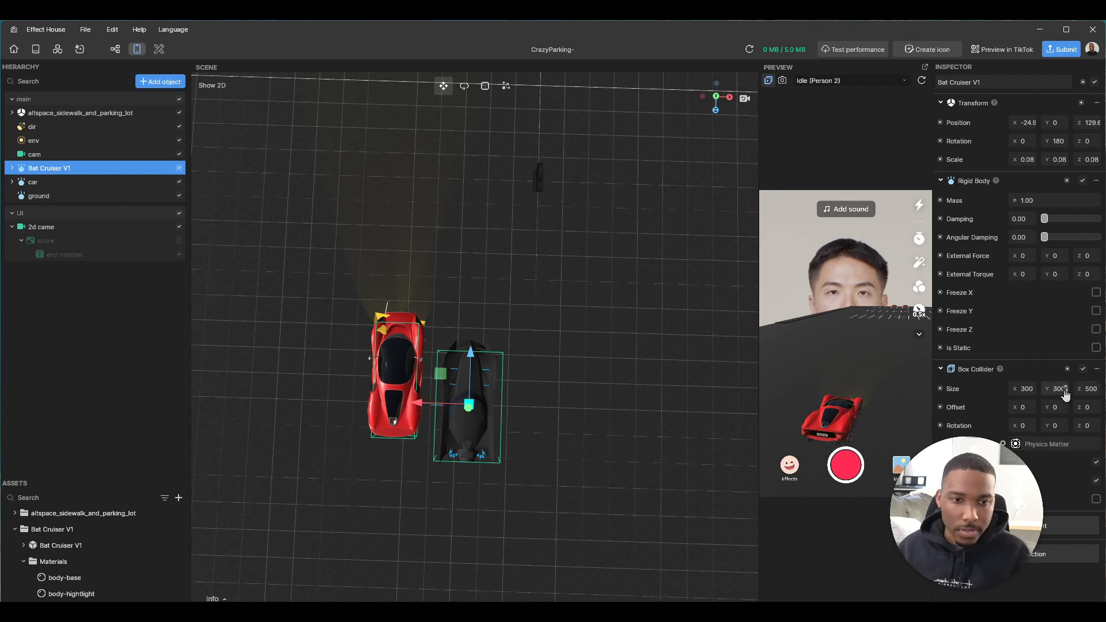
Narrow the Box Collider to an X size of 250 to fit the Bat Cruiser V1's width
{"action": "mouse_move", "coordinate": [596, 383]}
{"action": "middle_mouse_down"}
{"action": "mouse_move", "coordinate": [548, 285]}
{"action": "mouse_move", "coordinate": [607, 366]}
{"action": "middle_mouse_up"}
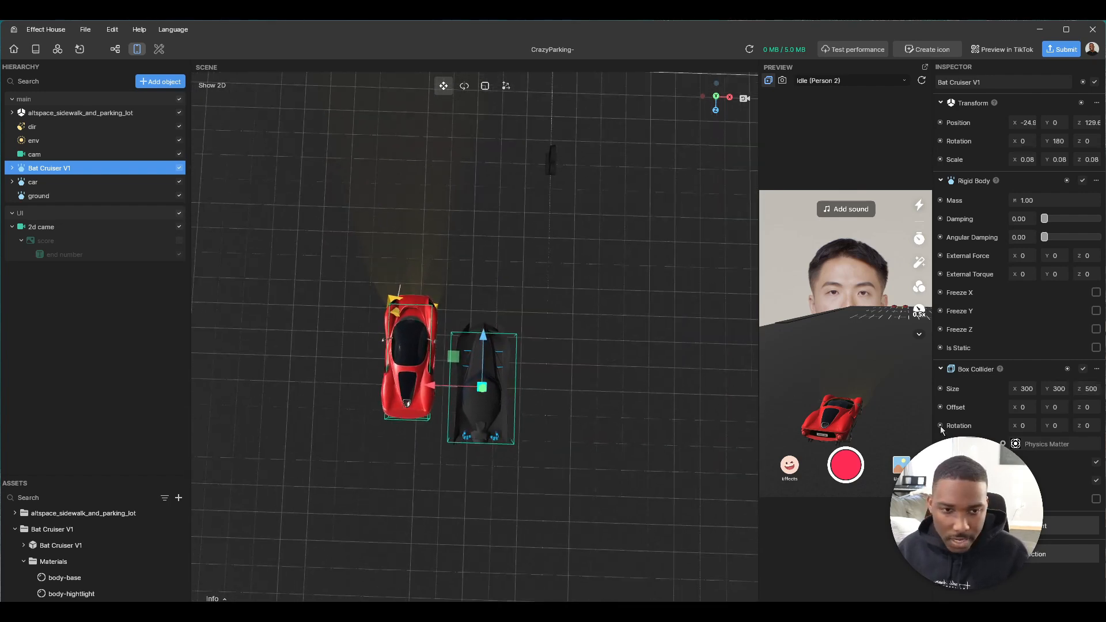
{"action": "left_click", "coordinate": [1024, 391]}
{"action": "key", "text": "ctrl+a"}
{"action": "type", "text": "250"}
{"action": "key", "text": "Return"}
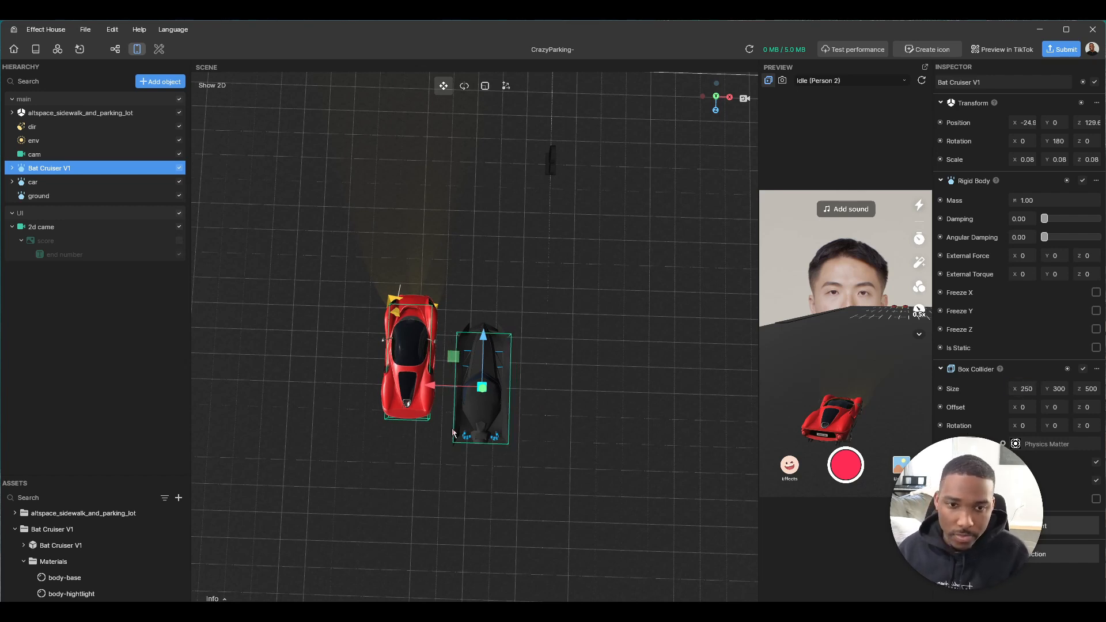
Check the Box Collider's height from the side and from below, and set its Y size to 150
{"action": "middle_click_drag", "start_coordinate": [553, 412], "coordinate": [542, 357]}
{"action": "right_click_drag", "start_coordinate": [542, 357], "coordinate": [407, 229]}
{"action": "scroll", "coordinate": [490, 324], "scroll_direction": "up", "scroll_amount": 1}
{"action": "scroll", "coordinate": [489, 323], "scroll_direction": "up", "scroll_amount": 5}
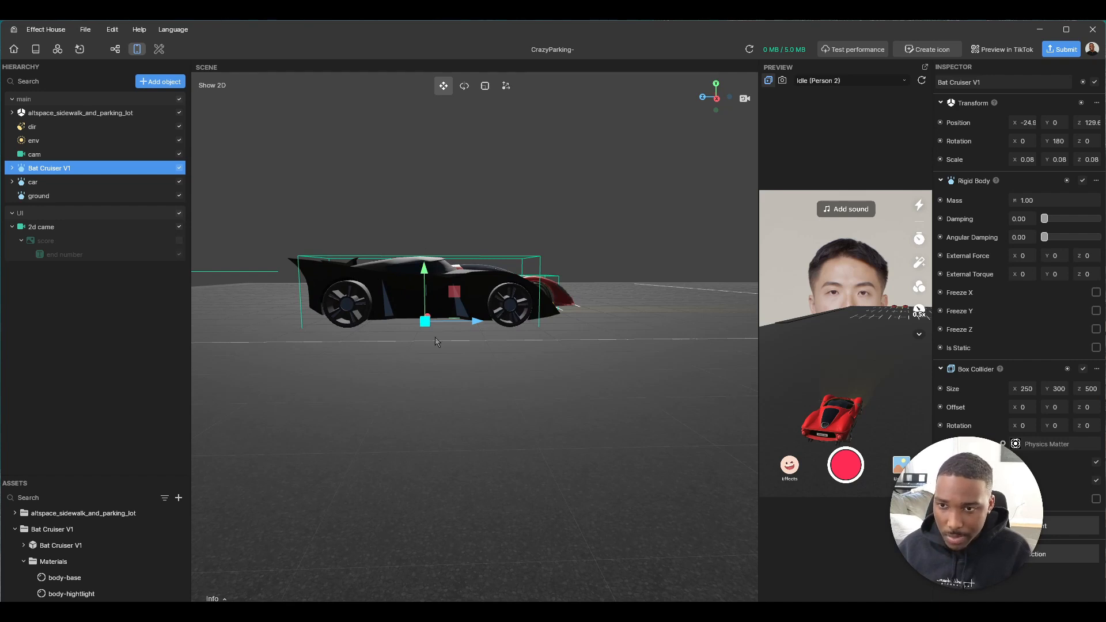
{"action": "scroll", "coordinate": [443, 268], "scroll_direction": "up", "scroll_amount": 4}
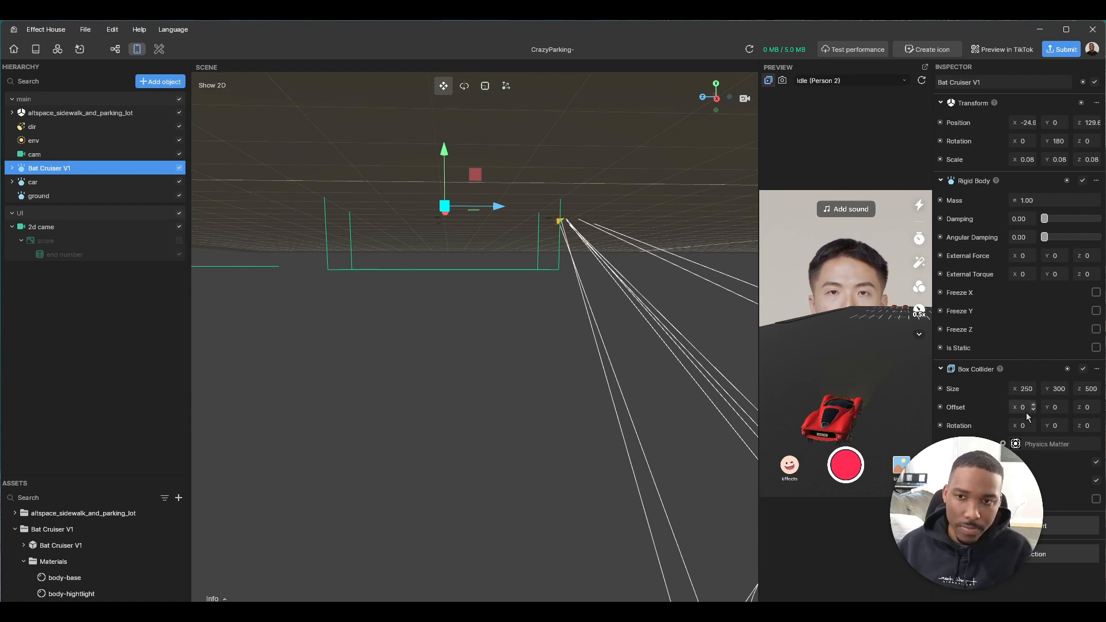
{"action": "double_click", "coordinate": [1060, 391]}
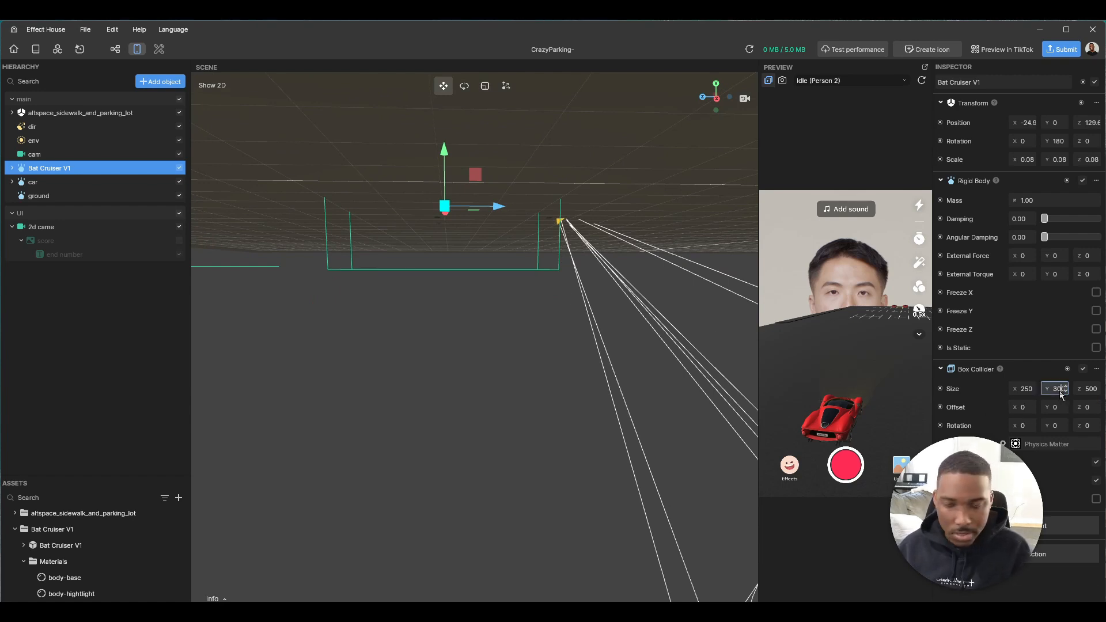
{"action": "type", "text": "150"}
{"action": "key", "text": "Return"}
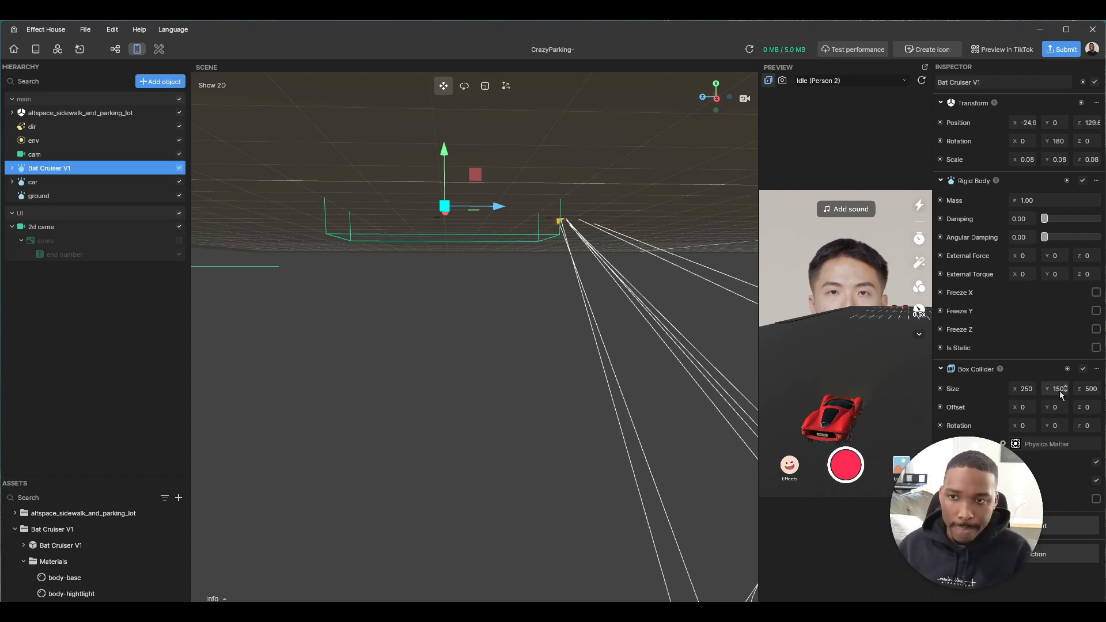
Reduce the Box Collider's Y size to 100
{"action": "key", "text": "f"}
{"action": "middle_click_drag", "start_coordinate": [595, 425], "coordinate": [612, 360]}
{"action": "double_click", "coordinate": [1059, 390]}
{"action": "type", "text": "100"}
{"action": "key", "text": "Return"}
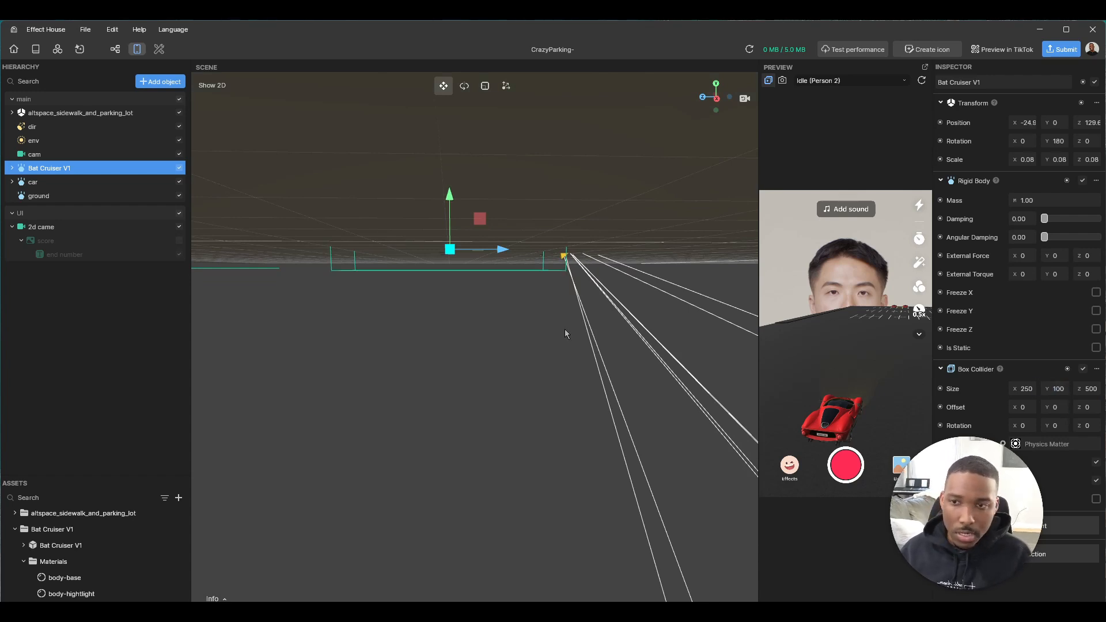
Compare the Box Collider with the Bat Cruiser V1 from below and the side, and set its Y offset to 100
{"action": "middle_click_drag", "start_coordinate": [565, 329], "coordinate": [562, 361]}
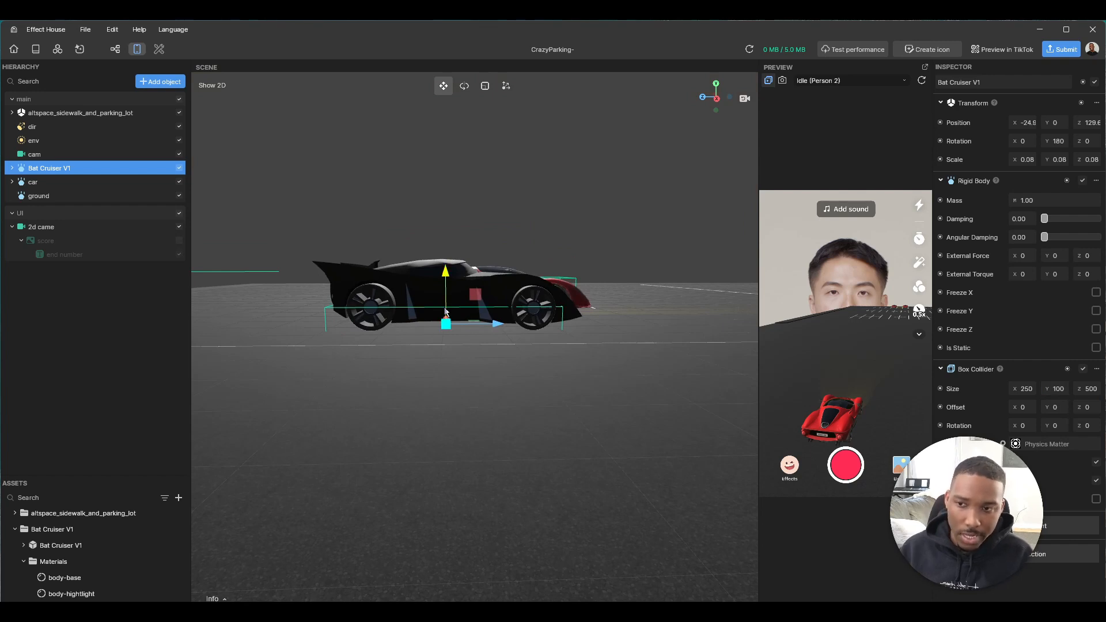
{"action": "middle_click_drag", "start_coordinate": [457, 365], "coordinate": [480, 326]}
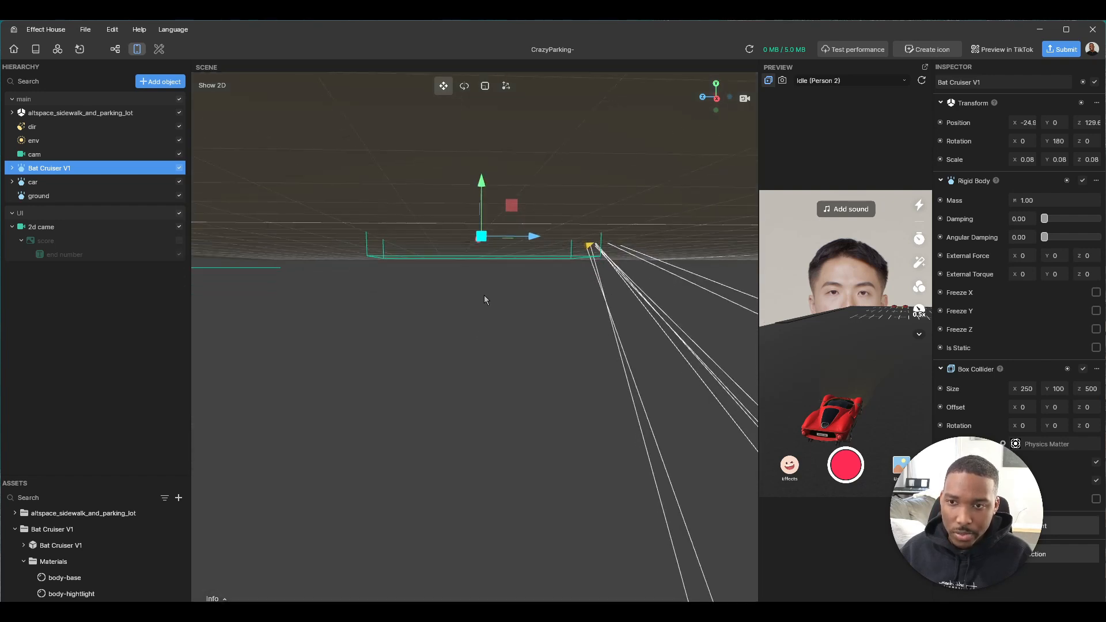
{"action": "middle_click_drag", "start_coordinate": [484, 266], "coordinate": [480, 292]}
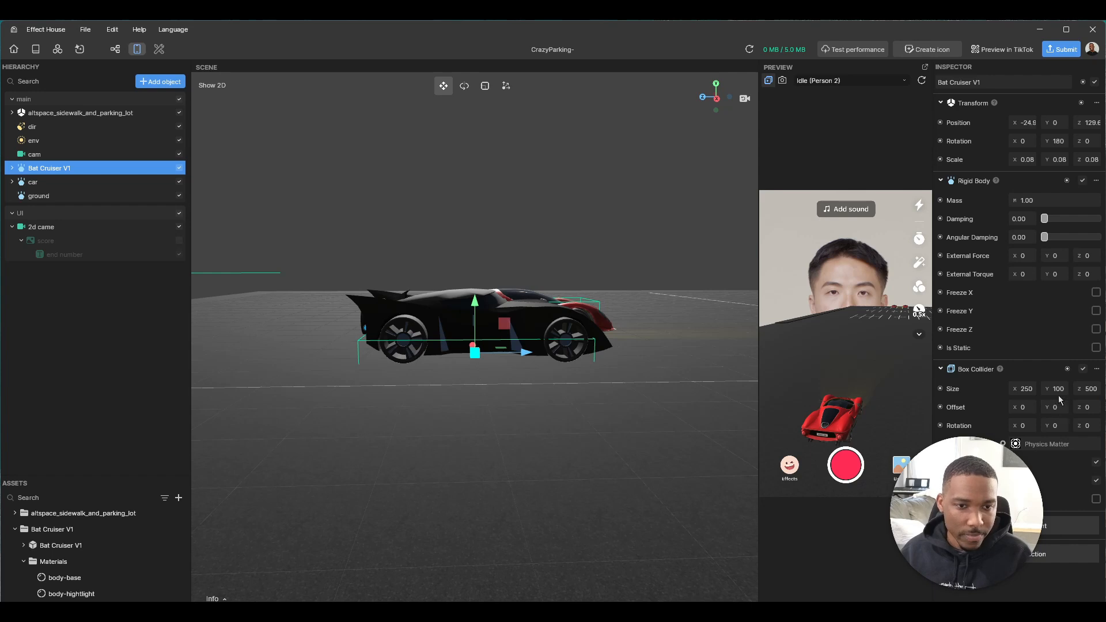
{"action": "left_click", "coordinate": [1044, 408]}
{"action": "type", "text": "100"}
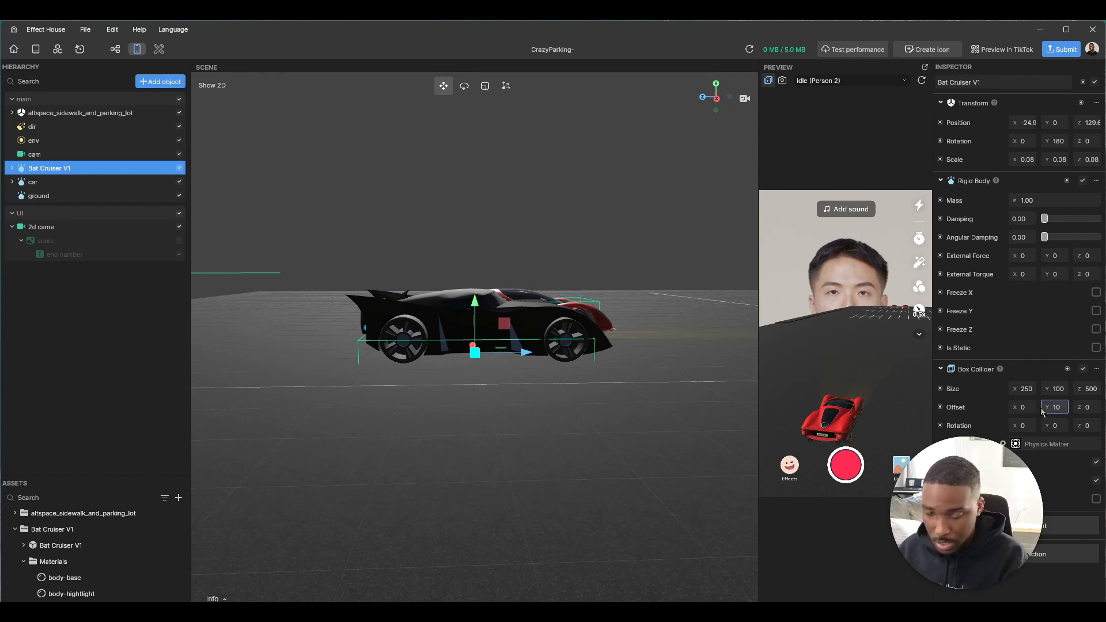
{"action": "key", "text": "Return"}
Lower the Box Collider's Y offset to 60
{"action": "left_click", "coordinate": [1061, 408]}
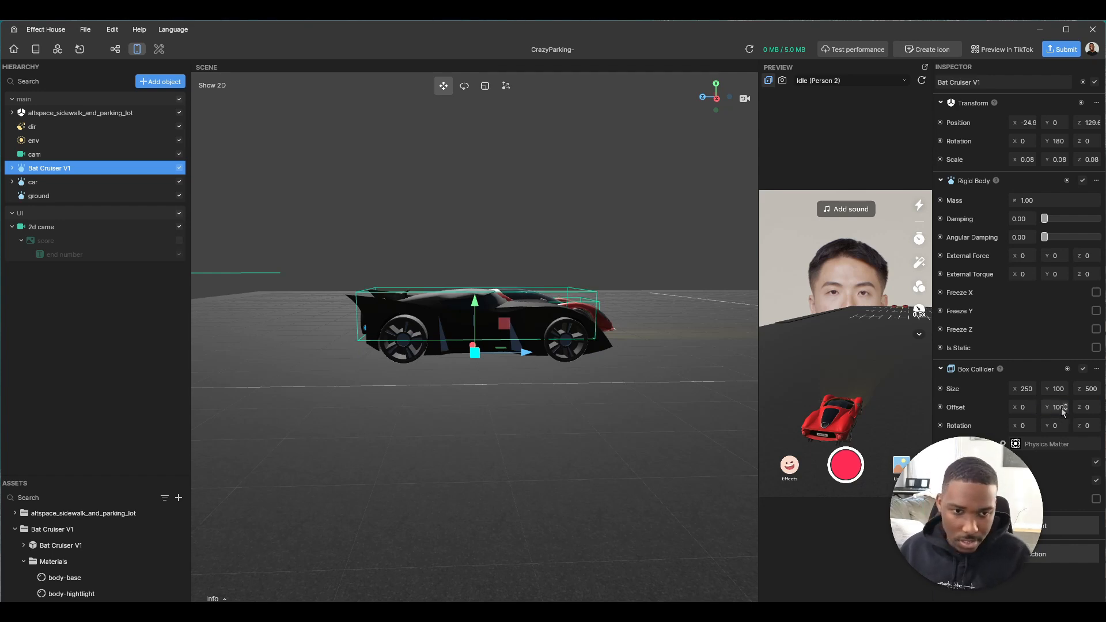
{"action": "type", "text": "60"}
{"action": "double_click", "coordinate": [1061, 410]}
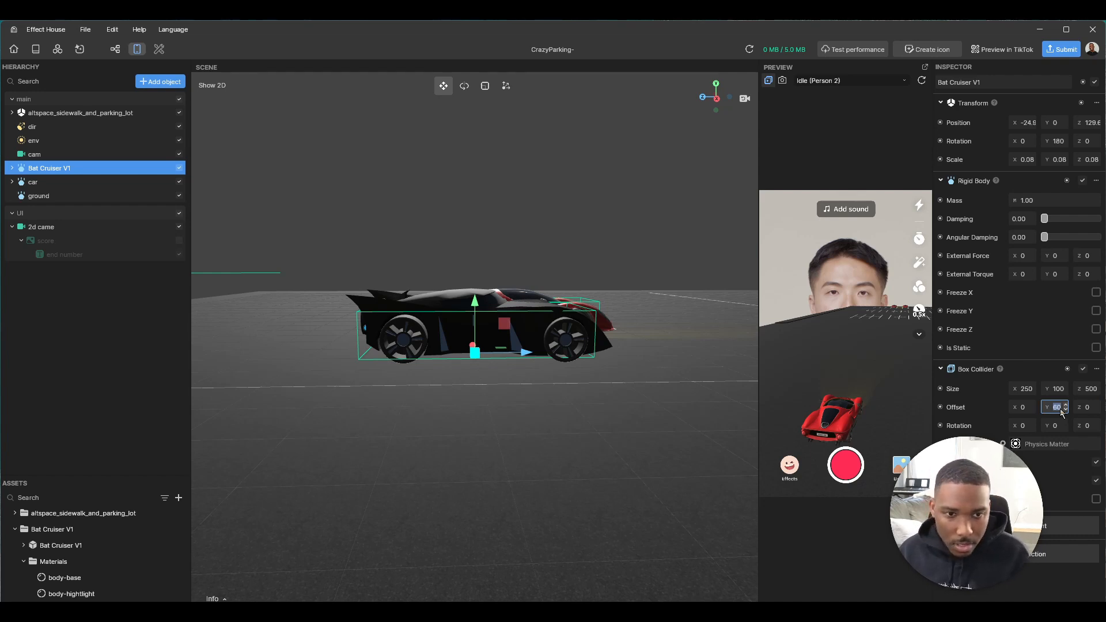
Set the Box Collider's Y size to 130 and its Y offset to 70 to enclose the Bat Cruiser V1
{"action": "left_click", "coordinate": [1058, 390]}
{"action": "type", "text": "1"}
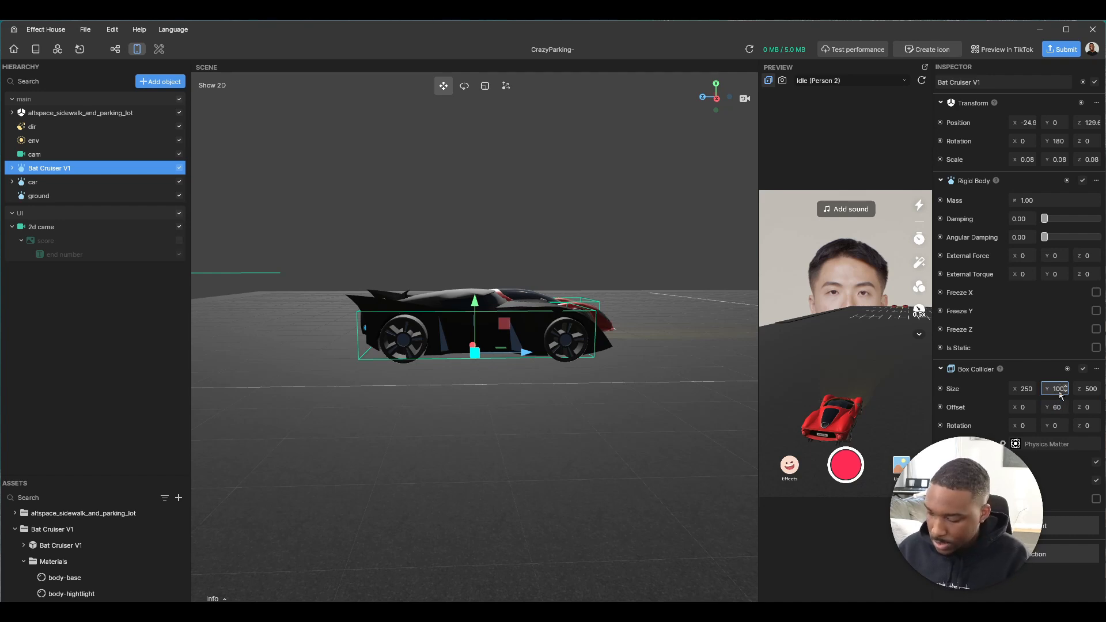
{"action": "type", "text": "40"}
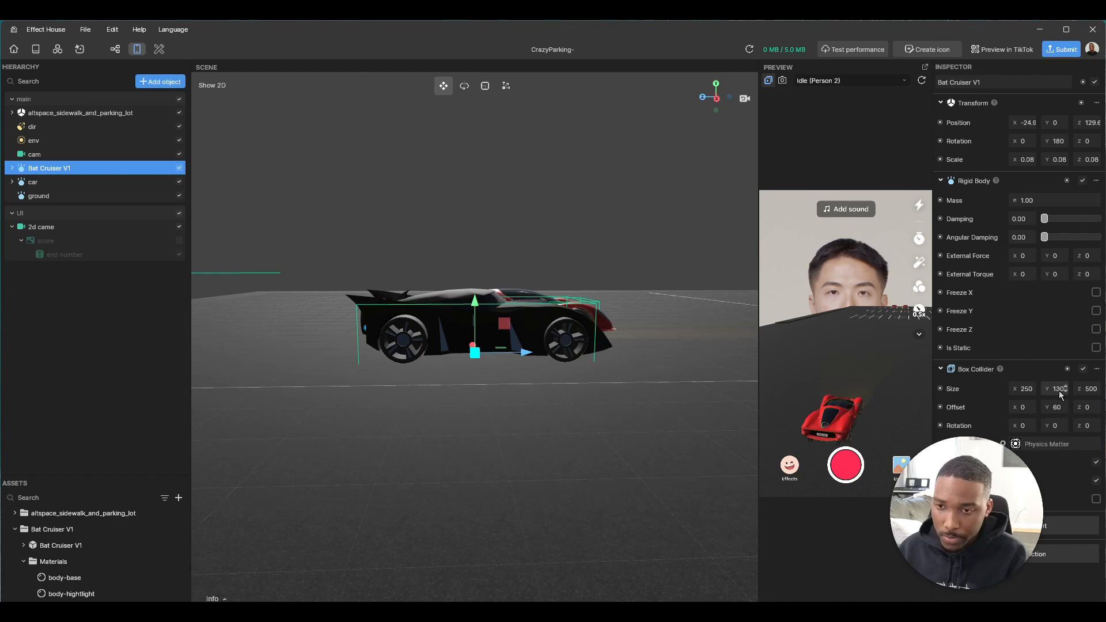
{"action": "left_click", "coordinate": [1055, 409]}
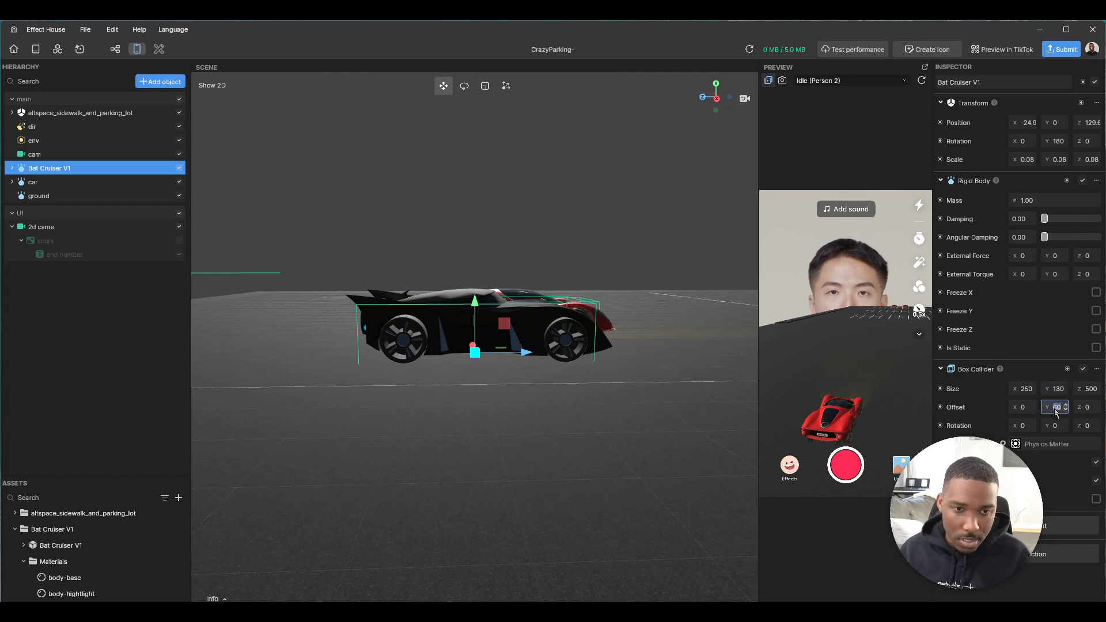
{"action": "key", "text": "Return"}
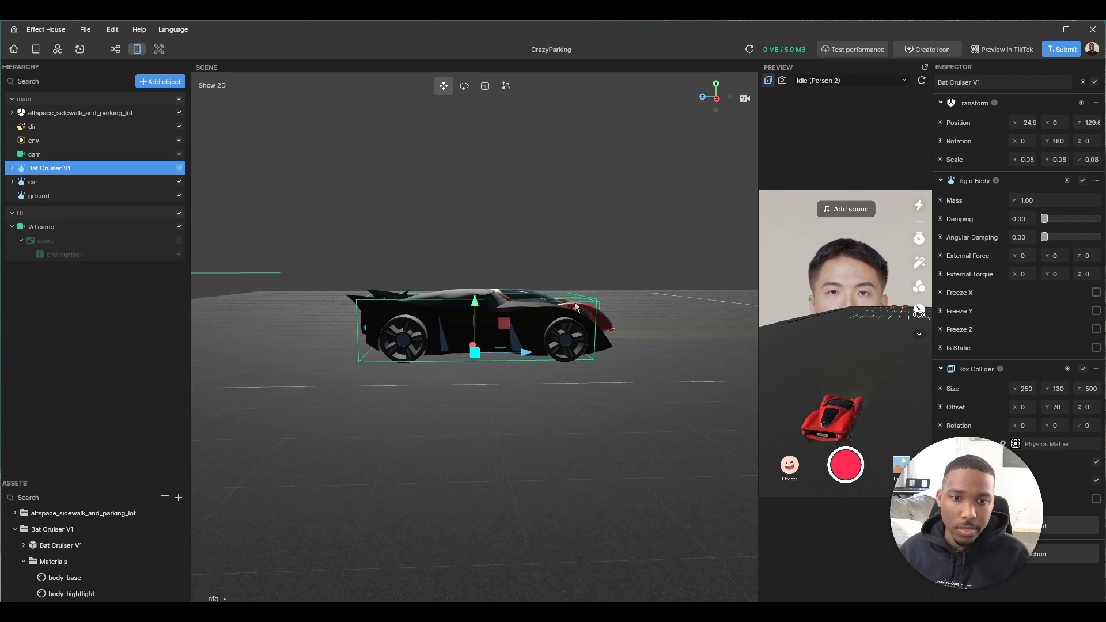
Copy the original car's X position to the Bat Cruiser V1 so both line up sideways
{"action": "scroll", "coordinate": [575, 306], "scroll_direction": "down", "scroll_amount": 5}
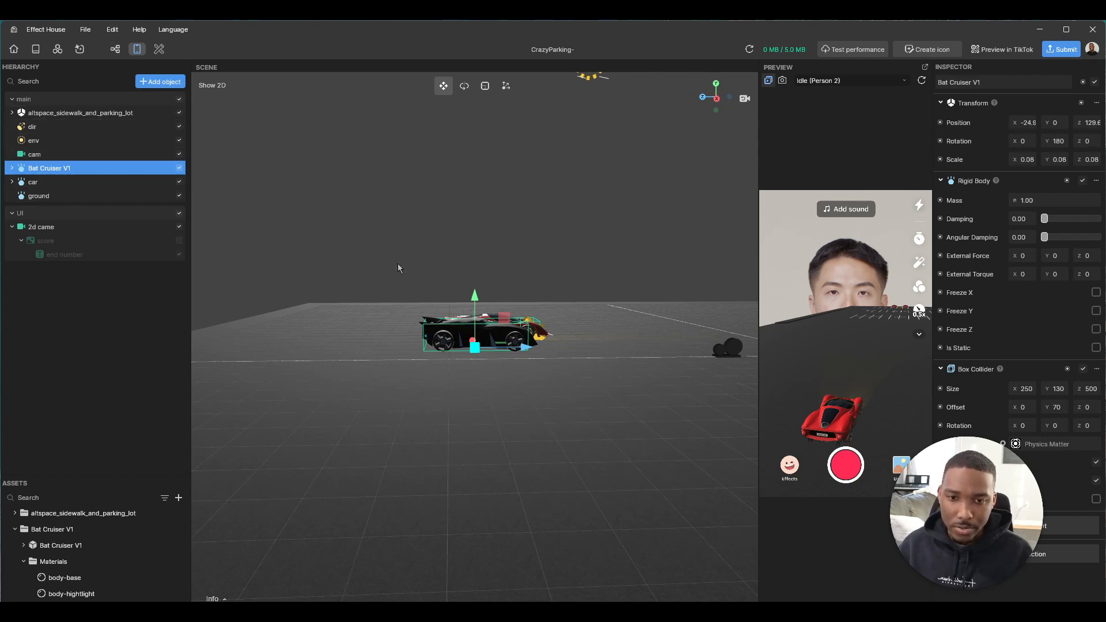
{"action": "right_click_drag", "start_coordinate": [416, 228], "coordinate": [574, 364]}
{"action": "left_click", "coordinate": [64, 181]}
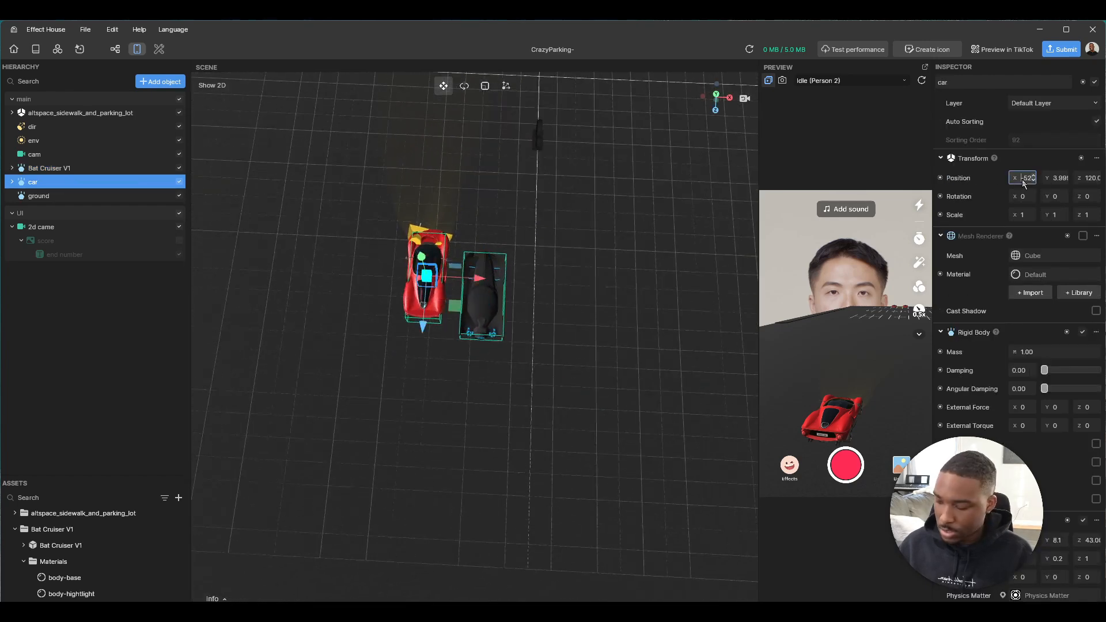
{"action": "left_click", "coordinate": [92, 168]}
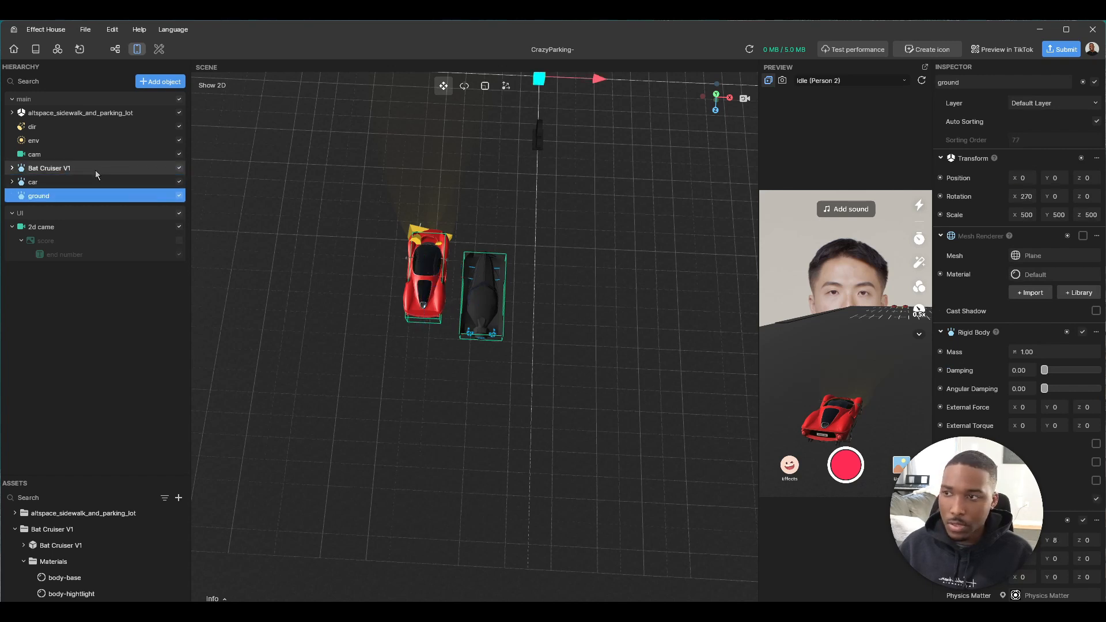
{"action": "left_click", "coordinate": [1029, 124]}
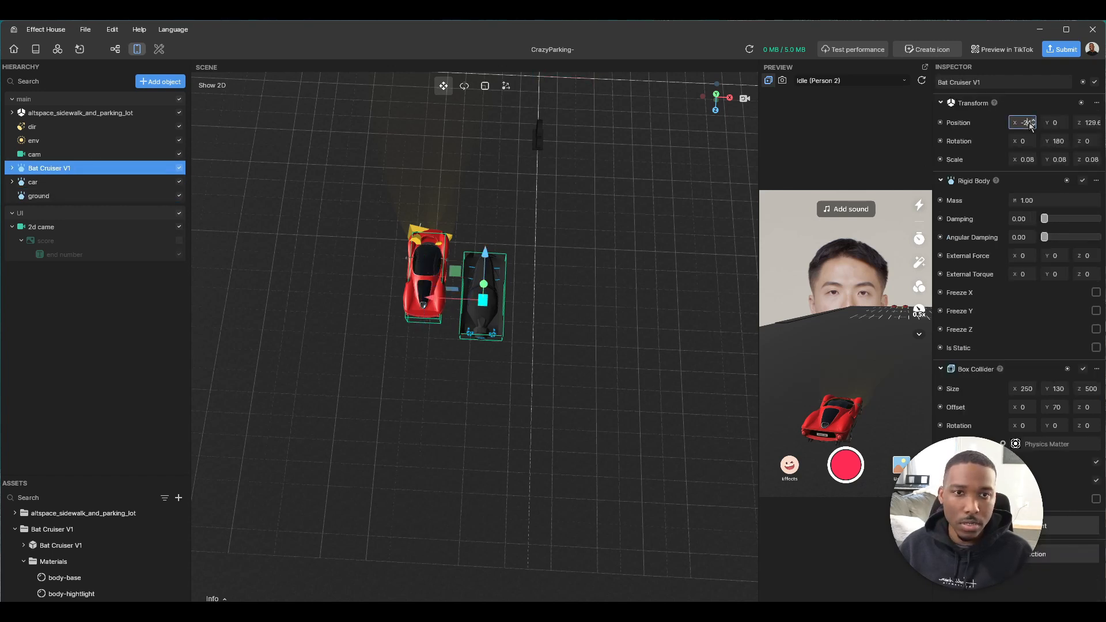
Copy the original car's Y and Z position values, about 3.99 and 120, to the Bat Cruiser V1
{"action": "left_click", "coordinate": [106, 182]}
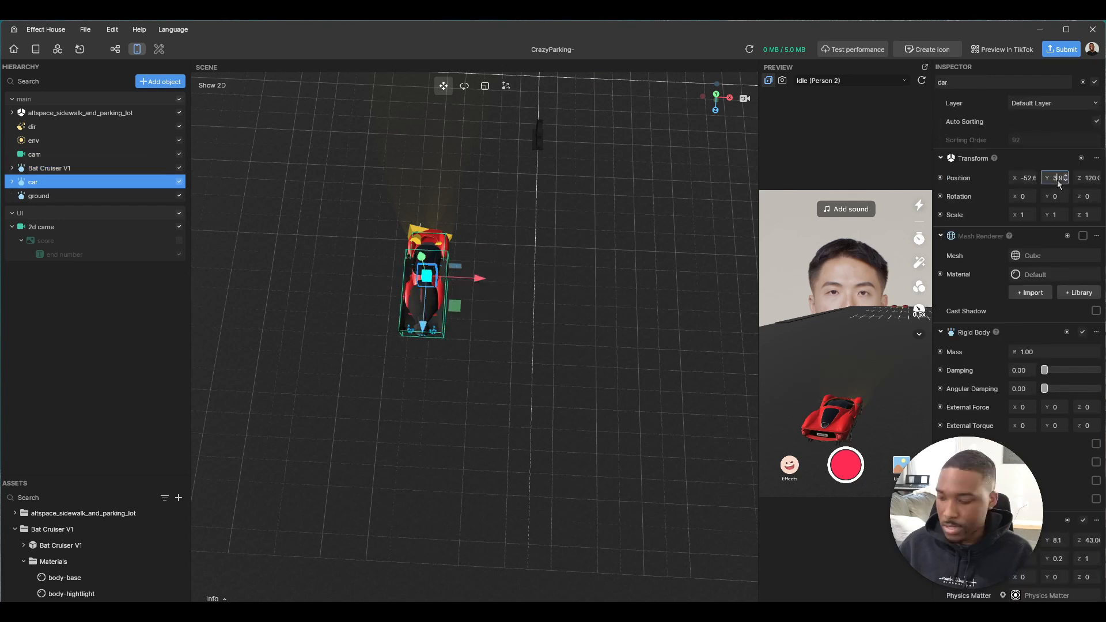
{"action": "left_click", "coordinate": [99, 169]}
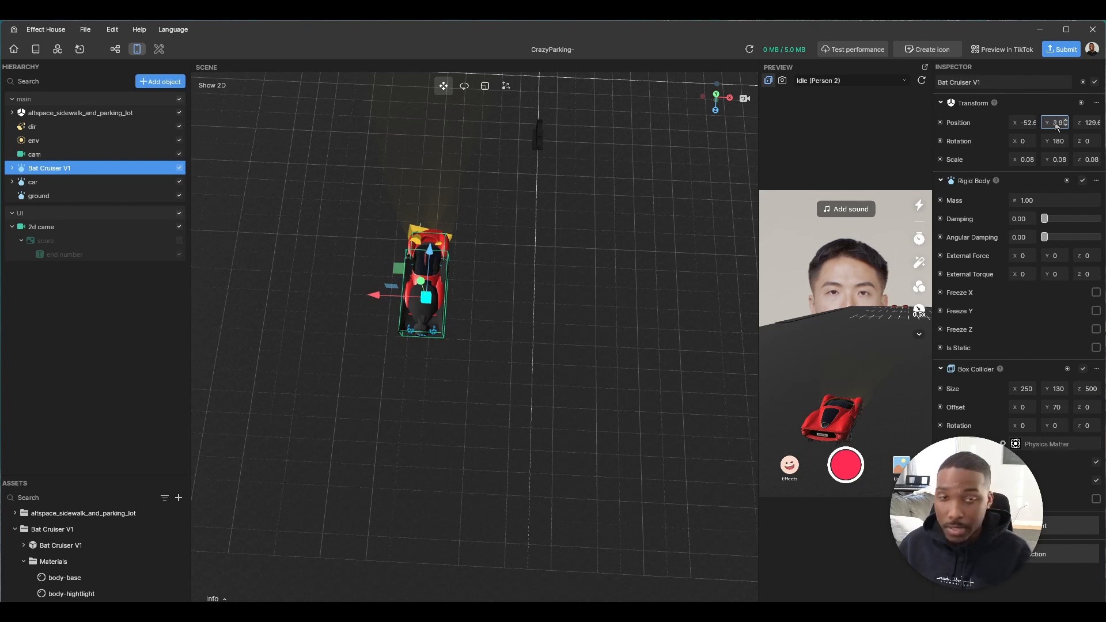
{"action": "left_click", "coordinate": [84, 183]}
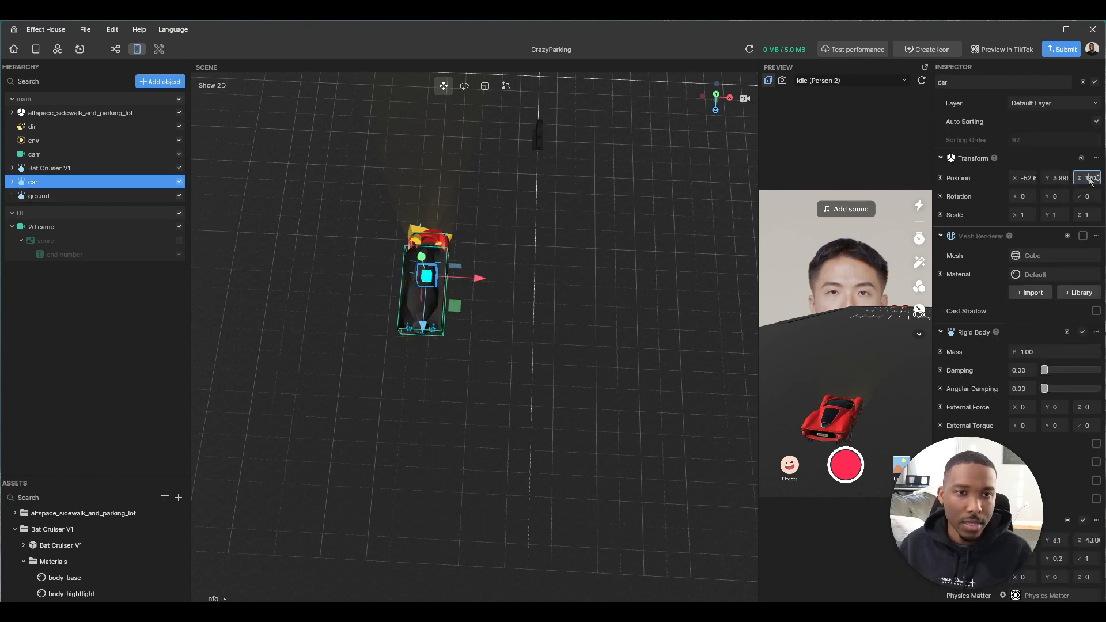
{"action": "left_click", "coordinate": [49, 167]}
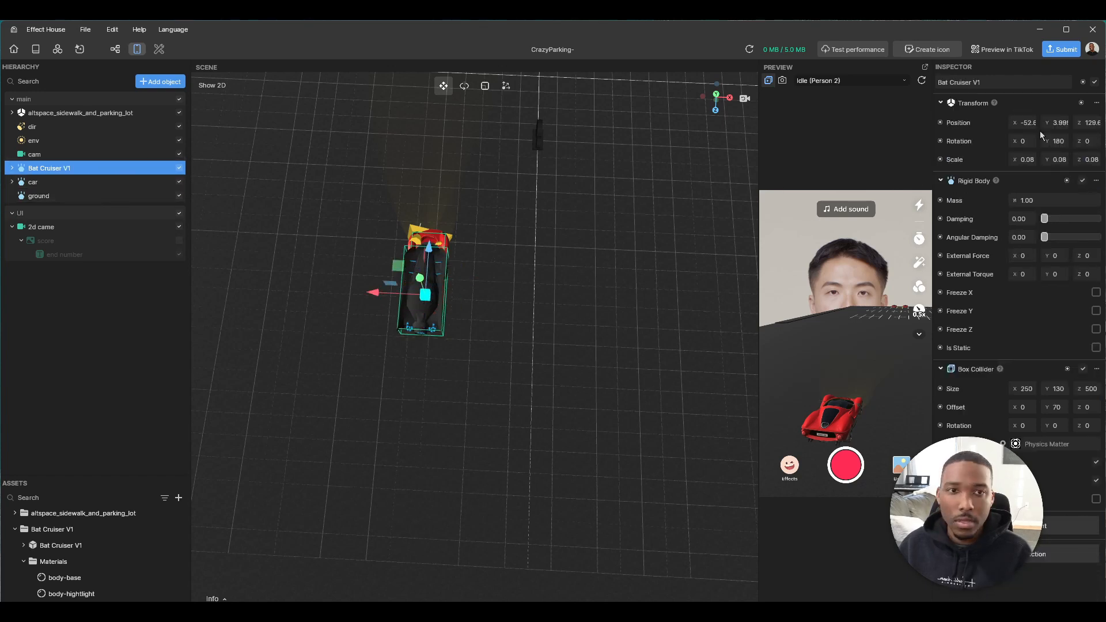
{"action": "key", "text": "Caps_Lock"}
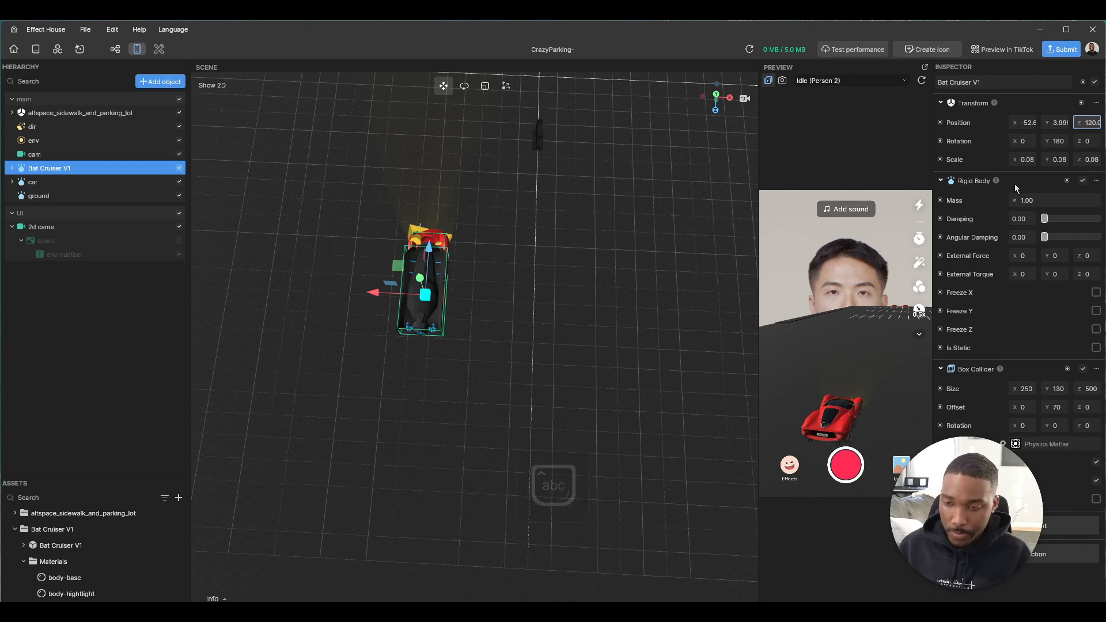
{"action": "key", "text": "Return"}
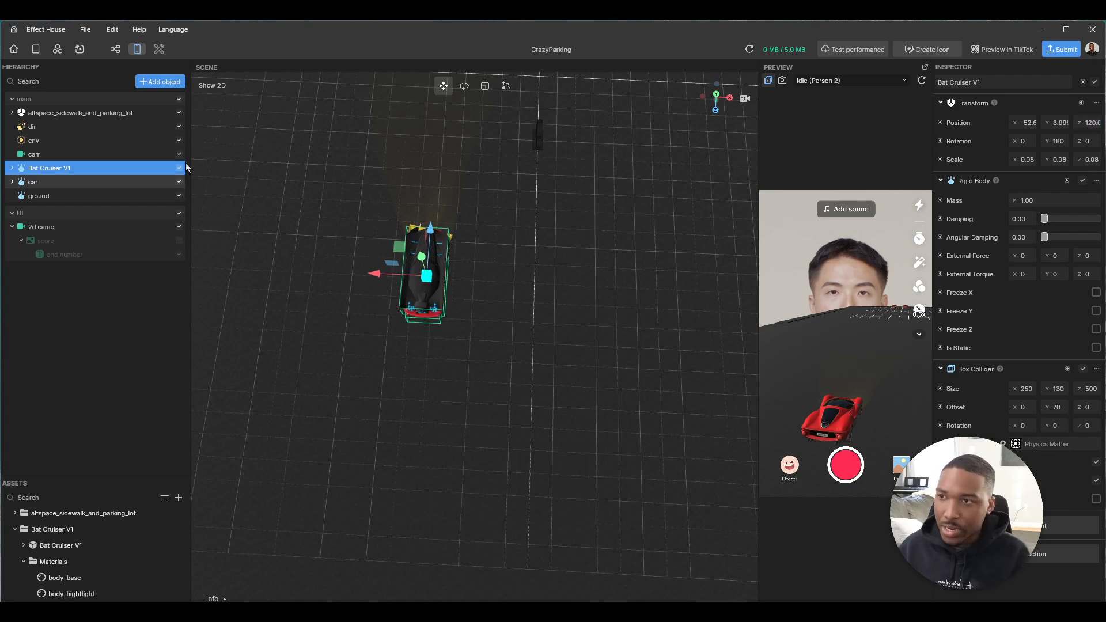
Open the visual scripting graph and locate the Set Rotation node driven by the Vec3 Transit by Time node
{"action": "left_click", "coordinate": [115, 49]}
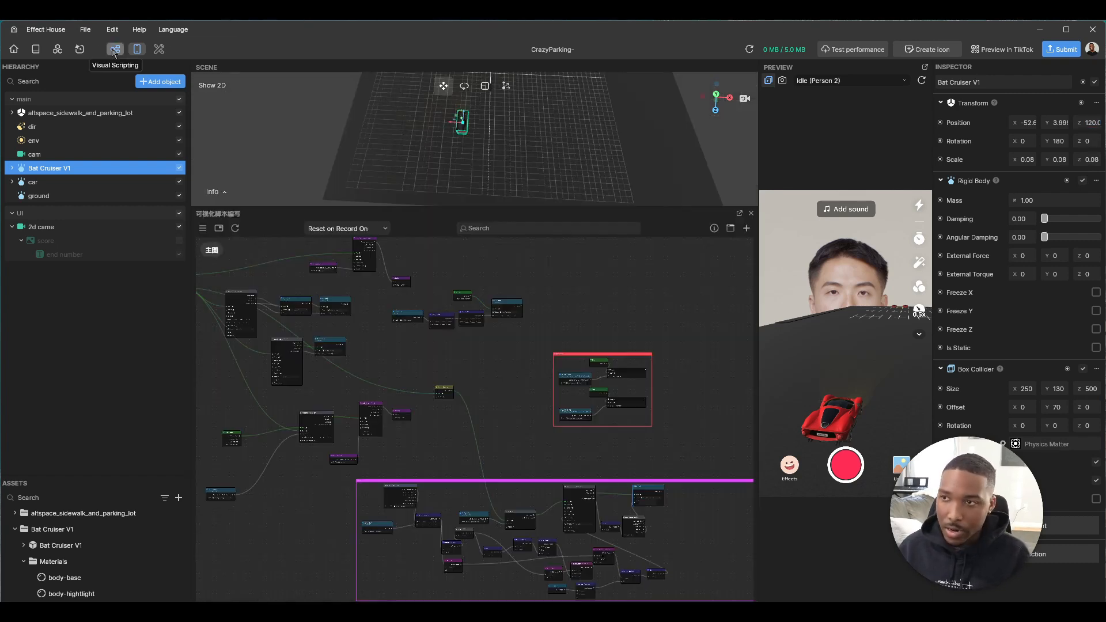
{"action": "scroll", "coordinate": [368, 302], "scroll_direction": "up", "scroll_amount": 10}
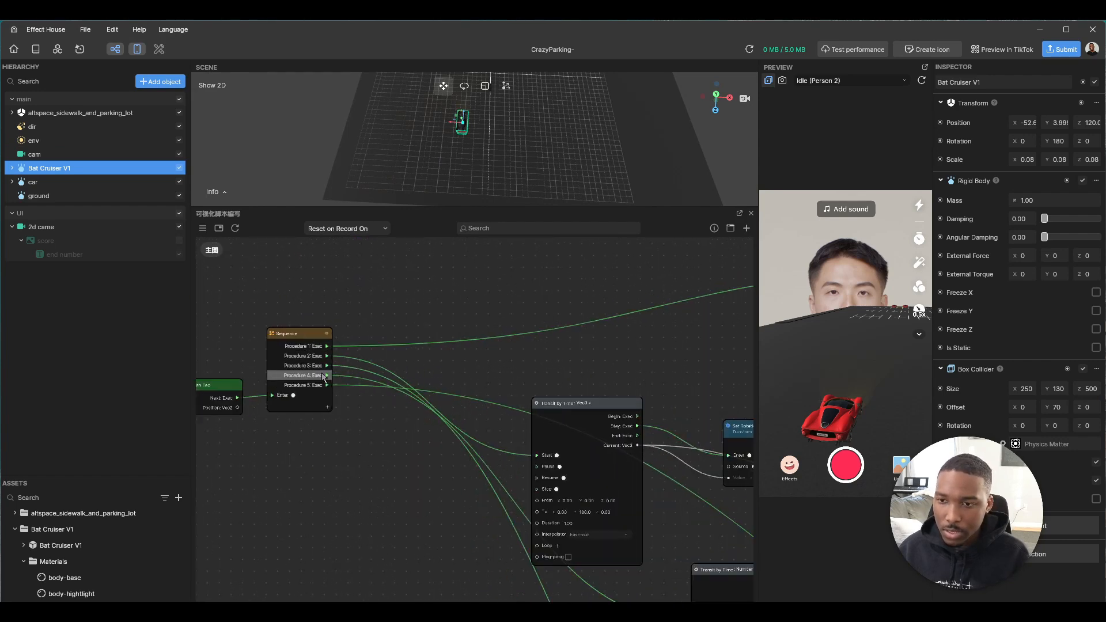
{"action": "left_click_drag", "start_coordinate": [468, 304], "coordinate": [334, 288]}
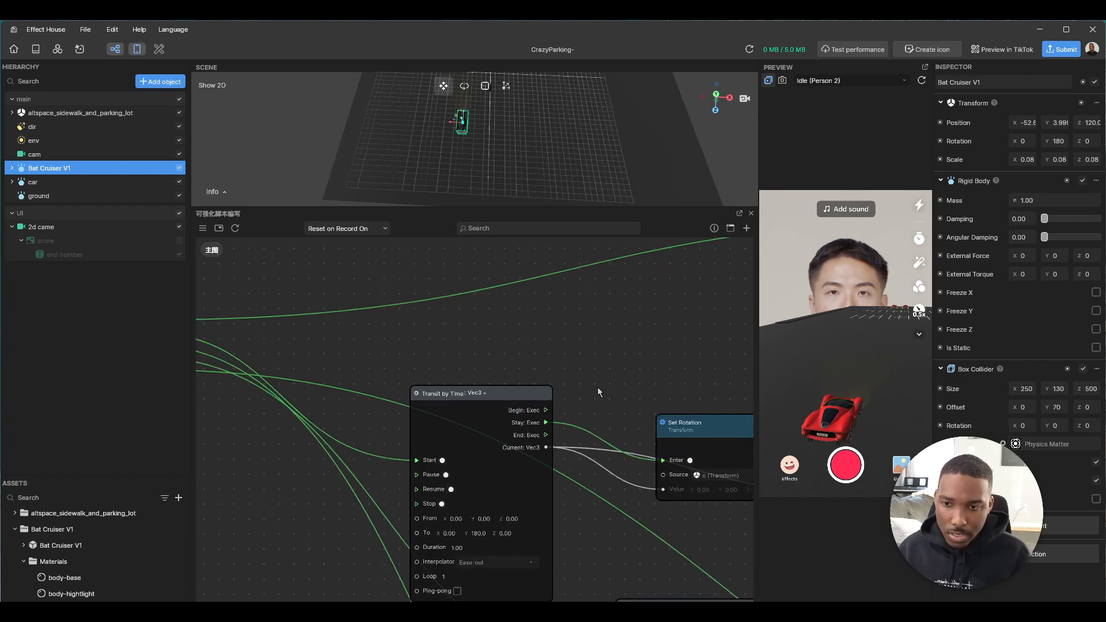
{"action": "left_click_drag", "start_coordinate": [598, 387], "coordinate": [422, 354]}
{"action": "scroll", "coordinate": [536, 403], "scroll_direction": "up", "scroll_amount": 3}
{"action": "scroll", "coordinate": [536, 404], "scroll_direction": "up", "scroll_amount": 1}
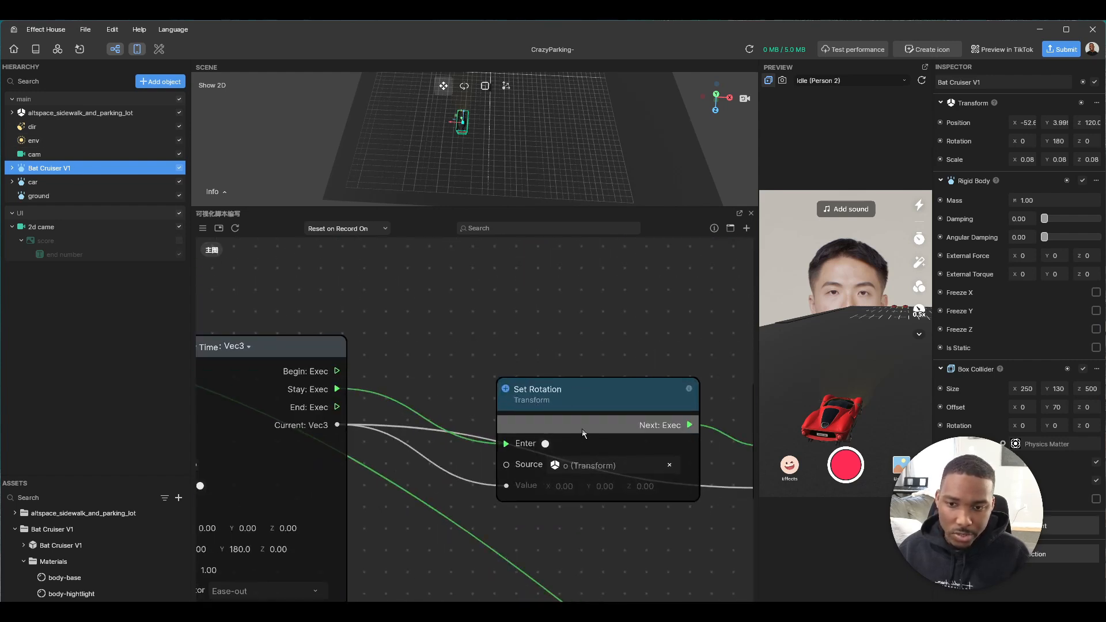
{"action": "left_click_drag", "start_coordinate": [401, 280], "coordinate": [547, 282]}
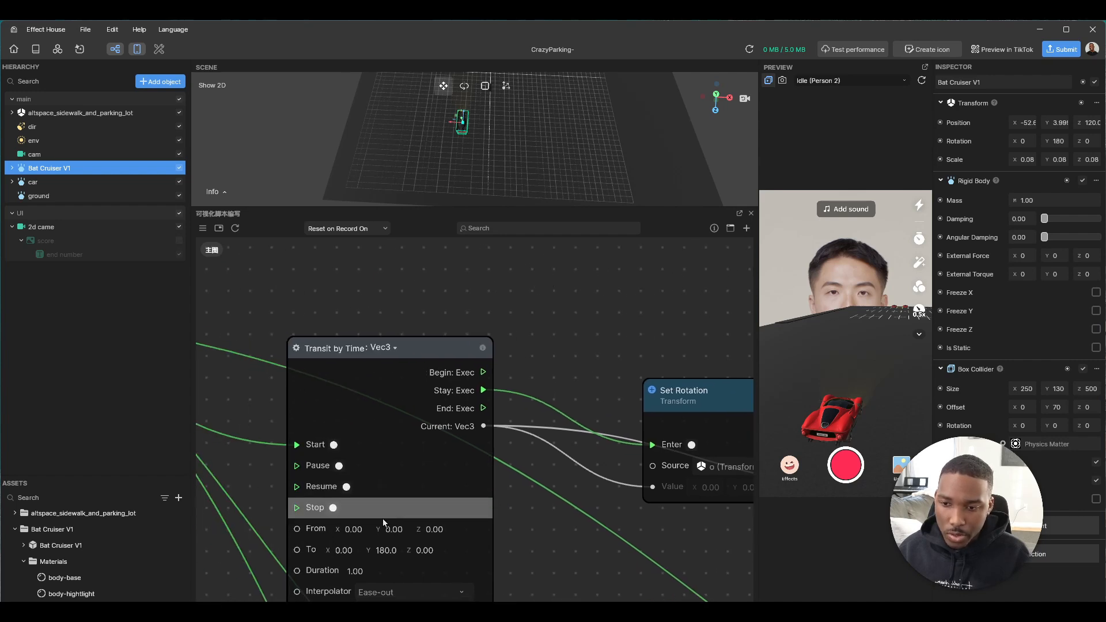
{"action": "left_click_drag", "start_coordinate": [623, 316], "coordinate": [542, 321]}
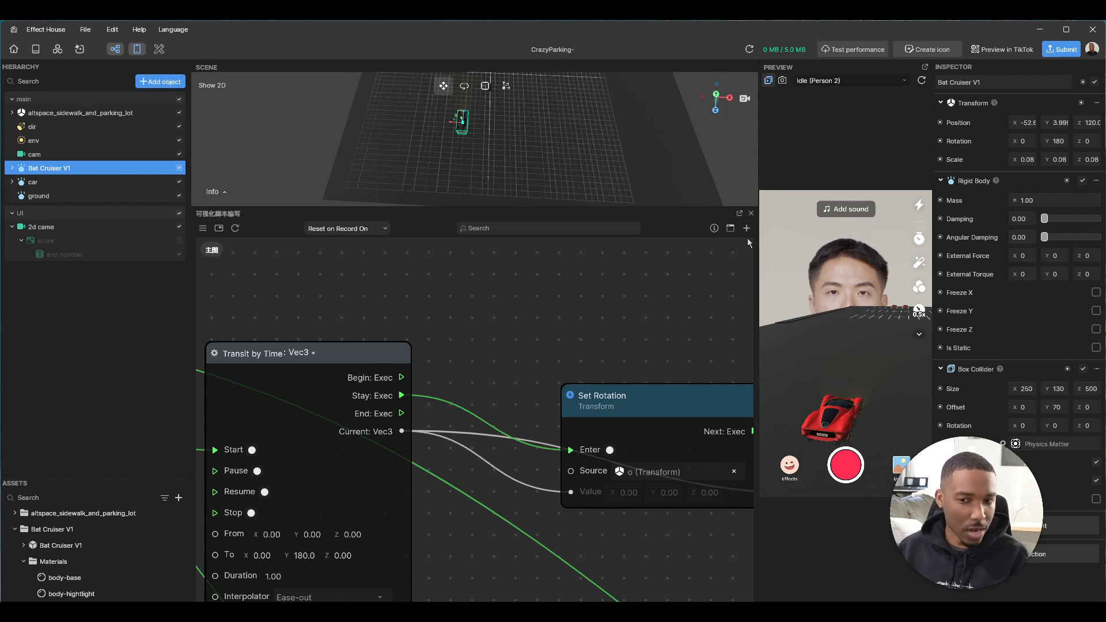
Change the Set Rotation node's source from the old car's transform to the SkeletonAndRender… child of Bat Cruiser V1
{"action": "left_click", "coordinate": [652, 471]}
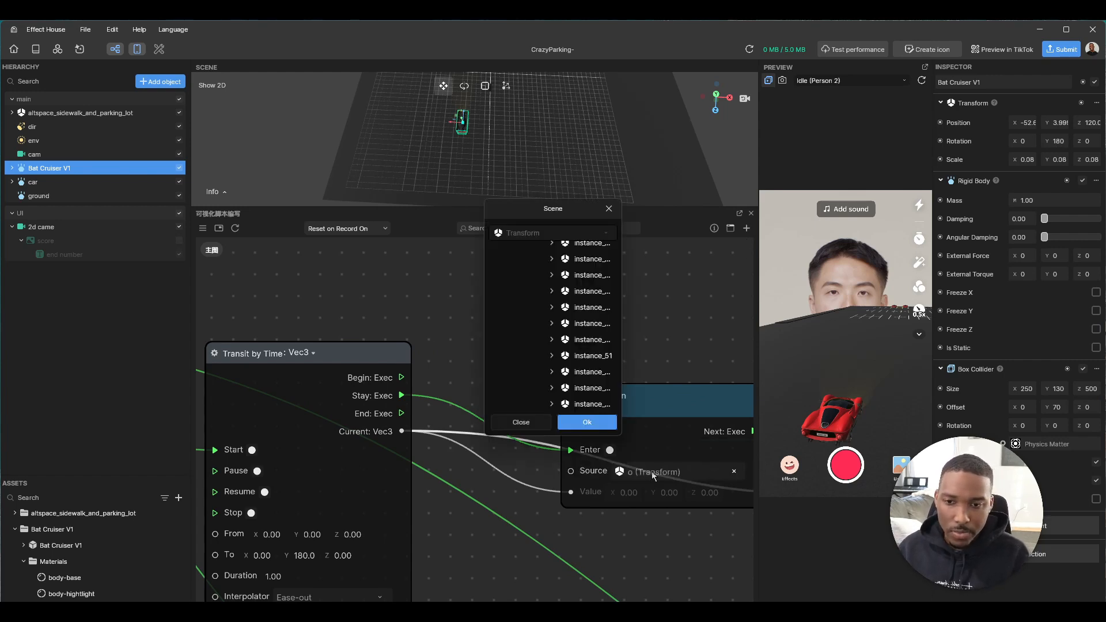
{"action": "scroll", "coordinate": [561, 361], "scroll_direction": "down", "scroll_amount": 5}
{"action": "scroll", "coordinate": [562, 362], "scroll_direction": "up", "scroll_amount": 6}
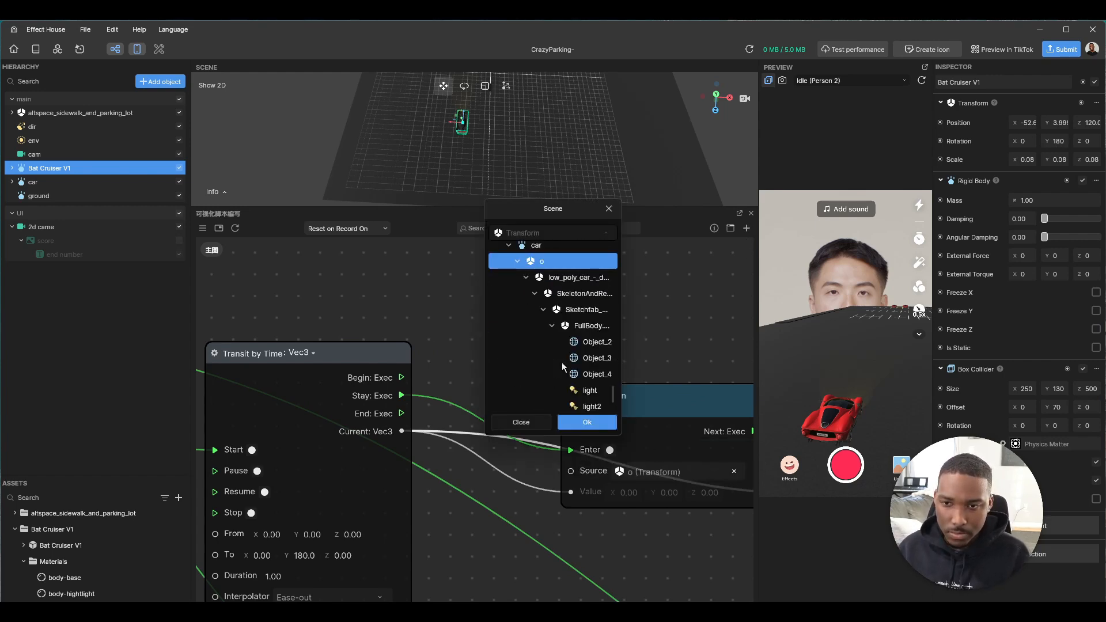
{"action": "scroll", "coordinate": [561, 311], "scroll_direction": "down", "scroll_amount": 3}
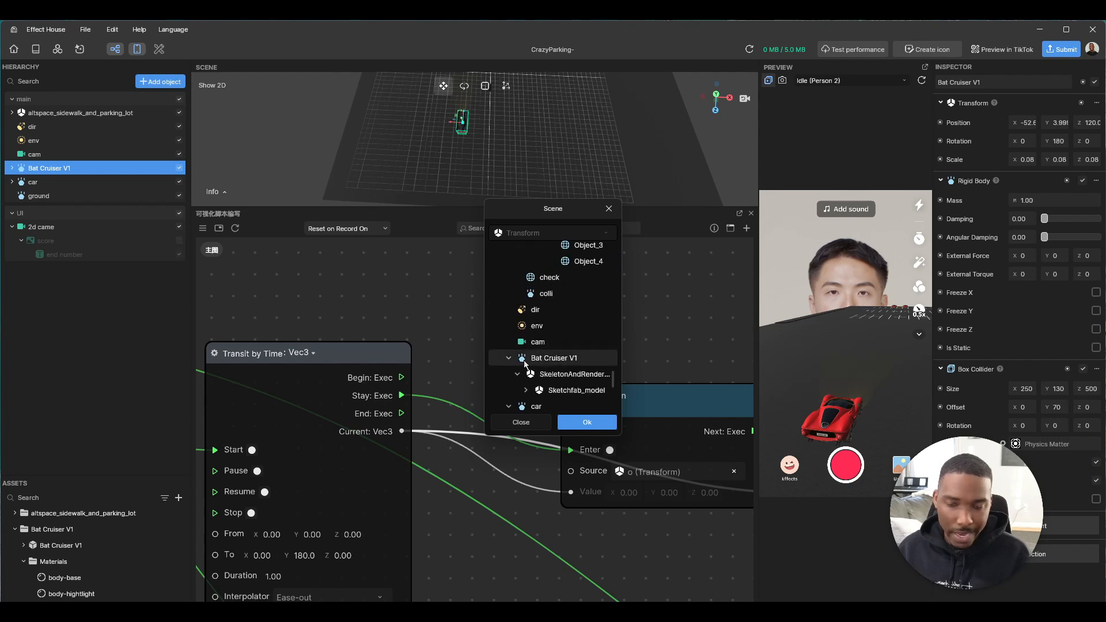
{"action": "left_click", "coordinate": [551, 373]}
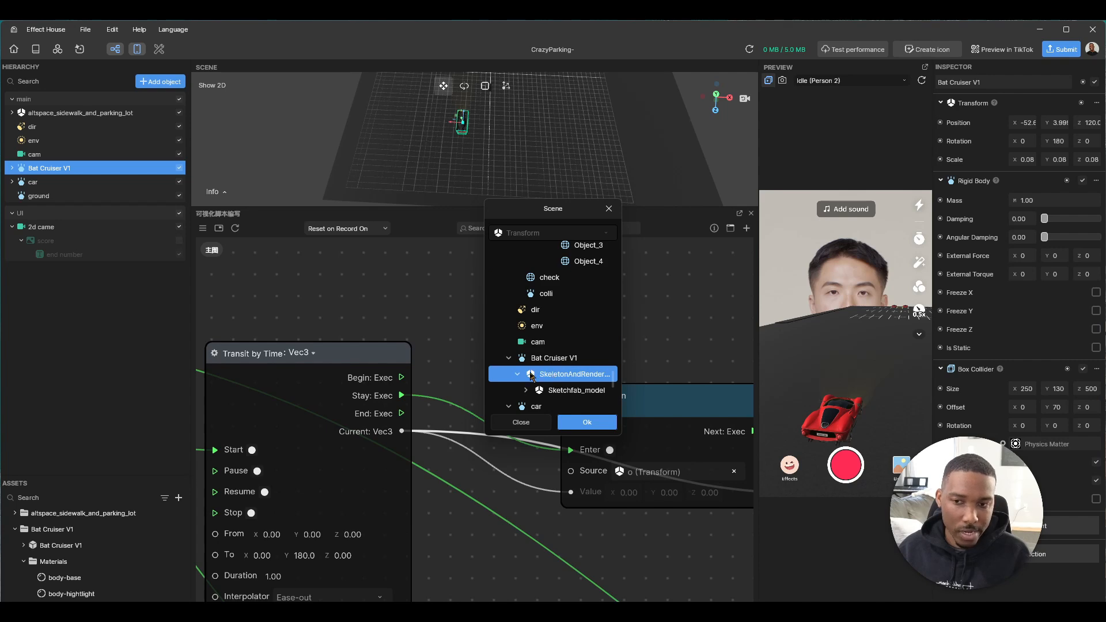
{"action": "left_click", "coordinate": [546, 360]}
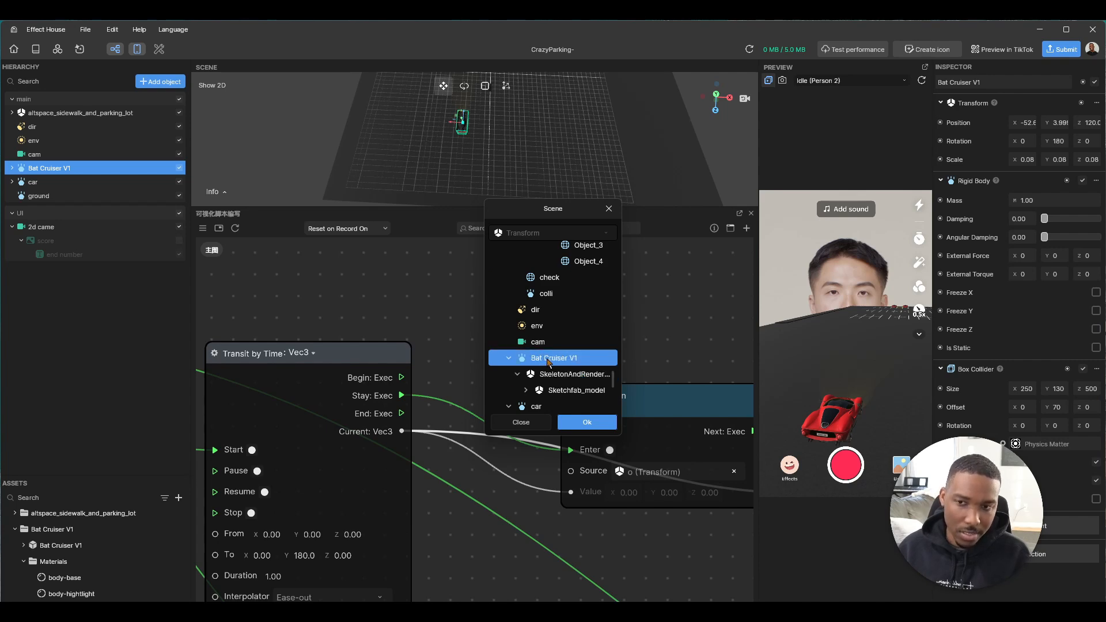
{"action": "scroll", "coordinate": [544, 345], "scroll_direction": "down", "scroll_amount": 2}
{"action": "left_click", "coordinate": [537, 326]}
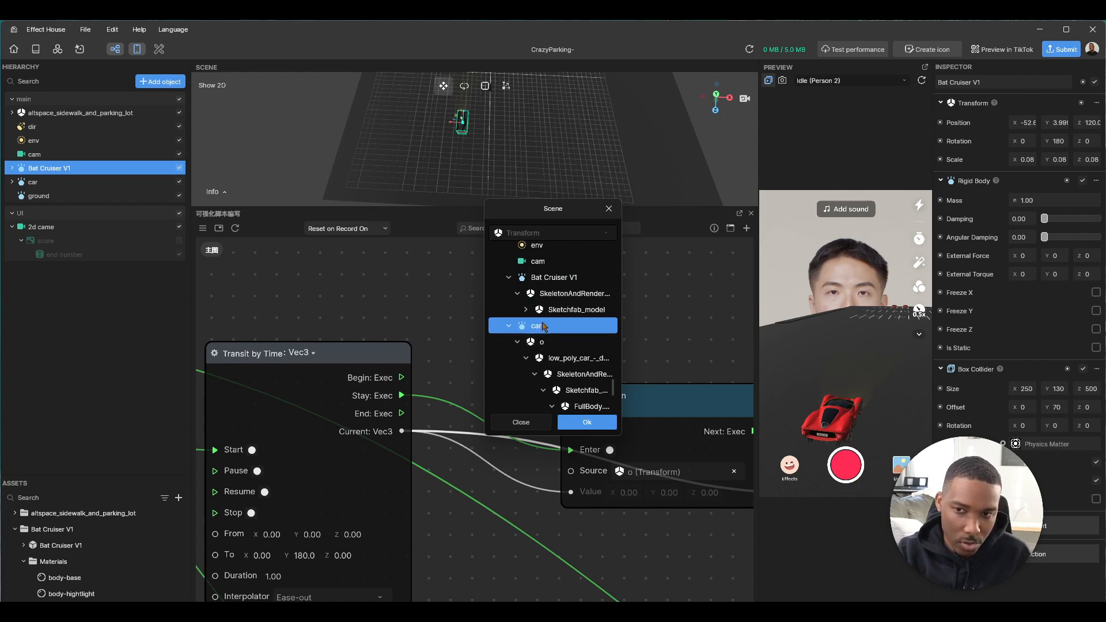
{"action": "scroll", "coordinate": [541, 340], "scroll_direction": "up", "scroll_amount": 3}
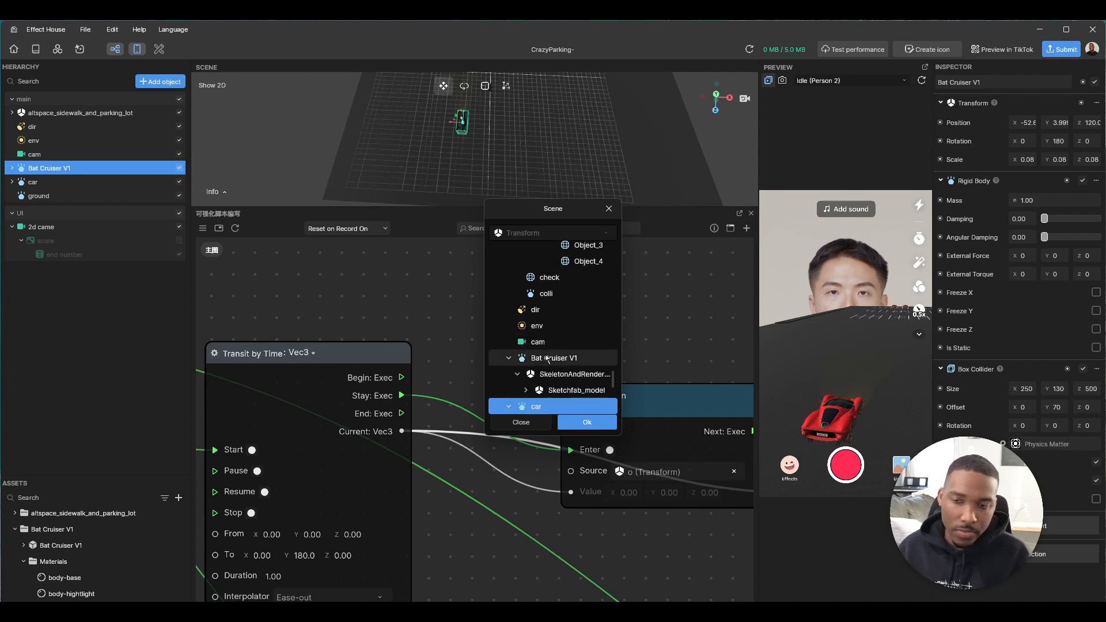
{"action": "left_click", "coordinate": [548, 358]}
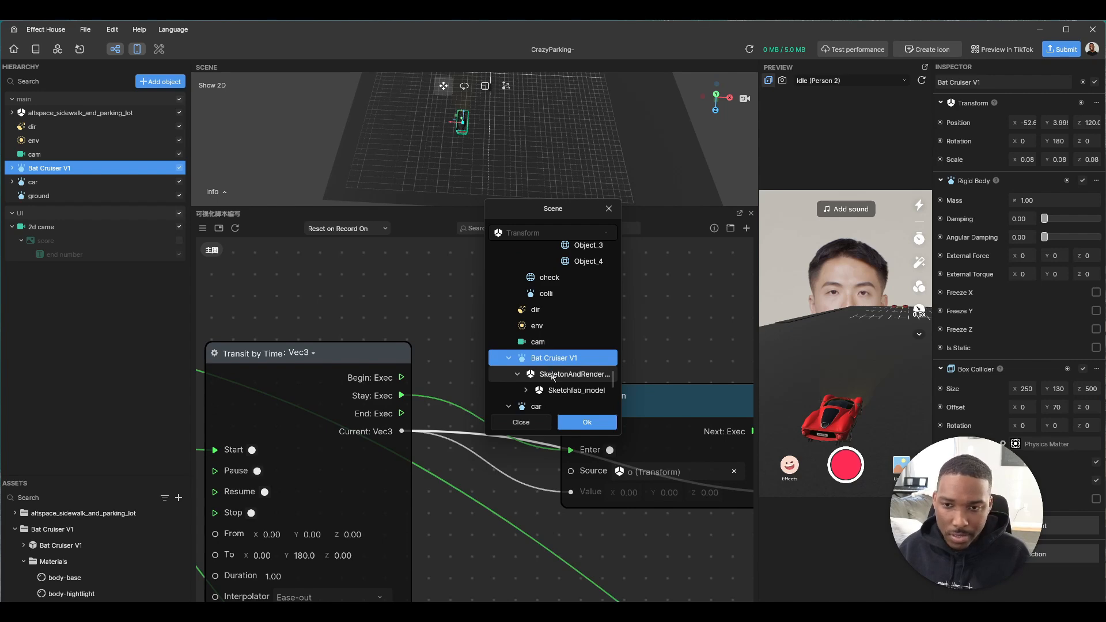
{"action": "left_click", "coordinate": [552, 375]}
{"action": "left_click", "coordinate": [580, 422]}
{"action": "scroll", "coordinate": [592, 368], "scroll_direction": "down", "scroll_amount": 2}
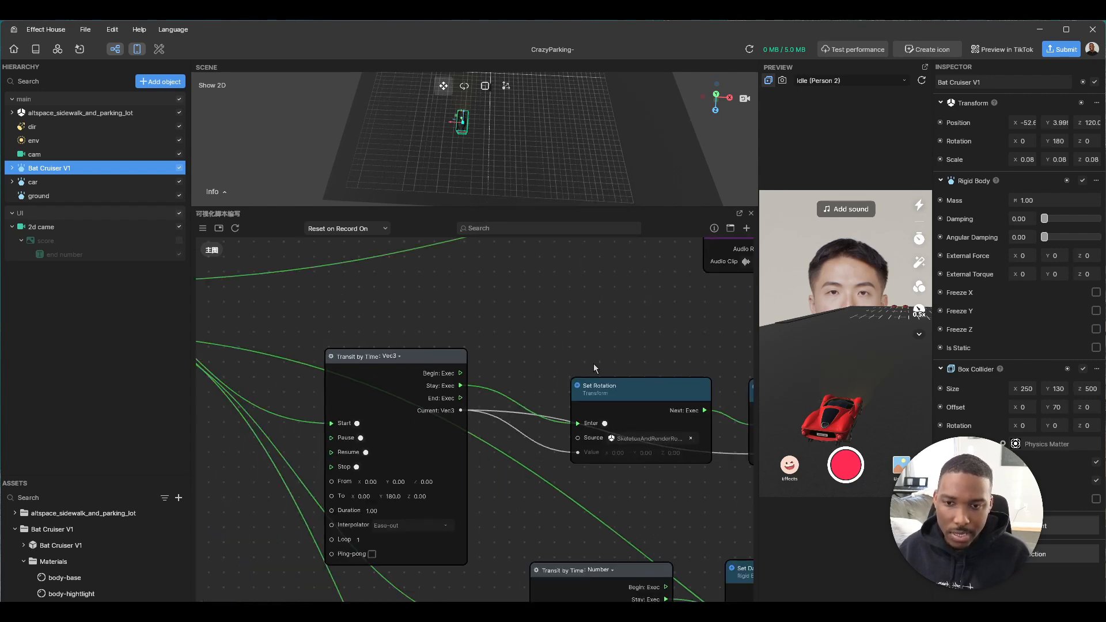
Change the Box Collider Set Rotation node's source from the old car to Bat Cruiser V1
{"action": "scroll", "coordinate": [594, 367], "scroll_direction": "down", "scroll_amount": 3}
{"action": "middle_click_drag", "start_coordinate": [625, 352], "coordinate": [463, 348]}
{"action": "scroll", "coordinate": [562, 401], "scroll_direction": "up", "scroll_amount": 5}
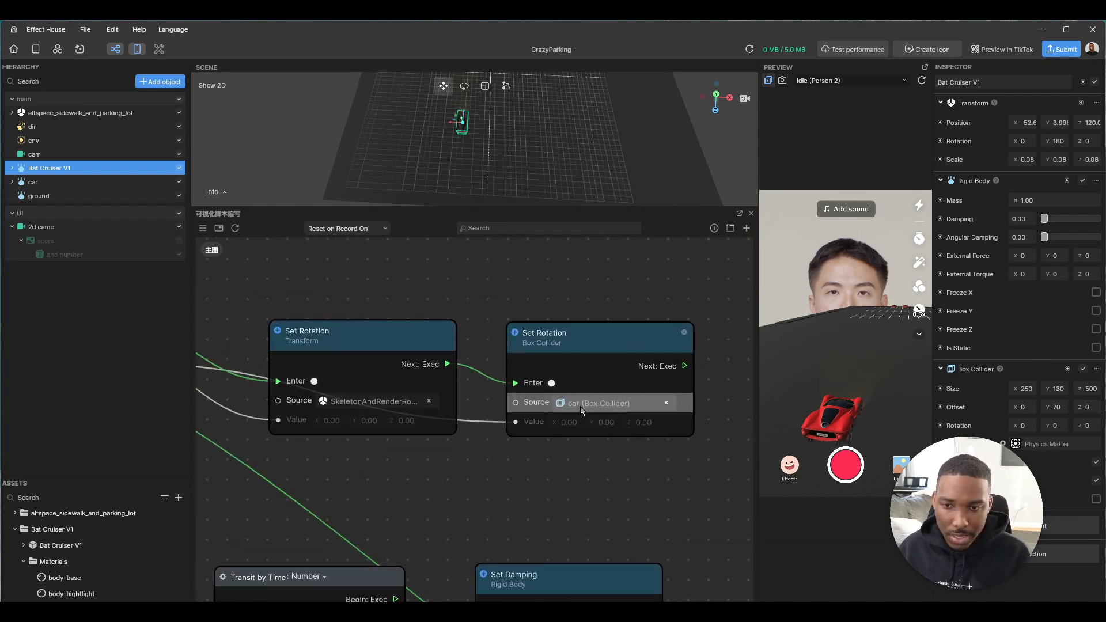
{"action": "scroll", "coordinate": [580, 407], "scroll_direction": "up", "scroll_amount": 2}
{"action": "left_click", "coordinate": [586, 403]}
{"action": "left_click", "coordinate": [558, 331]}
{"action": "left_click", "coordinate": [579, 425]}
Change the Set Damping node's rigid body source from the old car to Bat Cruiser V1
{"action": "scroll", "coordinate": [531, 464], "scroll_direction": "down", "scroll_amount": 2}
{"action": "scroll", "coordinate": [531, 464], "scroll_direction": "down", "scroll_amount": 1}
{"action": "middle_click_drag", "start_coordinate": [531, 464], "coordinate": [677, 274]}
{"action": "scroll", "coordinate": [627, 322], "scroll_direction": "down", "scroll_amount": 1}
{"action": "scroll", "coordinate": [694, 407], "scroll_direction": "up", "scroll_amount": 1}
{"action": "scroll", "coordinate": [696, 406], "scroll_direction": "up", "scroll_amount": 1}
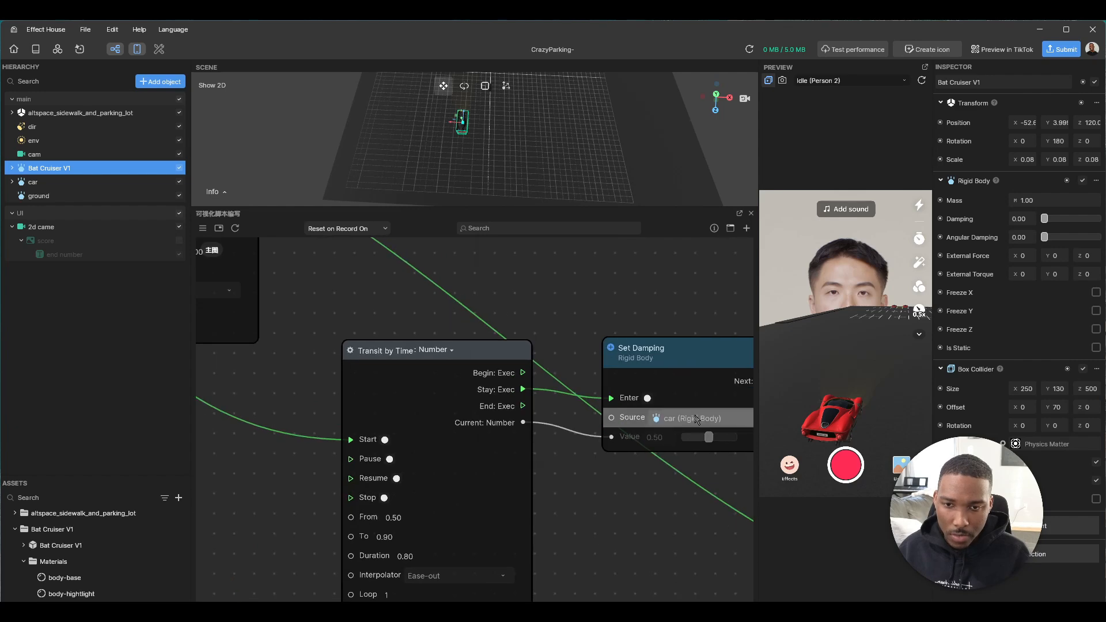
{"action": "left_click", "coordinate": [694, 416]}
{"action": "left_click", "coordinate": [558, 330]}
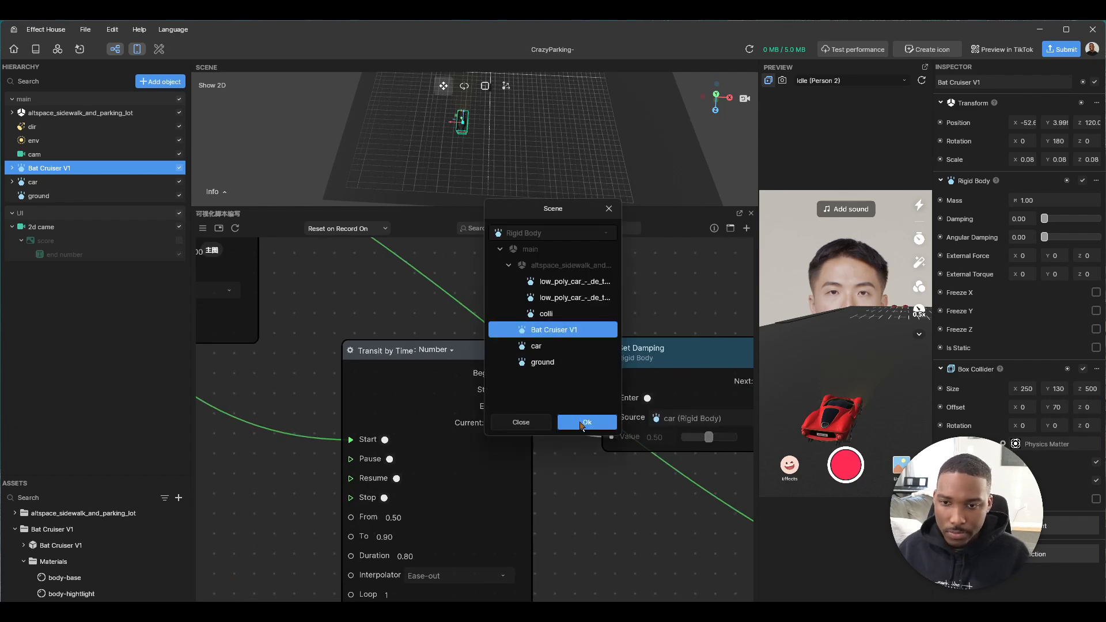
{"action": "left_click", "coordinate": [582, 427]}
Set the source of the Get Component node that references the old car's rigid body to Bat Cruiser V1
{"action": "scroll", "coordinate": [572, 466], "scroll_direction": "down", "scroll_amount": 2}
{"action": "middle_click_drag", "start_coordinate": [572, 467], "coordinate": [656, 267]}
{"action": "scroll", "coordinate": [587, 361], "scroll_direction": "down", "scroll_amount": 1}
{"action": "scroll", "coordinate": [460, 470], "scroll_direction": "up", "scroll_amount": 2}
{"action": "middle_click_drag", "start_coordinate": [459, 470], "coordinate": [448, 280]}
{"action": "scroll", "coordinate": [321, 592], "scroll_direction": "up", "scroll_amount": 2}
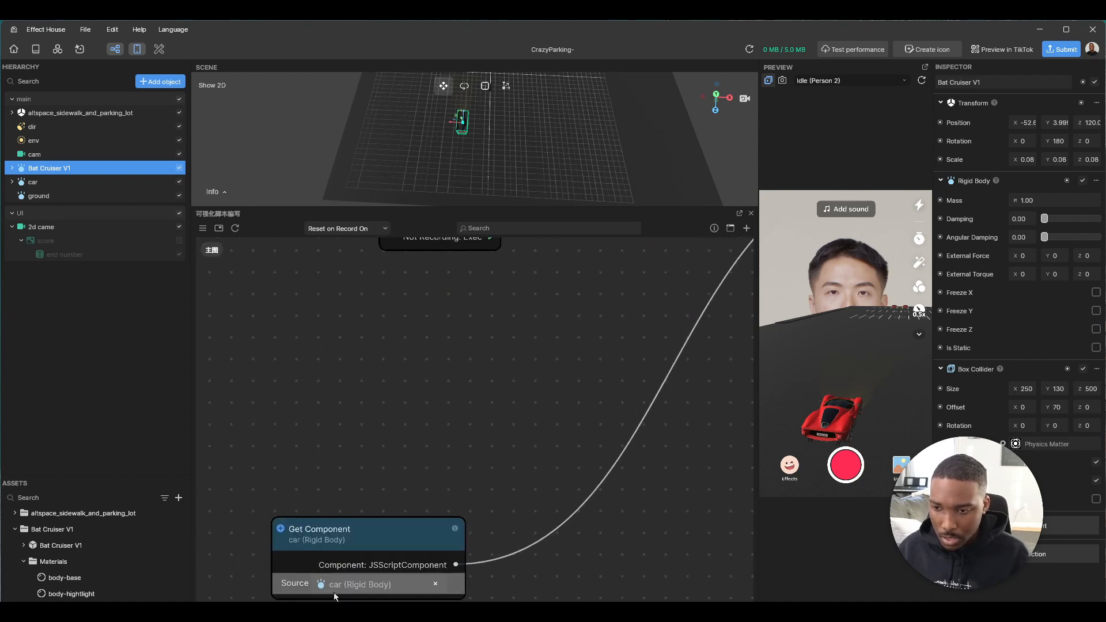
{"action": "left_click", "coordinate": [333, 592]}
{"action": "left_click", "coordinate": [535, 330]}
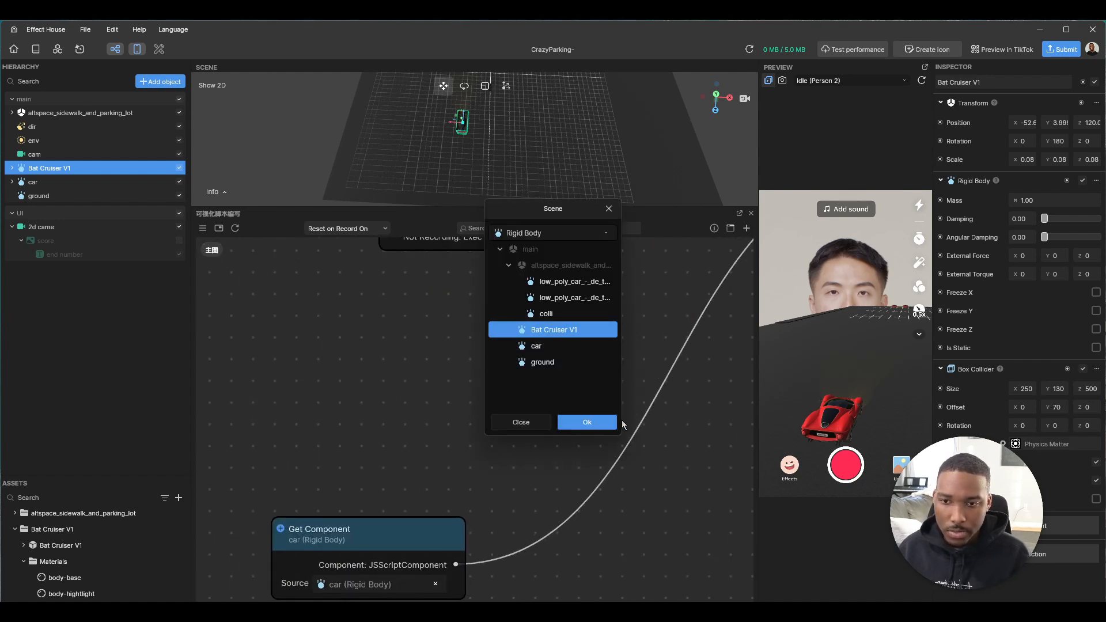
{"action": "left_click", "coordinate": [590, 427]}
In the score group, change the source of the Get Position node feeding Distance to Bat Cruiser V1's transform
{"action": "middle_click_drag", "start_coordinate": [700, 407], "coordinate": [96, 417]}
{"action": "scroll", "coordinate": [385, 418], "scroll_direction": "down", "scroll_amount": 5}
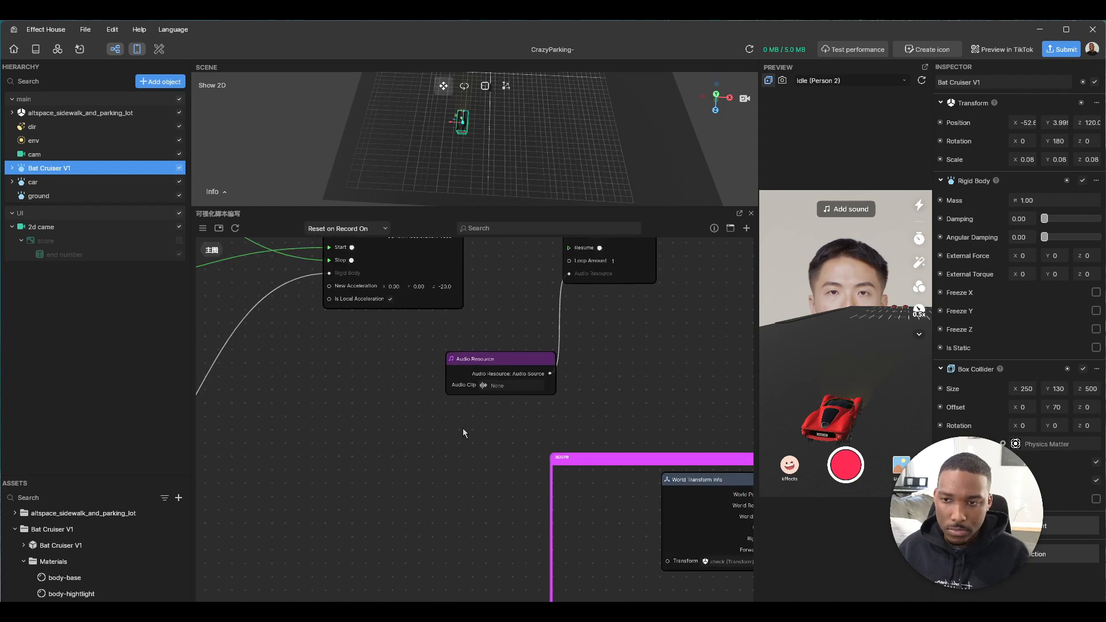
{"action": "middle_click_drag", "start_coordinate": [549, 378], "coordinate": [420, 292]}
{"action": "scroll", "coordinate": [402, 451], "scroll_direction": "up", "scroll_amount": 4}
{"action": "scroll", "coordinate": [425, 510], "scroll_direction": "up", "scroll_amount": 1}
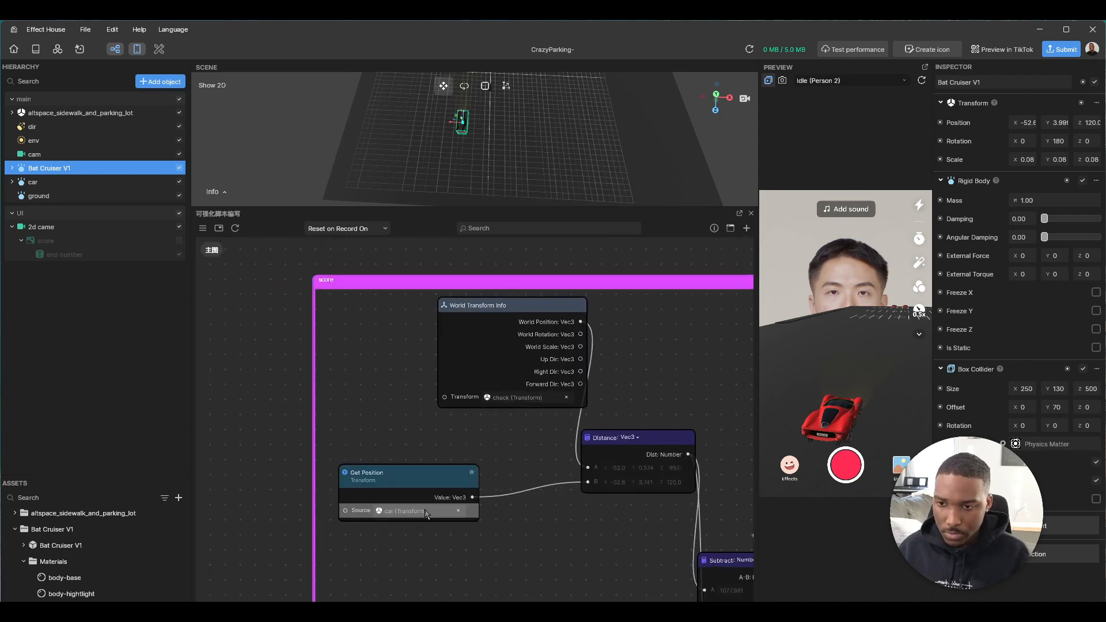
{"action": "left_click", "coordinate": [425, 513]}
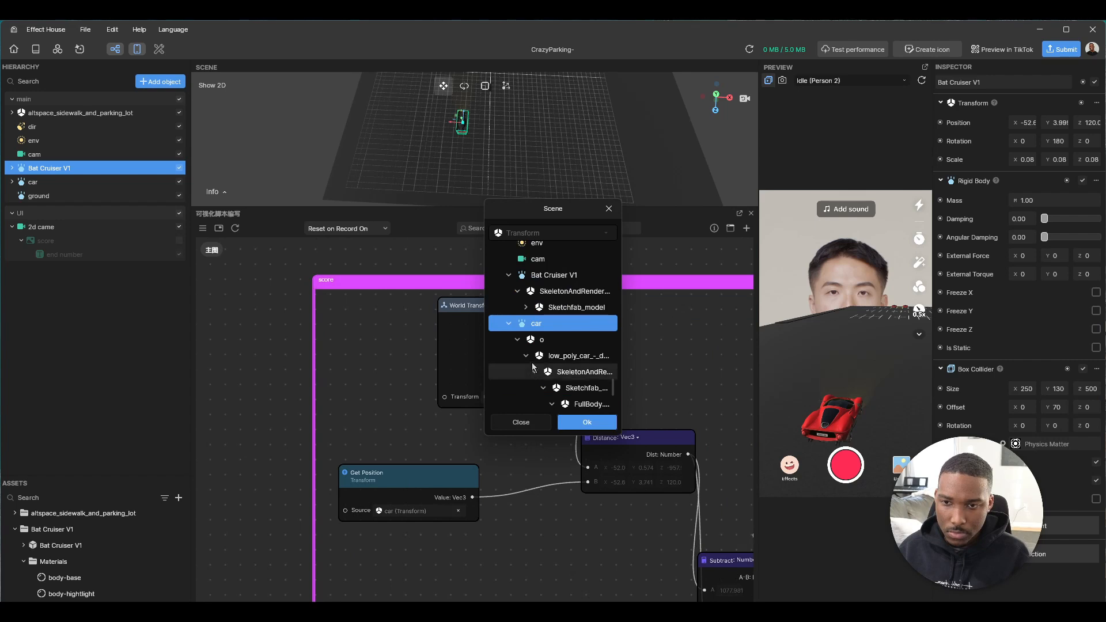
{"action": "left_click", "coordinate": [557, 276]}
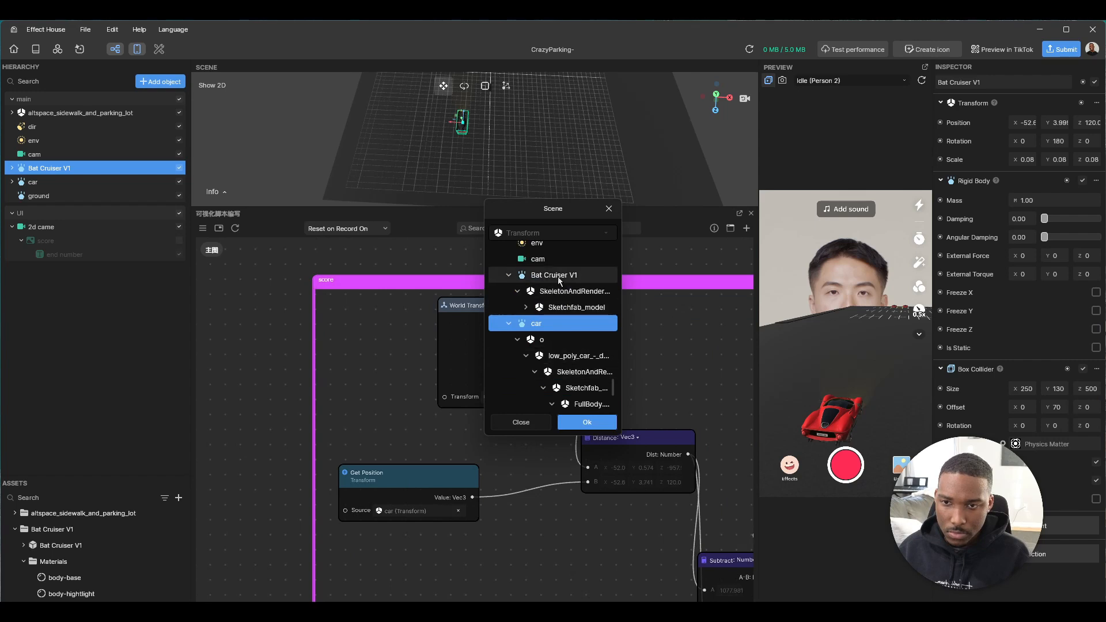
{"action": "left_click", "coordinate": [583, 425]}
Examine the remaining nodes in the score group for references to the old car
{"action": "middle_click_drag", "start_coordinate": [640, 394], "coordinate": [377, 314]}
{"action": "scroll", "coordinate": [432, 337], "scroll_direction": "down", "scroll_amount": 3}
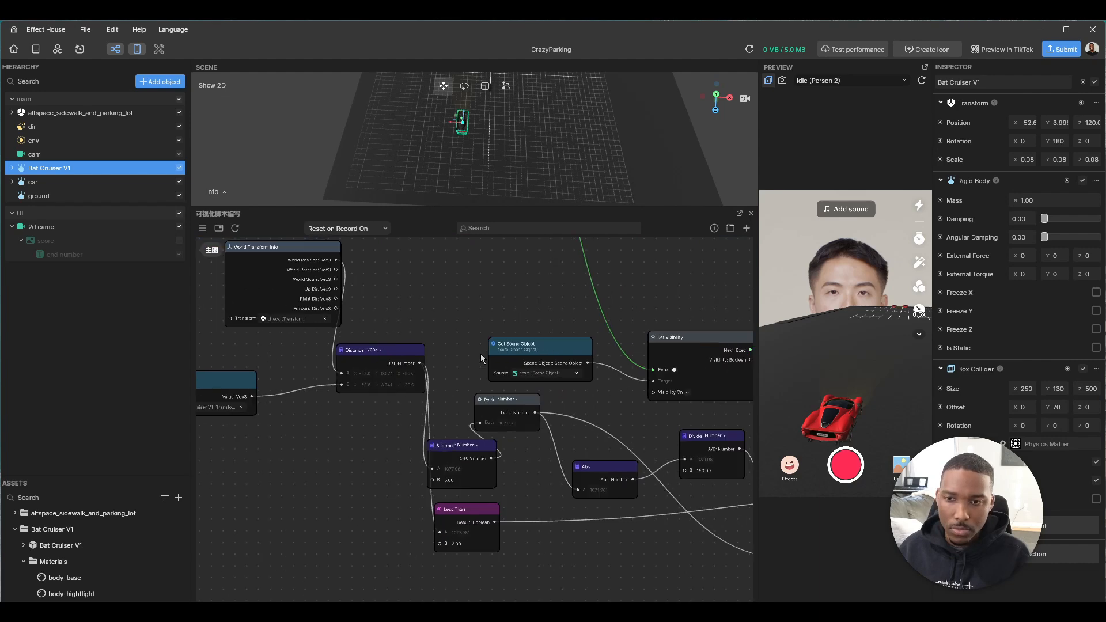
{"action": "scroll", "coordinate": [506, 363], "scroll_direction": "up", "scroll_amount": 5}
{"action": "scroll", "coordinate": [576, 406], "scroll_direction": "down", "scroll_amount": 4}
{"action": "middle_click_drag", "start_coordinate": [608, 431], "coordinate": [538, 413]}
{"action": "scroll", "coordinate": [538, 413], "scroll_direction": "up", "scroll_amount": 1}
{"action": "scroll", "coordinate": [538, 413], "scroll_direction": "down", "scroll_amount": 1}
{"action": "middle_click_drag", "start_coordinate": [647, 436], "coordinate": [395, 398]}
{"action": "middle_click_drag", "start_coordinate": [607, 436], "coordinate": [346, 351]}
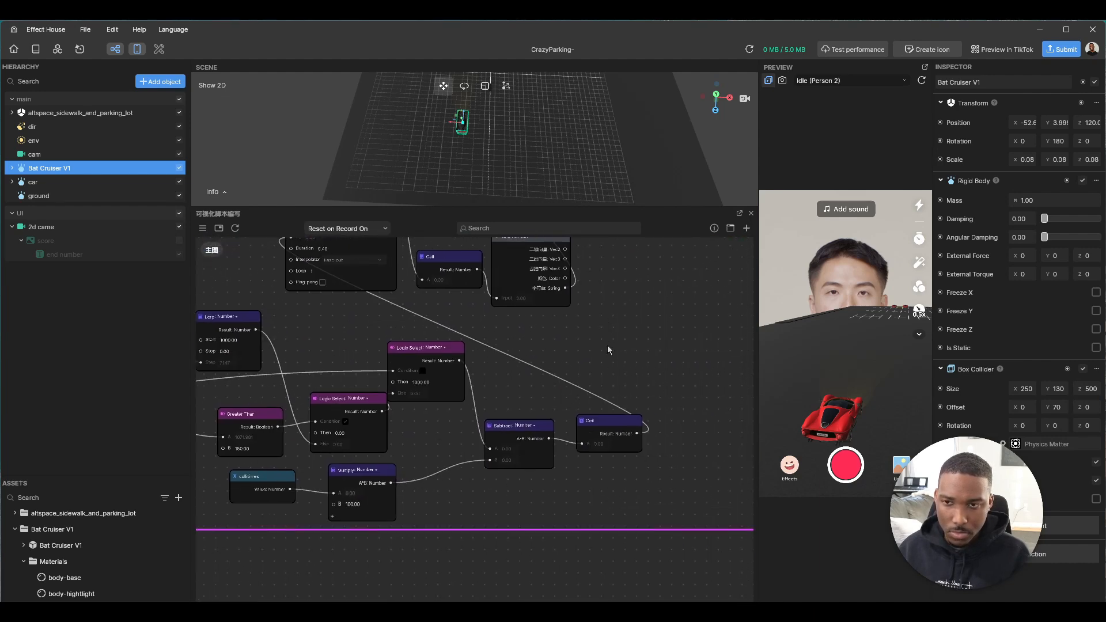
{"action": "middle_click_drag", "start_coordinate": [607, 326], "coordinate": [622, 441]}
{"action": "middle_click_drag", "start_coordinate": [502, 306], "coordinate": [556, 452]}
{"action": "scroll", "coordinate": [524, 350], "scroll_direction": "down", "scroll_amount": 3}
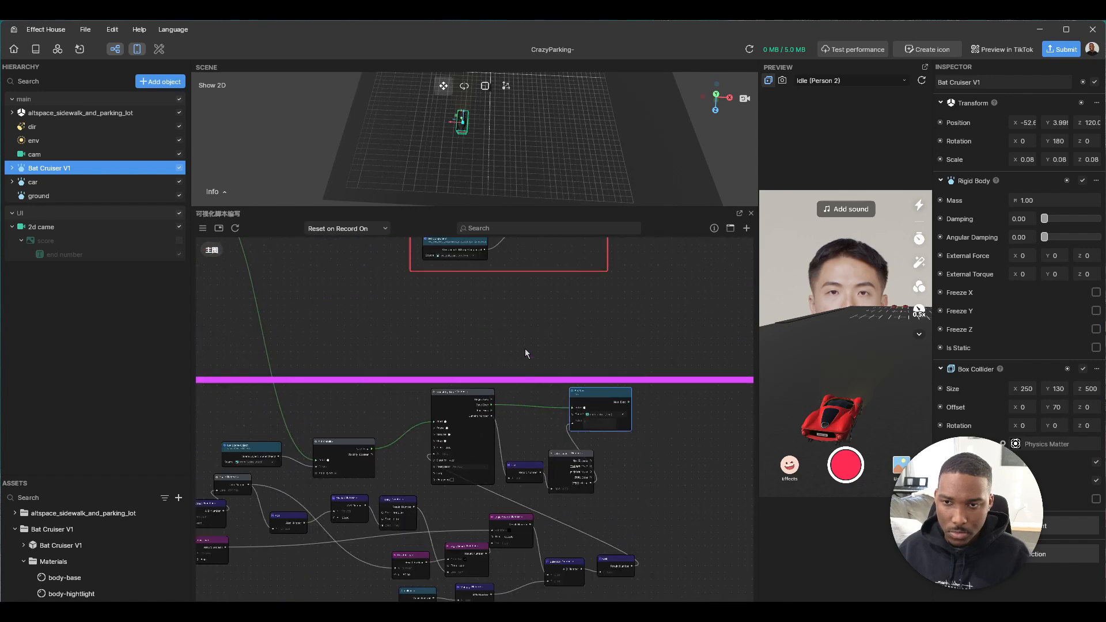
Change the source of the Get Position node feeding the Vec3 Multiply node to Bat Cruiser V1's transform
{"action": "scroll", "coordinate": [506, 321], "scroll_direction": "down", "scroll_amount": 2}
{"action": "middle_click_drag", "start_coordinate": [506, 320], "coordinate": [575, 461]}
{"action": "scroll", "coordinate": [394, 316], "scroll_direction": "up", "scroll_amount": 2}
{"action": "scroll", "coordinate": [360, 366], "scroll_direction": "up", "scroll_amount": 3}
{"action": "scroll", "coordinate": [385, 396], "scroll_direction": "up", "scroll_amount": 1}
{"action": "left_click", "coordinate": [385, 395]}
{"action": "scroll", "coordinate": [576, 361], "scroll_direction": "down", "scroll_amount": 6}
{"action": "scroll", "coordinate": [576, 361], "scroll_direction": "up", "scroll_amount": 4}
{"action": "scroll", "coordinate": [576, 360], "scroll_direction": "up", "scroll_amount": 6}
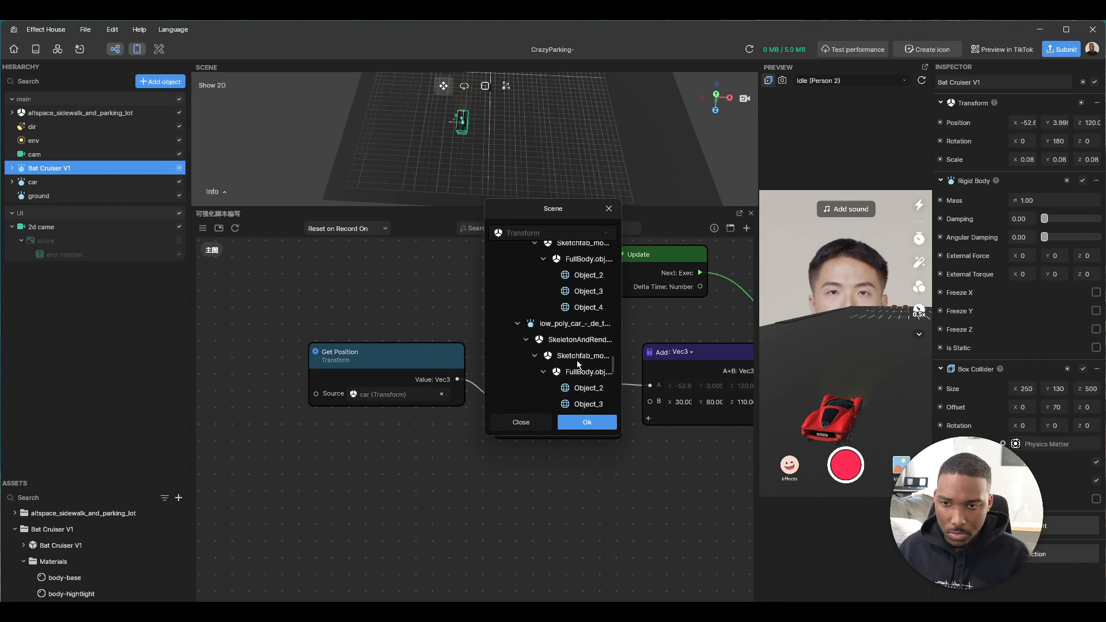
{"action": "left_click", "coordinate": [558, 276]}
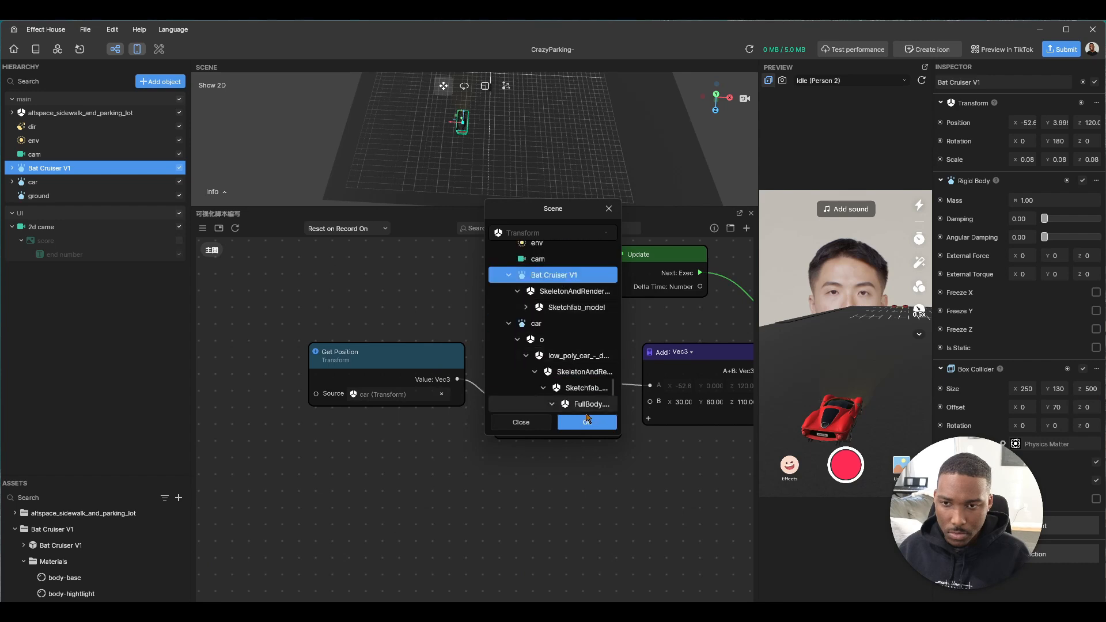
{"action": "left_click", "coordinate": [587, 423]}
Check the source choices of the Set Position node after the Add node, then undo the Get Position source change
{"action": "scroll", "coordinate": [650, 452], "scroll_direction": "down", "scroll_amount": 5}
{"action": "middle_click_drag", "start_coordinate": [650, 452], "coordinate": [427, 451]}
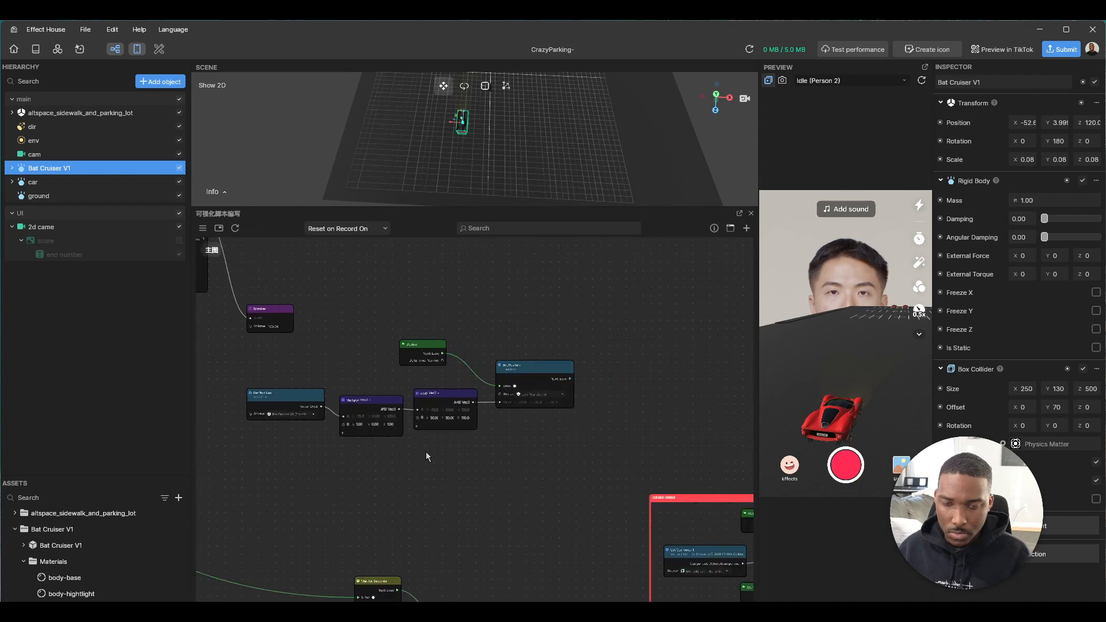
{"action": "scroll", "coordinate": [510, 402], "scroll_direction": "up", "scroll_amount": 4}
{"action": "left_click", "coordinate": [541, 388]}
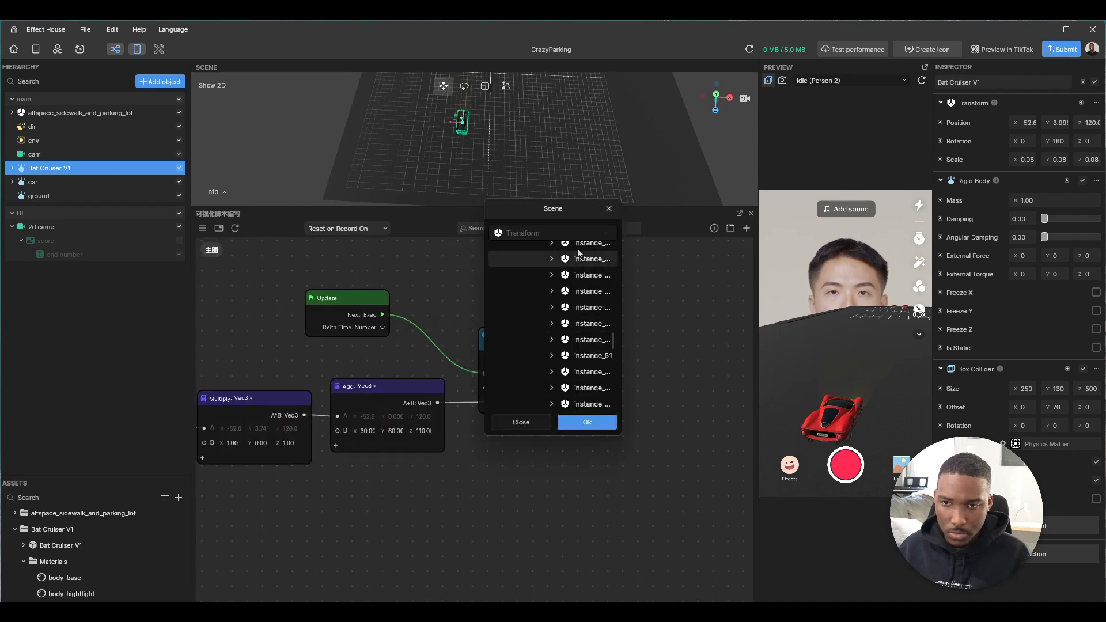
{"action": "left_click", "coordinate": [608, 209]}
{"action": "middle_click_drag", "start_coordinate": [326, 349], "coordinate": [575, 338]}
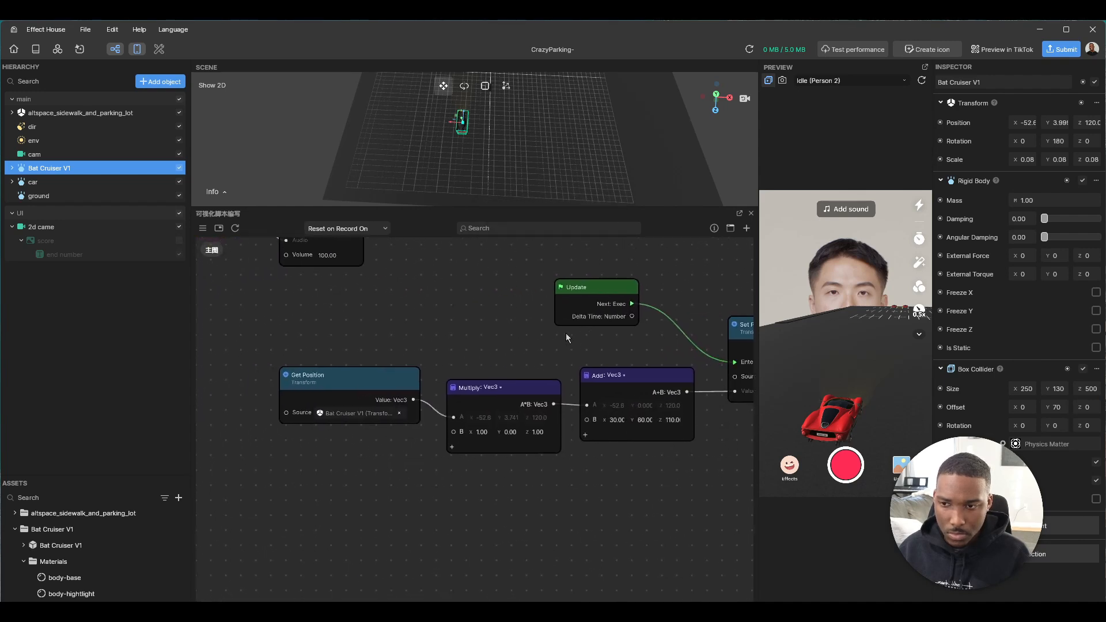
{"action": "key", "text": "ctrl+z"}
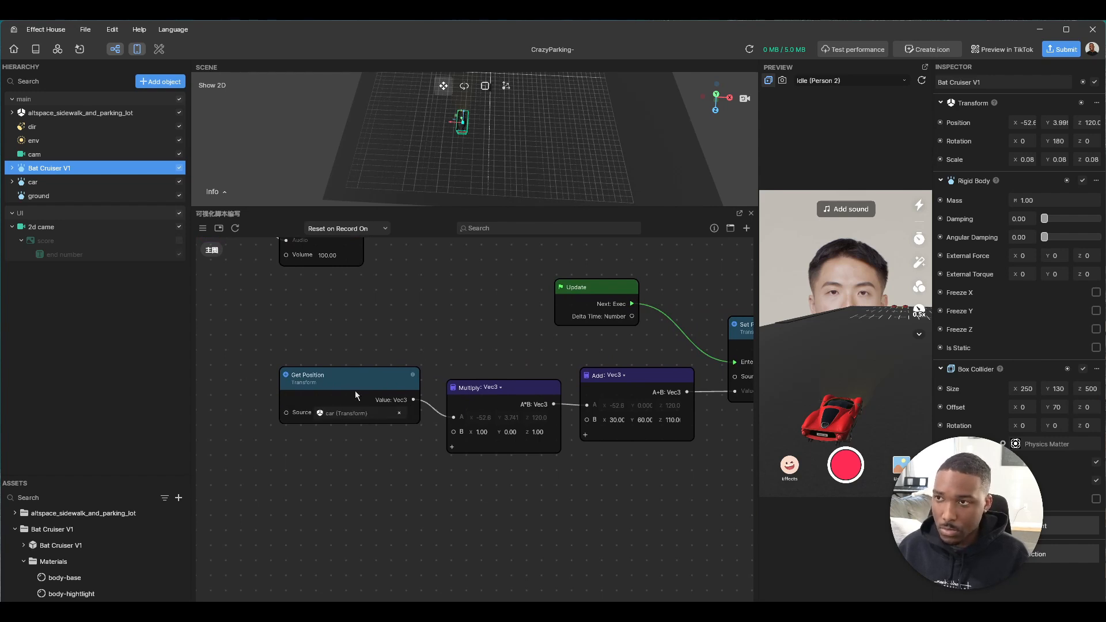
Reassign the Get Position node before the Vec3 Multiply node from the old car to Bat Cruiser V1
{"action": "left_click", "coordinate": [359, 412]}
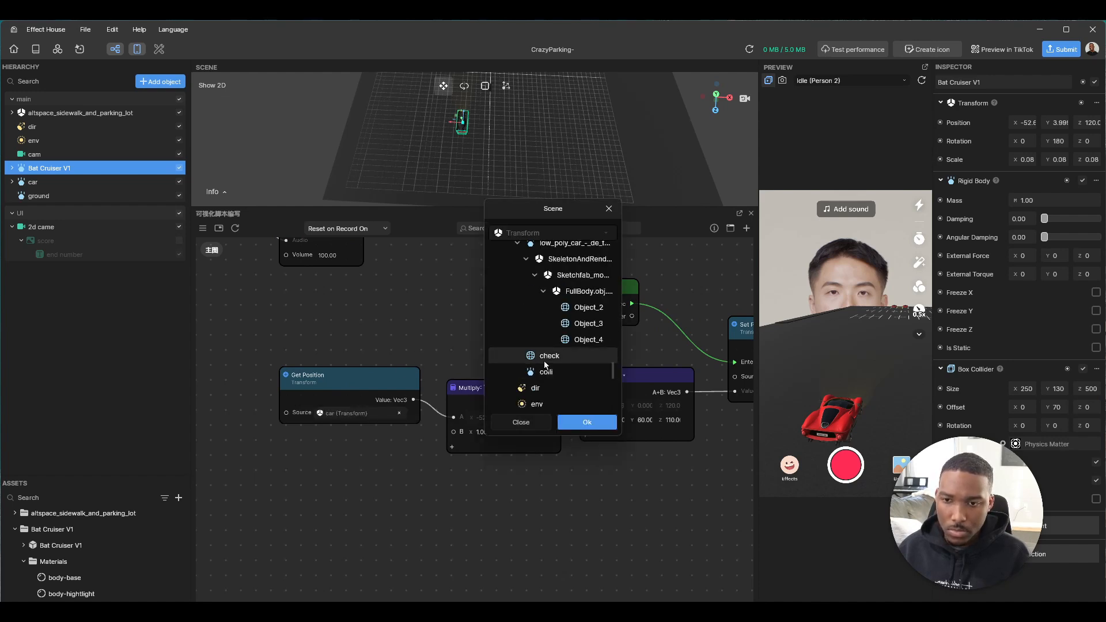
{"action": "scroll", "coordinate": [545, 364], "scroll_direction": "down", "scroll_amount": 3}
{"action": "left_click", "coordinate": [550, 277]}
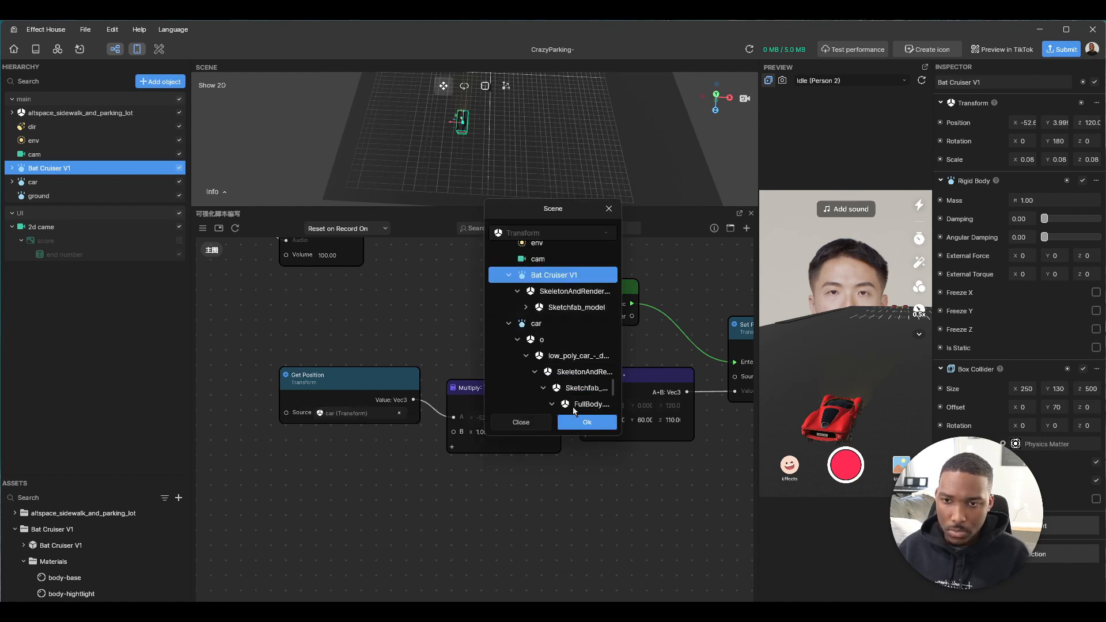
{"action": "left_click", "coordinate": [586, 422]}
Review the retargeted rotation and damping nodes and locate the collision detect group in the graph
{"action": "scroll", "coordinate": [414, 329], "scroll_direction": "down", "scroll_amount": 5}
{"action": "scroll", "coordinate": [357, 339], "scroll_direction": "up", "scroll_amount": 5}
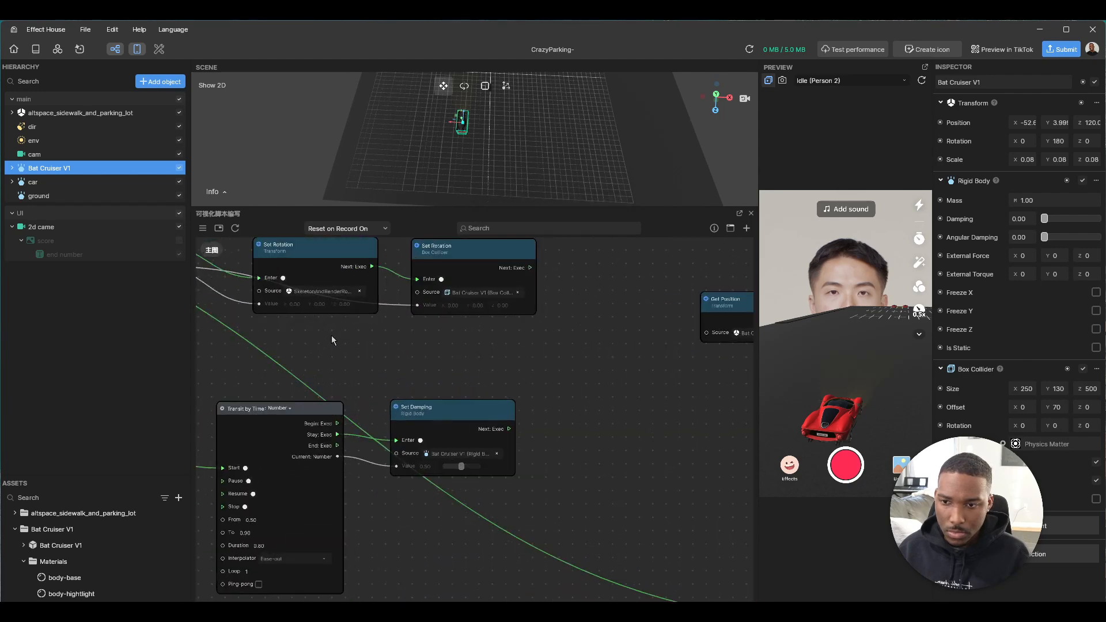
{"action": "scroll", "coordinate": [331, 335], "scroll_direction": "down", "scroll_amount": 5}
{"action": "scroll", "coordinate": [613, 394], "scroll_direction": "up", "scroll_amount": 5}
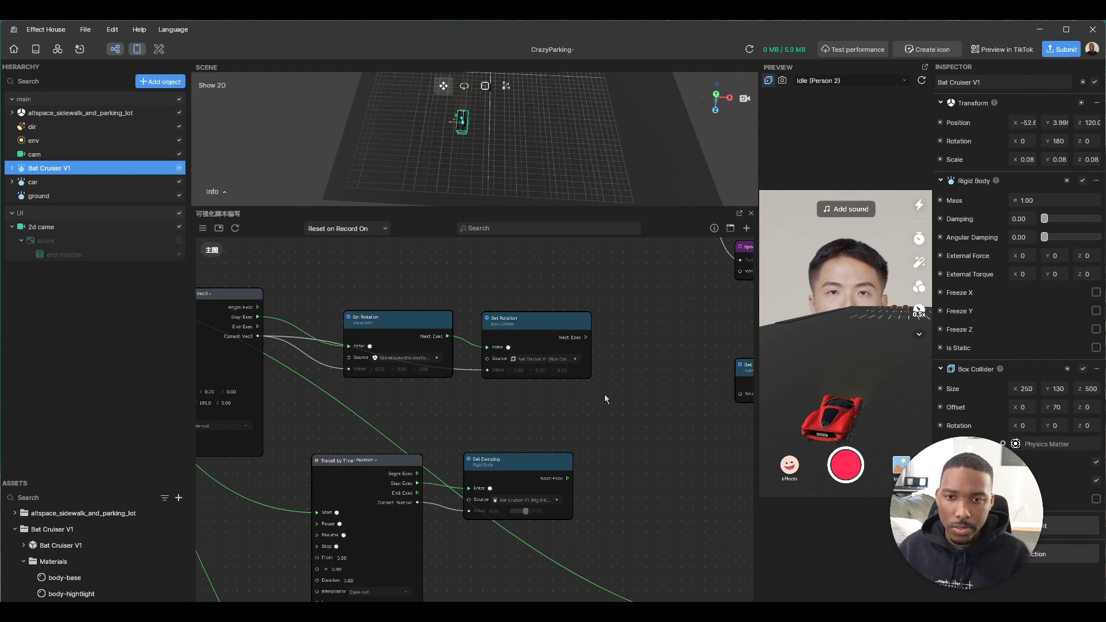
{"action": "scroll", "coordinate": [399, 435], "scroll_direction": "down", "scroll_amount": 5}
{"action": "scroll", "coordinate": [584, 495], "scroll_direction": "up", "scroll_amount": 5}
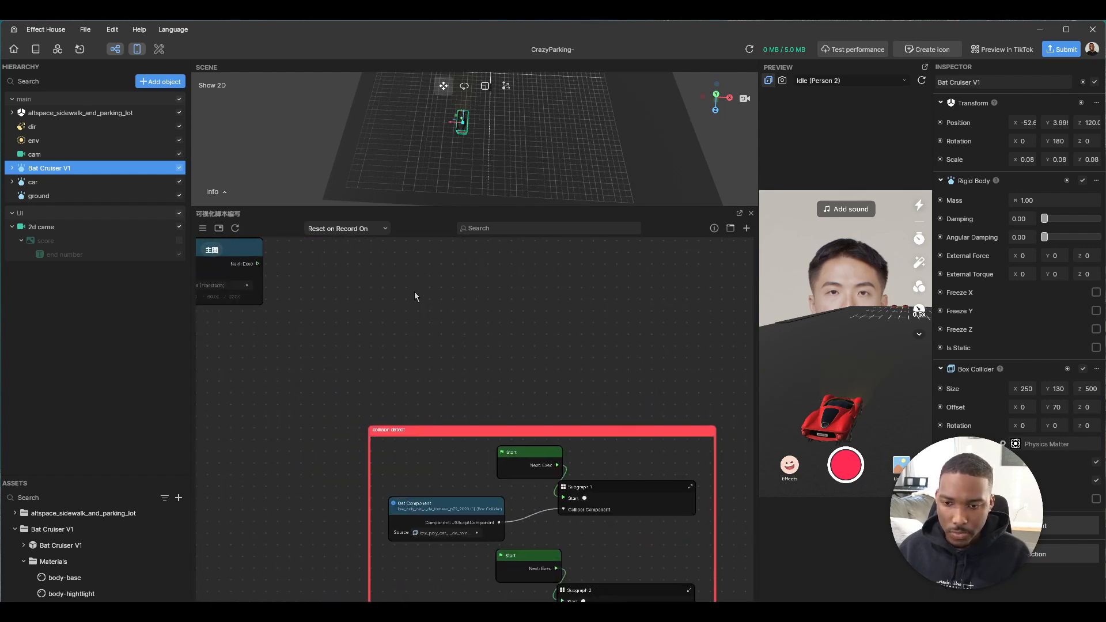
{"action": "scroll", "coordinate": [463, 395], "scroll_direction": "up", "scroll_amount": 3}
{"action": "middle_click_drag", "start_coordinate": [463, 395], "coordinate": [392, 276]}
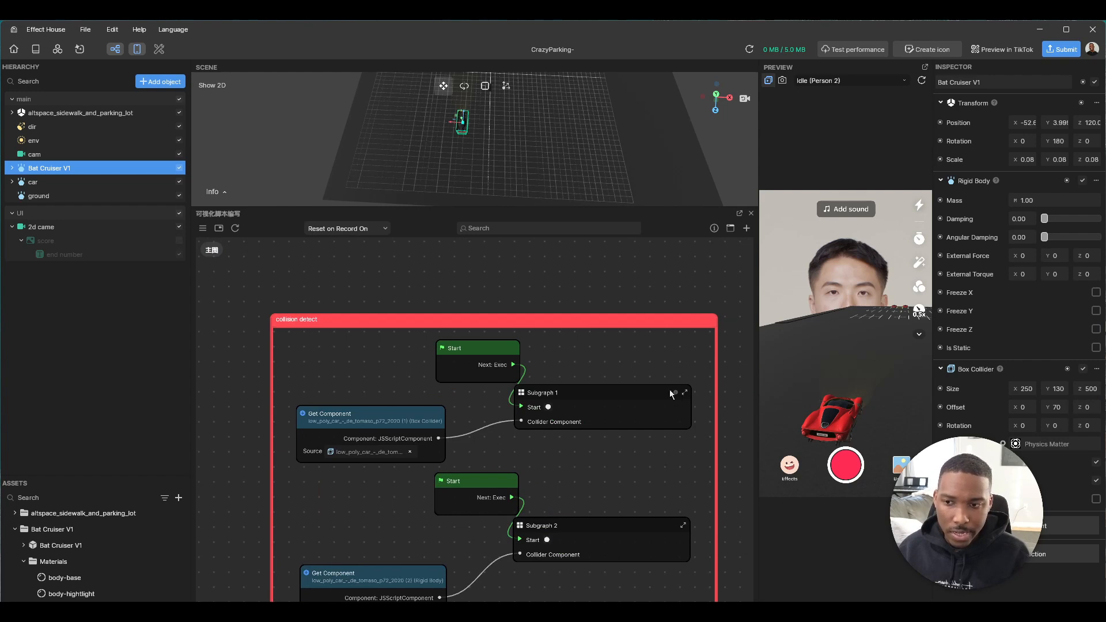
Move the first collision detect Get Component node slightly up, and open Subgraph 1 to inspect its nodes
{"action": "left_click_drag", "start_coordinate": [392, 420], "coordinate": [393, 402]}
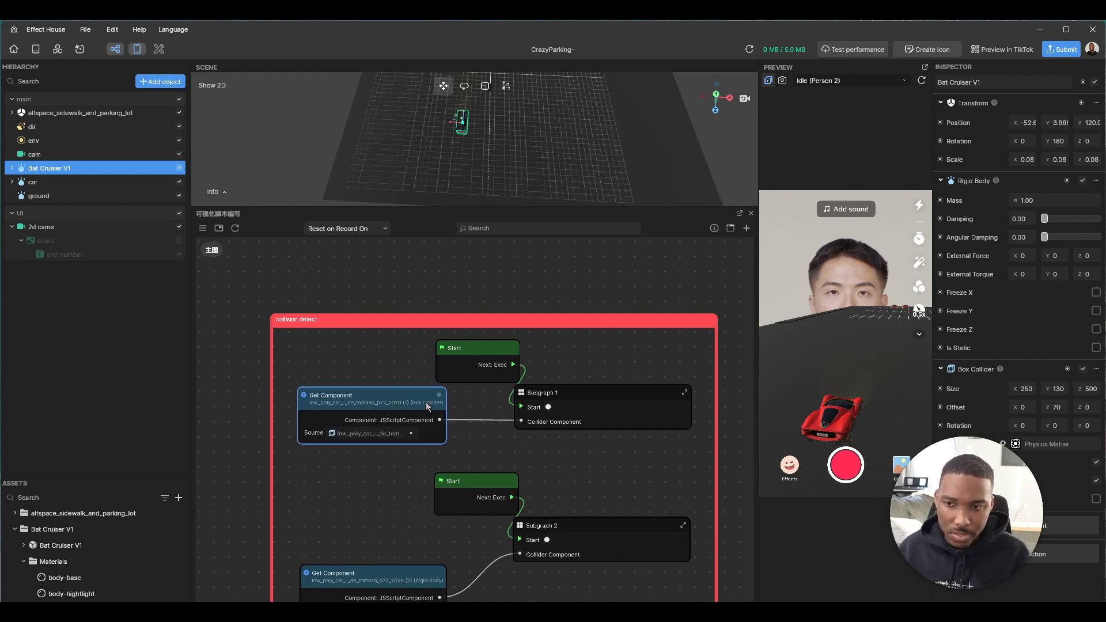
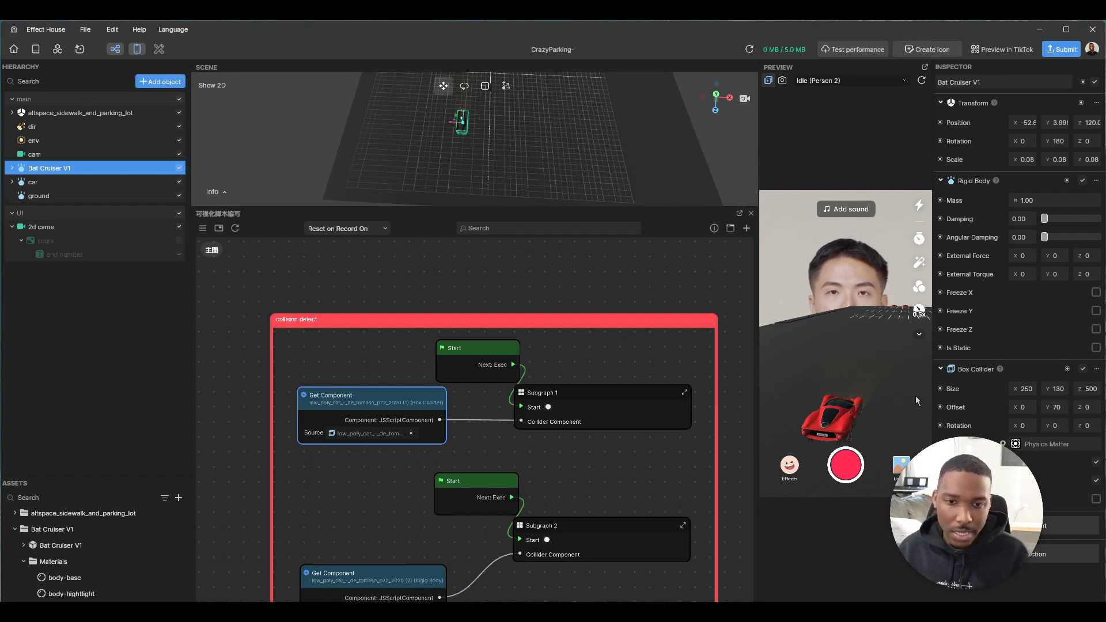
{"action": "left_click", "coordinate": [684, 391]}
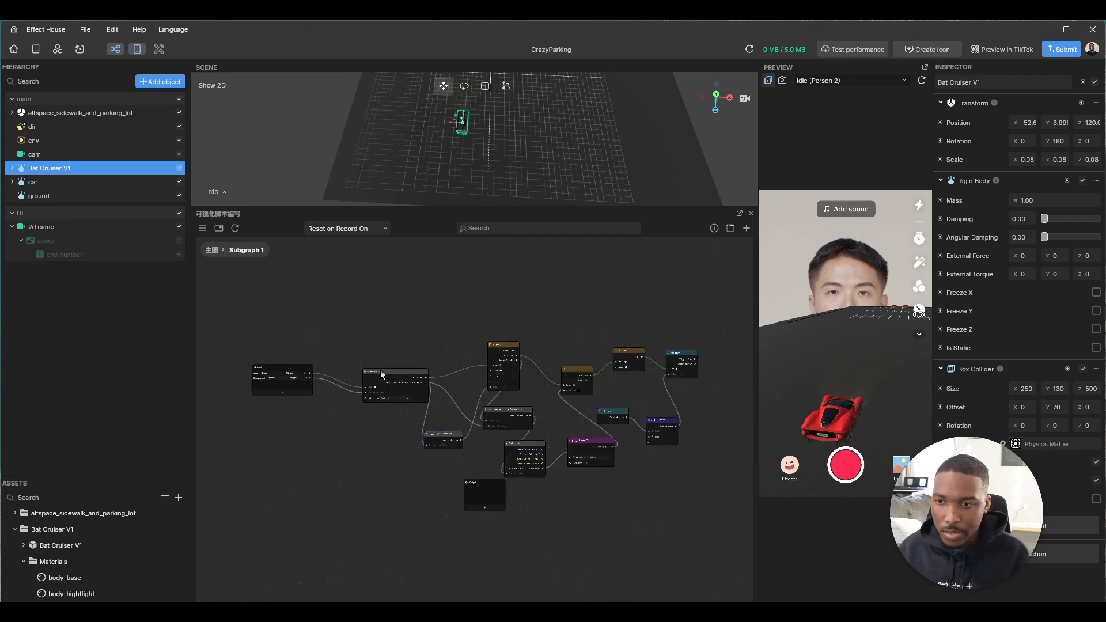
{"action": "scroll", "coordinate": [388, 389], "scroll_direction": "up", "scroll_amount": 5}
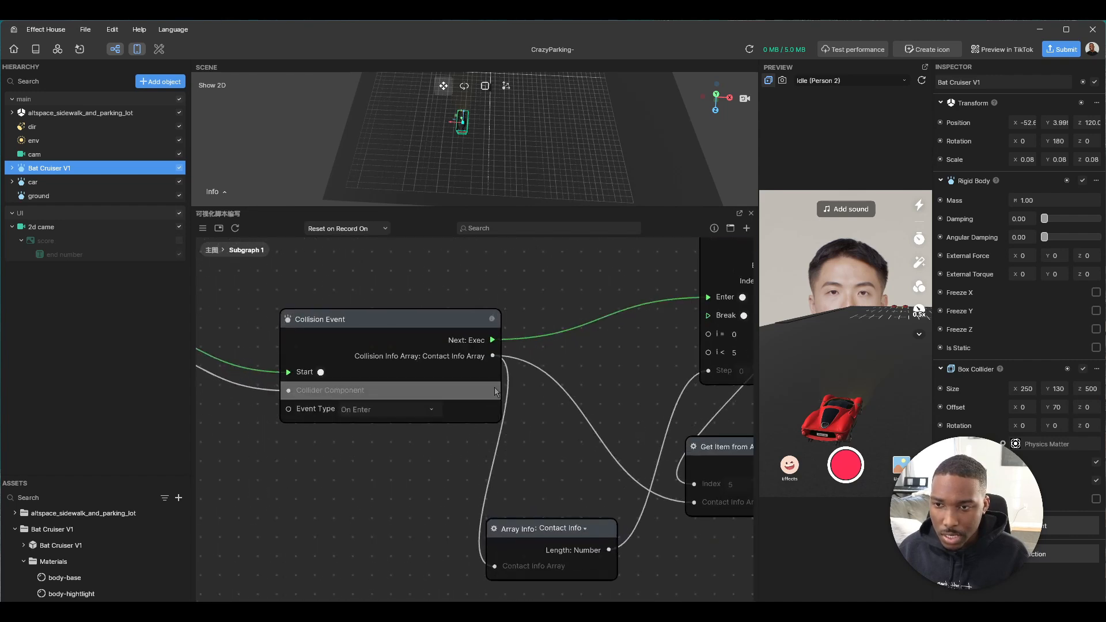
{"action": "scroll", "coordinate": [519, 388], "scroll_direction": "down", "scroll_amount": 4}
{"action": "middle_click_drag", "start_coordinate": [528, 384], "coordinate": [387, 354]}
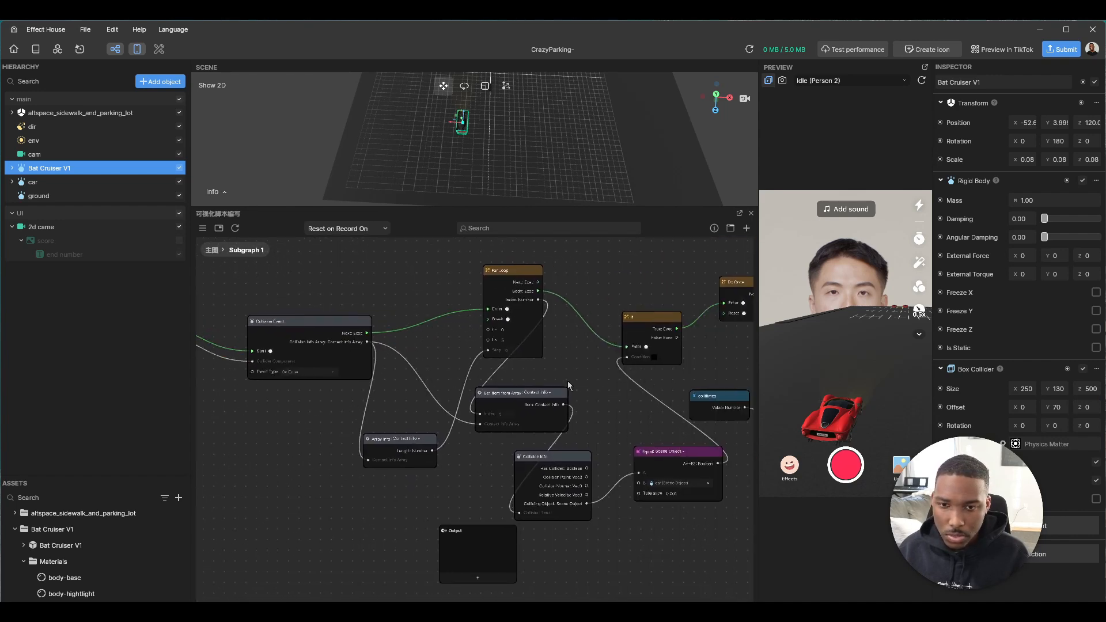
{"action": "middle_click_drag", "start_coordinate": [578, 382], "coordinate": [386, 365]}
{"action": "scroll", "coordinate": [557, 382], "scroll_direction": "up", "scroll_amount": 4}
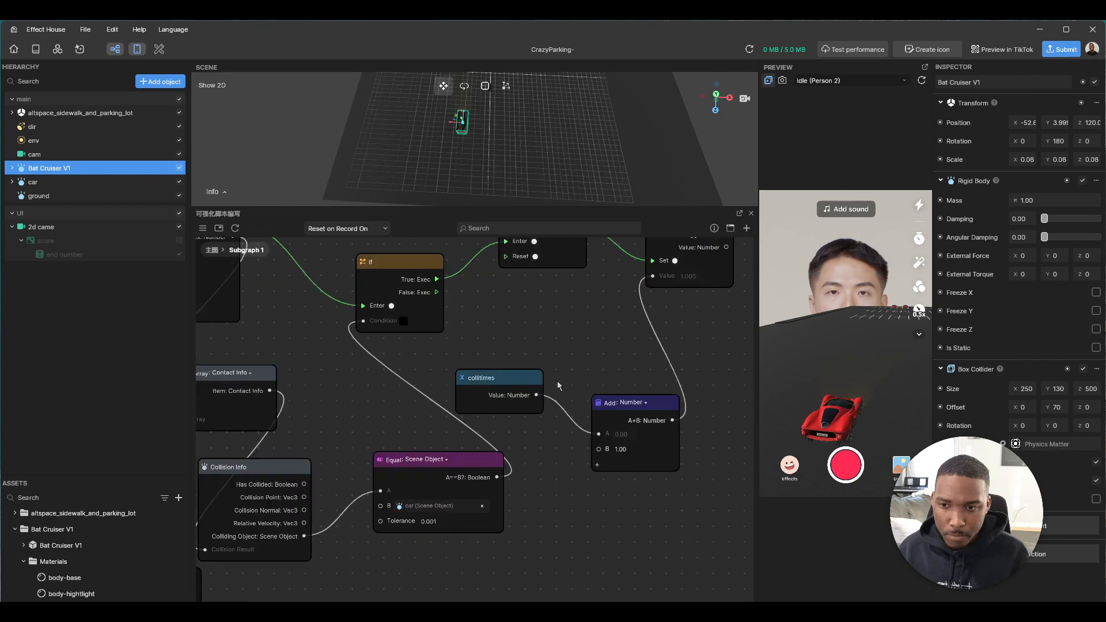
Change input B of Subgraph 1's Equal node from the old car to Bat Cruiser V1 and return to the main graph
{"action": "scroll", "coordinate": [530, 384], "scroll_direction": "down", "scroll_amount": 3}
{"action": "scroll", "coordinate": [453, 499], "scroll_direction": "up", "scroll_amount": 3}
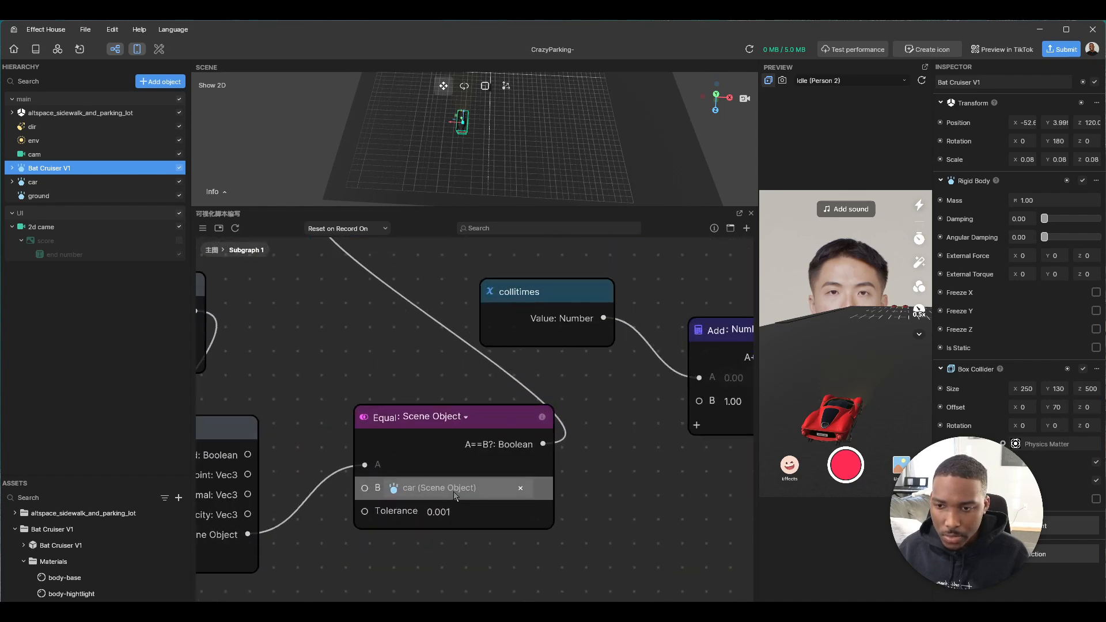
{"action": "left_click", "coordinate": [443, 487]}
{"action": "scroll", "coordinate": [566, 354], "scroll_direction": "down", "scroll_amount": 5}
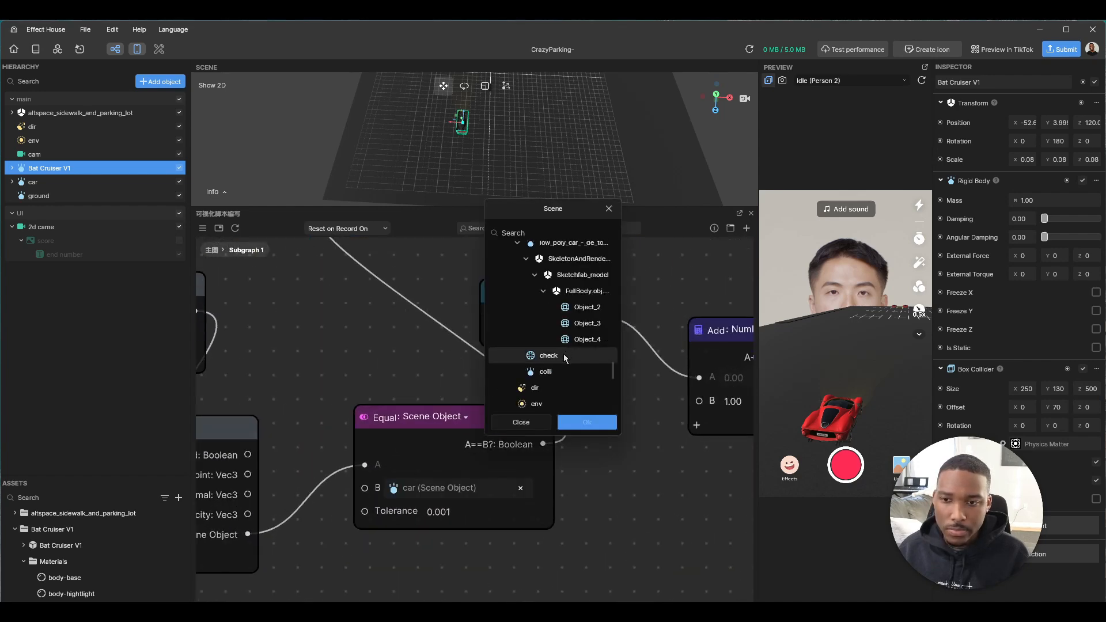
{"action": "scroll", "coordinate": [563, 352], "scroll_direction": "up", "scroll_amount": 6}
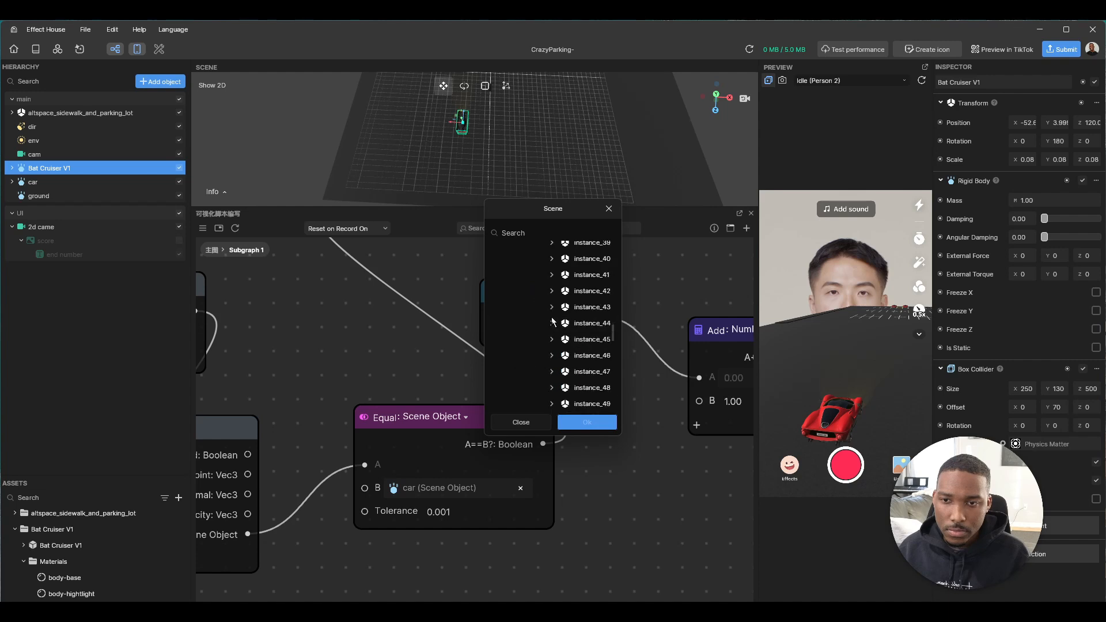
{"action": "scroll", "coordinate": [553, 334], "scroll_direction": "down", "scroll_amount": 6}
{"action": "left_click", "coordinate": [553, 355]}
{"action": "left_click", "coordinate": [586, 422]}
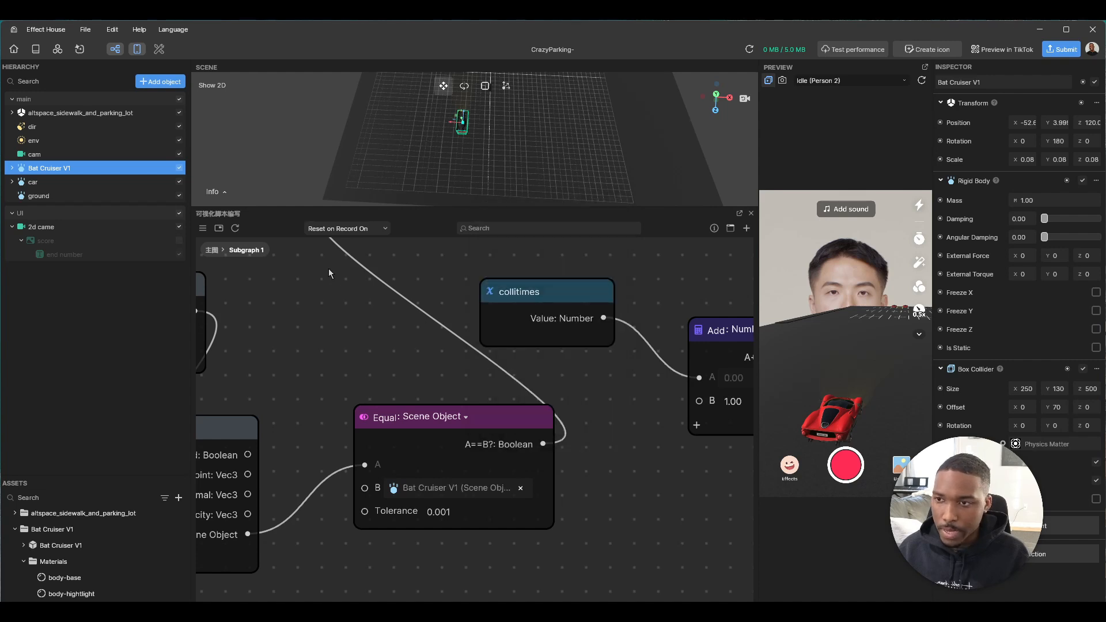
{"action": "left_click", "coordinate": [211, 251]}
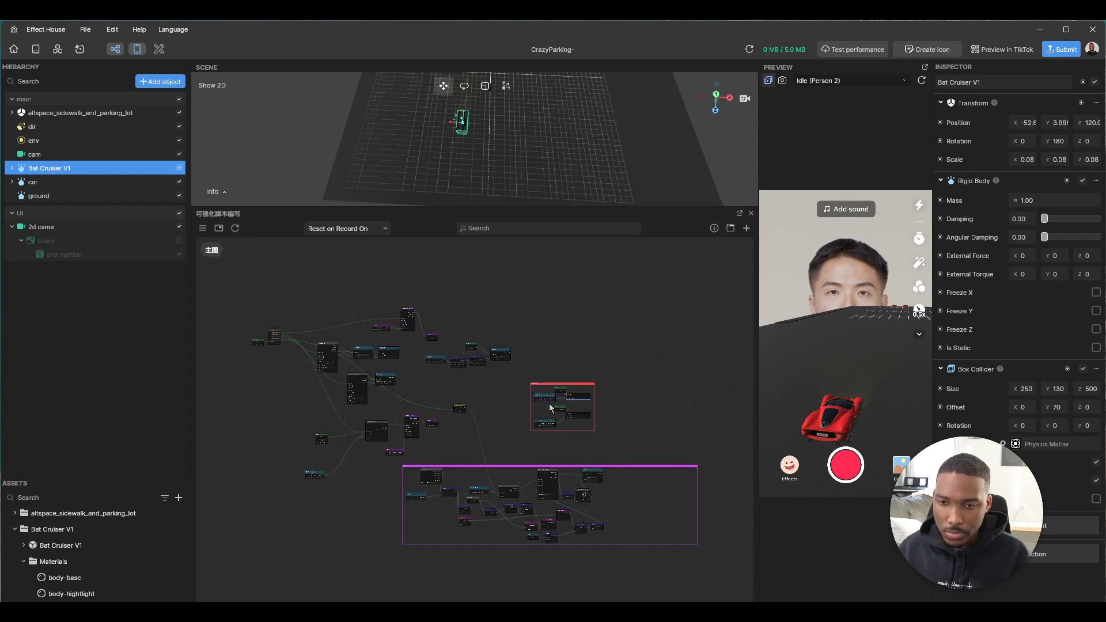
Open Subgraph 2, change input B of its Equal node from the old car to Bat Cruiser V1, and return to the main graph
{"action": "scroll", "coordinate": [547, 405], "scroll_direction": "up", "scroll_amount": 5}
{"action": "double_click", "coordinate": [735, 454]}
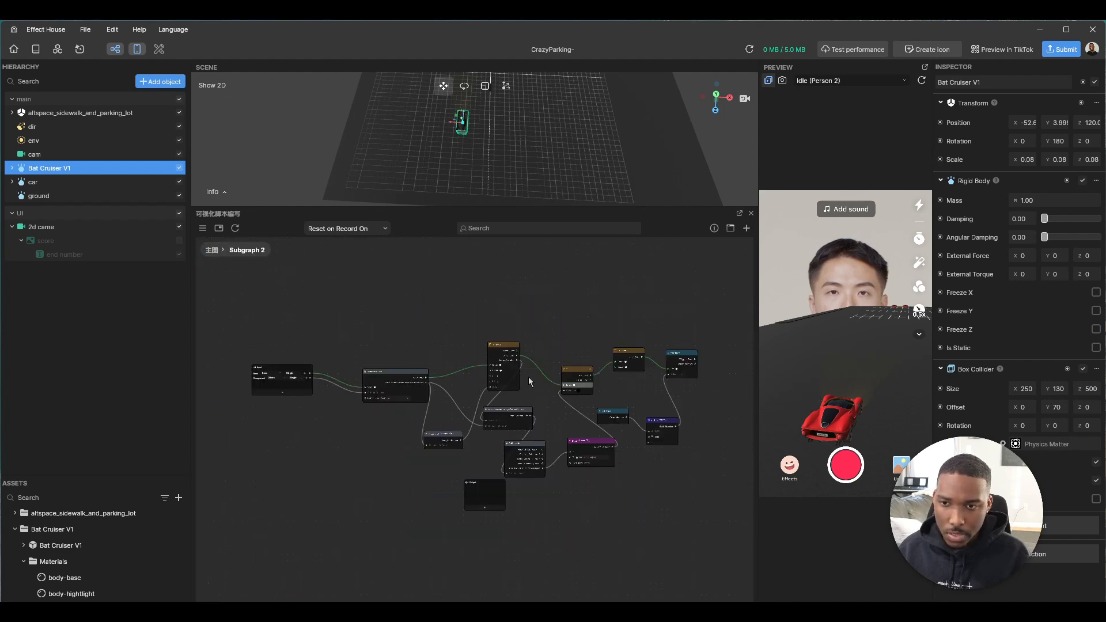
{"action": "scroll", "coordinate": [576, 426], "scroll_direction": "up", "scroll_amount": 5}
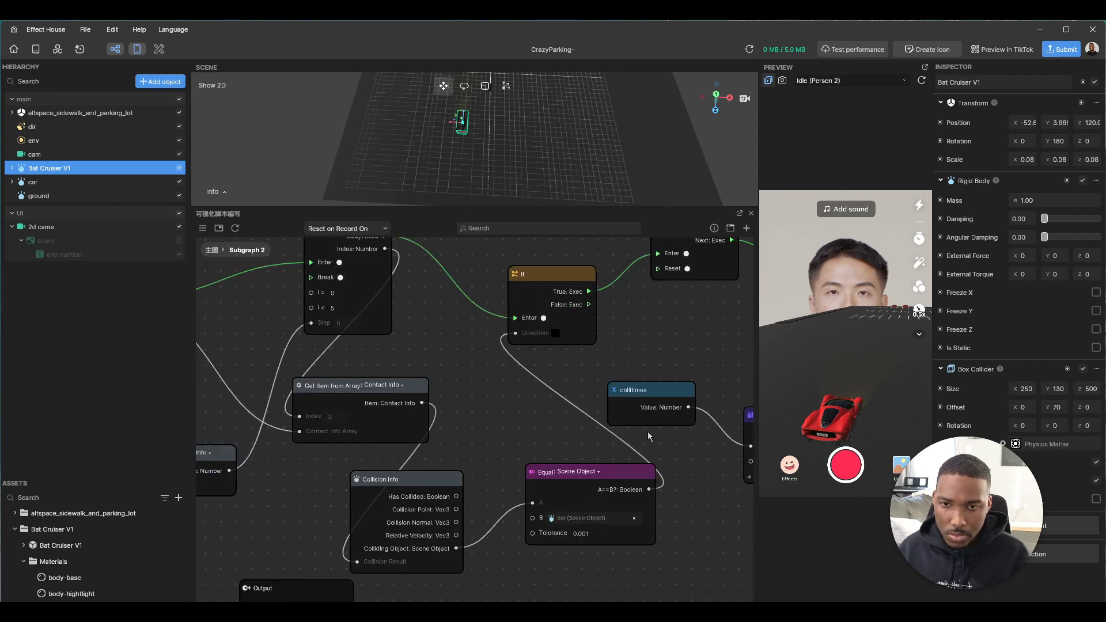
{"action": "scroll", "coordinate": [523, 461], "scroll_direction": "down", "scroll_amount": 1}
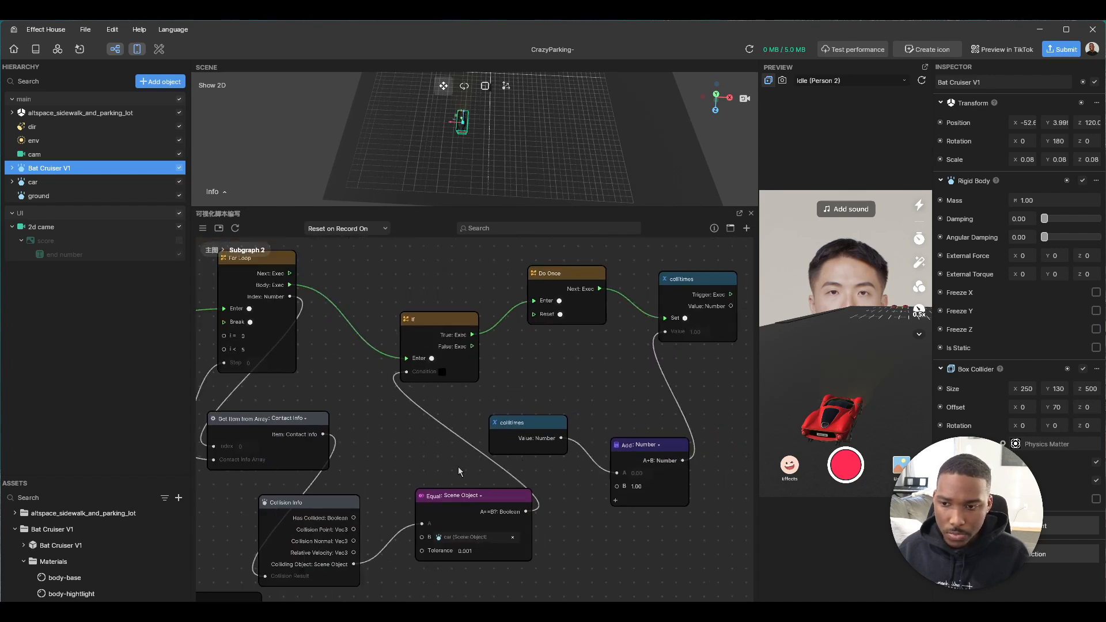
{"action": "left_click", "coordinate": [464, 537]}
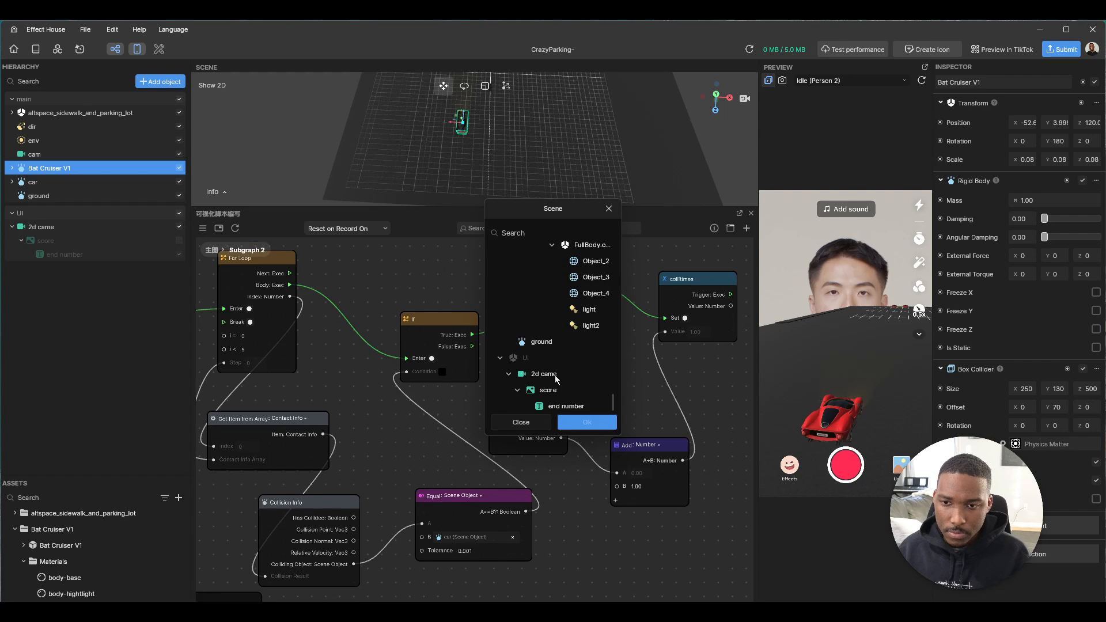
{"action": "scroll", "coordinate": [554, 375], "scroll_direction": "down", "scroll_amount": 3}
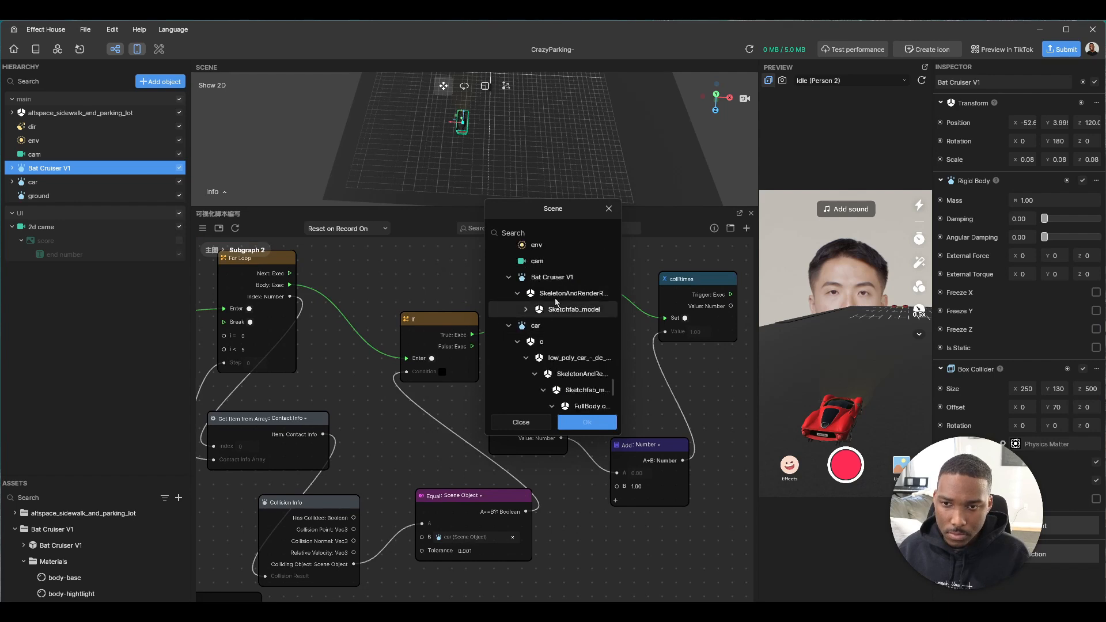
{"action": "left_click", "coordinate": [552, 277]}
{"action": "left_click", "coordinate": [586, 422]}
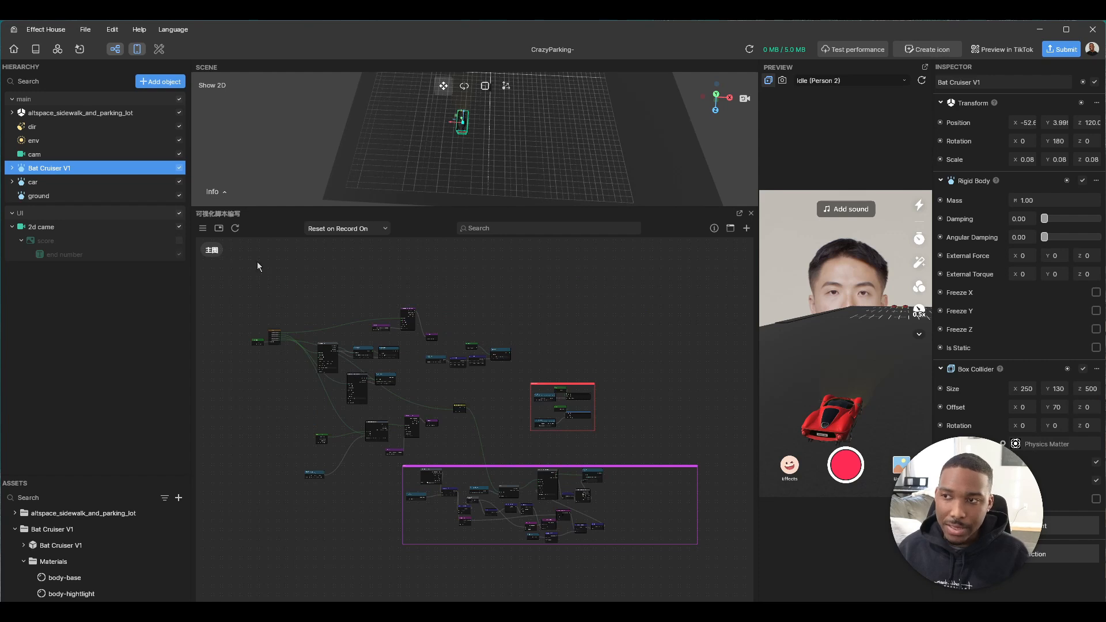
Hide the visual scripting editor, switch the scene's camera view, restart the effect preview and record a test run of the game
{"action": "left_click", "coordinate": [79, 181]}
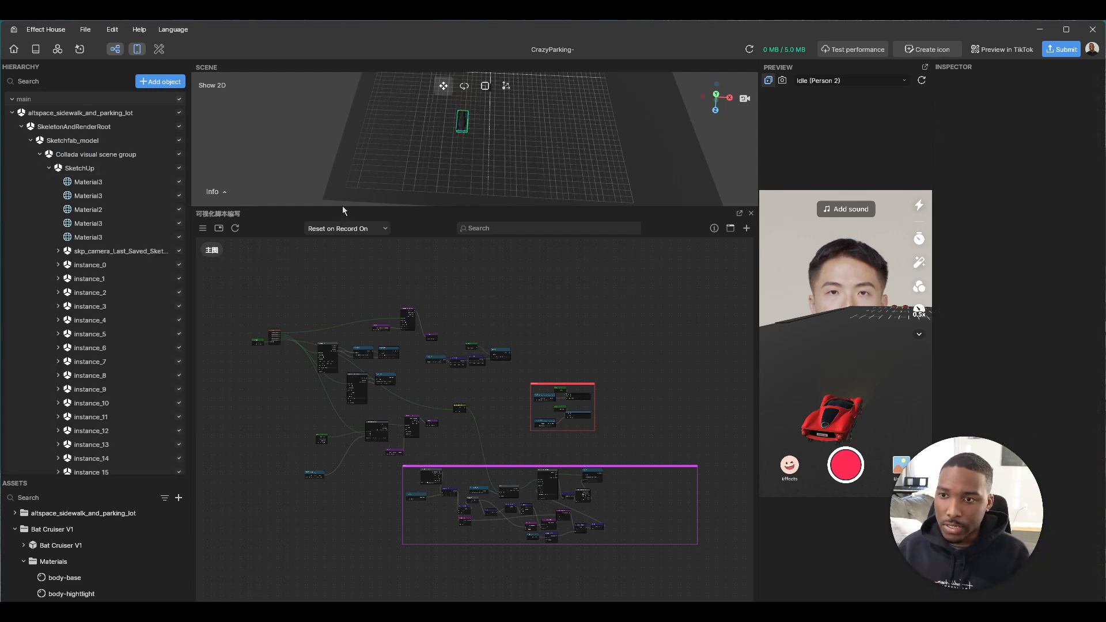
{"action": "left_click", "coordinate": [116, 49]}
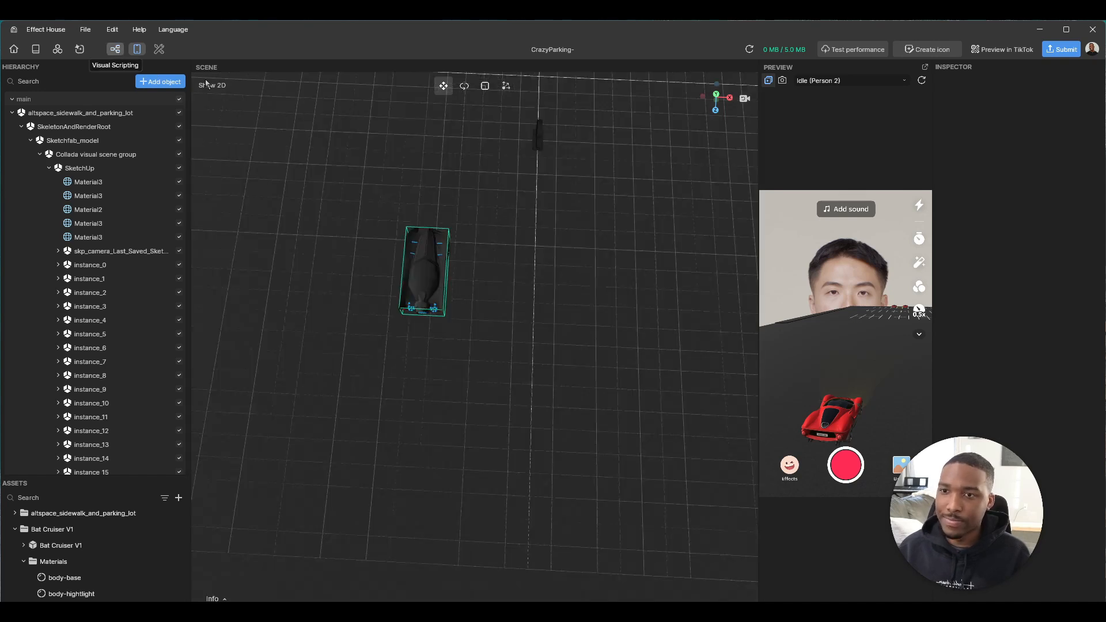
{"action": "left_click", "coordinate": [744, 98]}
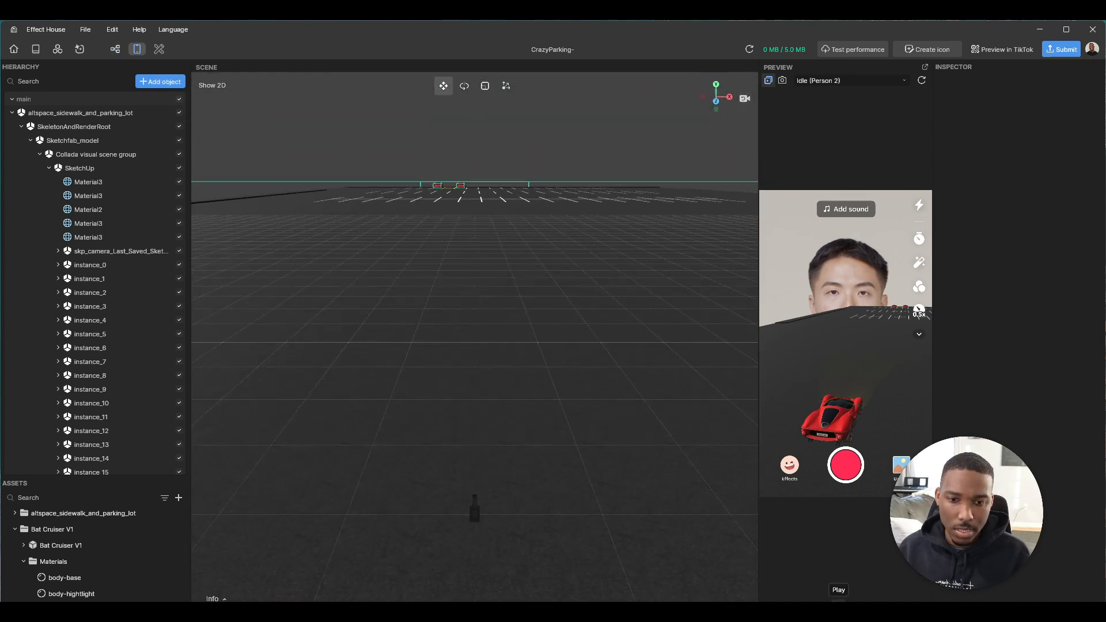
{"action": "left_click", "coordinate": [851, 573]}
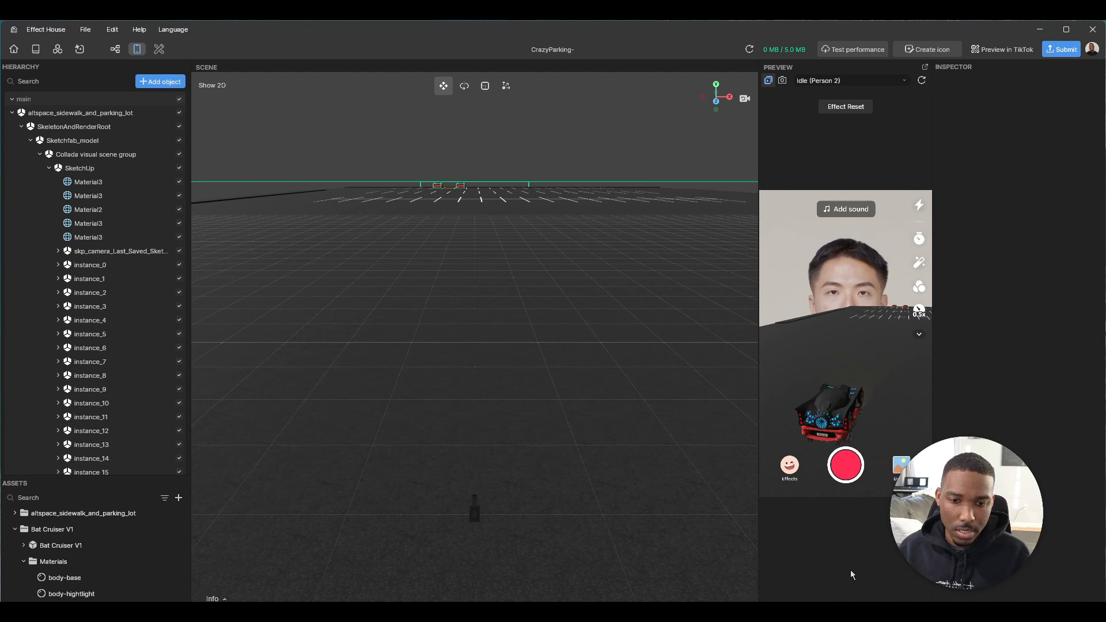
{"action": "left_click", "coordinate": [855, 475]}
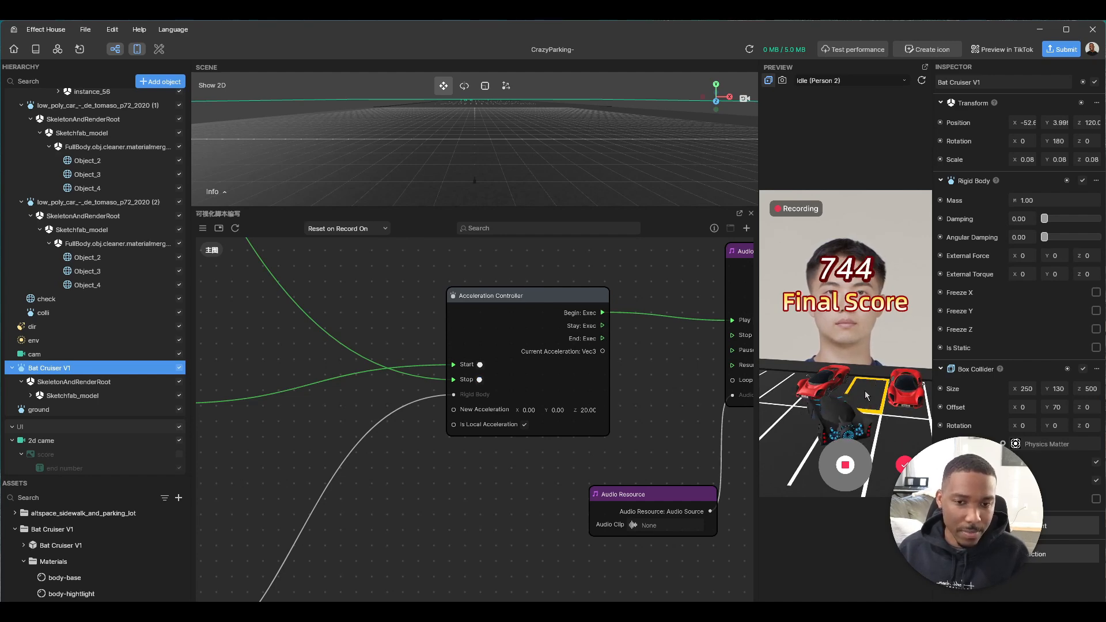
Move the Screen Tap node away from Sequence and insert a Do Once node between them
{"action": "scroll", "coordinate": [476, 388], "scroll_direction": "down", "scroll_amount": 5}
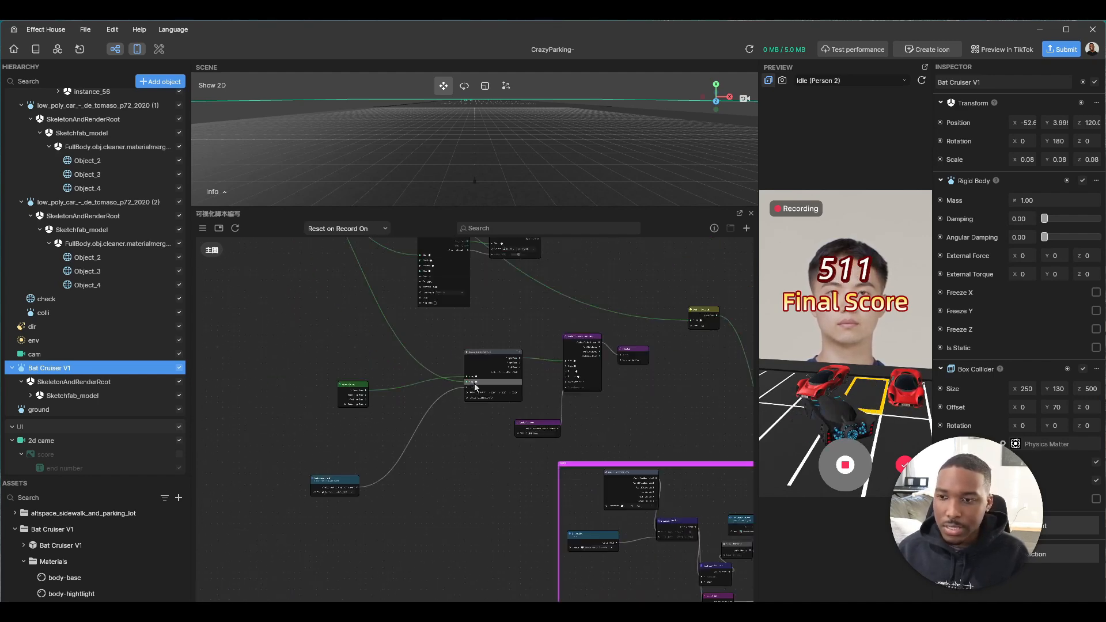
{"action": "scroll", "coordinate": [410, 365], "scroll_direction": "up", "scroll_amount": 3}
{"action": "scroll", "coordinate": [531, 401], "scroll_direction": "down", "scroll_amount": 3}
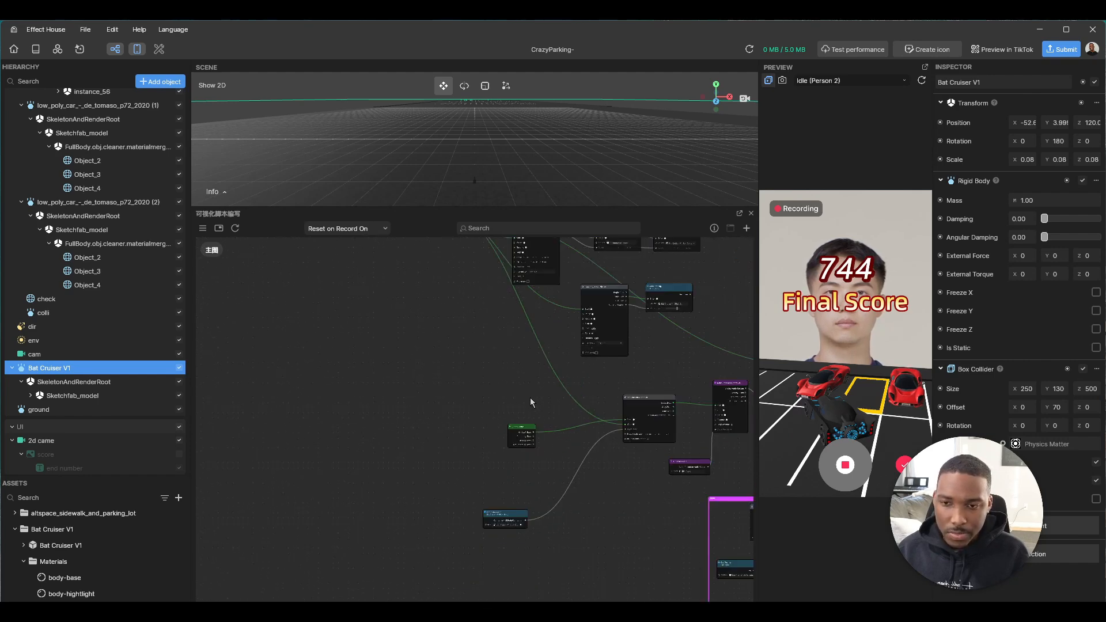
{"action": "scroll", "coordinate": [454, 420], "scroll_direction": "up", "scroll_amount": 4}
{"action": "scroll", "coordinate": [478, 433], "scroll_direction": "up", "scroll_amount": 2}
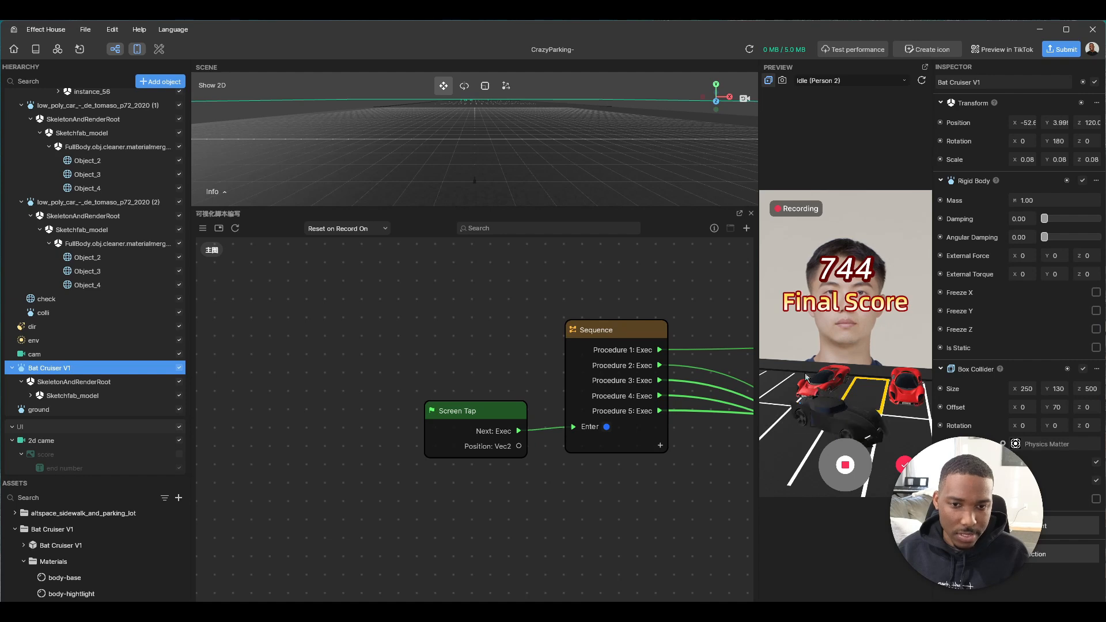
{"action": "left_click_drag", "start_coordinate": [488, 411], "coordinate": [406, 396]}
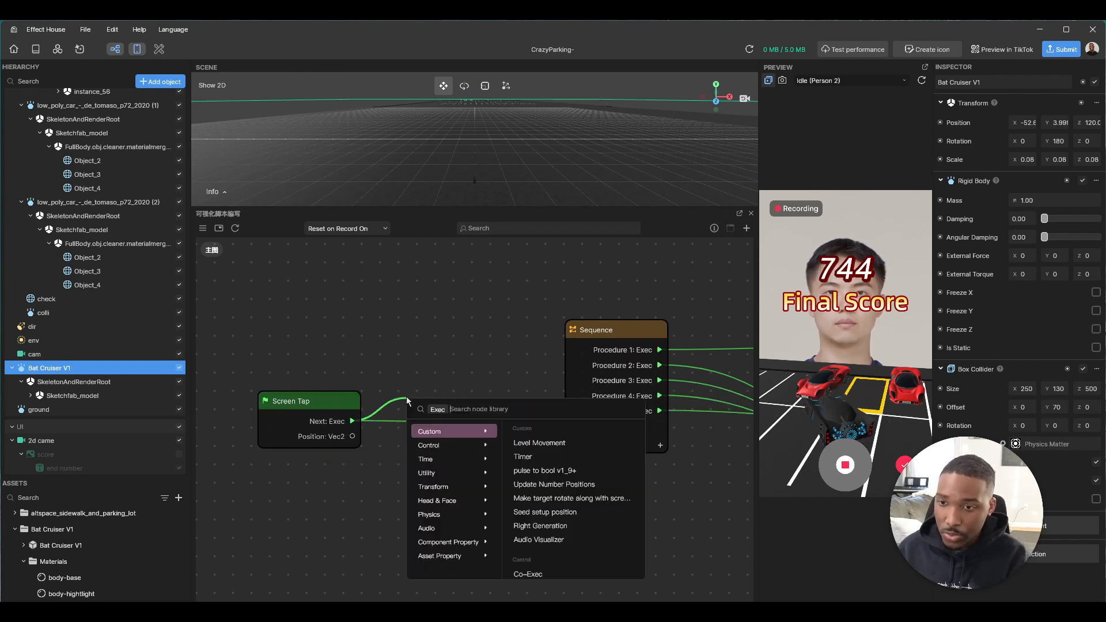
{"action": "type", "text": "do"}
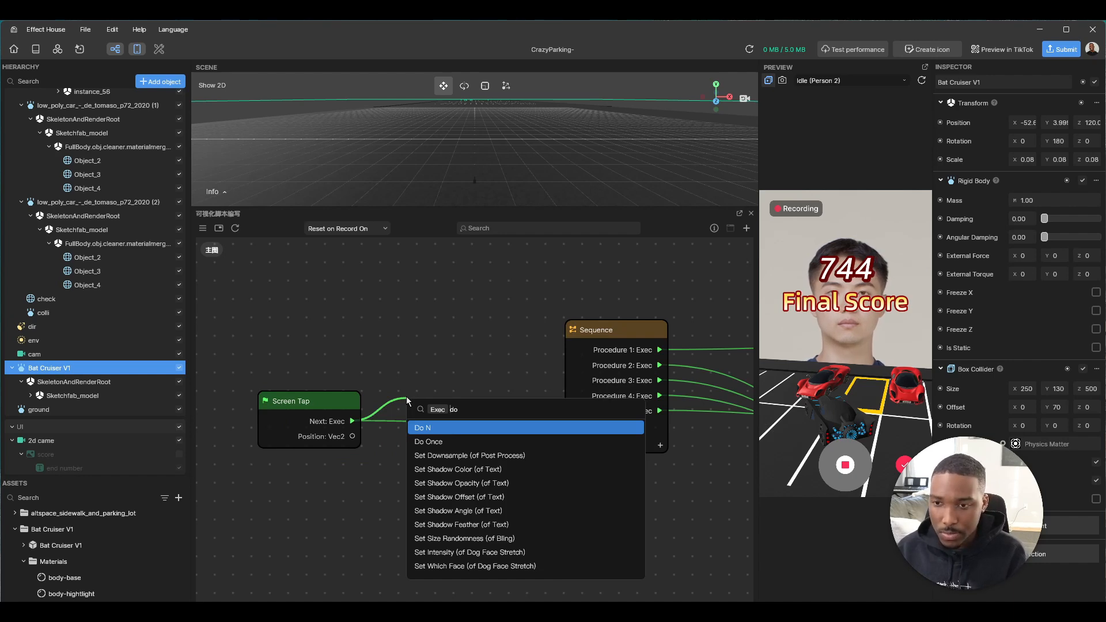
{"action": "key", "text": "Down"}
{"action": "key", "text": "Return"}
{"action": "scroll", "coordinate": [468, 427], "scroll_direction": "down", "scroll_amount": 5}
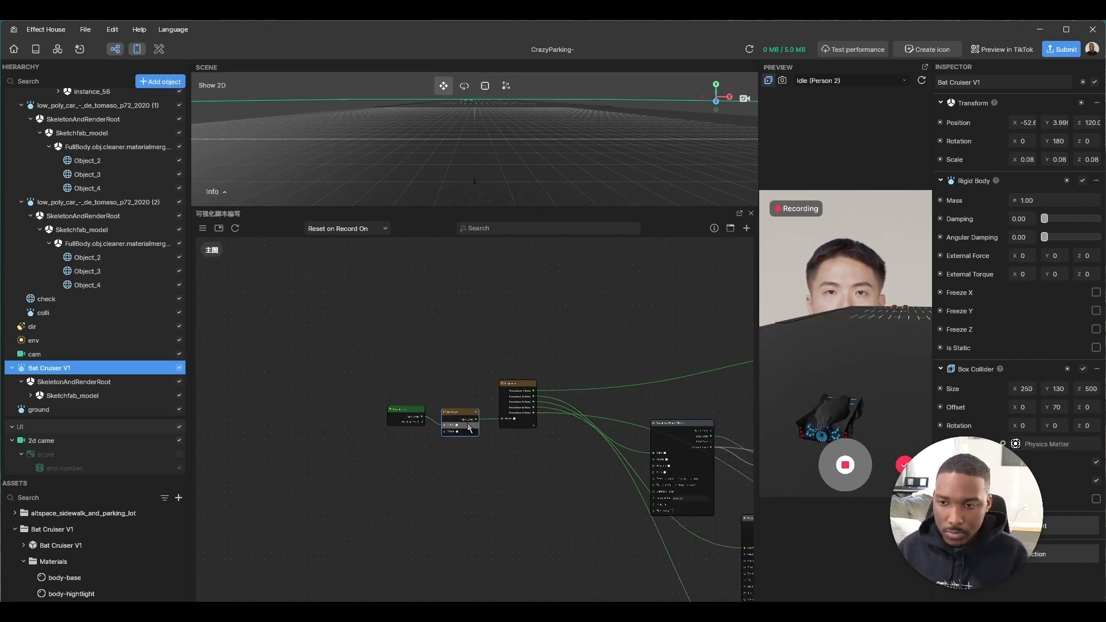
Examine the main graph's movement nodes and the collision detect and scoring groups after the Do Once insertion
{"action": "scroll", "coordinate": [468, 426], "scroll_direction": "down", "scroll_amount": 5}
{"action": "middle_click_drag", "start_coordinate": [627, 378], "coordinate": [473, 465]}
{"action": "mouse_move", "coordinate": [558, 441]}
{"action": "middle_mouse_down"}
{"action": "mouse_move", "coordinate": [516, 353]}
{"action": "mouse_move", "coordinate": [548, 424]}
{"action": "middle_mouse_up"}
{"action": "scroll", "coordinate": [610, 383], "scroll_direction": "up", "scroll_amount": 5}
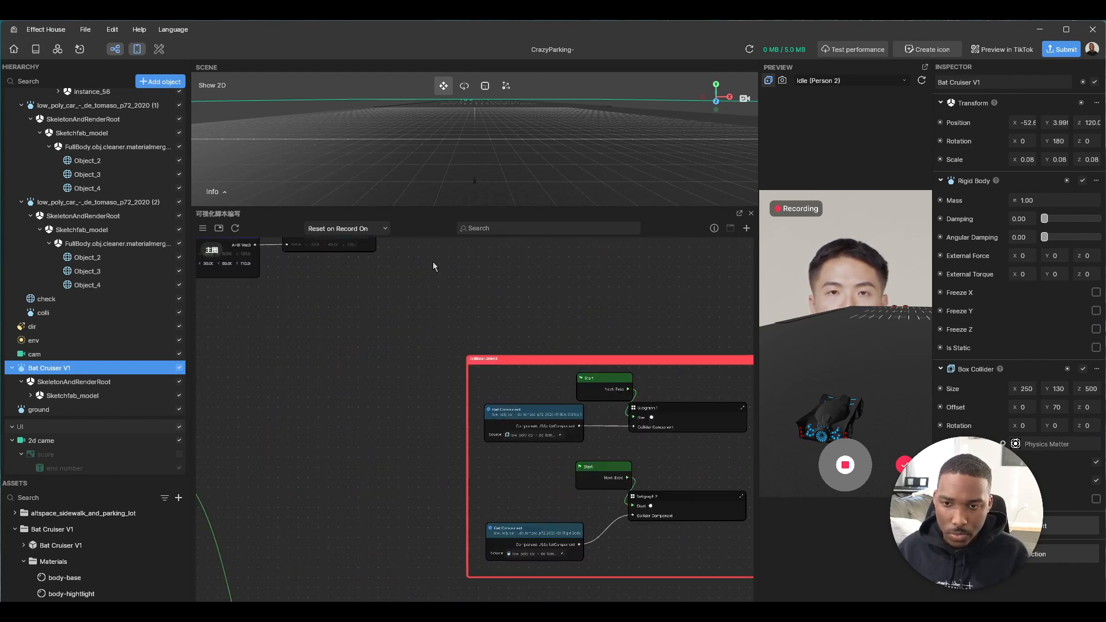
{"action": "middle_click_drag", "start_coordinate": [398, 242], "coordinate": [543, 440]}
{"action": "scroll", "coordinate": [367, 384], "scroll_direction": "up", "scroll_amount": 3}
{"action": "scroll", "coordinate": [368, 391], "scroll_direction": "down", "scroll_amount": 8}
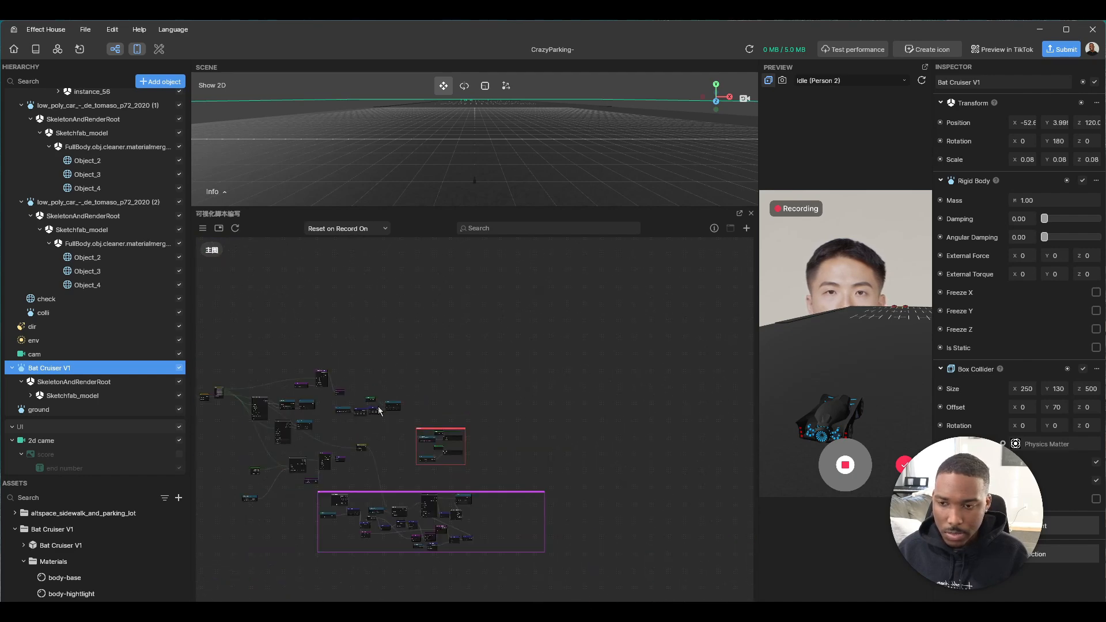
{"action": "scroll", "coordinate": [316, 475], "scroll_direction": "up", "scroll_amount": 8}
{"action": "scroll", "coordinate": [489, 412], "scroll_direction": "down", "scroll_amount": 8}
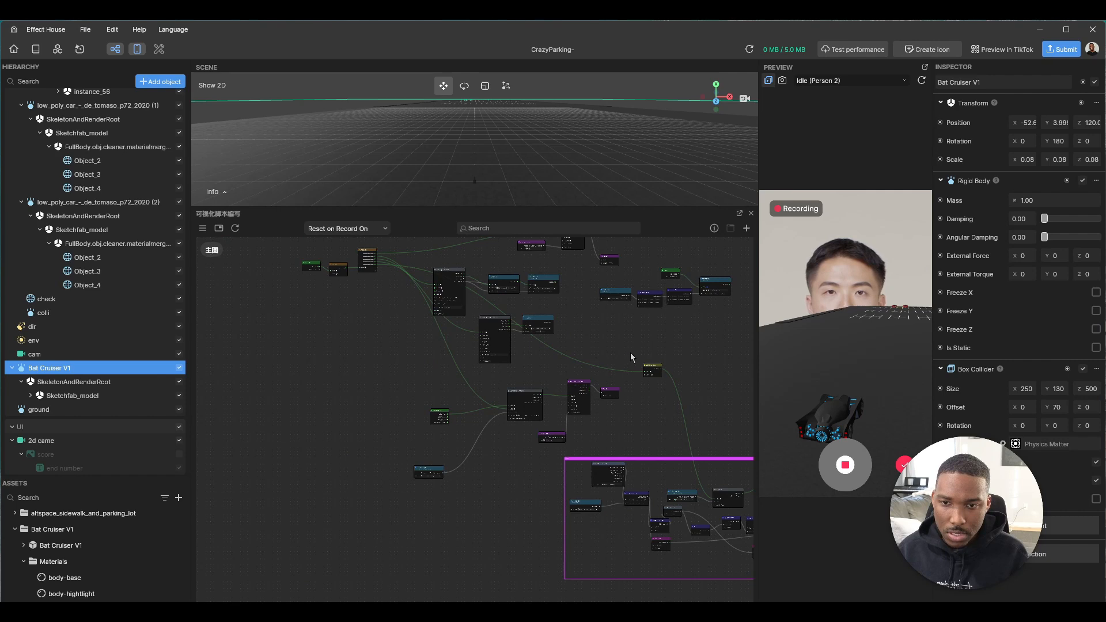
{"action": "middle_click_drag", "start_coordinate": [630, 352], "coordinate": [444, 325]}
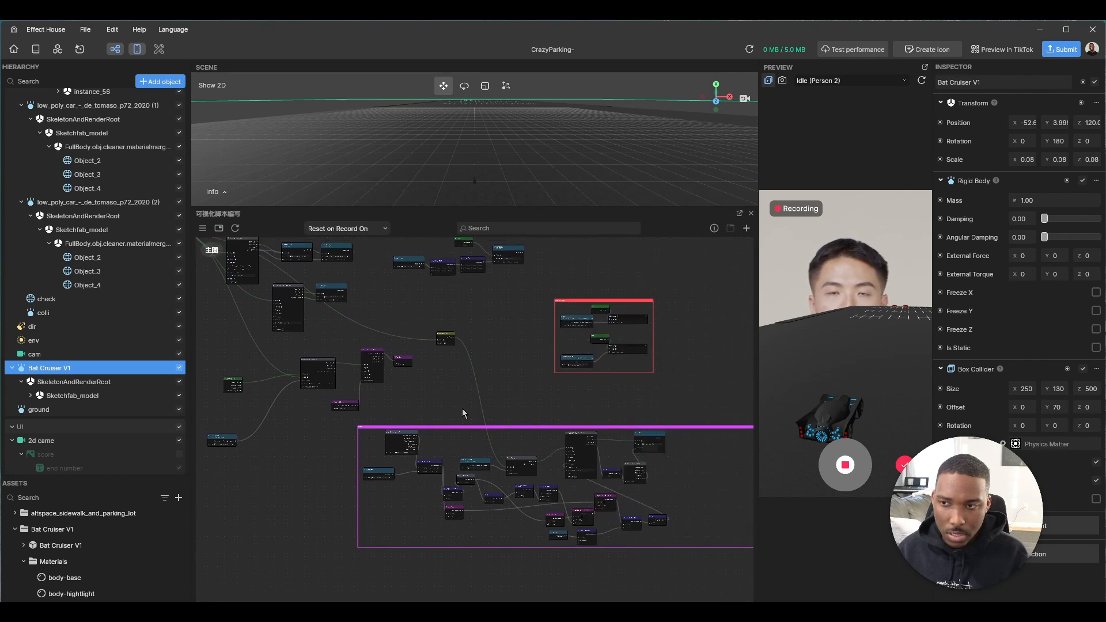
{"action": "middle_click_drag", "start_coordinate": [447, 395], "coordinate": [527, 453]}
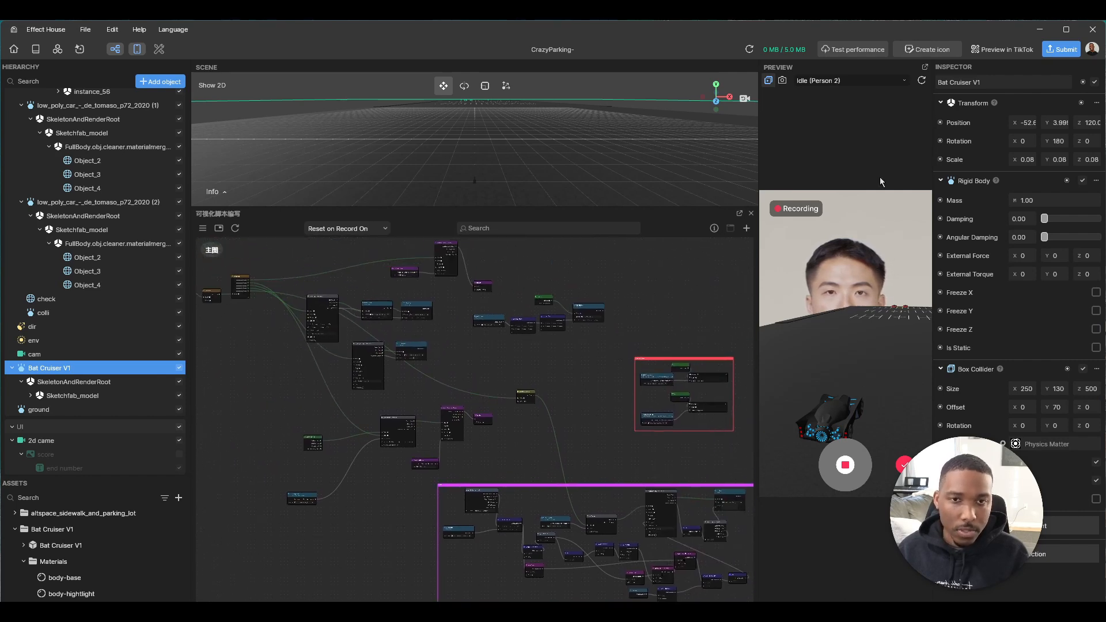
Record two test runs of the parking game, showing and hiding the score object again between them
{"action": "left_click", "coordinate": [847, 471]}
{"action": "left_click", "coordinate": [845, 465]}
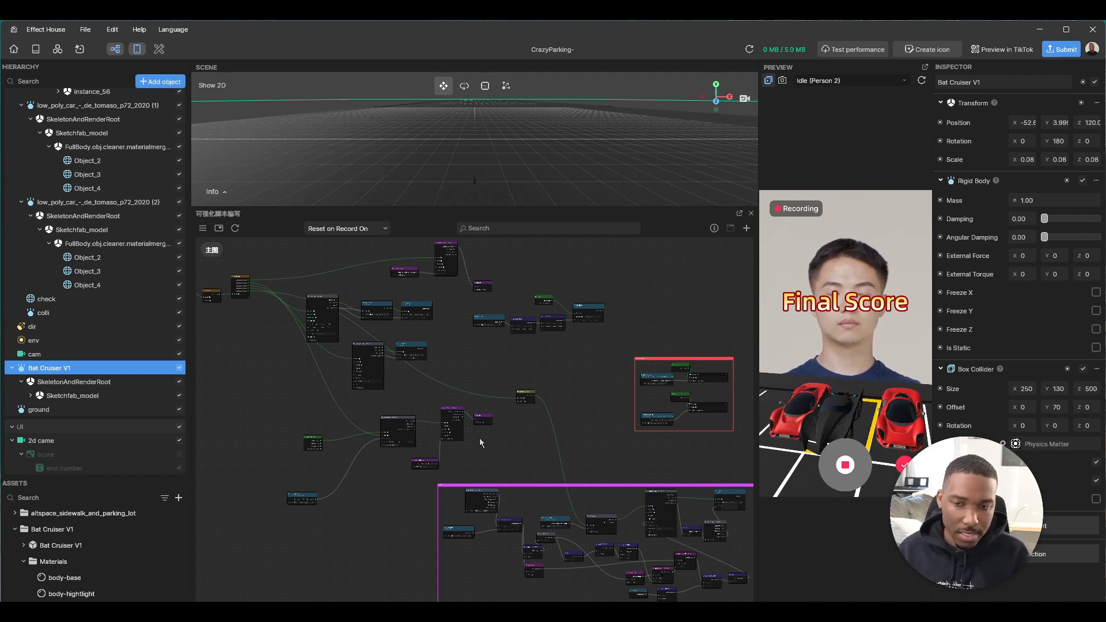
{"action": "left_click", "coordinate": [62, 469]}
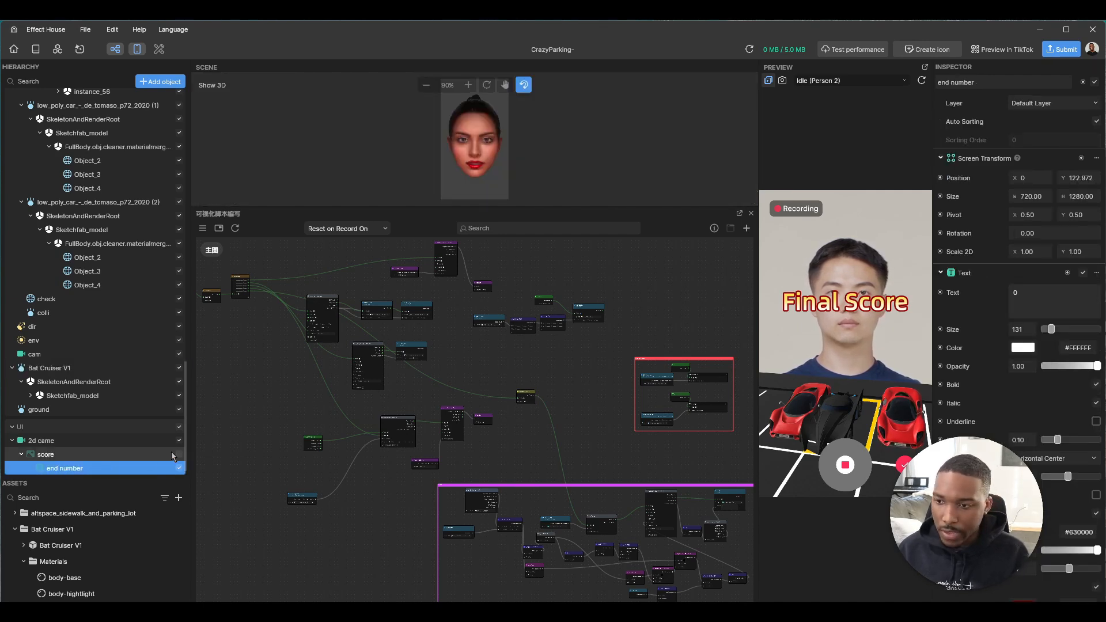
{"action": "left_click", "coordinate": [179, 455]}
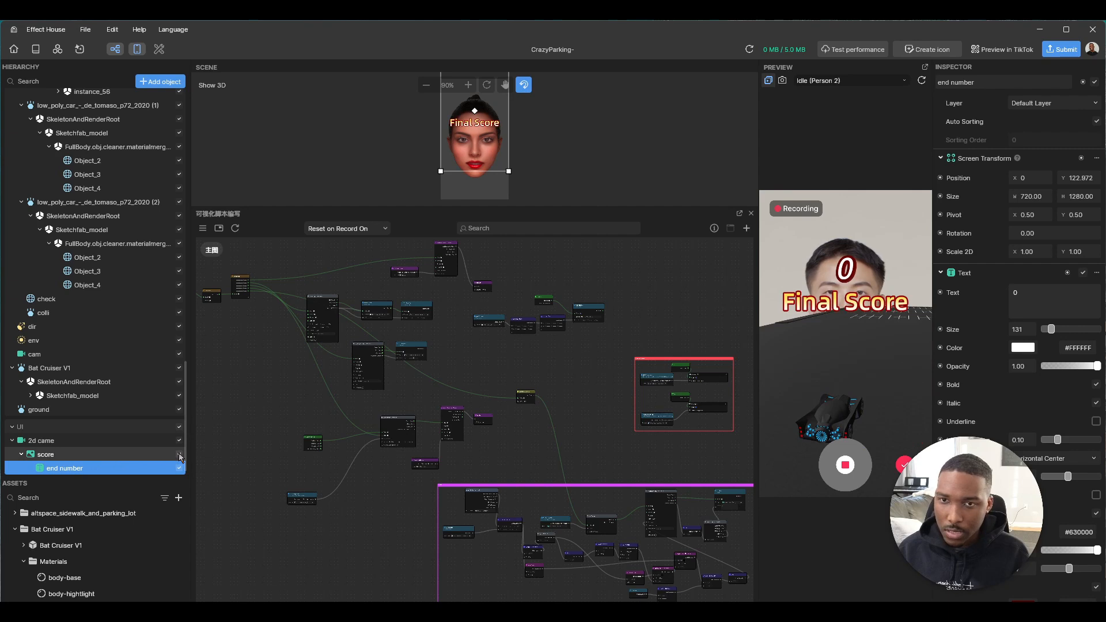
{"action": "left_click", "coordinate": [179, 455]}
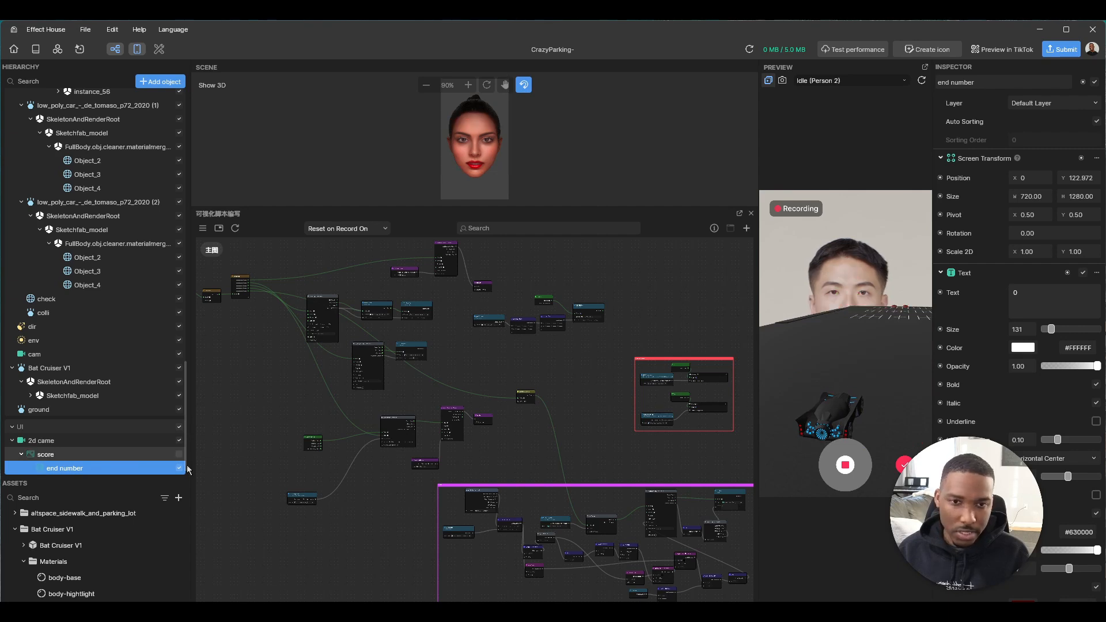
{"action": "left_click", "coordinate": [846, 469]}
{"action": "left_click", "coordinate": [845, 470]}
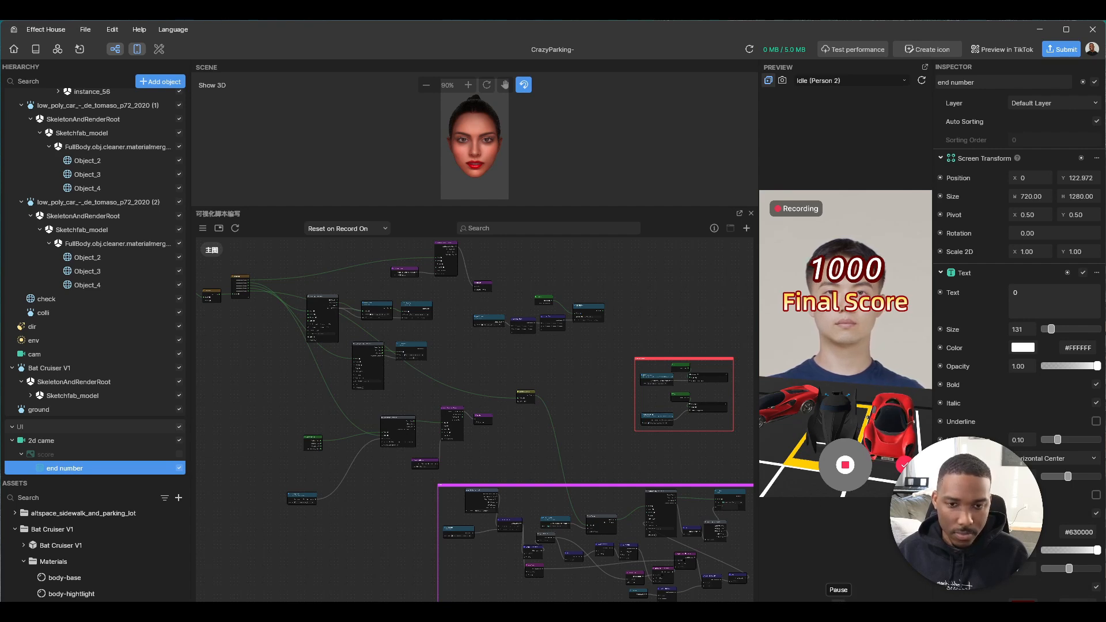
Examine the collision detect group and the Get Component nodes feeding Subgraph 1 and Subgraph 2
{"action": "left_click_drag", "start_coordinate": [644, 461], "coordinate": [500, 416]}
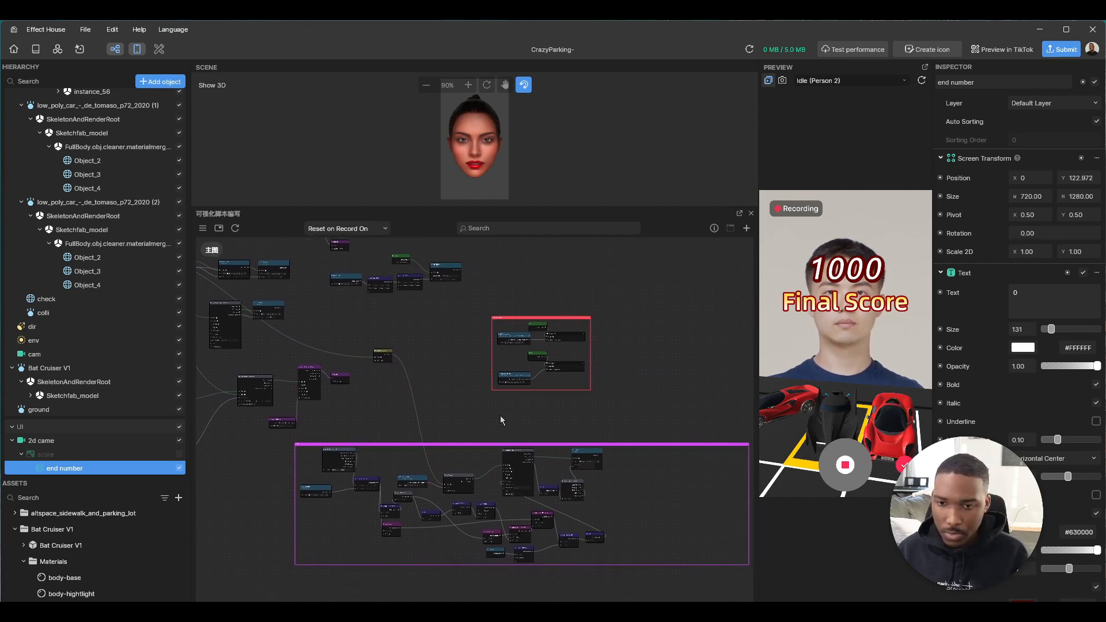
{"action": "scroll", "coordinate": [545, 403], "scroll_direction": "up", "scroll_amount": 5}
{"action": "scroll", "coordinate": [551, 496], "scroll_direction": "down", "scroll_amount": 8}
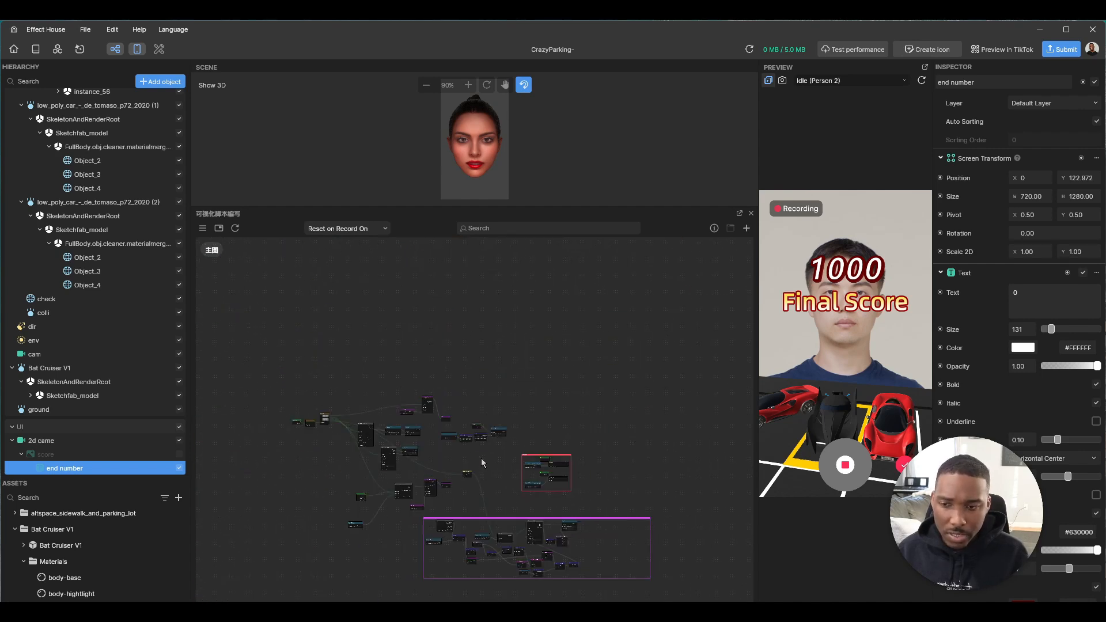
{"action": "scroll", "coordinate": [438, 462], "scroll_direction": "up", "scroll_amount": 8}
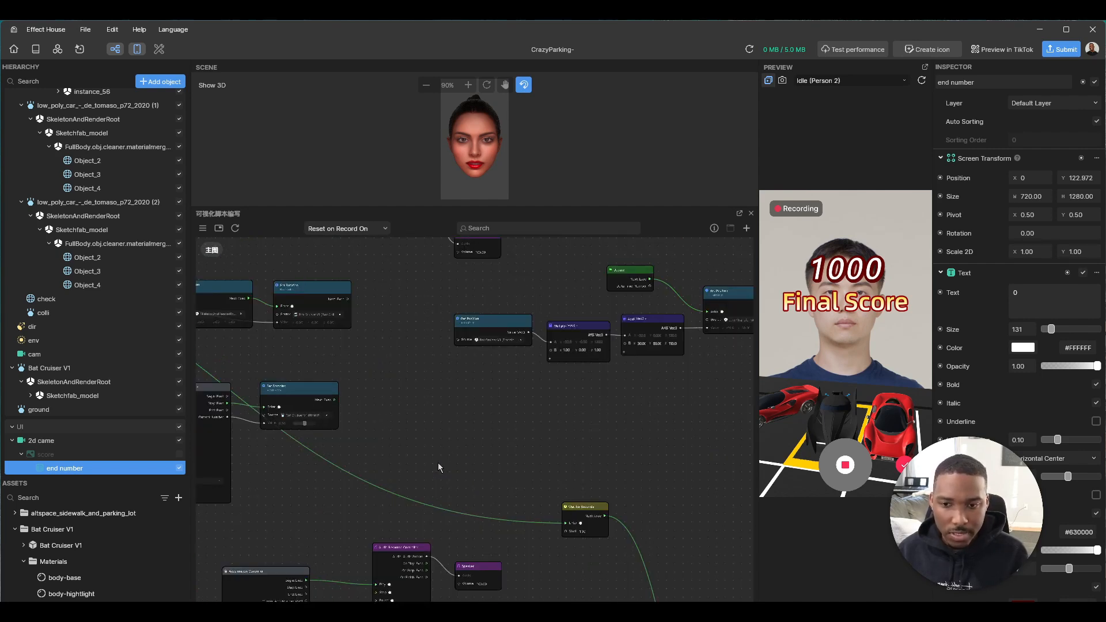
{"action": "middle_click_drag", "start_coordinate": [561, 468], "coordinate": [316, 439]}
{"action": "middle_click_drag", "start_coordinate": [626, 370], "coordinate": [371, 331]}
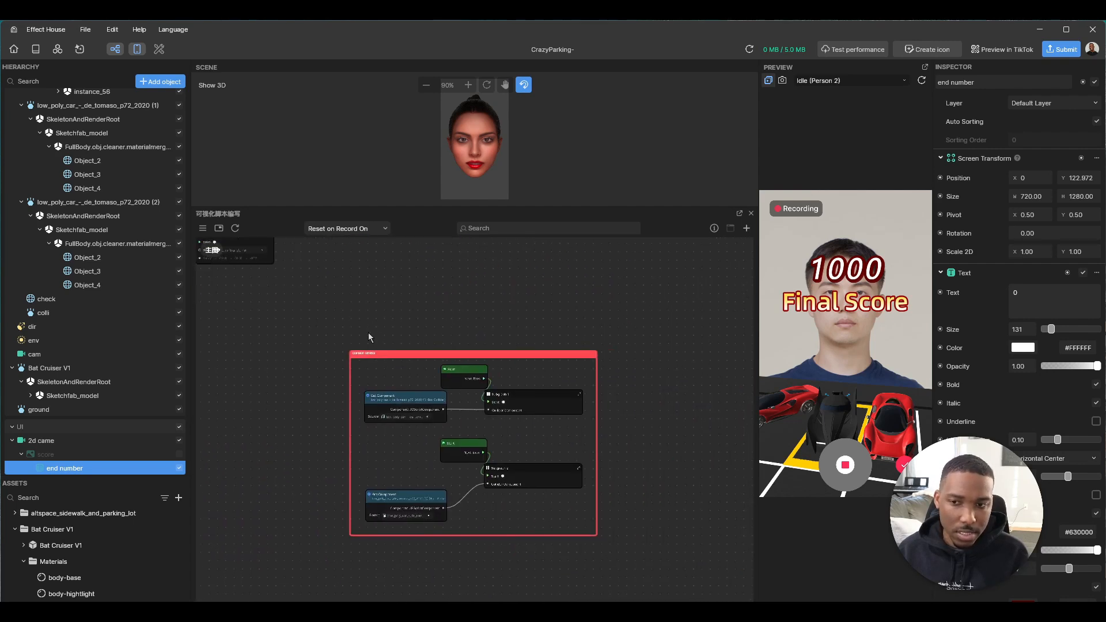
{"action": "scroll", "coordinate": [370, 358], "scroll_direction": "up", "scroll_amount": 1}
{"action": "scroll", "coordinate": [371, 361], "scroll_direction": "up", "scroll_amount": 3}
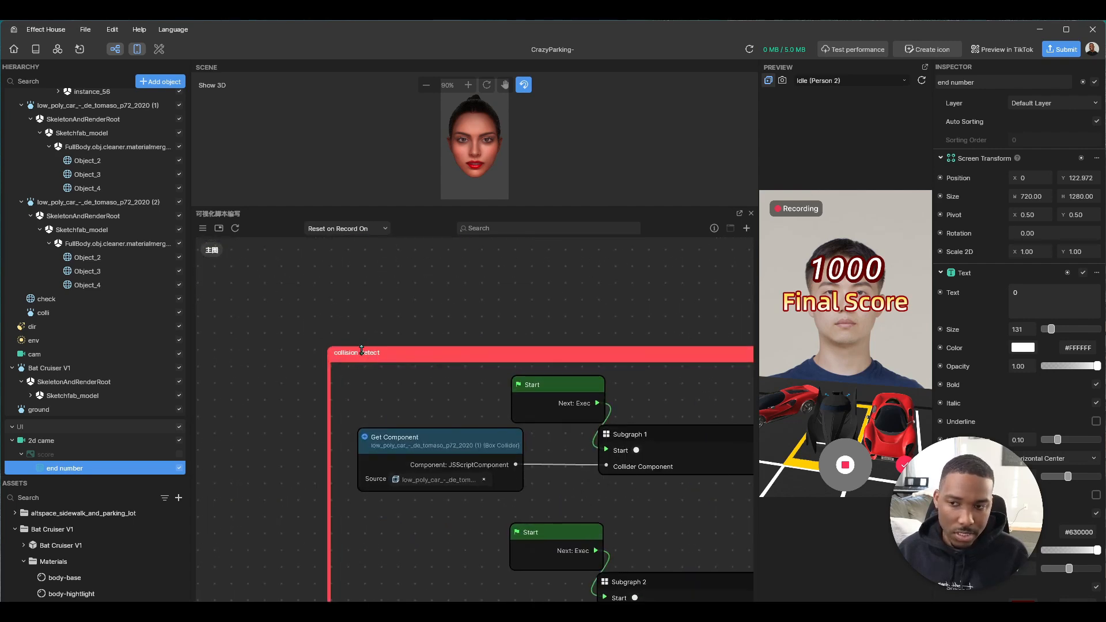
{"action": "scroll", "coordinate": [531, 463], "scroll_direction": "down", "scroll_amount": 2}
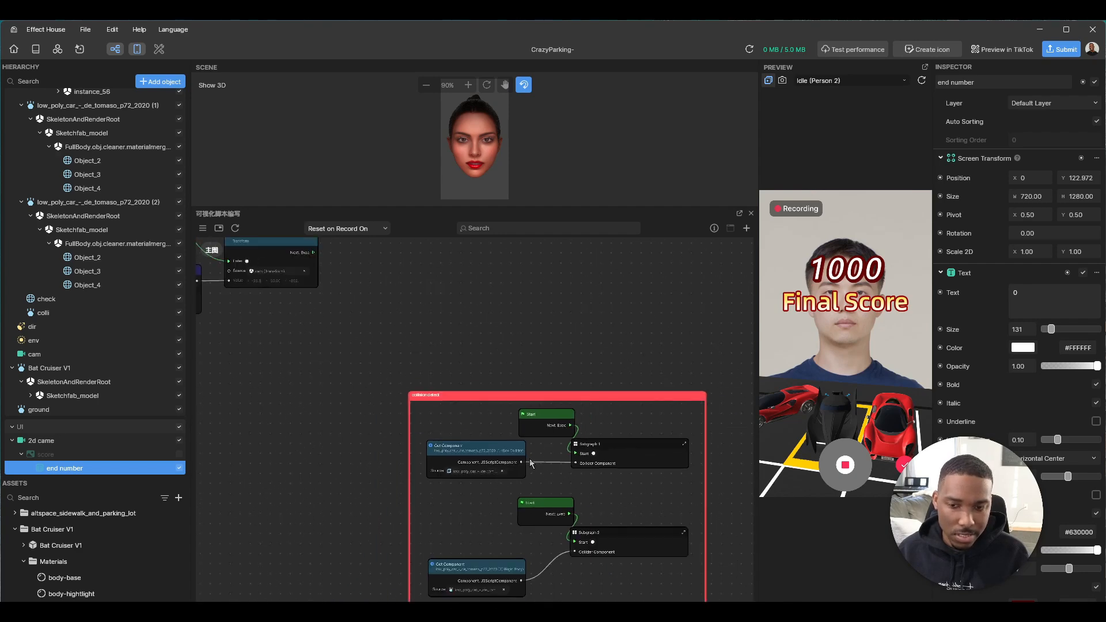
{"action": "scroll", "coordinate": [651, 489], "scroll_direction": "down", "scroll_amount": 1}
Examine the scoring group, including its Transit by Time, Logic Select, Distance, Get Scene Object and Set Visibility nodes
{"action": "middle_click_drag", "start_coordinate": [652, 490], "coordinate": [654, 322]}
{"action": "scroll", "coordinate": [605, 392], "scroll_direction": "down", "scroll_amount": 3}
{"action": "middle_click_drag", "start_coordinate": [562, 463], "coordinate": [562, 344]}
{"action": "scroll", "coordinate": [571, 469], "scroll_direction": "up", "scroll_amount": 3}
{"action": "scroll", "coordinate": [689, 474], "scroll_direction": "up", "scroll_amount": 1}
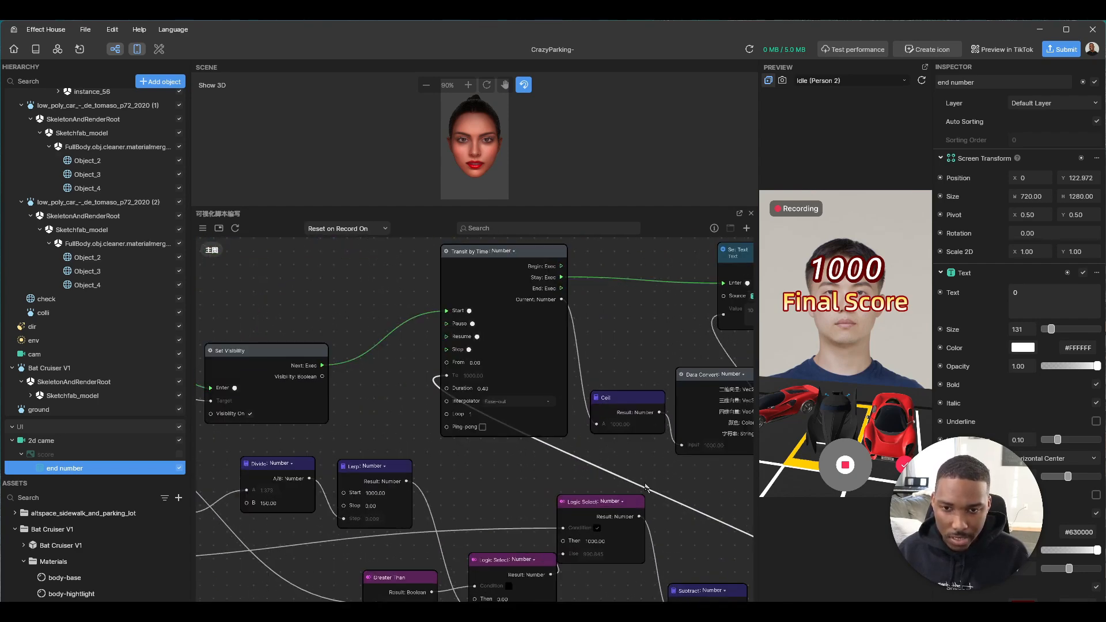
{"action": "middle_click_drag", "start_coordinate": [689, 475], "coordinate": [656, 457]}
{"action": "middle_click_drag", "start_coordinate": [472, 455], "coordinate": [665, 319]}
{"action": "scroll", "coordinate": [570, 482], "scroll_direction": "down", "scroll_amount": 5}
{"action": "middle_click_drag", "start_coordinate": [486, 440], "coordinate": [575, 527]}
{"action": "scroll", "coordinate": [471, 406], "scroll_direction": "up", "scroll_amount": 2}
{"action": "scroll", "coordinate": [469, 400], "scroll_direction": "up", "scroll_amount": 5}
{"action": "scroll", "coordinate": [469, 399], "scroll_direction": "down", "scroll_amount": 5}
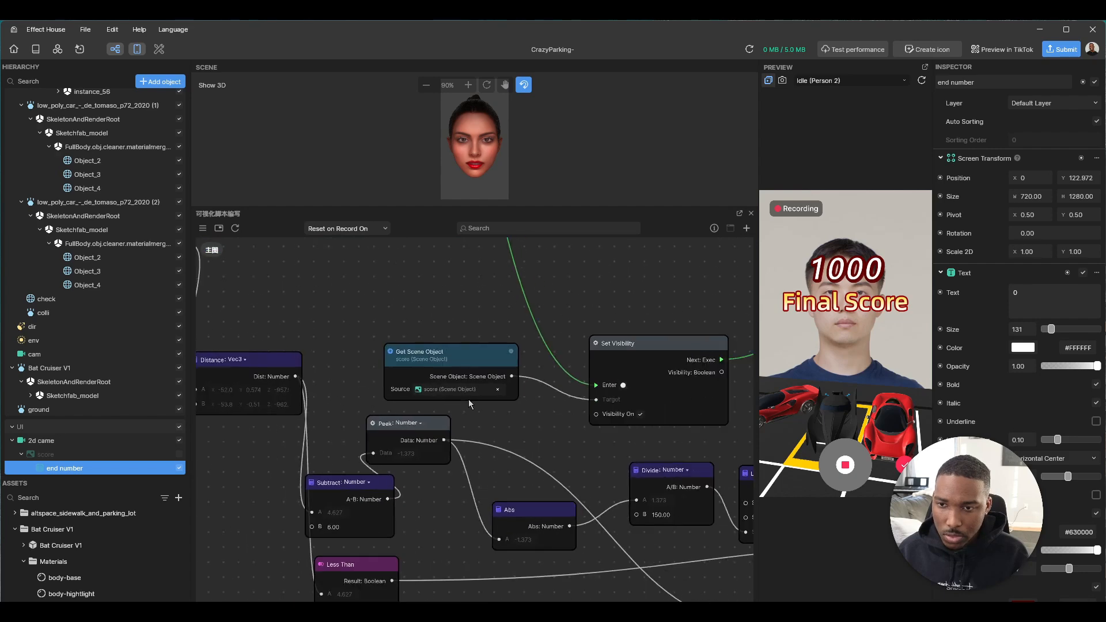
Examine the score group's World Transform Info, Get Position and Distance nodes and the group's overall layout
{"action": "middle_click_drag", "start_coordinate": [408, 358], "coordinate": [519, 421]}
{"action": "scroll", "coordinate": [320, 437], "scroll_direction": "up", "scroll_amount": 4}
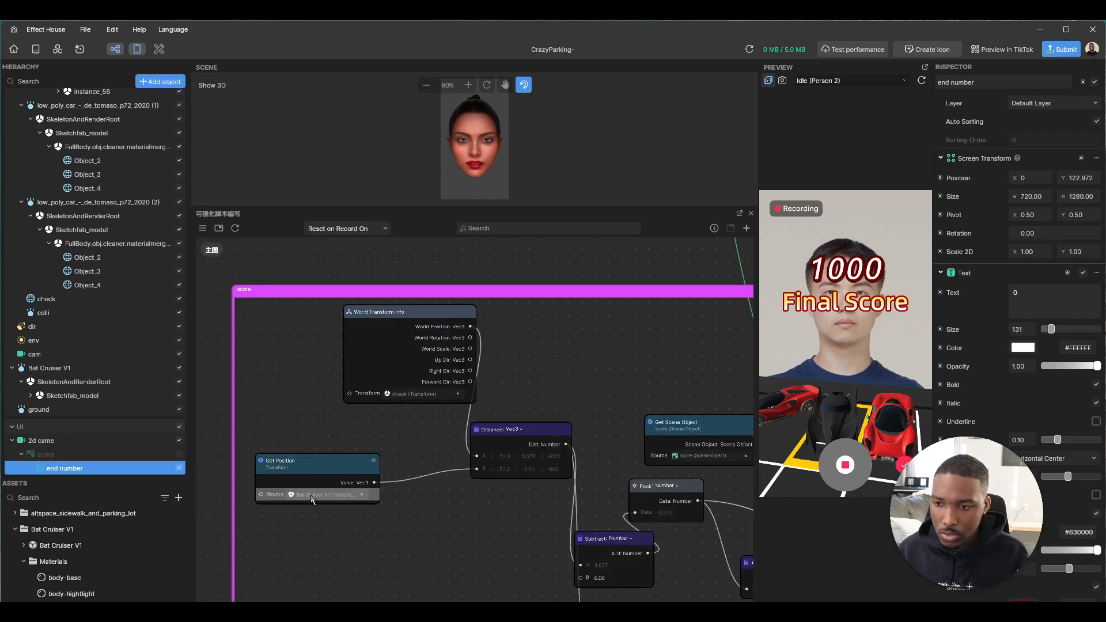
{"action": "scroll", "coordinate": [296, 393], "scroll_direction": "down", "scroll_amount": 6}
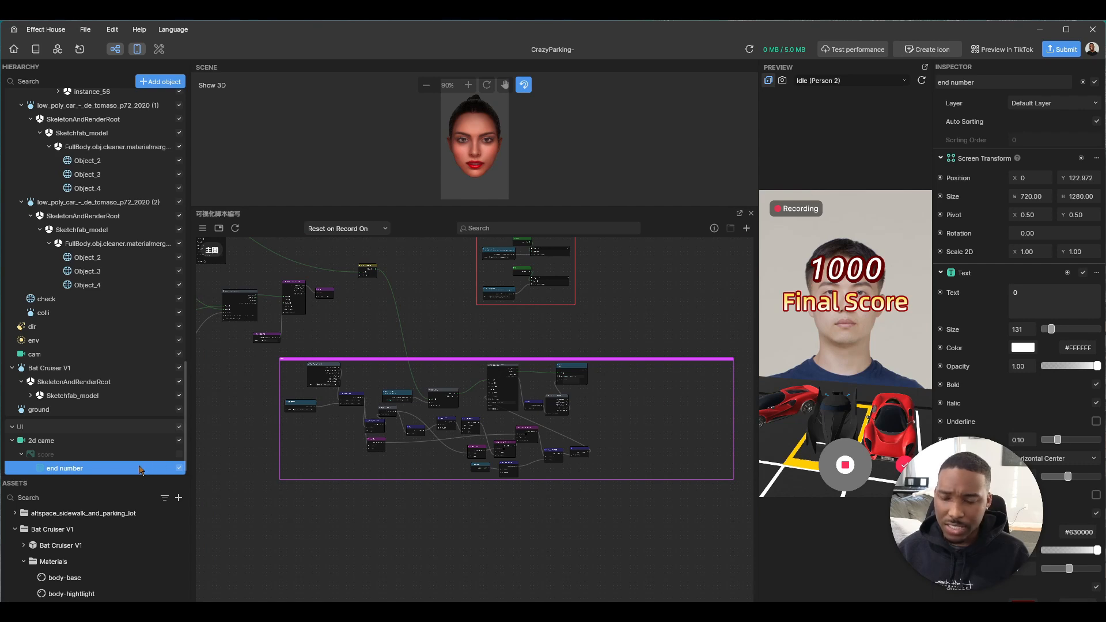
Check the texture choices available for the score image, closing the asset list without picking a replacement
{"action": "left_click", "coordinate": [52, 458]}
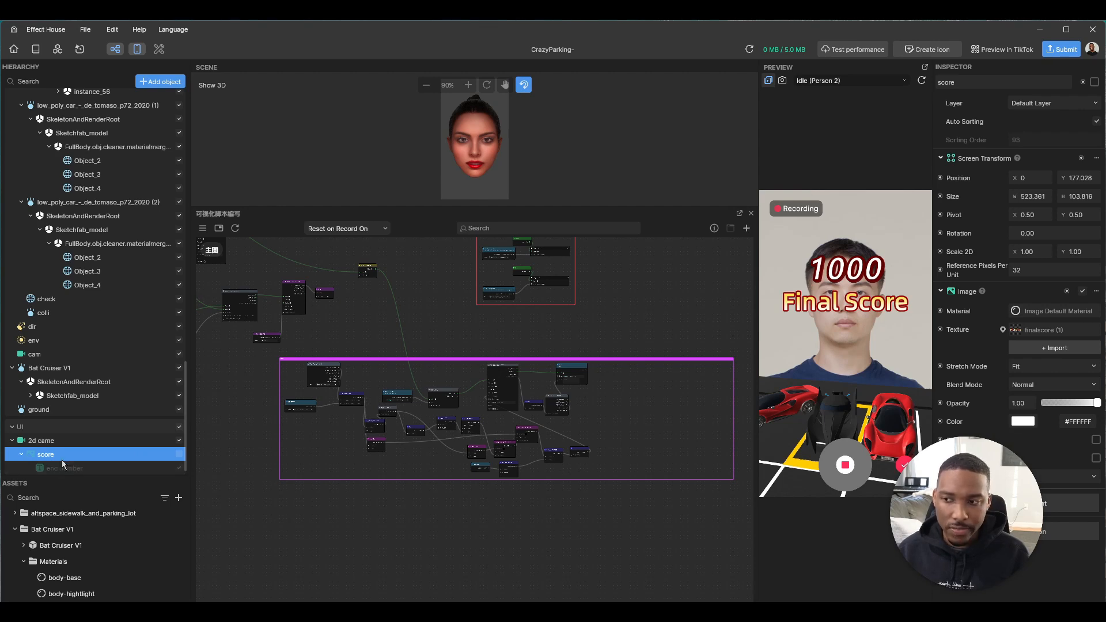
{"action": "left_click", "coordinate": [1035, 333]}
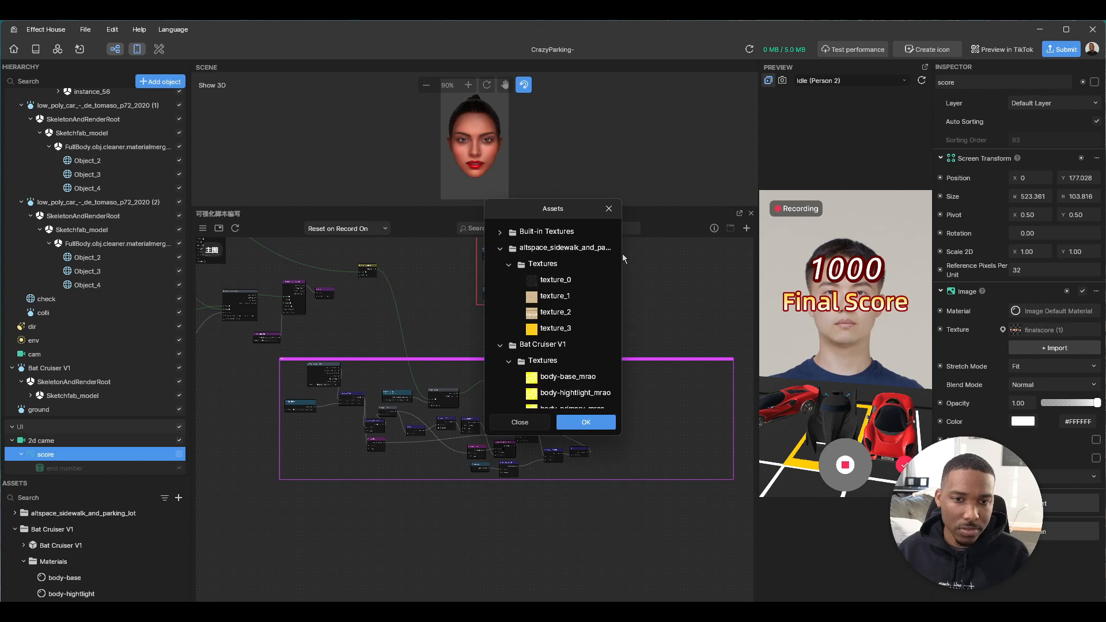
{"action": "left_click", "coordinate": [608, 209]}
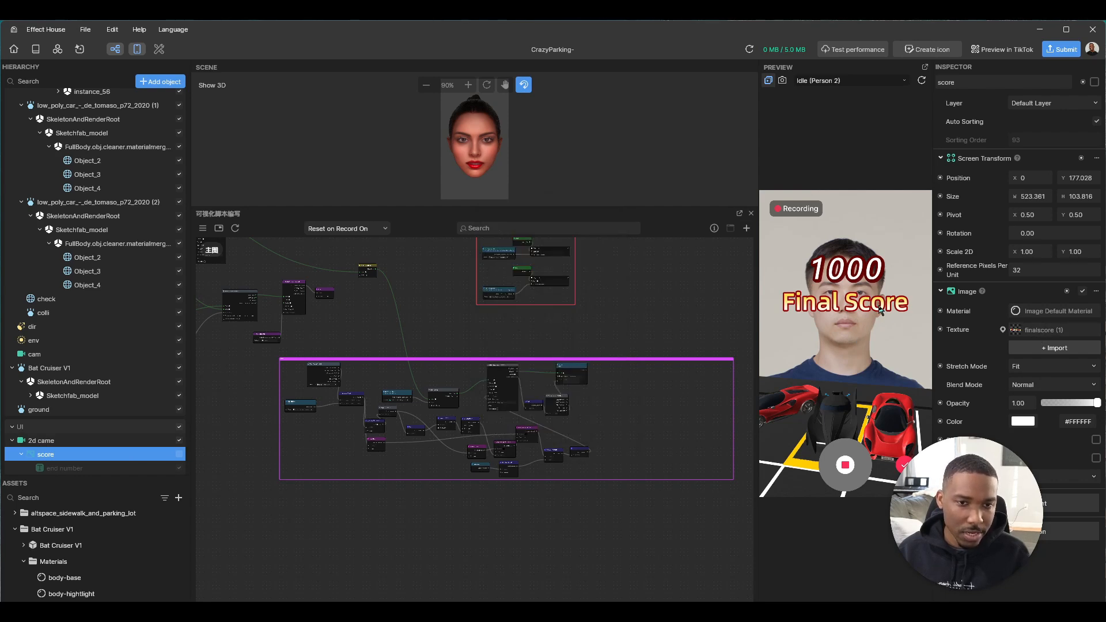
{"action": "left_click", "coordinate": [1048, 332]}
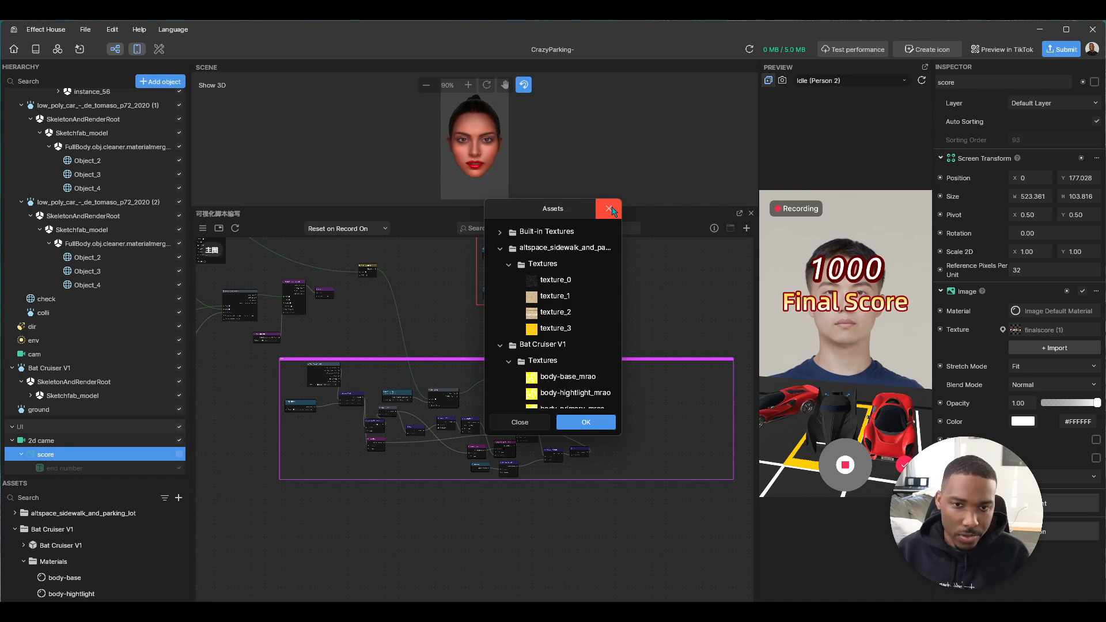
{"action": "left_click", "coordinate": [609, 208]}
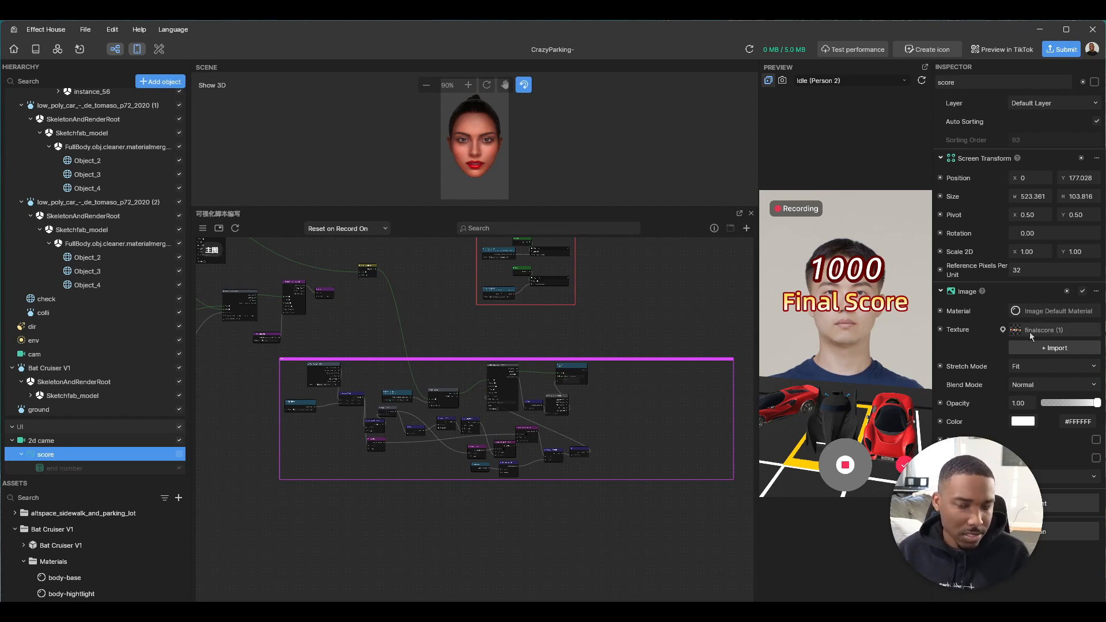
Set the end number text's outline color to blue #137FFA
{"action": "left_click", "coordinate": [123, 468]}
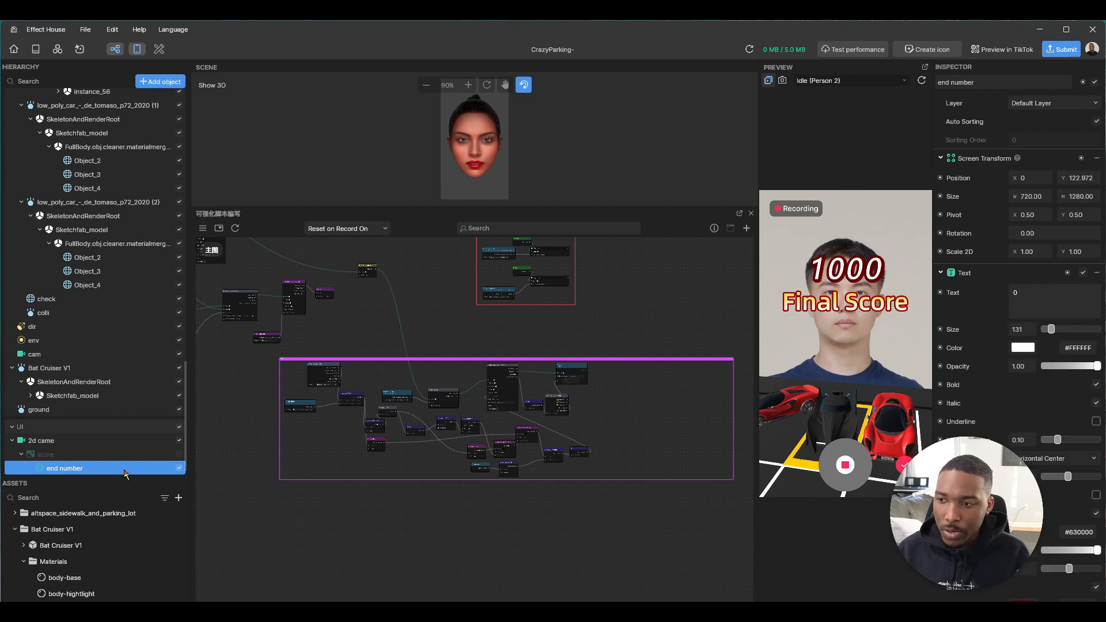
{"action": "scroll", "coordinate": [561, 383], "scroll_direction": "up", "scroll_amount": 6}
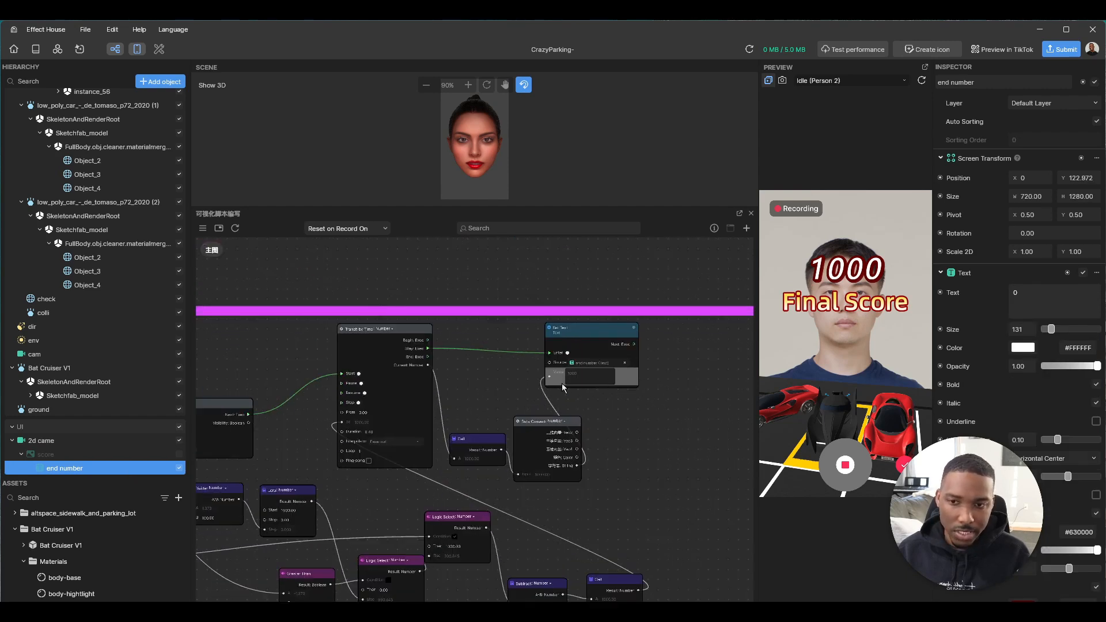
{"action": "scroll", "coordinate": [501, 383], "scroll_direction": "down", "scroll_amount": 4}
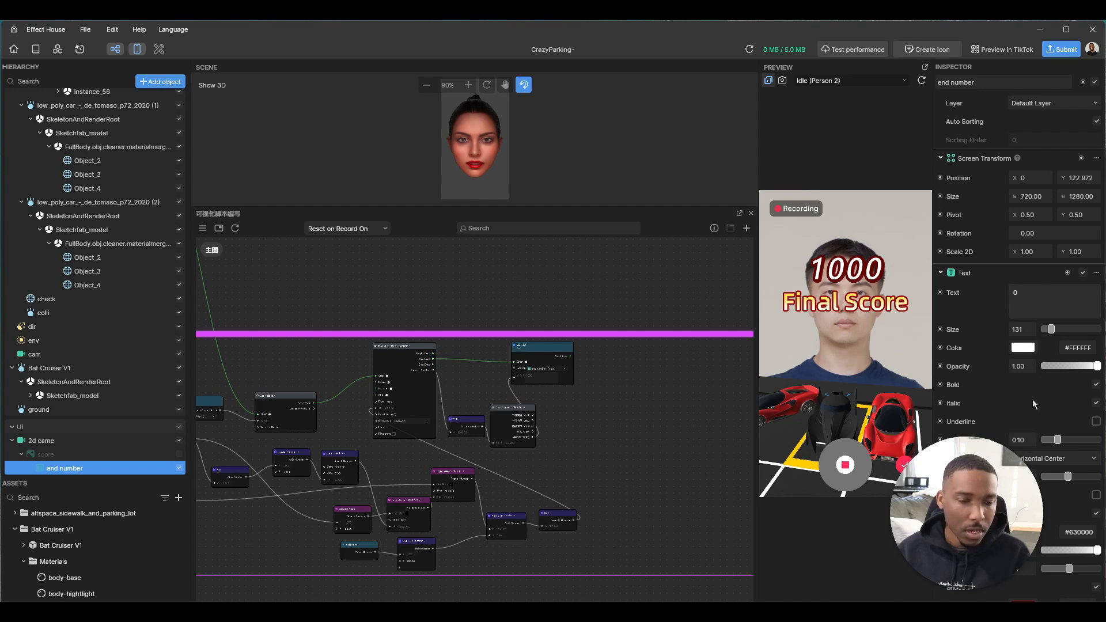
{"action": "scroll", "coordinate": [1028, 458], "scroll_direction": "down", "scroll_amount": 2}
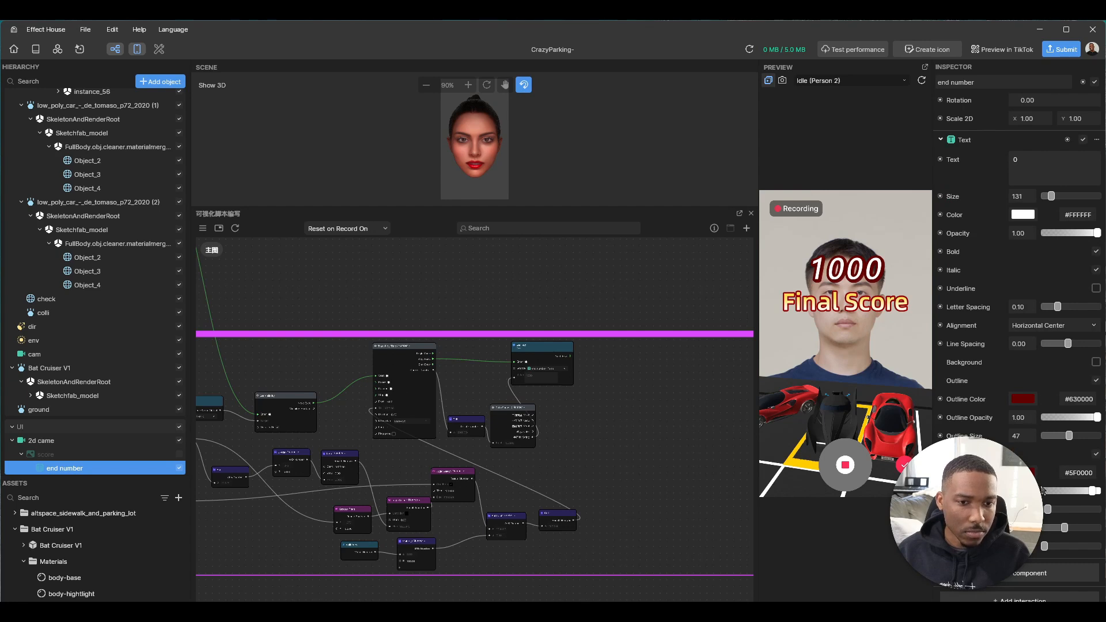
{"action": "scroll", "coordinate": [1039, 469], "scroll_direction": "up", "scroll_amount": 2}
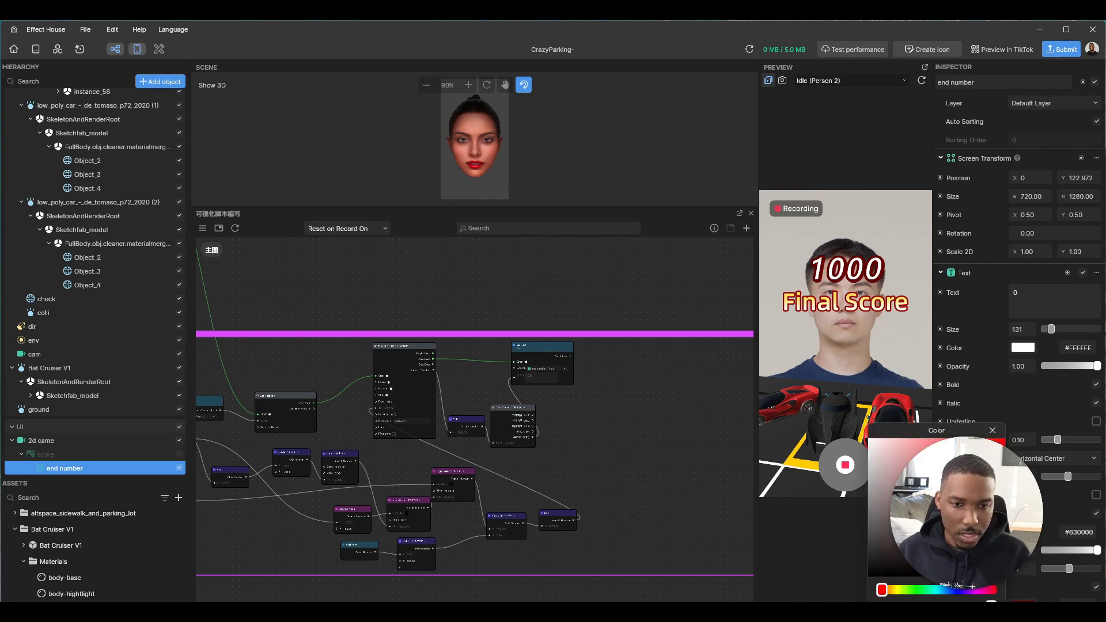
{"action": "left_click", "coordinate": [946, 589]}
{"action": "left_click_drag", "start_coordinate": [982, 467], "coordinate": [994, 441]}
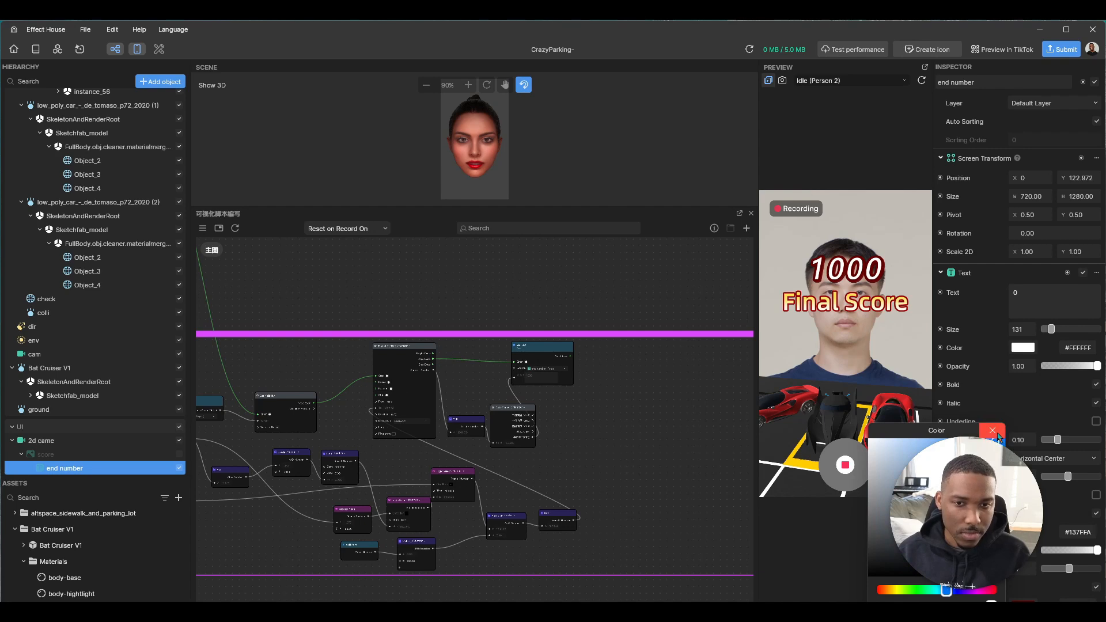
{"action": "left_click", "coordinate": [993, 431]}
Set the end number text's shadow color to black #000000 and make a short test recording in the preview
{"action": "scroll", "coordinate": [992, 432], "scroll_direction": "down", "scroll_amount": 2}
{"action": "left_click", "coordinate": [1023, 473]}
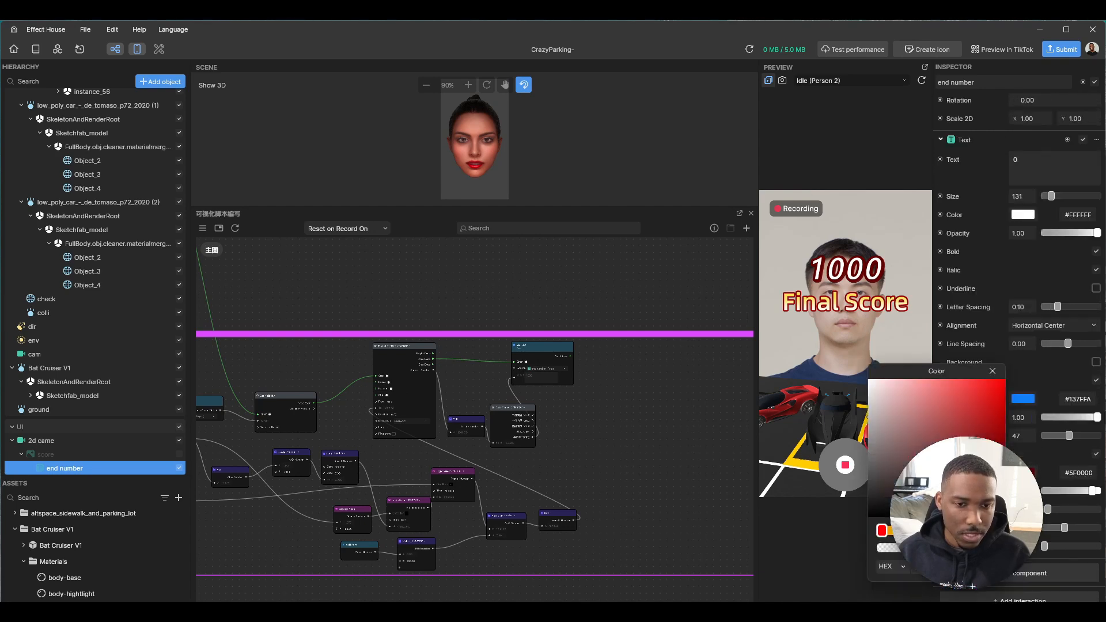
{"action": "left_click_drag", "start_coordinate": [973, 472], "coordinate": [962, 518]}
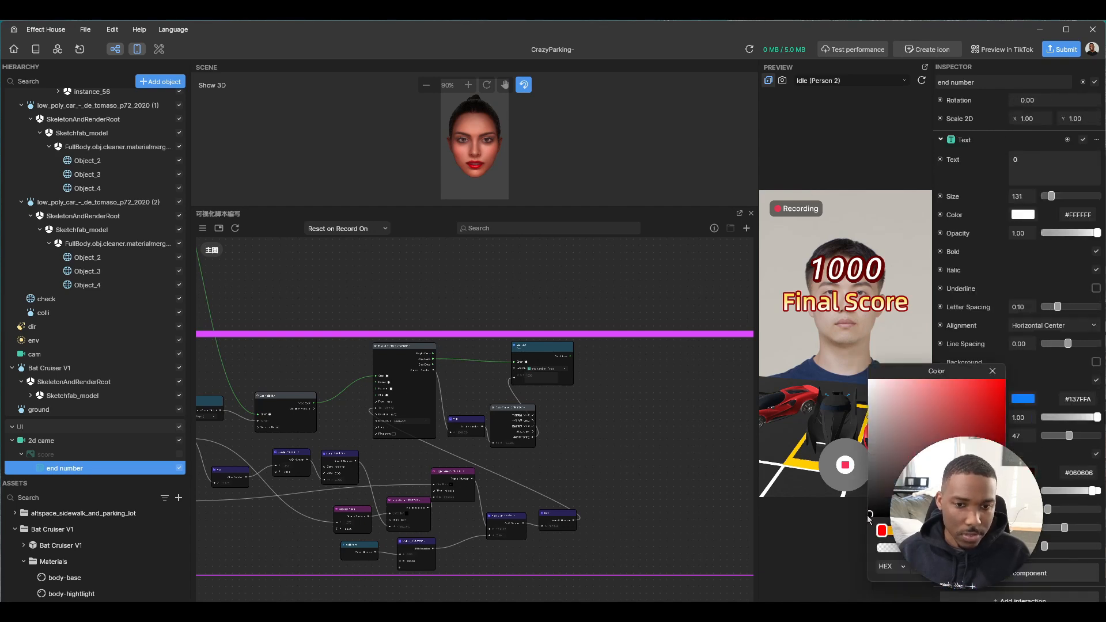
{"action": "left_click", "coordinate": [993, 371]}
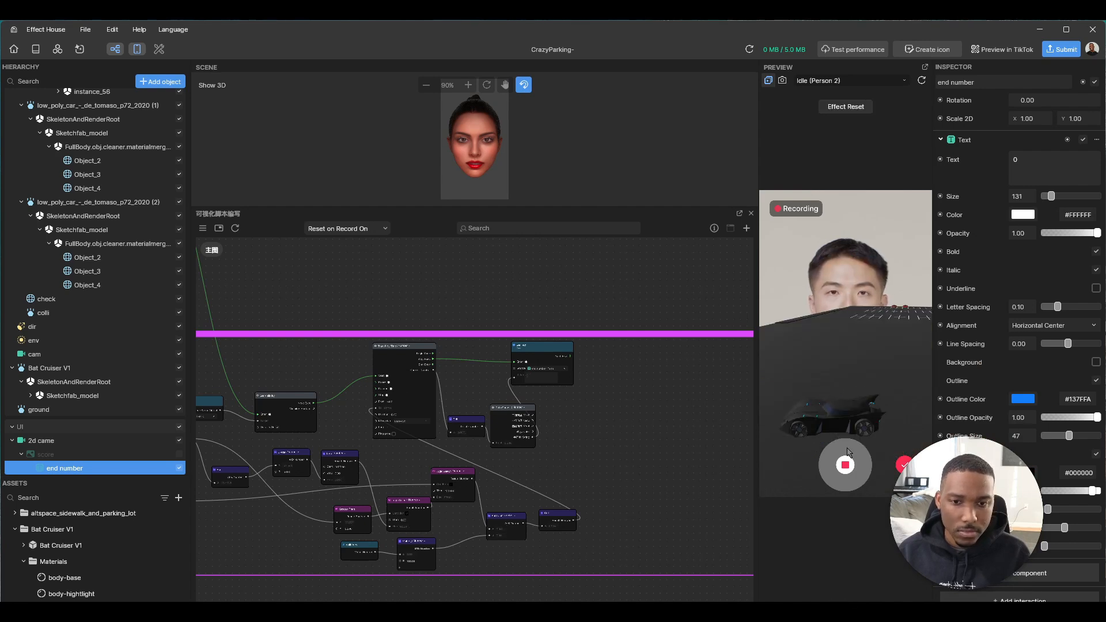
{"action": "left_click", "coordinate": [842, 467]}
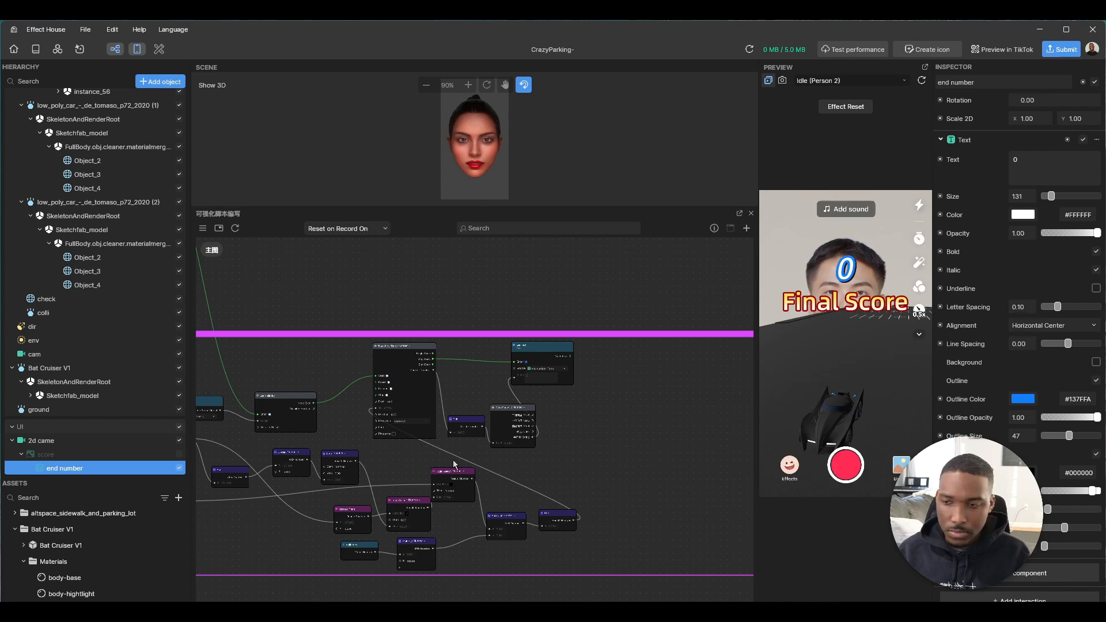
Locate the Screen Tap node in the main graph by searching for "screen"
{"action": "middle_click_drag", "start_coordinate": [328, 434], "coordinate": [577, 447]}
{"action": "scroll", "coordinate": [380, 437], "scroll_direction": "up", "scroll_amount": 3}
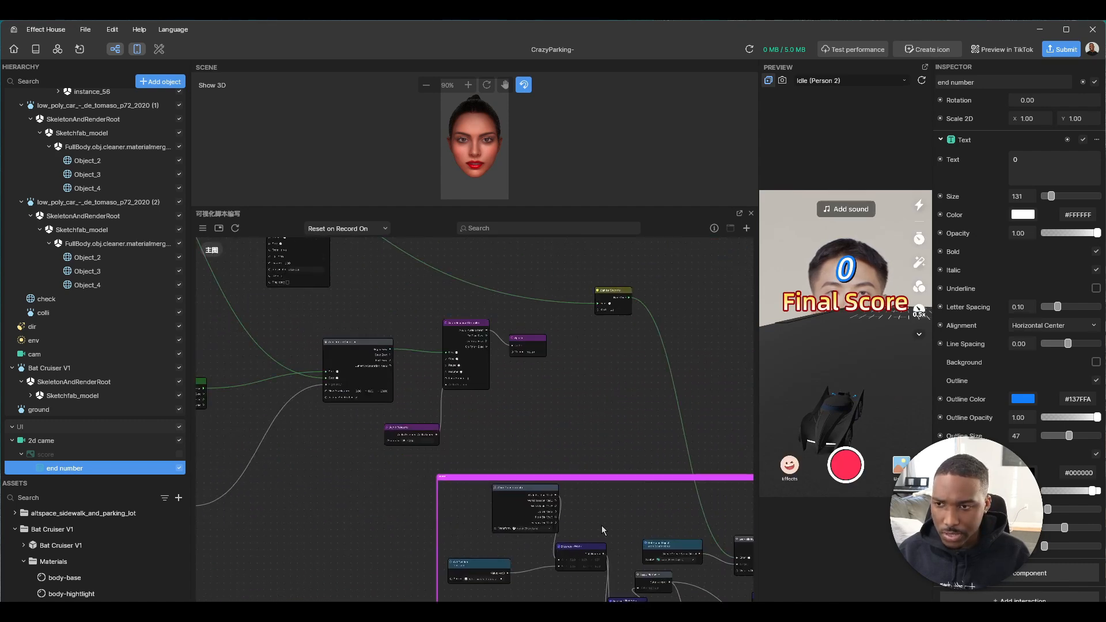
{"action": "scroll", "coordinate": [346, 467], "scroll_direction": "up", "scroll_amount": 5}
{"action": "scroll", "coordinate": [334, 472], "scroll_direction": "up", "scroll_amount": 2}
{"action": "scroll", "coordinate": [334, 457], "scroll_direction": "down", "scroll_amount": 5}
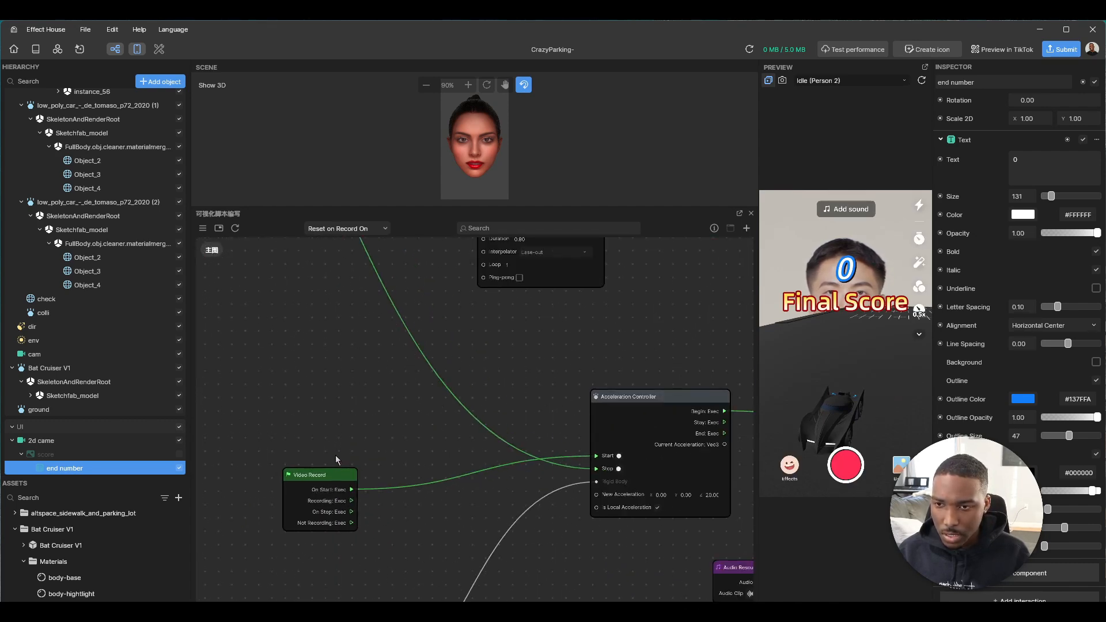
{"action": "middle_click_drag", "start_coordinate": [334, 399], "coordinate": [441, 597]}
{"action": "scroll", "coordinate": [342, 391], "scroll_direction": "down", "scroll_amount": 5}
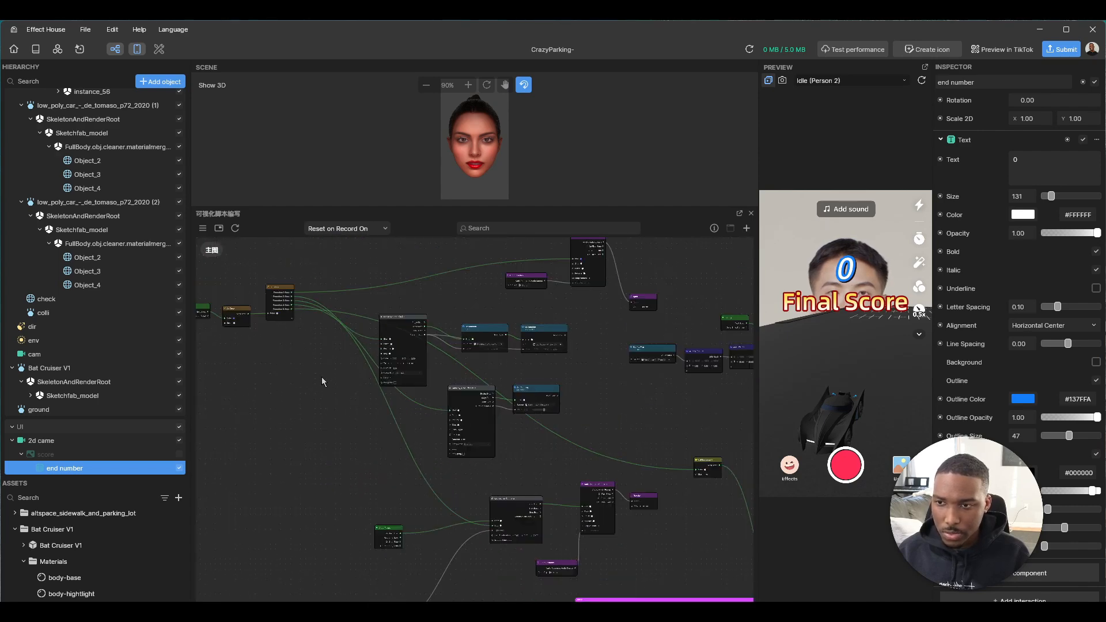
{"action": "middle_click_drag", "start_coordinate": [237, 300], "coordinate": [341, 406]}
{"action": "scroll", "coordinate": [335, 418], "scroll_direction": "up", "scroll_amount": 8}
{"action": "left_click", "coordinate": [497, 230]}
{"action": "type", "text": "screen"}
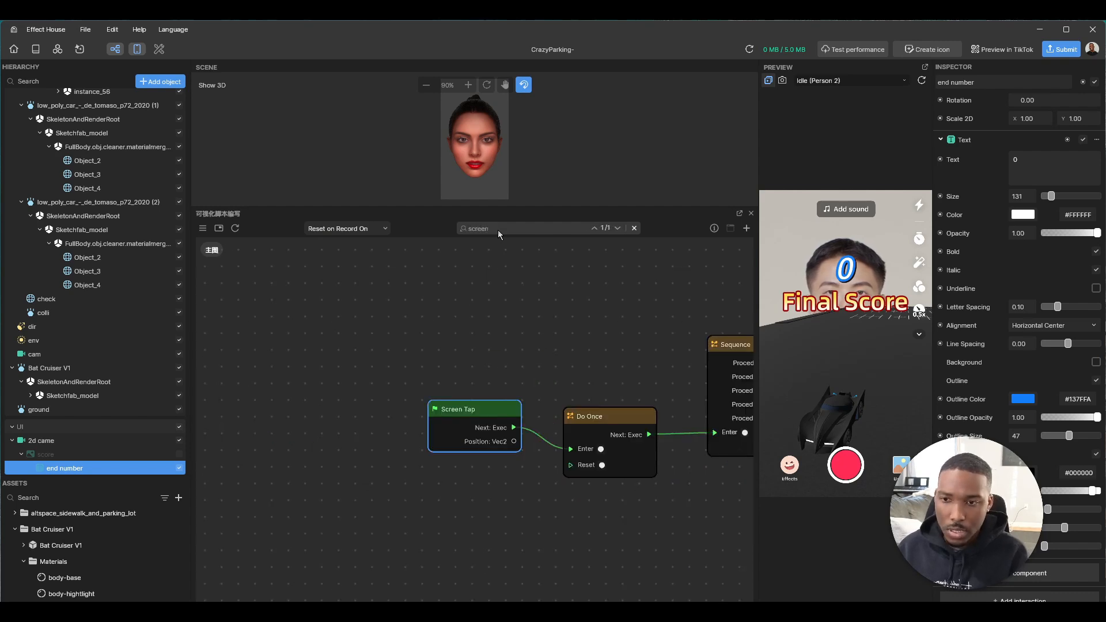
Survey the main graph from the Screen Tap and Do Once chain across to the collision and score groups
{"action": "left_click", "coordinate": [561, 342]}
{"action": "scroll", "coordinate": [562, 341], "scroll_direction": "down", "scroll_amount": 8}
{"action": "middle_click_drag", "start_coordinate": [664, 307], "coordinate": [374, 305]}
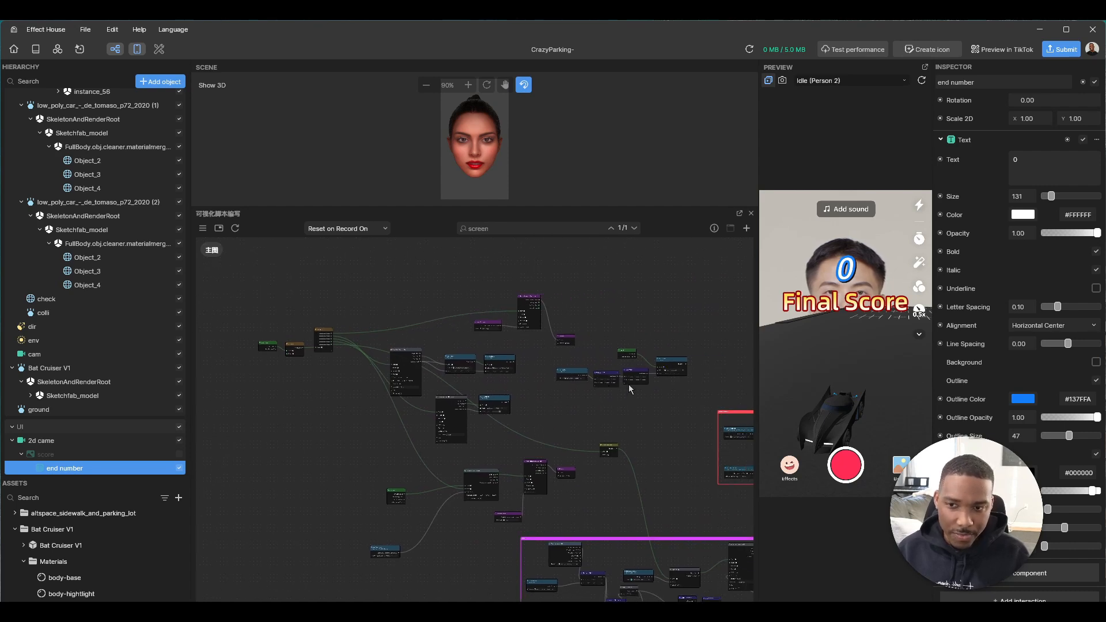
{"action": "middle_click_drag", "start_coordinate": [635, 402], "coordinate": [499, 359]}
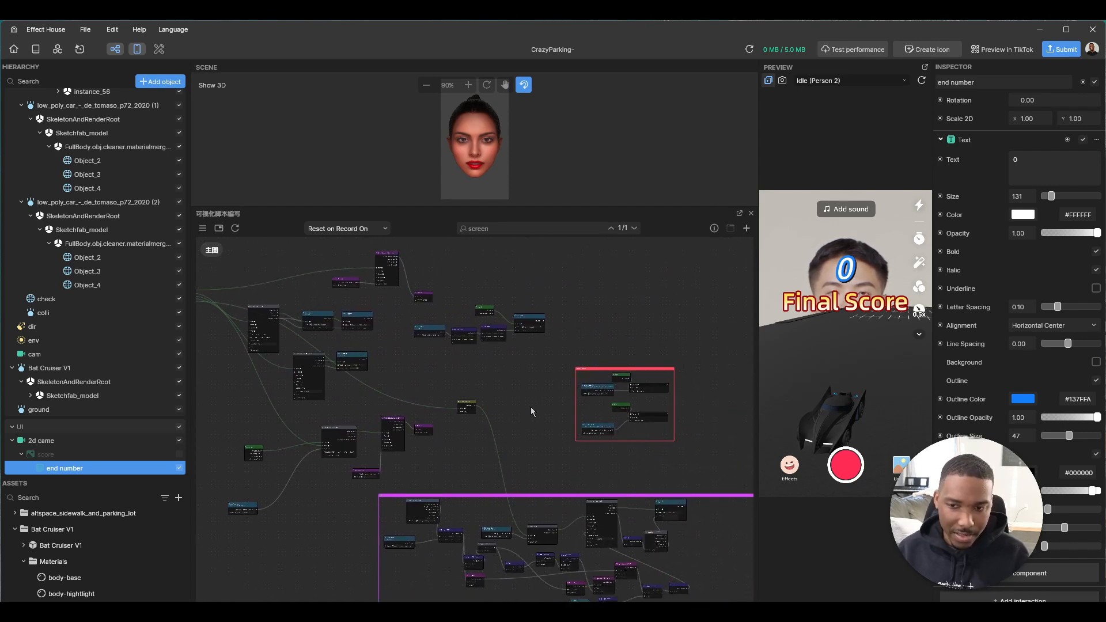
{"action": "middle_click_drag", "start_coordinate": [531, 410], "coordinate": [511, 350]}
{"action": "middle_click_drag", "start_coordinate": [444, 329], "coordinate": [548, 399]}
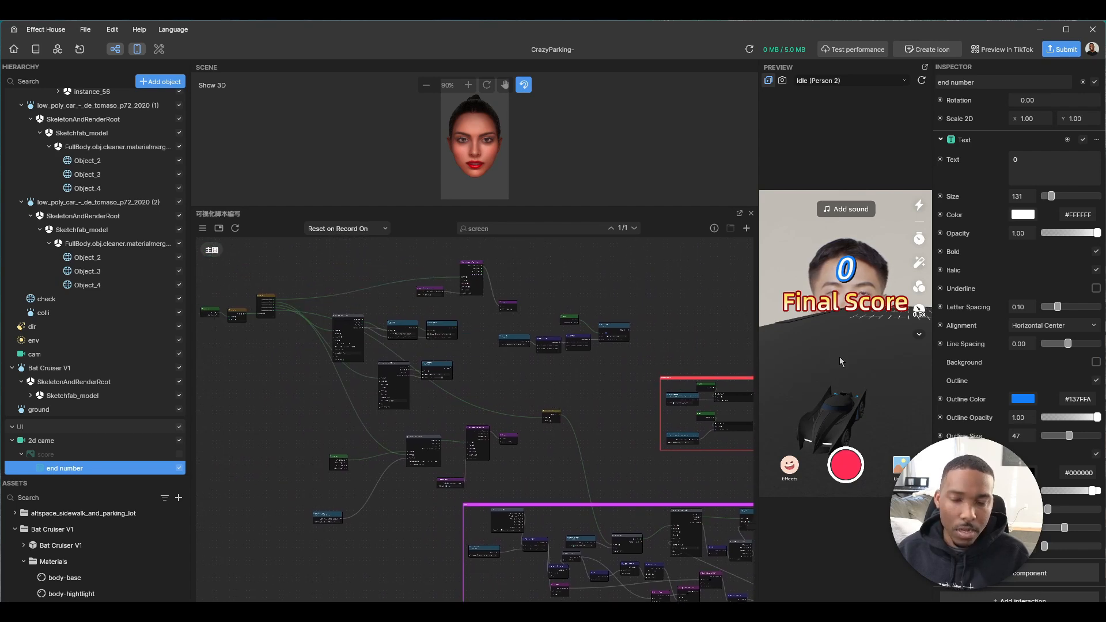
Record a test run of the parking game to check the recolored score number
{"action": "left_click", "coordinate": [854, 468]}
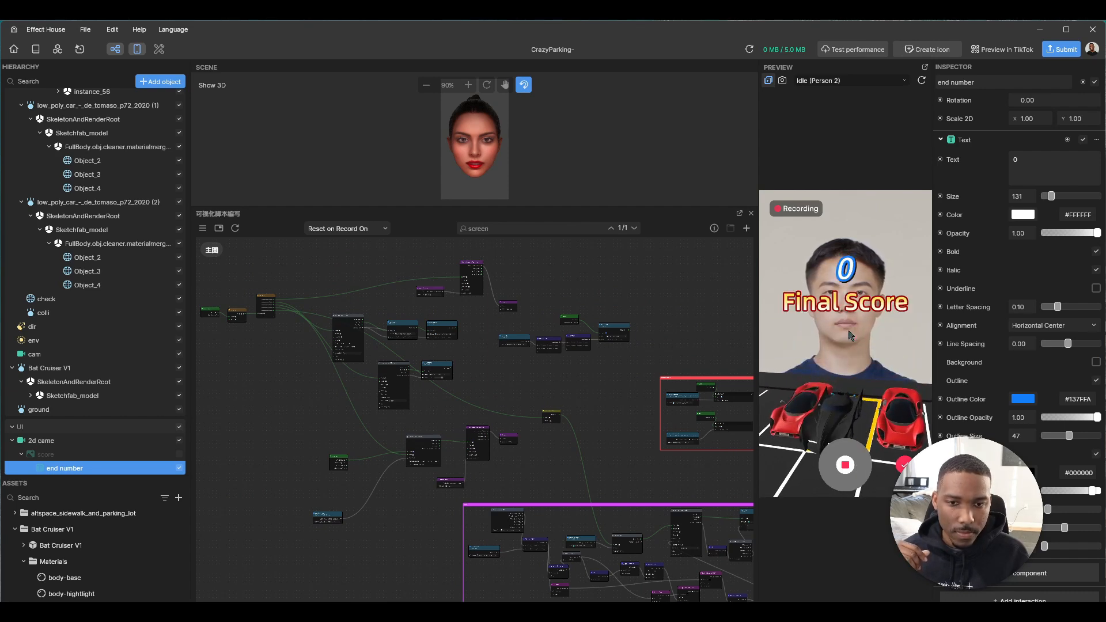
{"action": "middle_click_drag", "start_coordinate": [632, 429], "coordinate": [558, 398]}
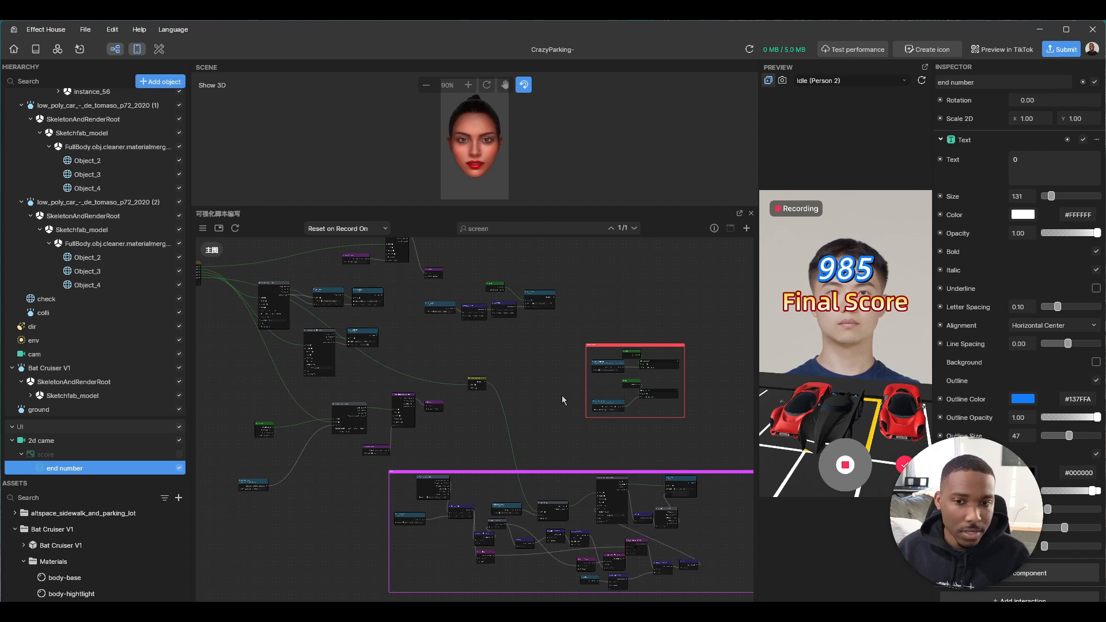
Collapse the two low_poly_car objects and the altspace_sidewalk_and_parking_lot object in the scene hierarchy
{"action": "left_click", "coordinate": [21, 203]}
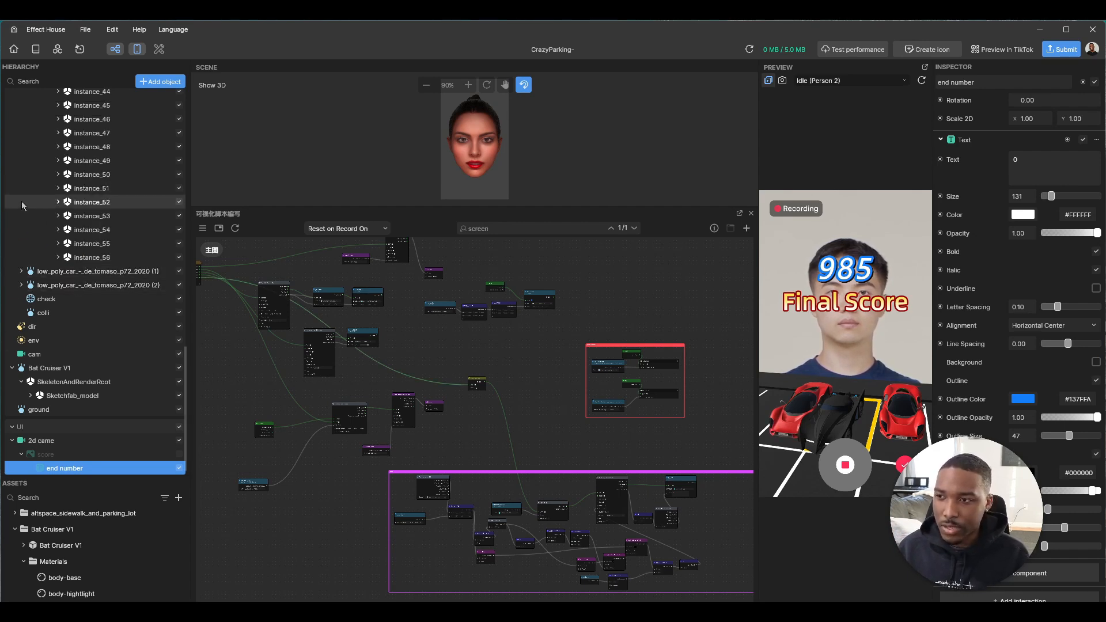
{"action": "scroll", "coordinate": [27, 225], "scroll_direction": "up", "scroll_amount": 15}
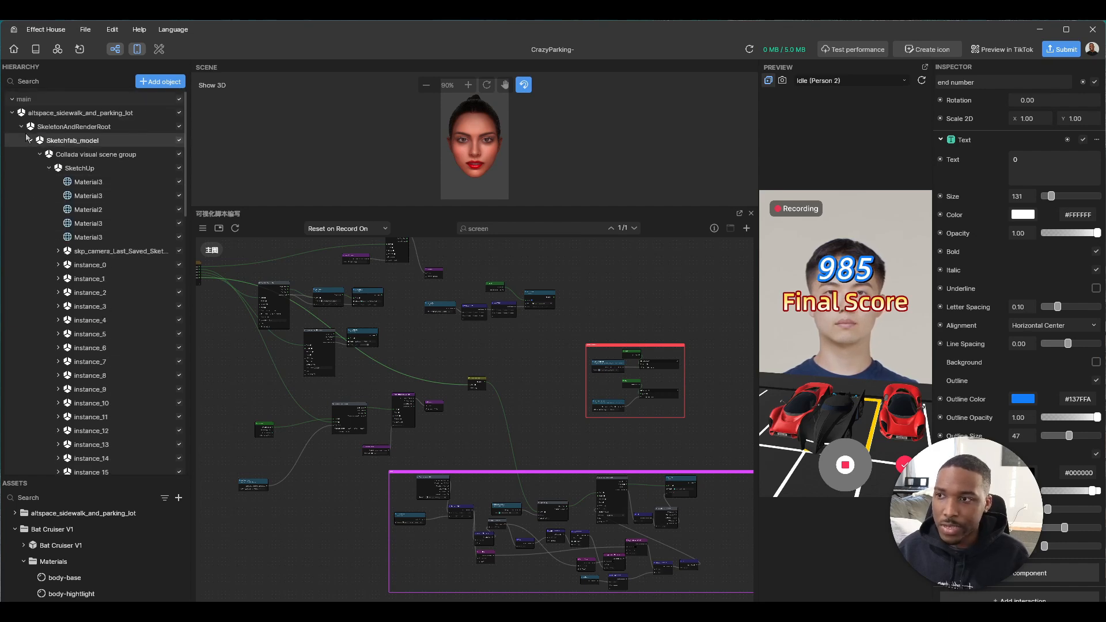
{"action": "left_click", "coordinate": [12, 113]}
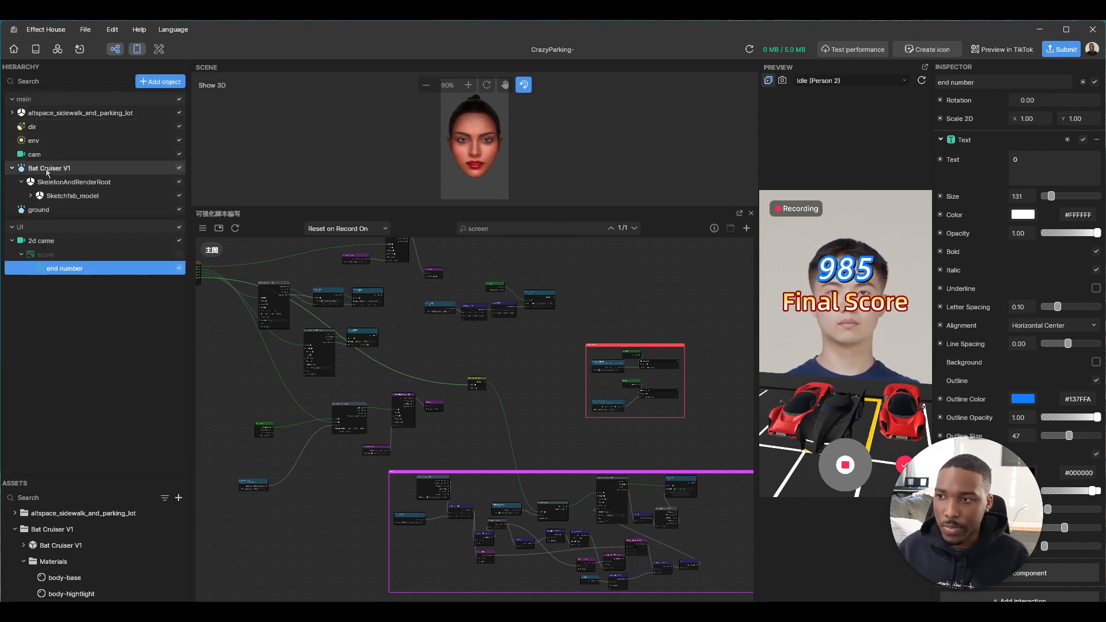